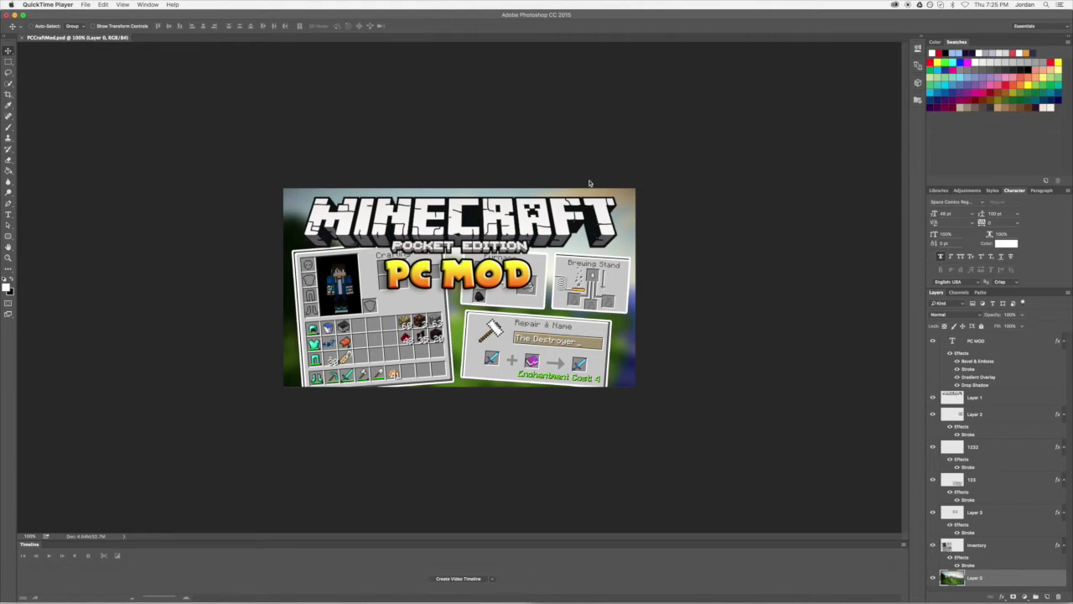
Create a new blank document using the 1920 px X 1080 px preset
click(590, 183)
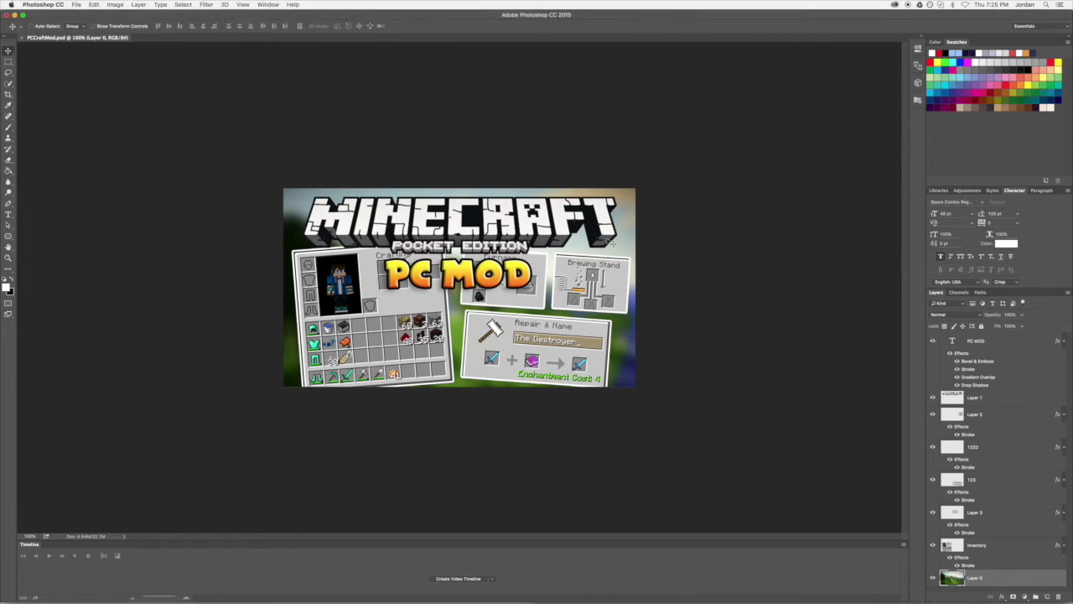
key(super+equal)
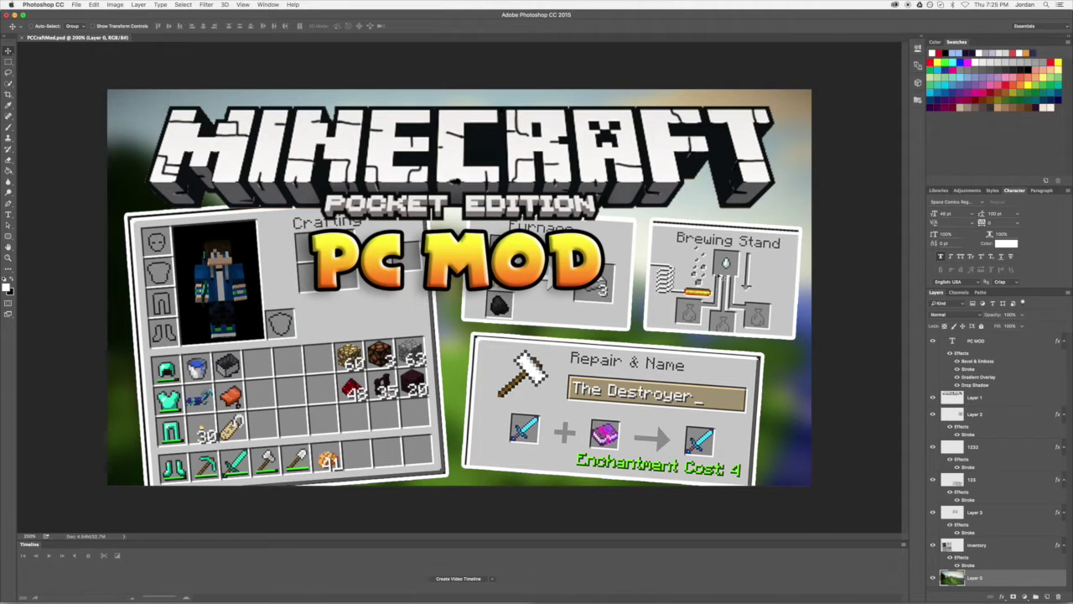
click(109, 4)
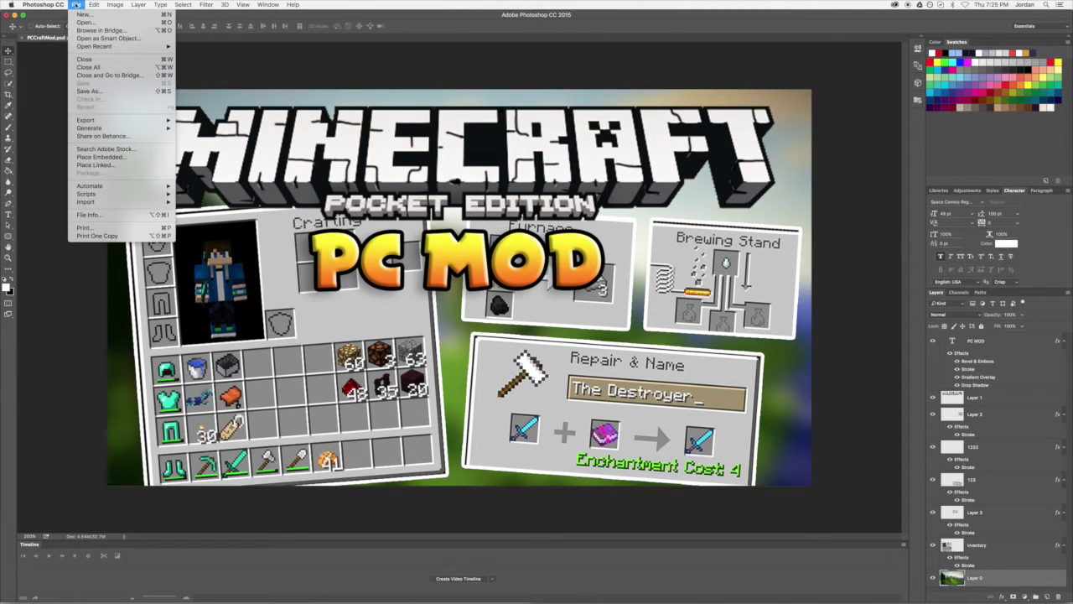
click(84, 14)
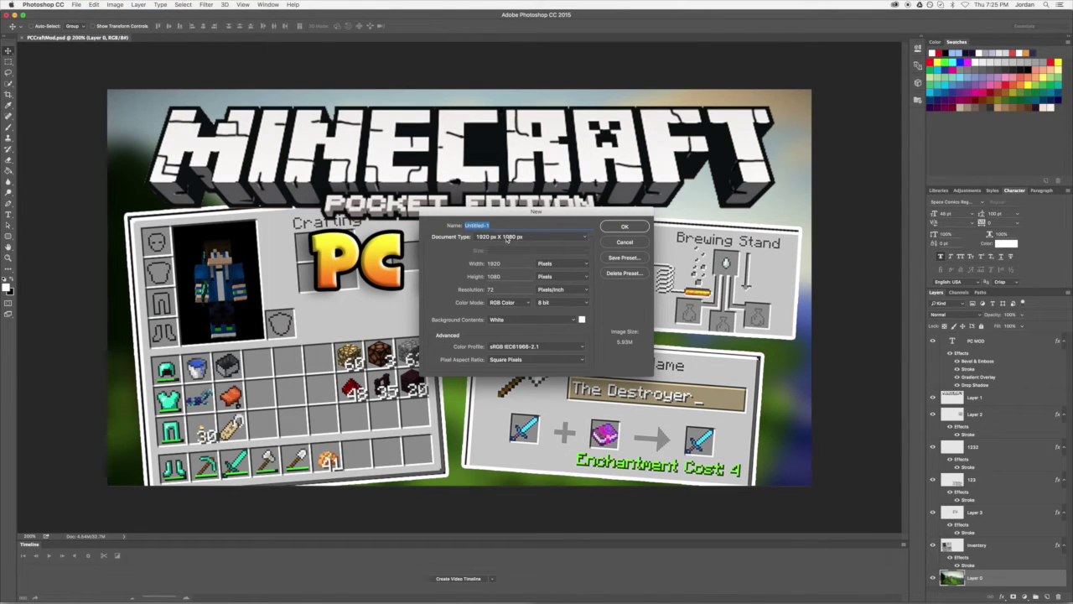
click(506, 238)
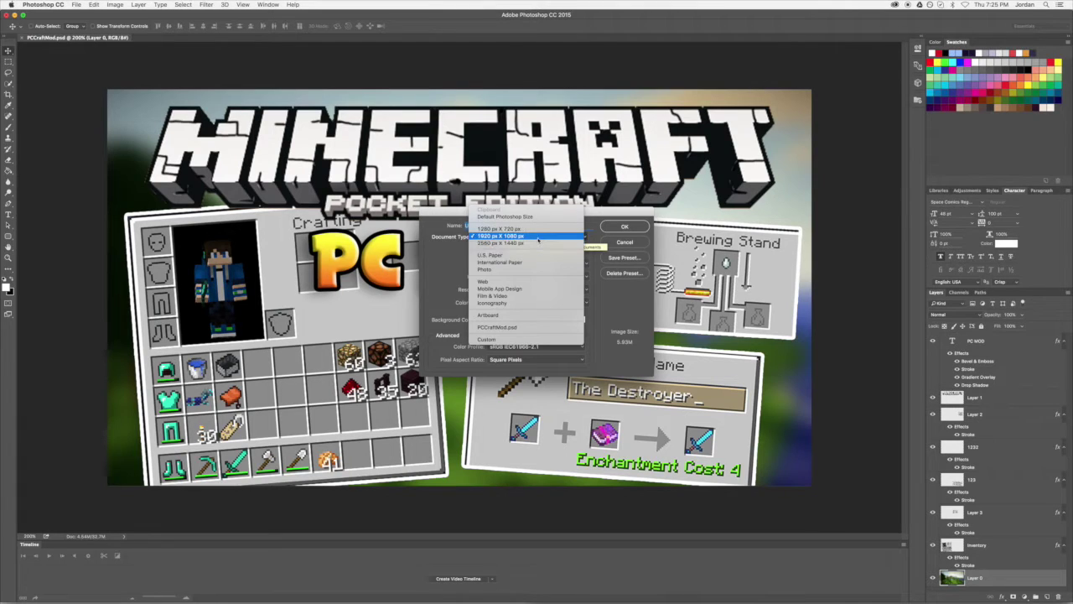
click(537, 238)
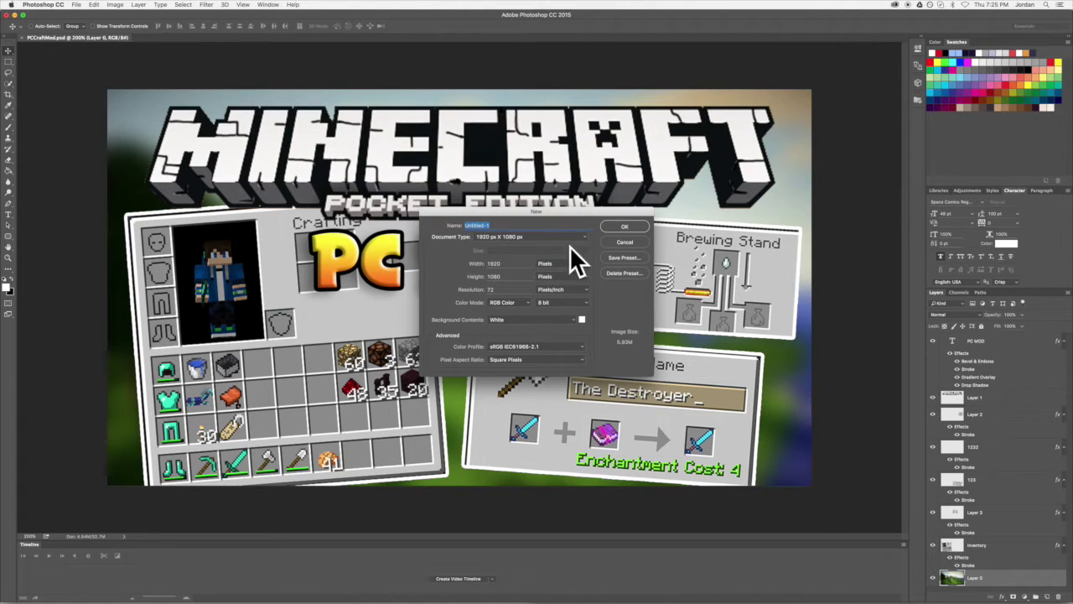
click(623, 228)
key(super+plus)
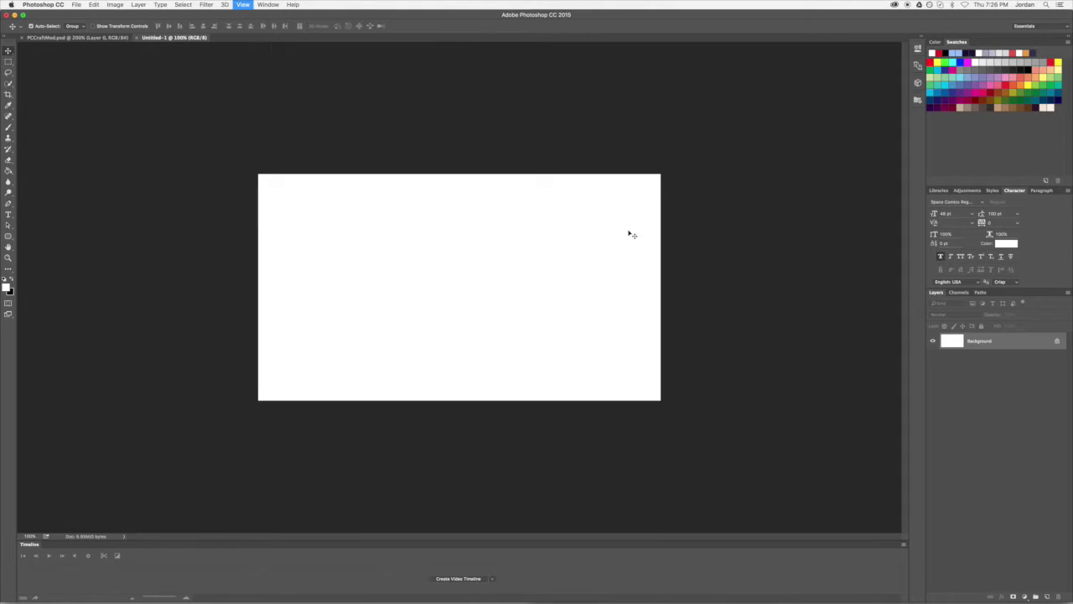
key(super+minus)
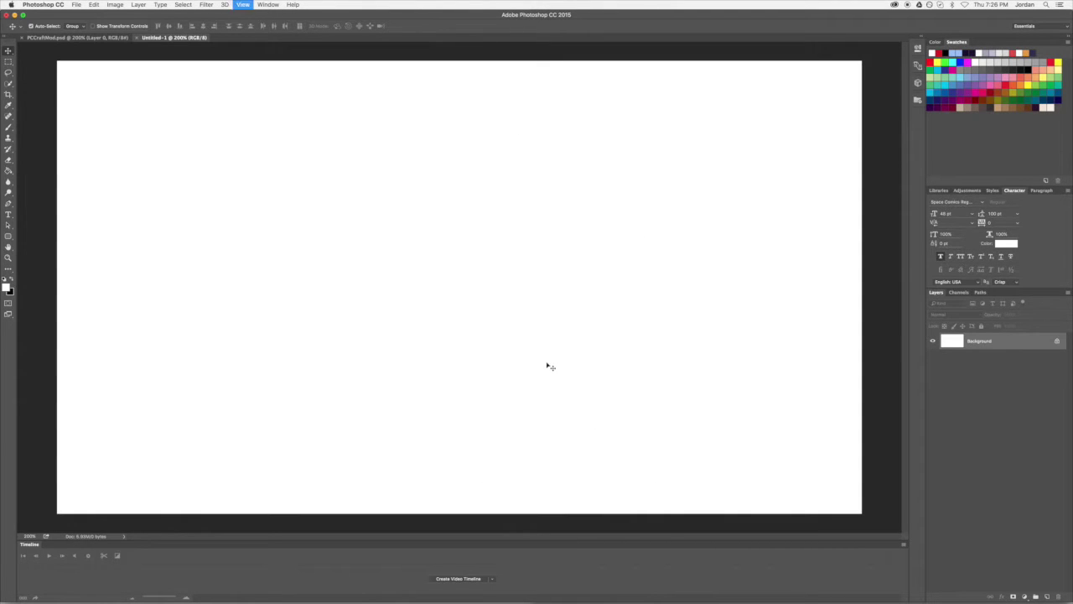
Place the minecraft.jpg landscape image from the desktop into the blank Untitled-1 document
click(74, 39)
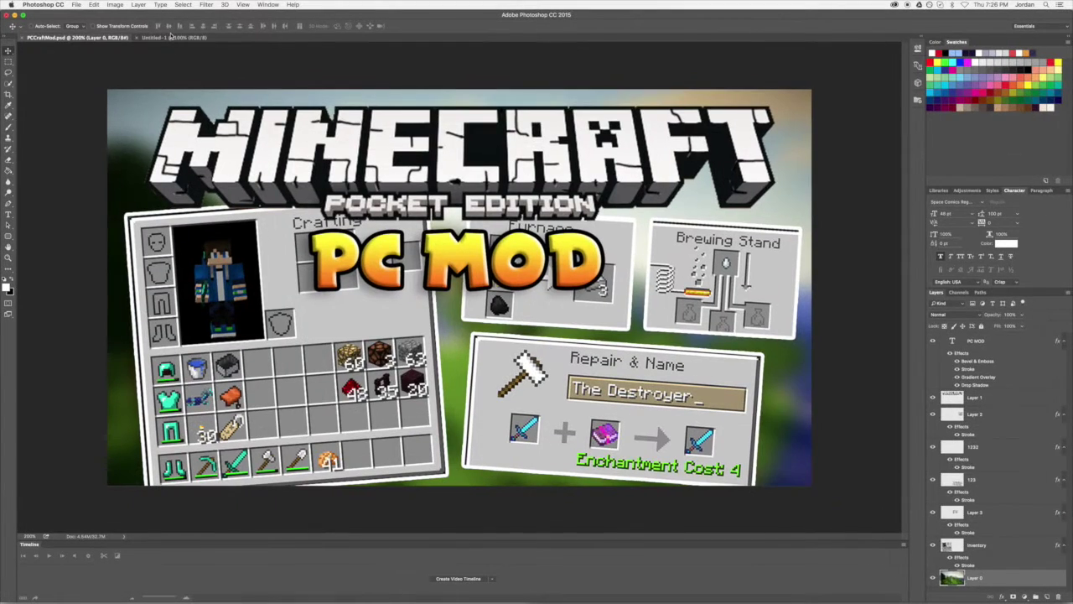
click(172, 38)
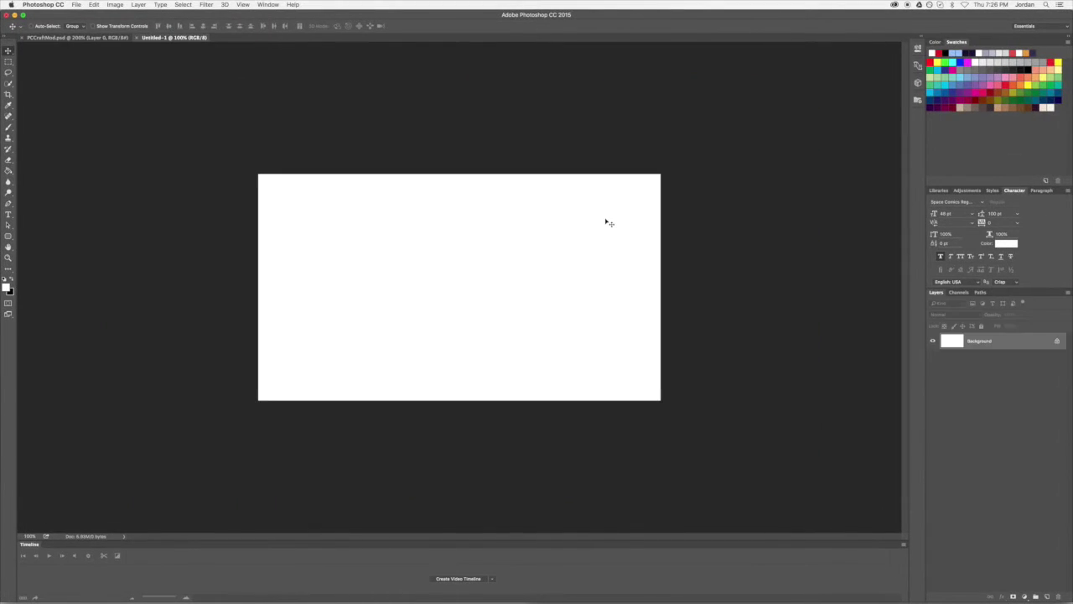
key(super+plus)
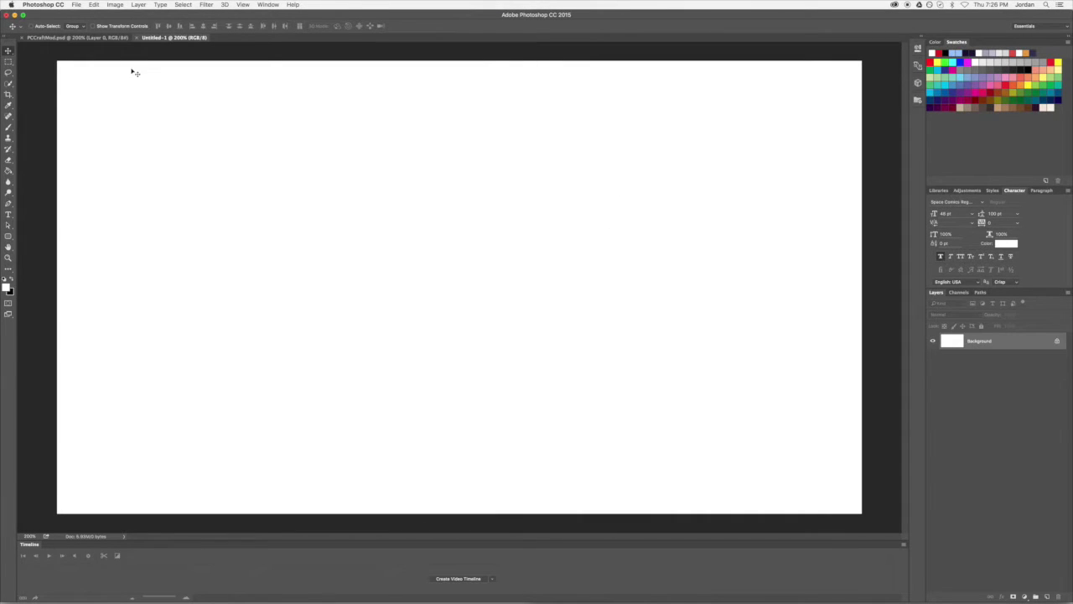
drag(54, 16, 127, 3)
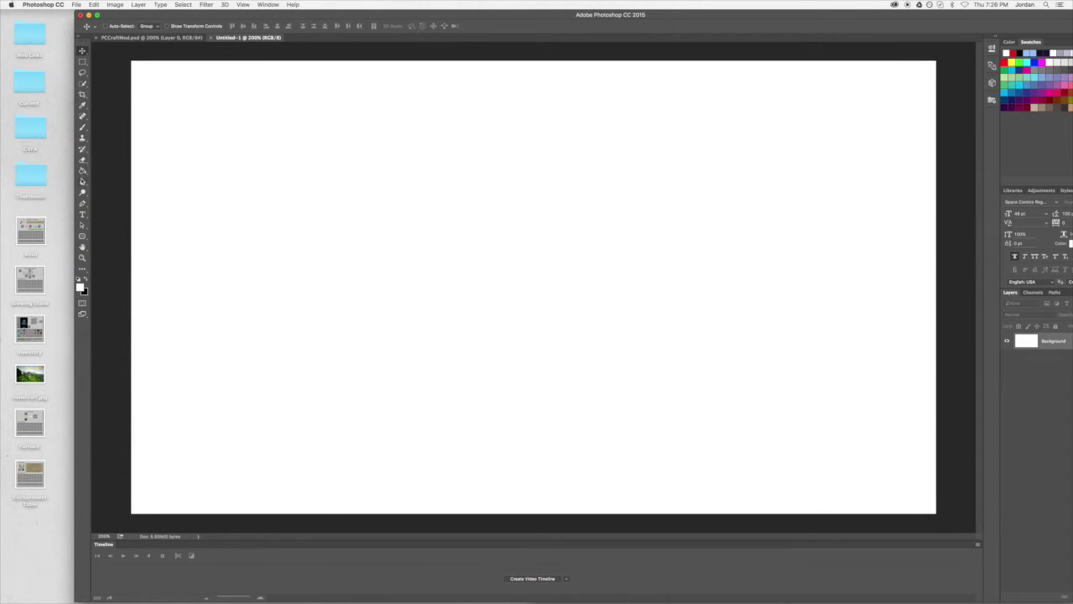
double_click(31, 374)
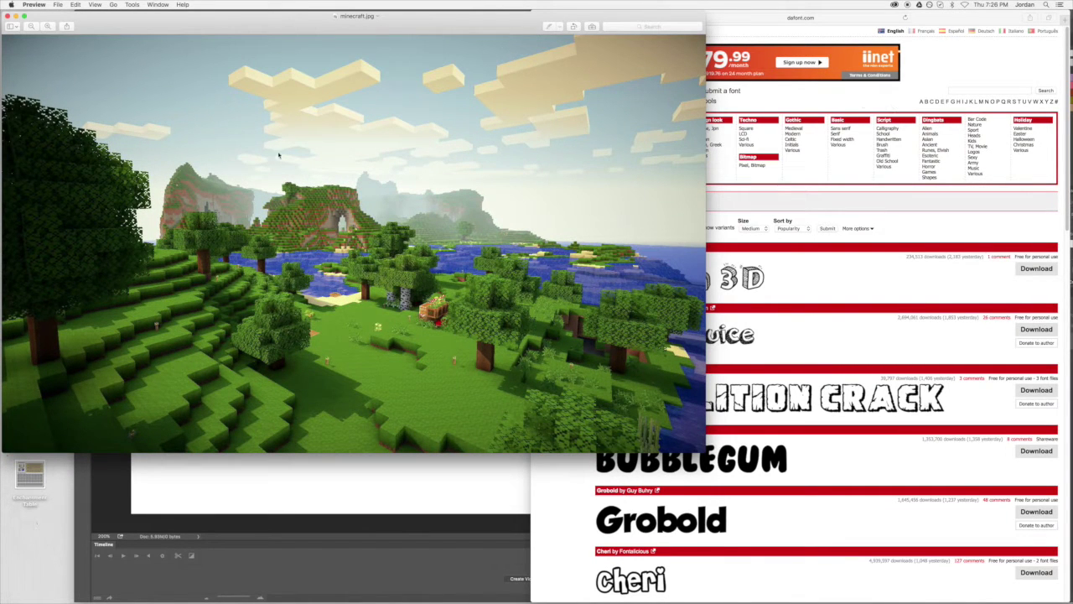
click(7, 15)
drag(30, 374, 345, 299)
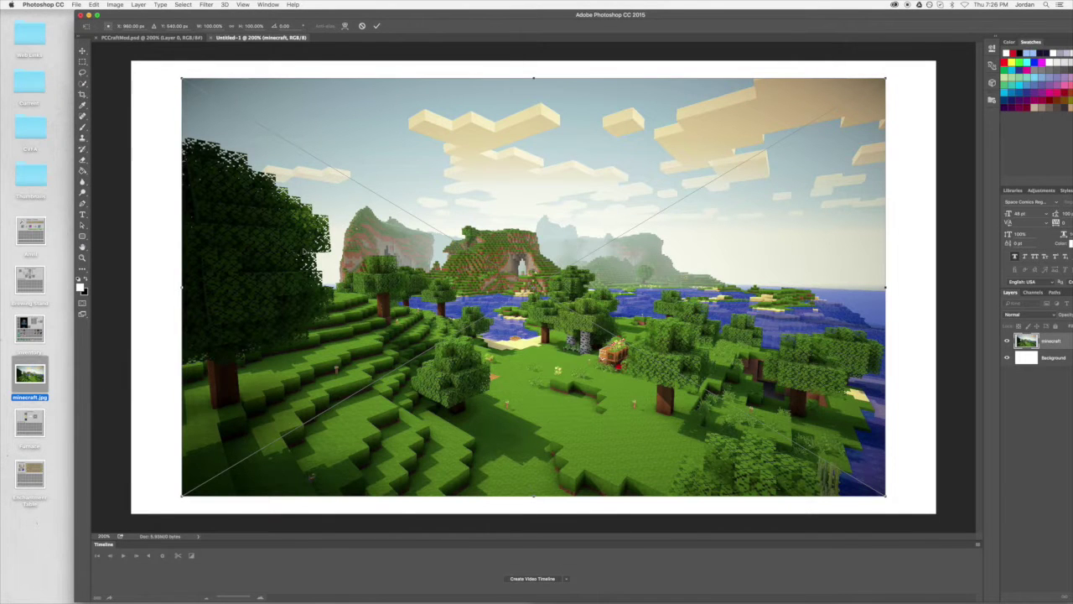
drag(154, 15, 91, 14)
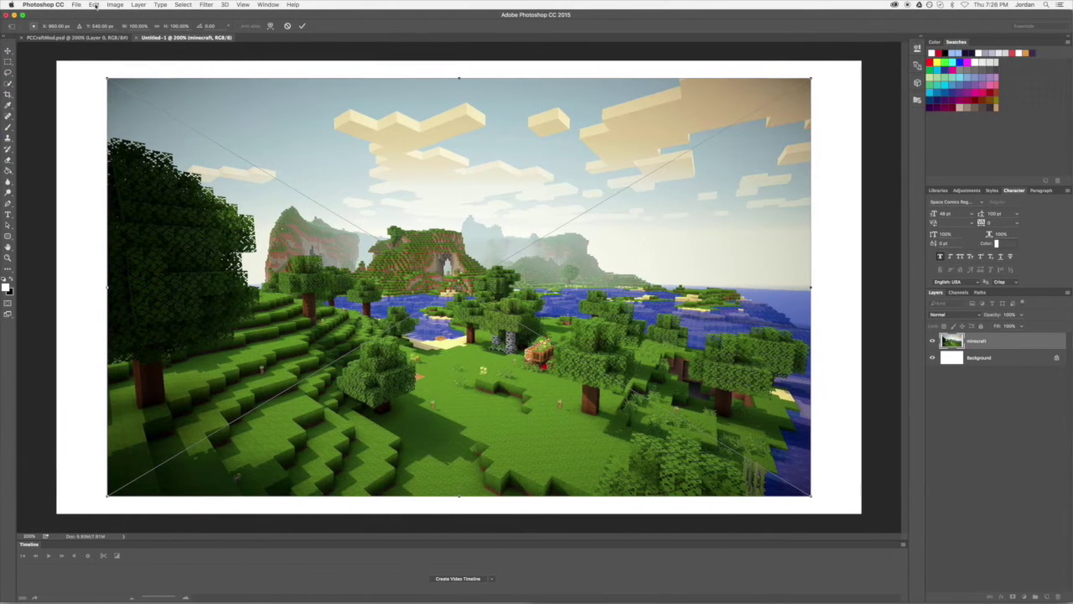
Scale the placed landscape image proportionally until it covers the whole canvas and commit the transformation
drag(109, 80, 58, 61)
key(super+equal)
key(super+minus)
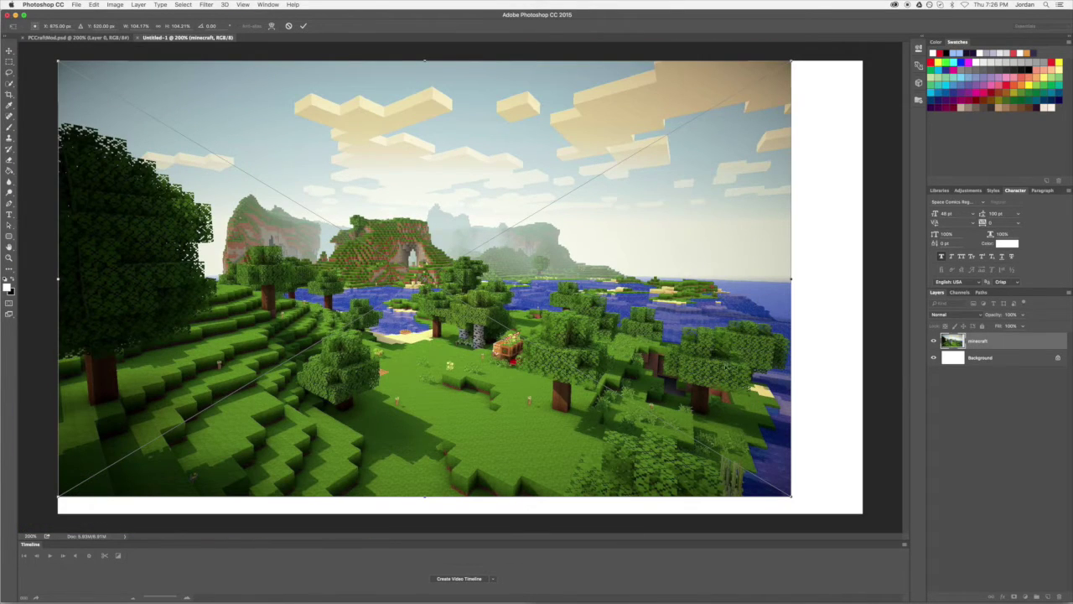
drag(791, 495, 863, 532)
drag(754, 478, 755, 467)
click(303, 26)
Merge the minecraft image layer with the white Background layer
click(203, 4)
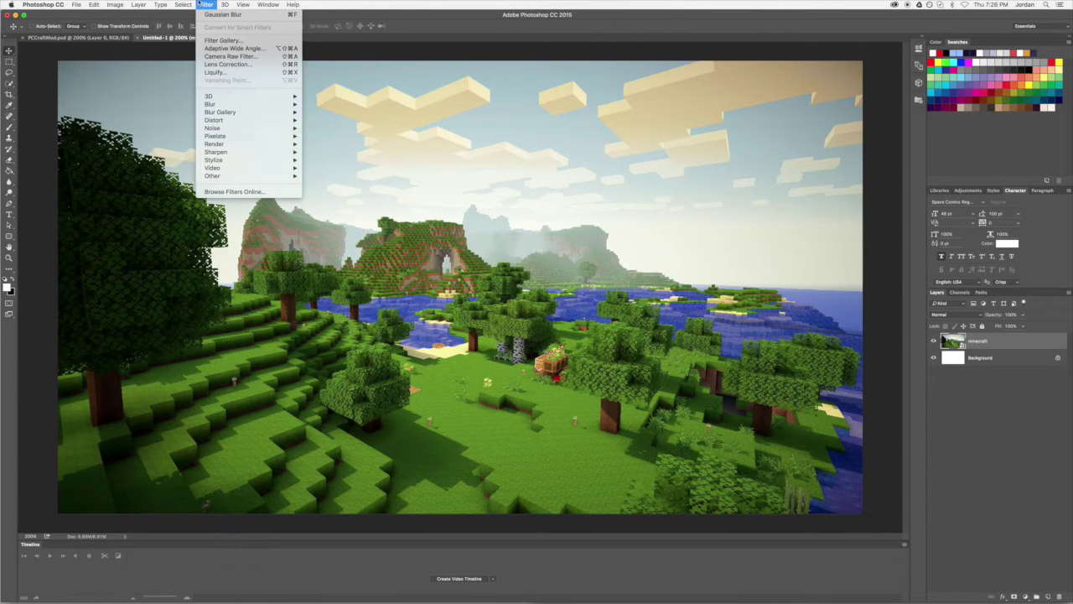
click(952, 361)
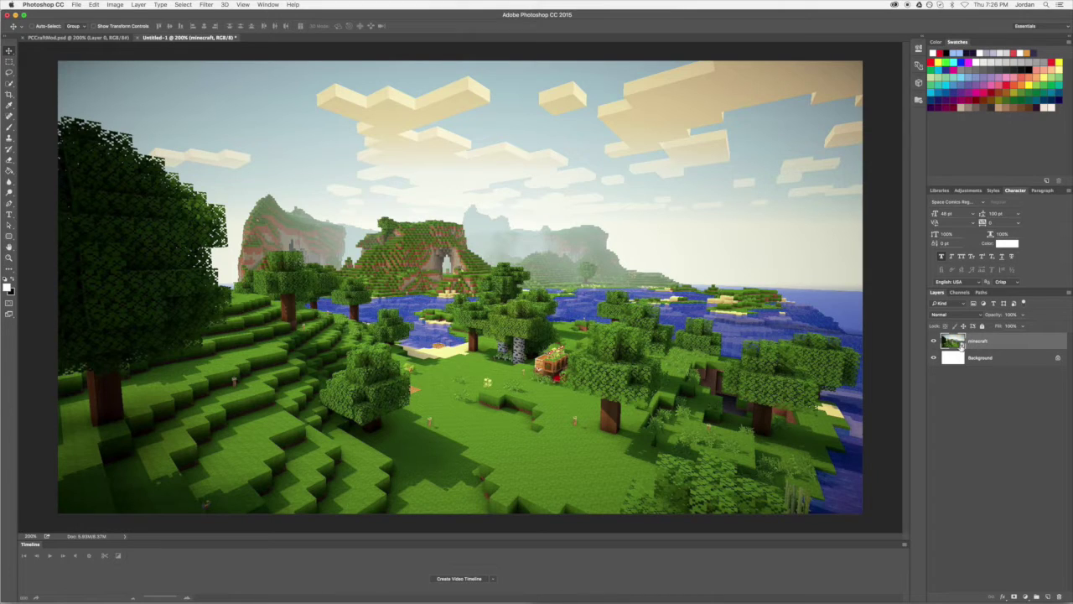
click(978, 357)
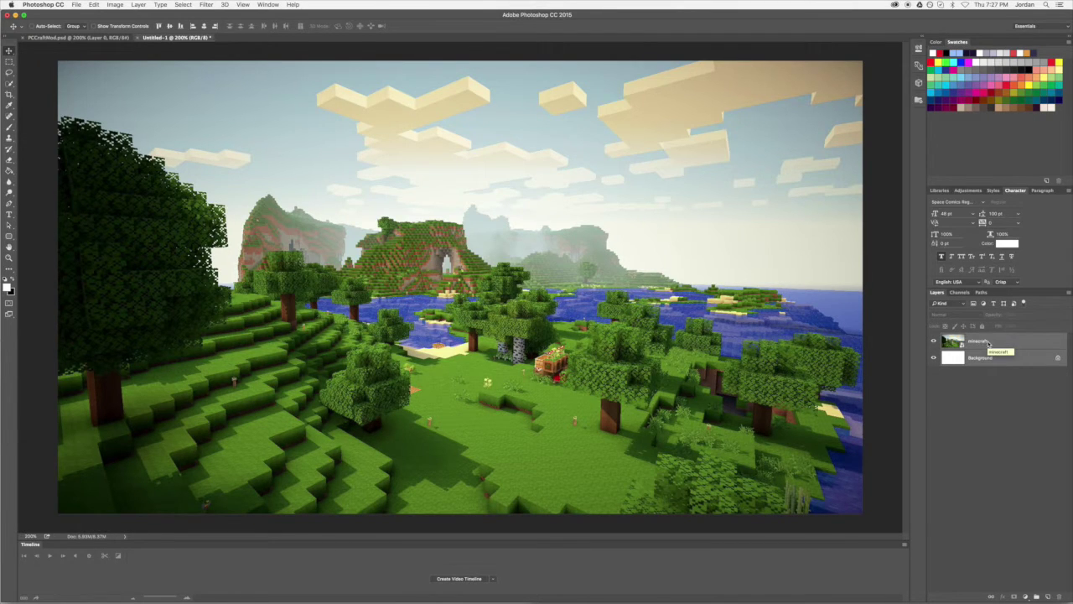
right_click(988, 344)
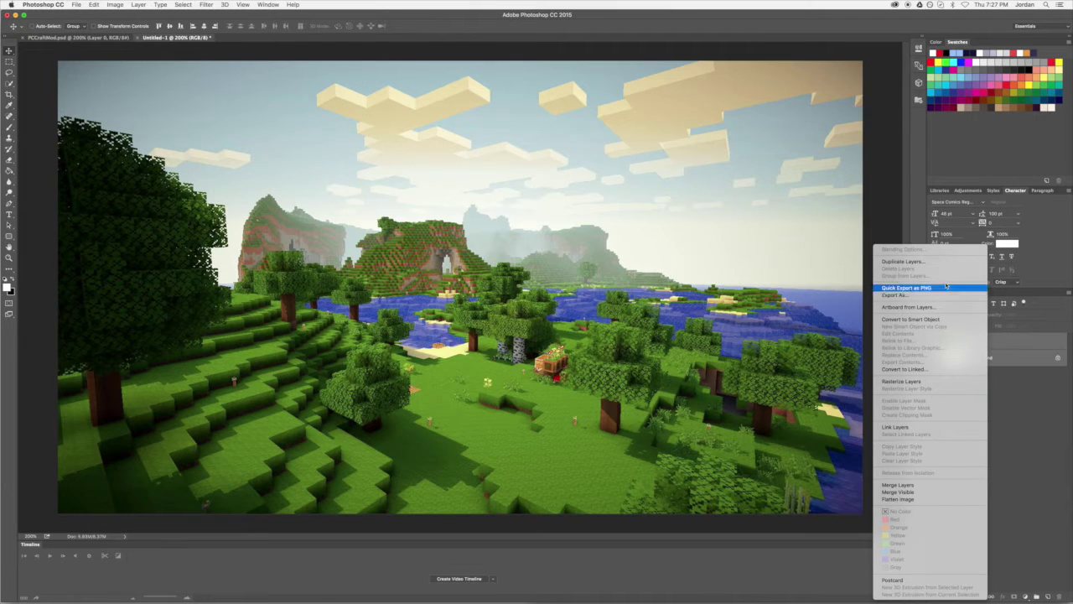
click(919, 490)
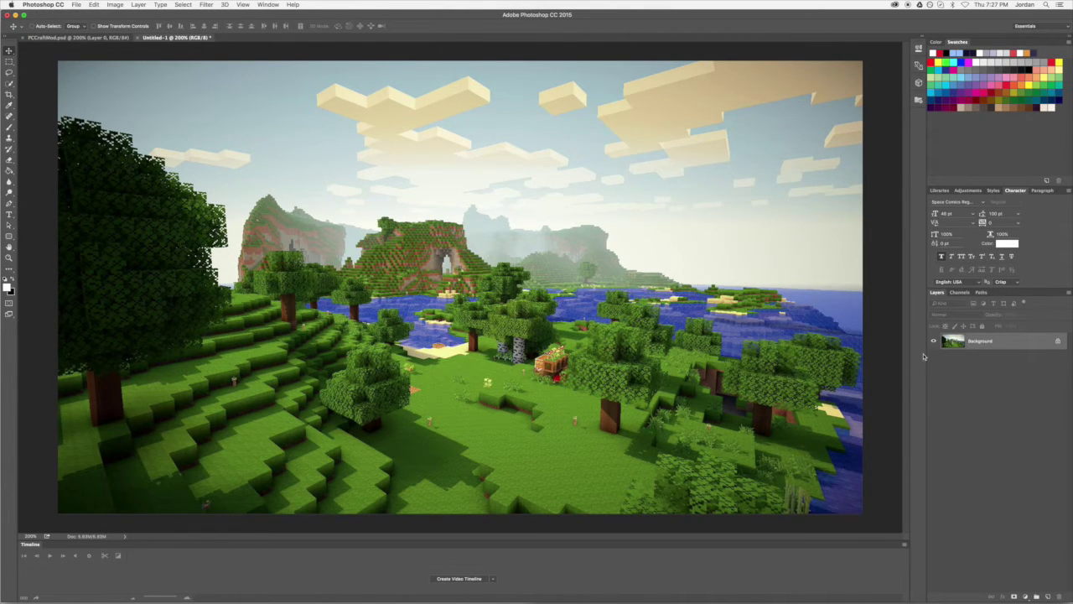
Unlock the merged landscape layer and rename it Background
click(1059, 344)
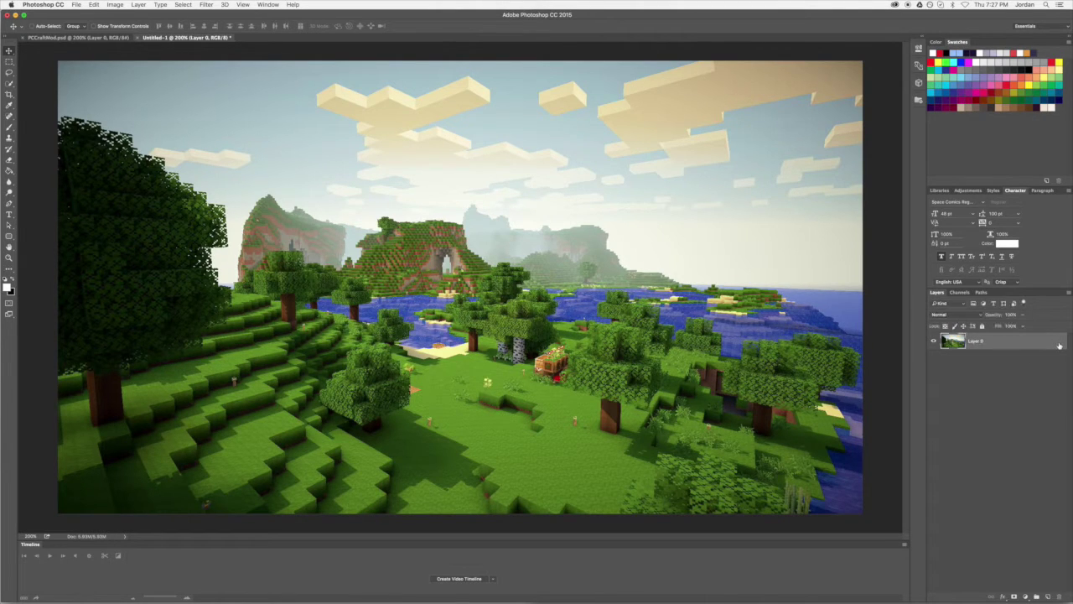
double_click(975, 342)
text(Background)
key(Return)
Apply a Gaussian Blur with a radius of 24.7 pixels to the Background layer
click(207, 4)
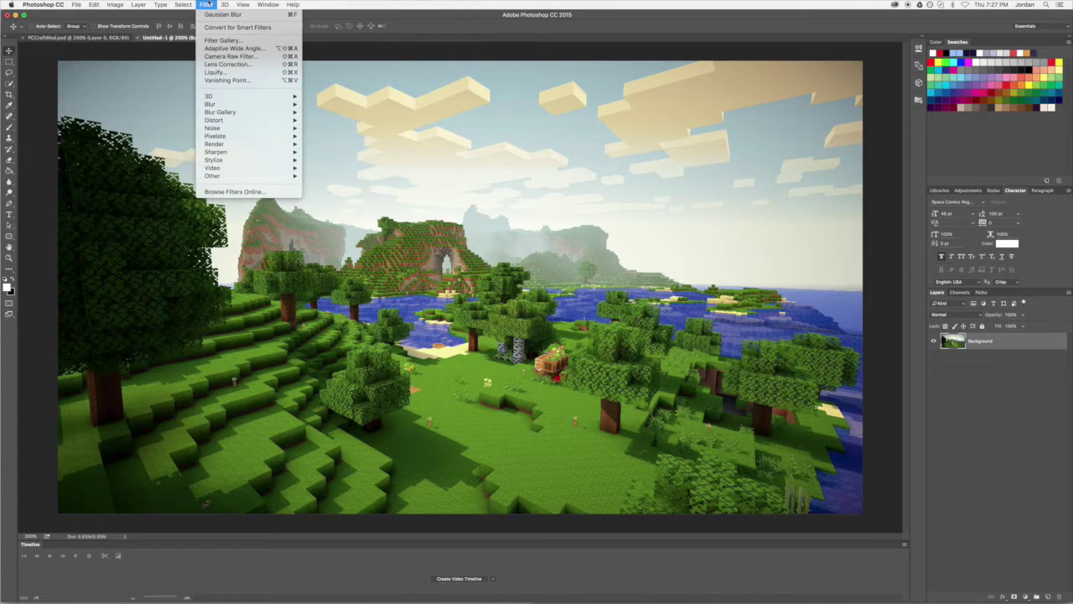
mouse_move(295, 101)
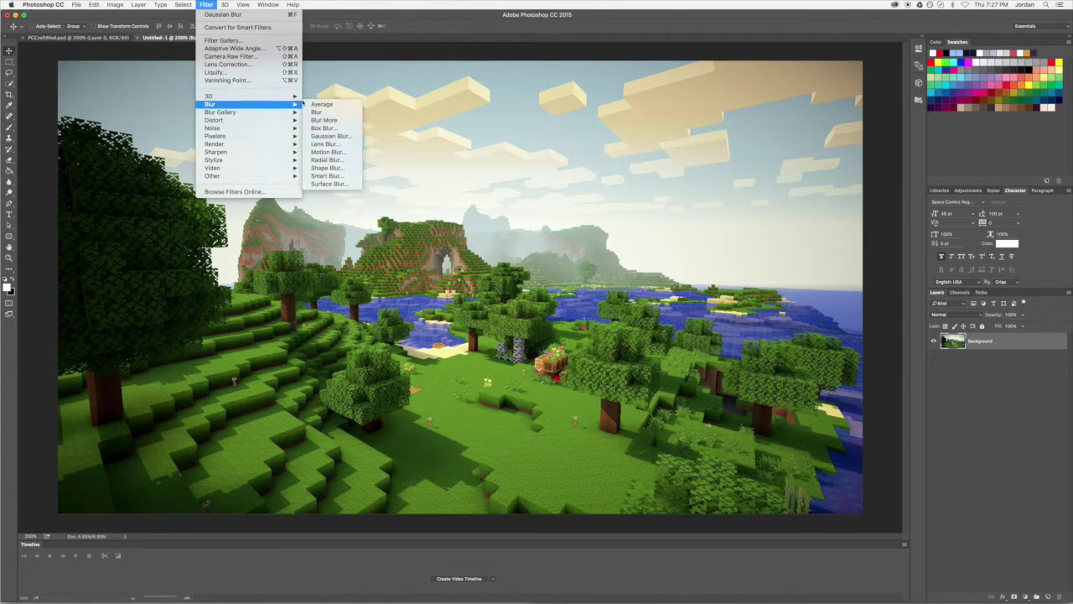
click(329, 136)
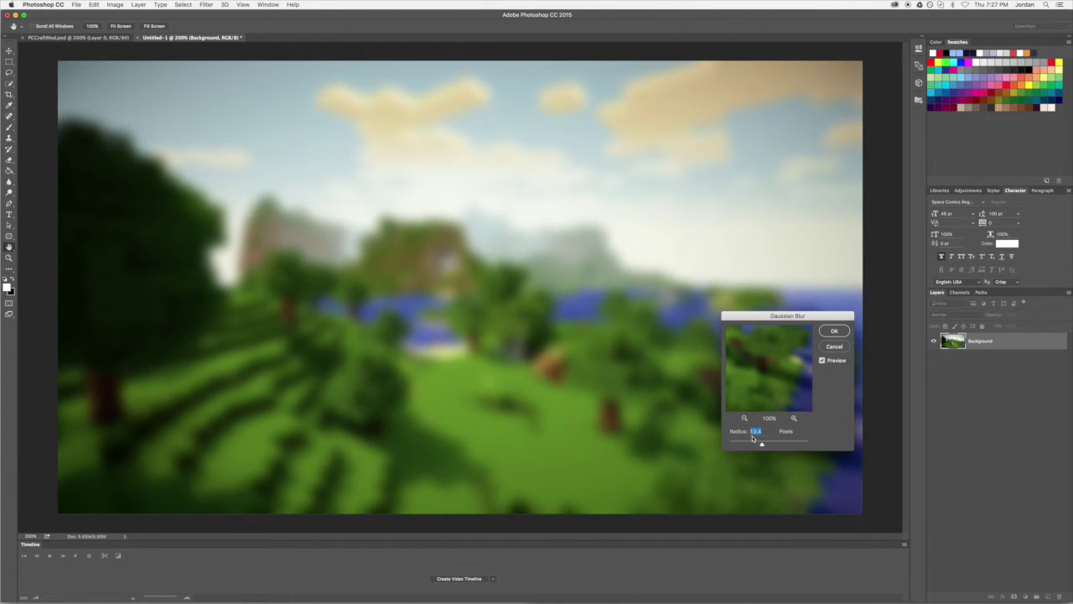
drag(761, 443, 764, 443)
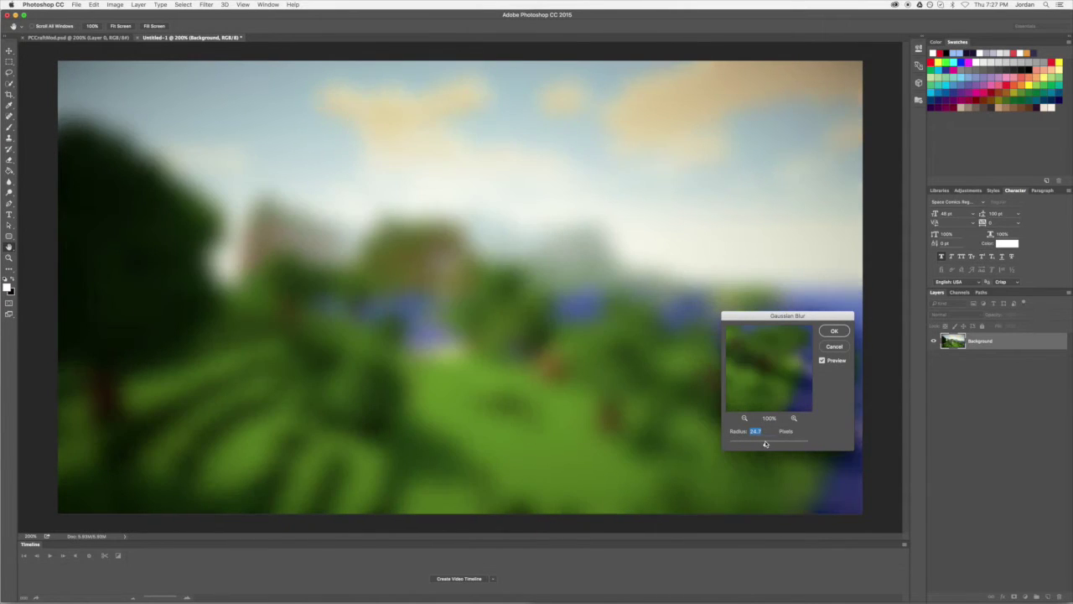
click(835, 331)
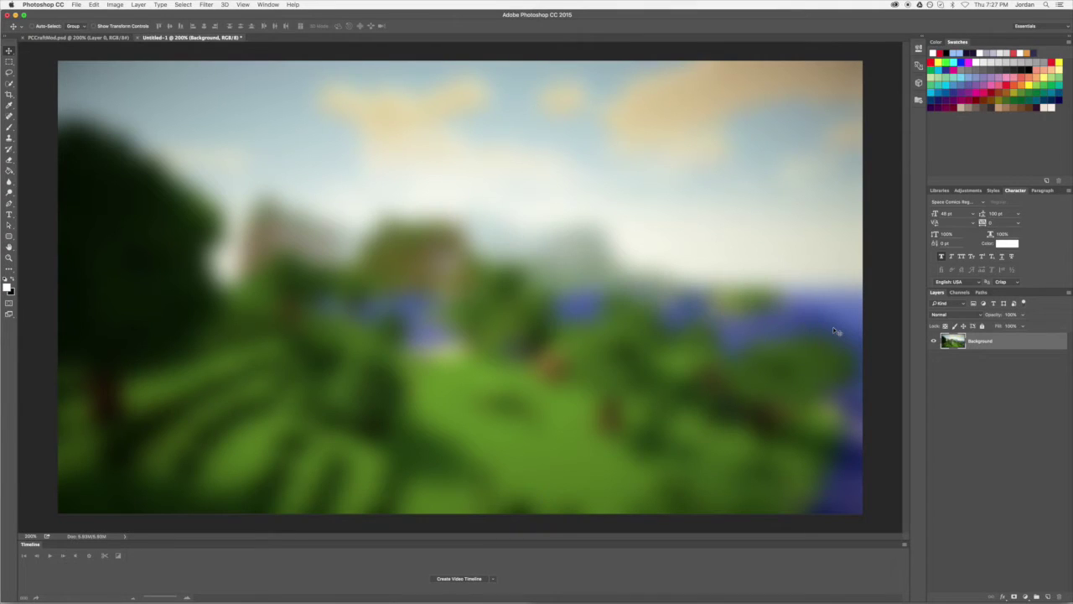
Open the logo file MinecraftPELogoLightDO.png from the Images & Icons folder inside the desktop's Youtube folder
click(104, 38)
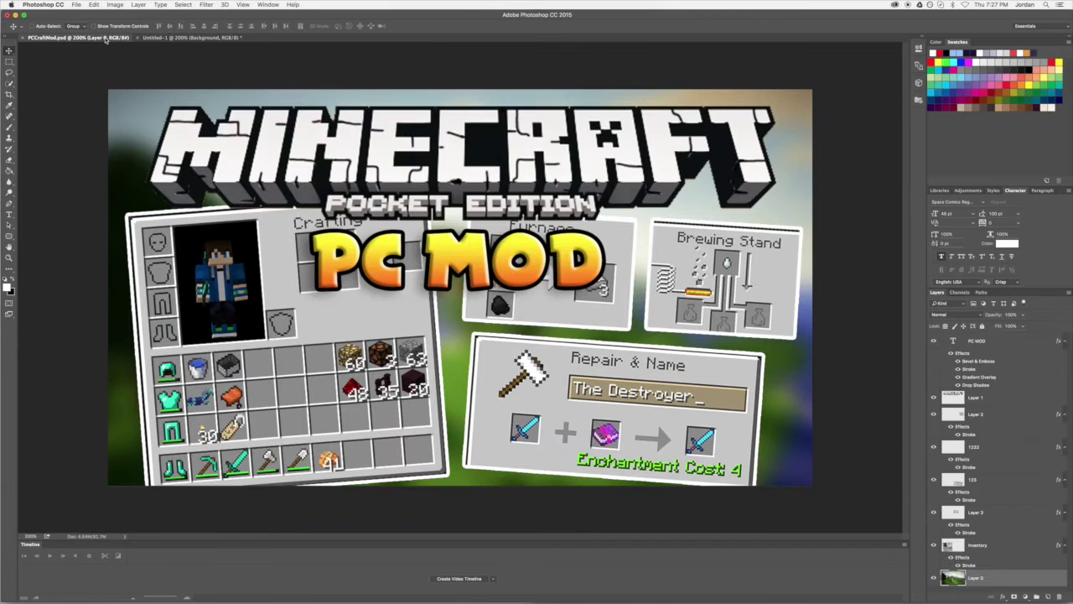
click(190, 38)
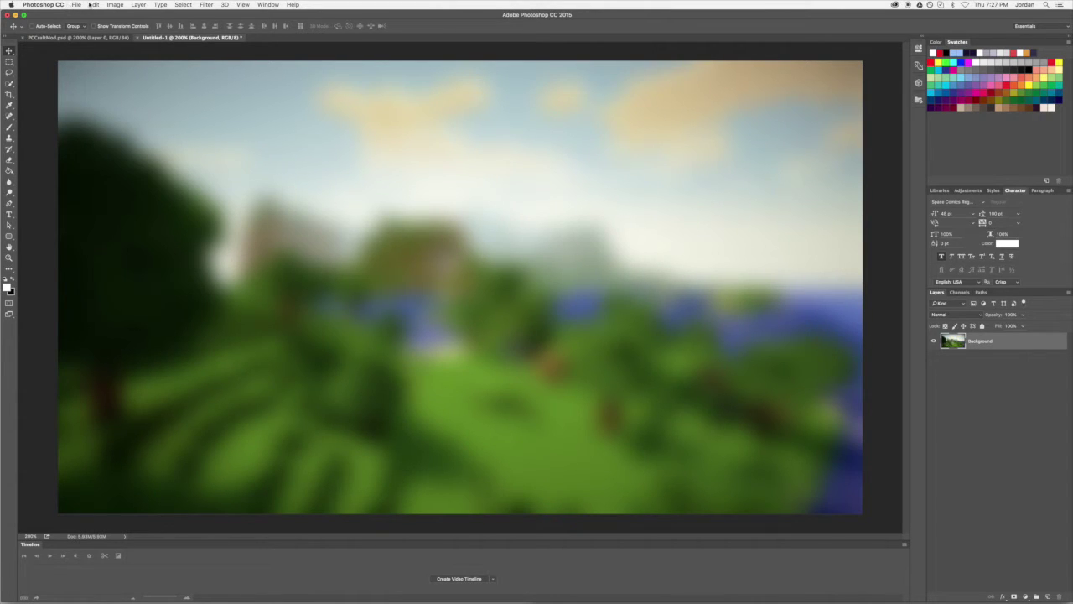
click(43, 4)
mouse_move(76, 4)
click(80, 22)
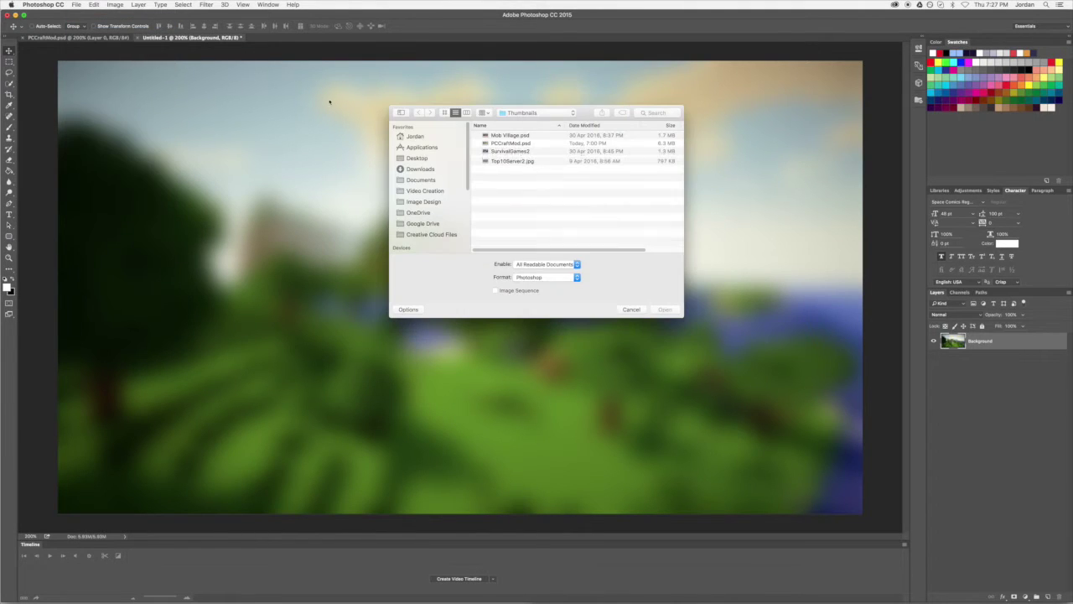
click(423, 201)
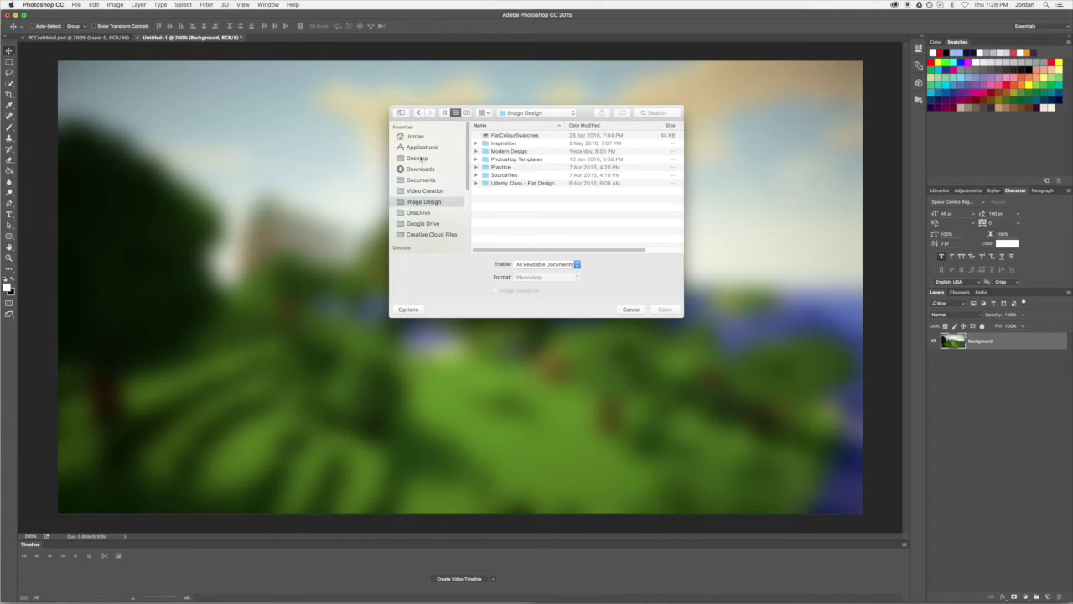
click(419, 159)
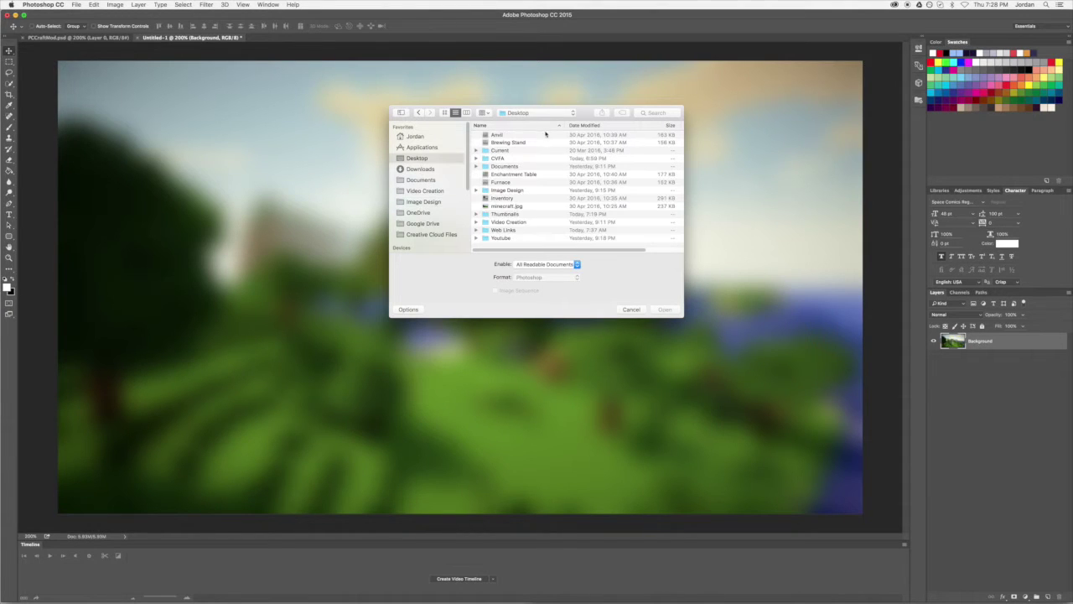
double_click(506, 238)
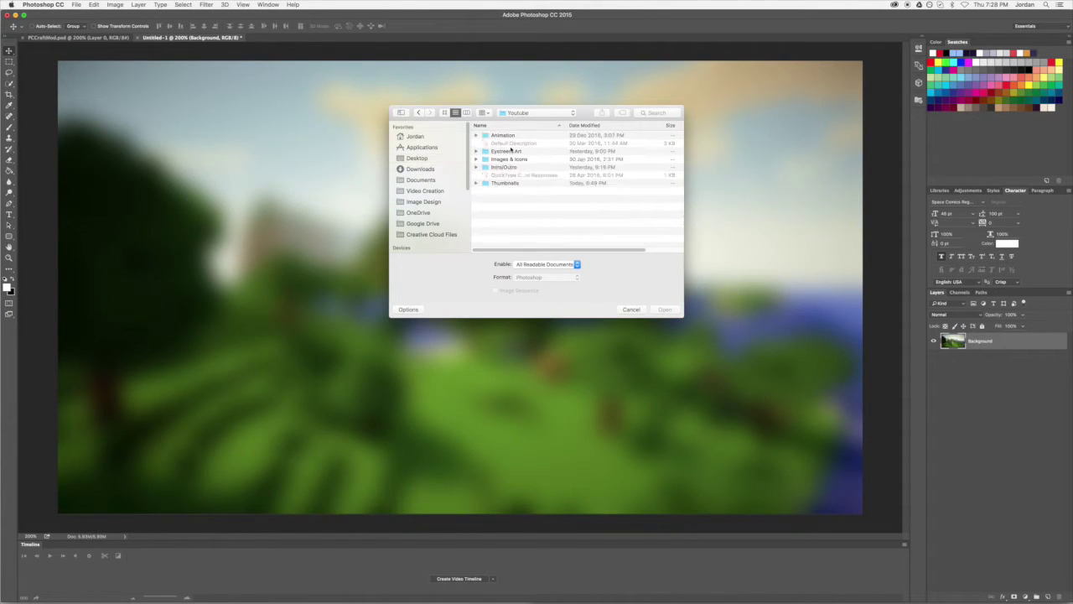
double_click(509, 161)
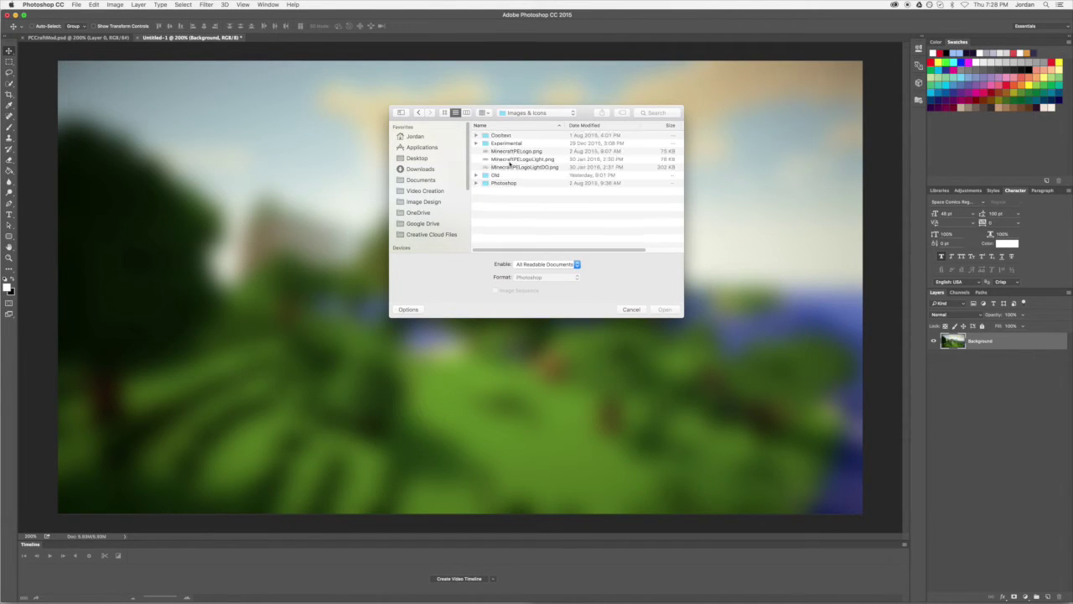
double_click(510, 166)
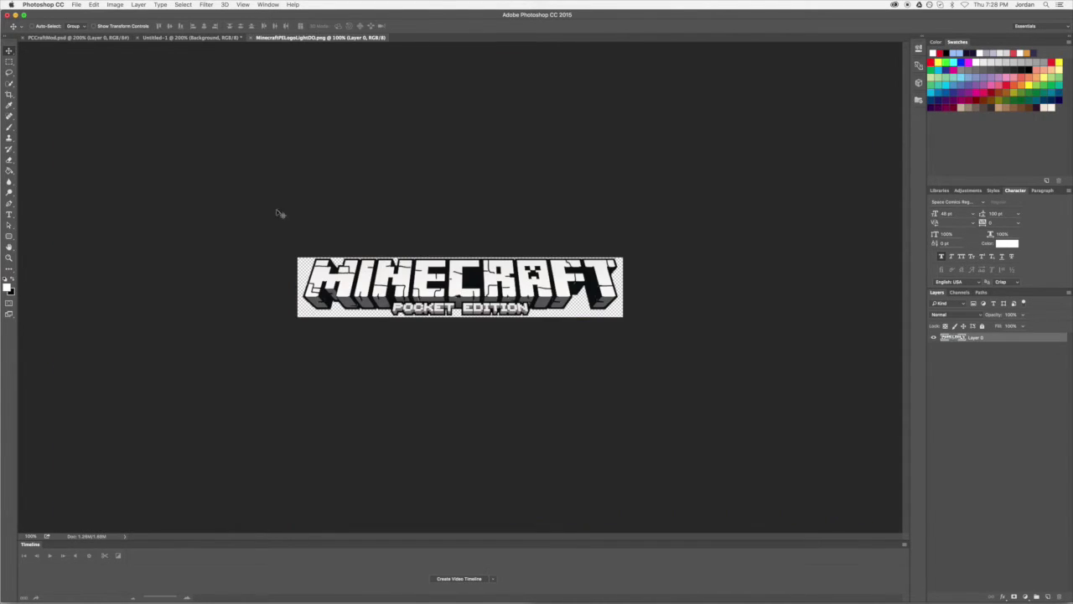
Copy the entire Minecraft Pocket Edition logo from MinecraftPELogoLightDO.png and paste it into the Untitled-1 document
click(9, 62)
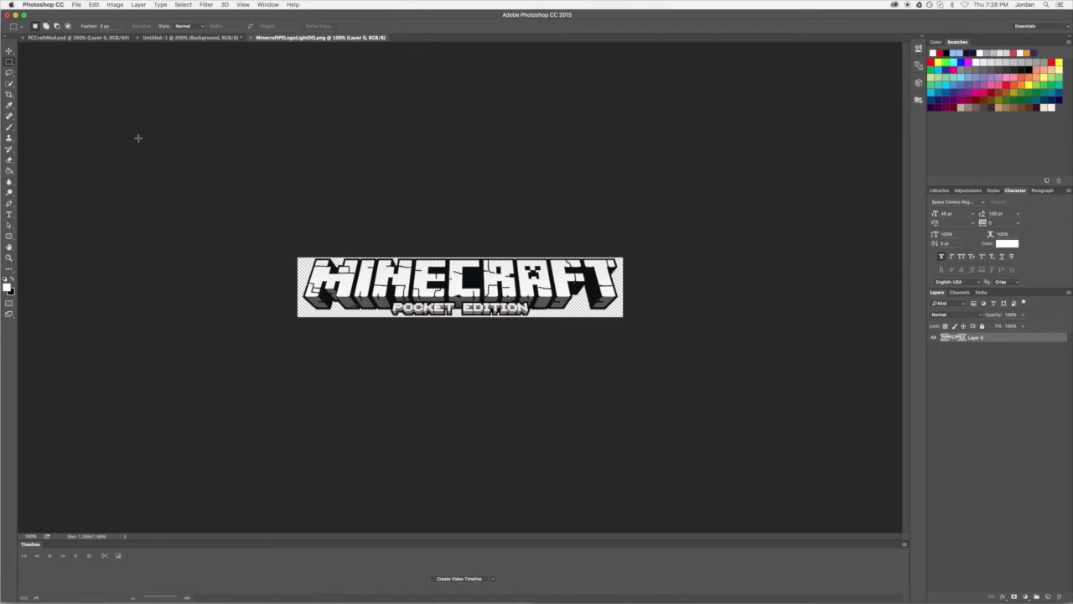
drag(201, 209, 673, 385)
click(94, 38)
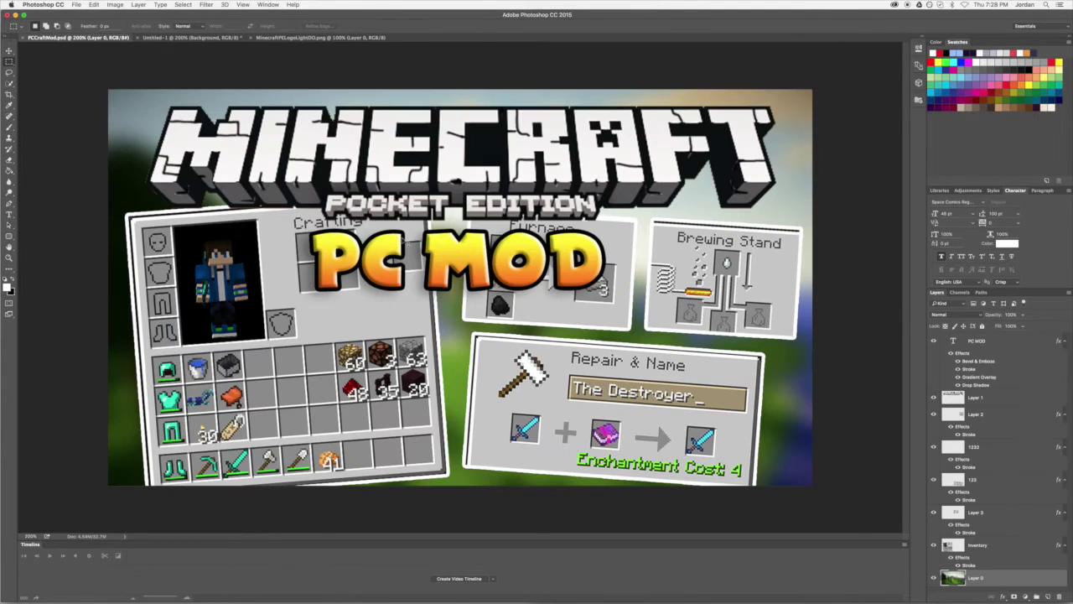
click(193, 38)
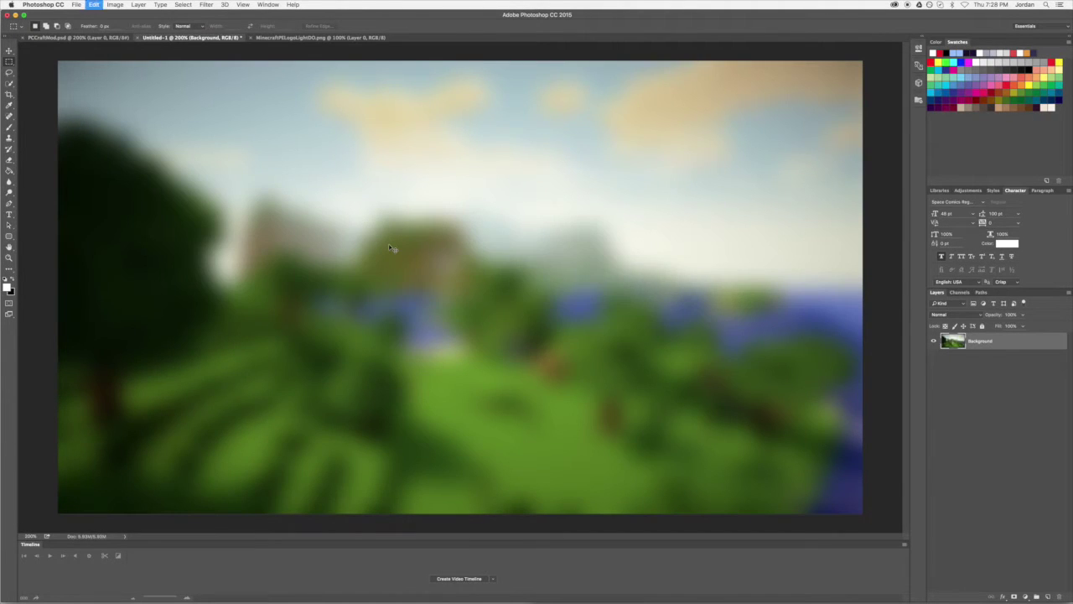
Enlarge the pasted logo proportionally to about 113% and centre it along the upper edge of the thumbnail
key(super+t)
key(super+minus)
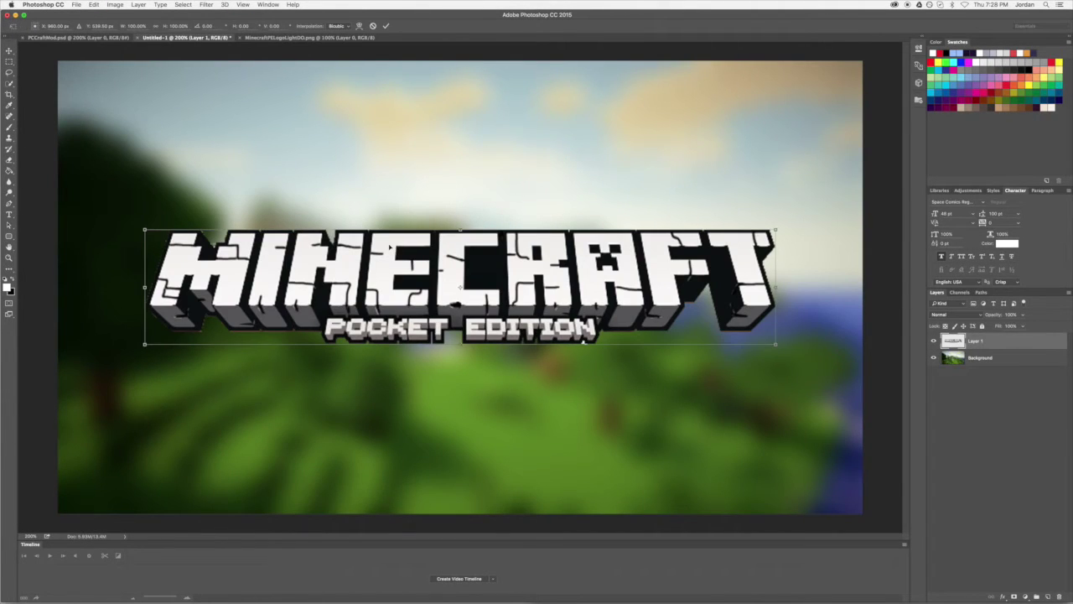
drag(618, 258, 573, 200)
drag(284, 253, 328, 239)
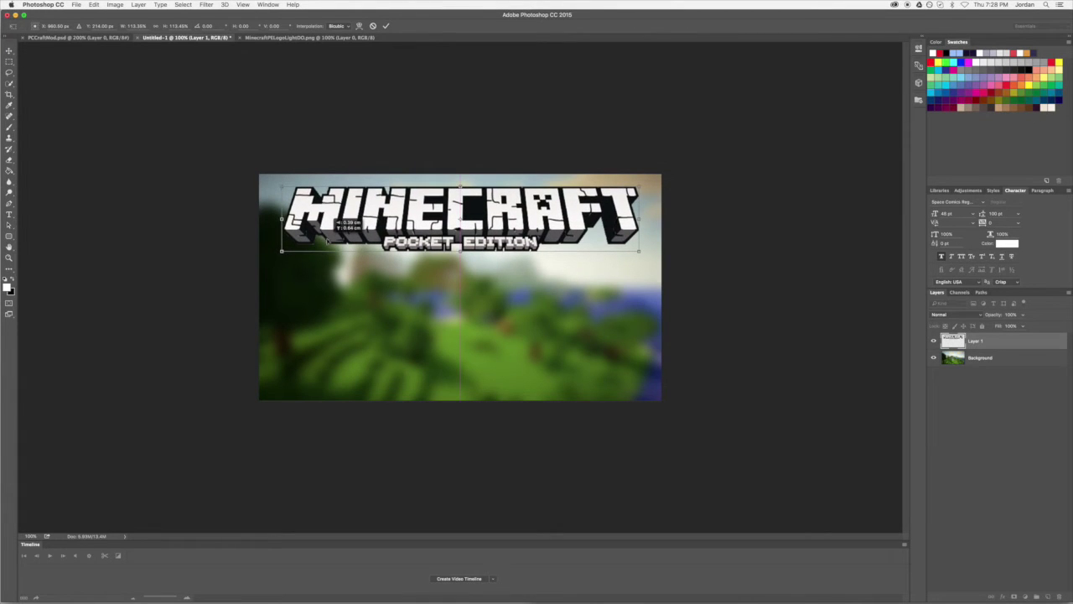
click(386, 25)
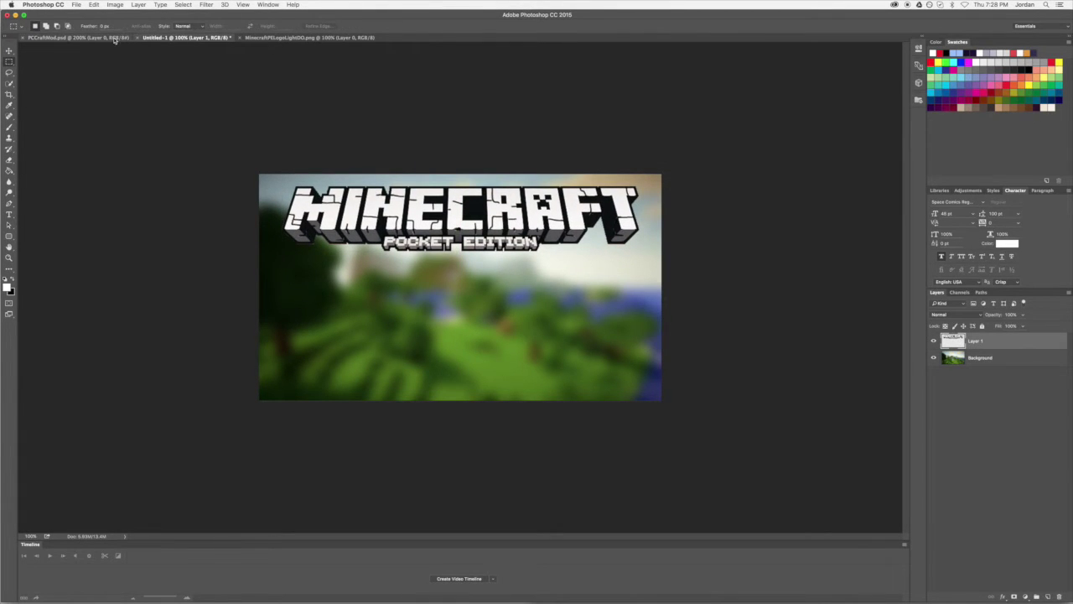
Compare the logo size with the PCCraftMod.psd design and scale the logo up proportionally to about 102%
click(118, 38)
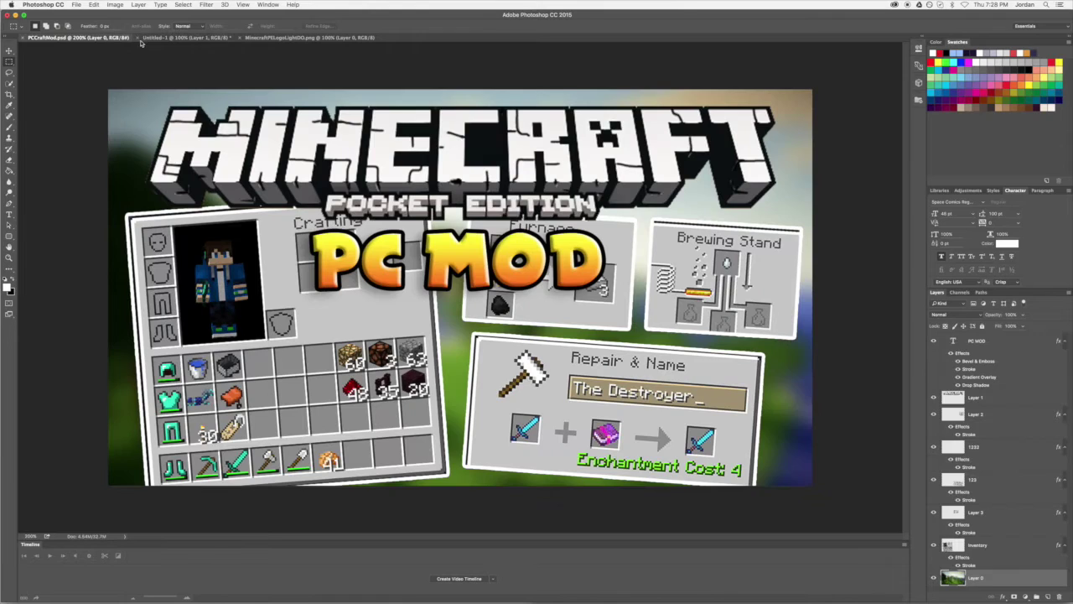
click(197, 38)
key(super+t)
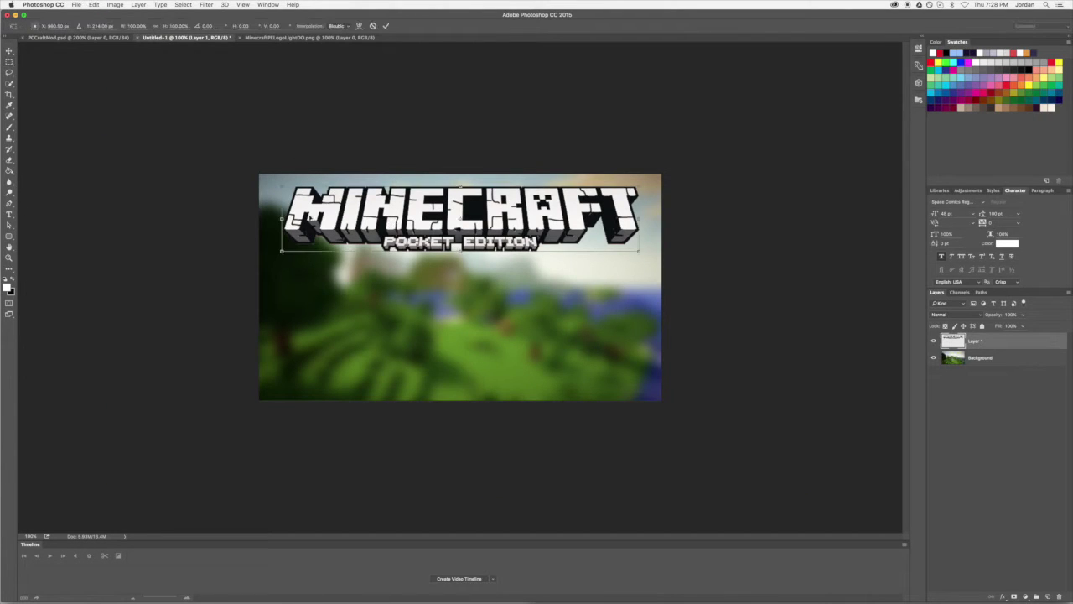
drag(282, 250, 336, 225)
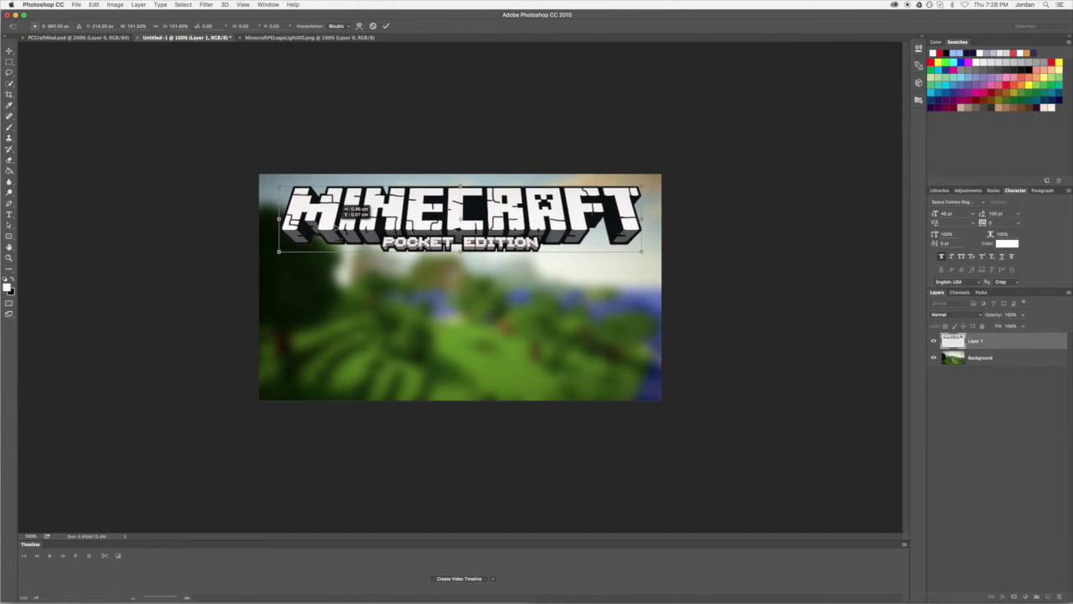
click(386, 26)
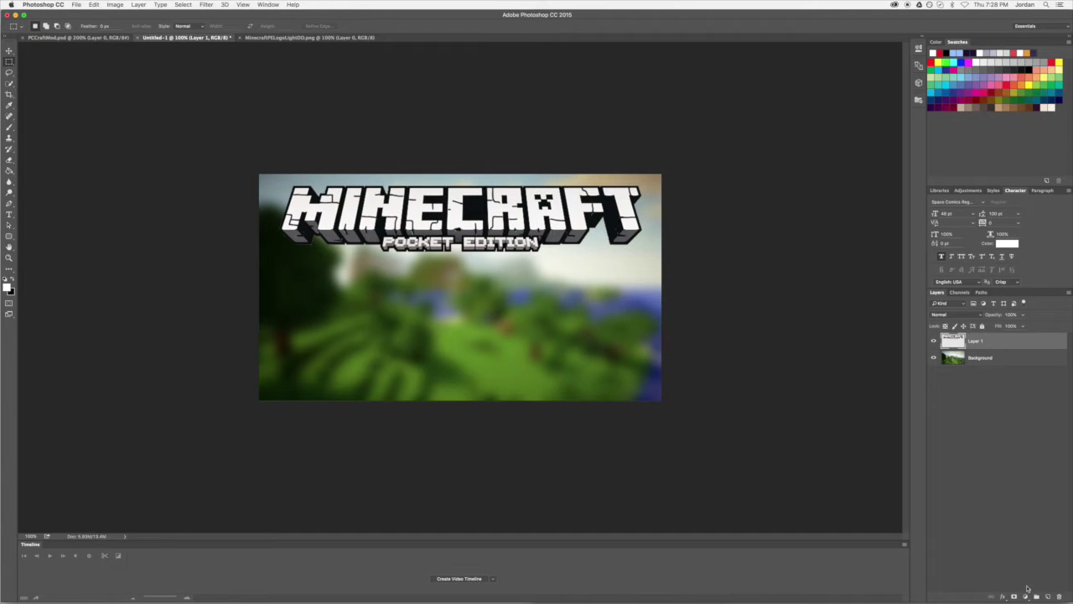
Add a black Color Overlay effect with Normal blend mode and 0% opacity to the logo layer
click(1003, 596)
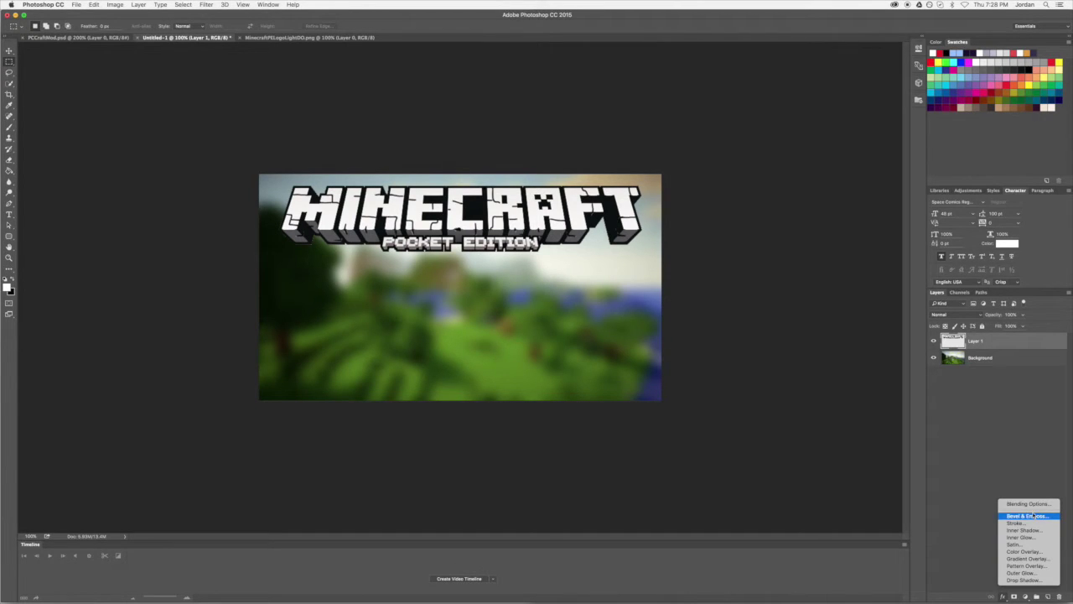
click(998, 594)
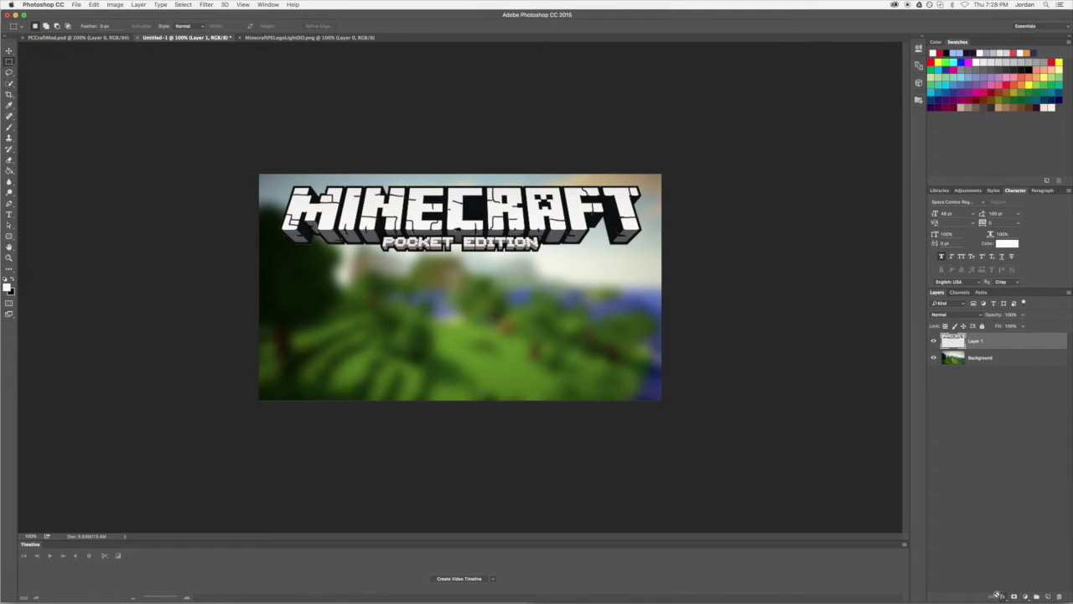
click(1003, 596)
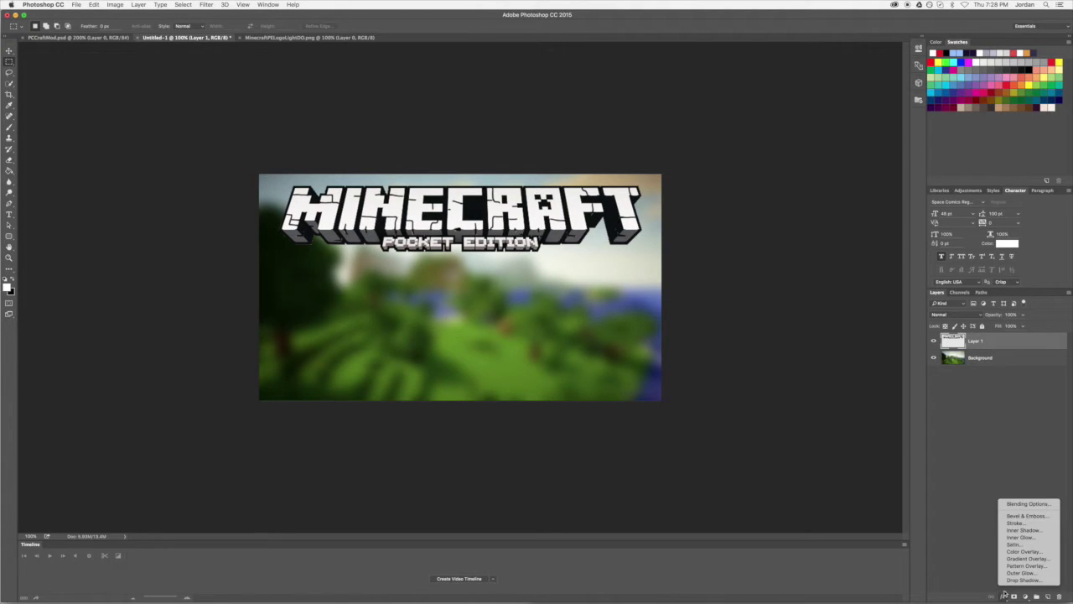
click(1023, 552)
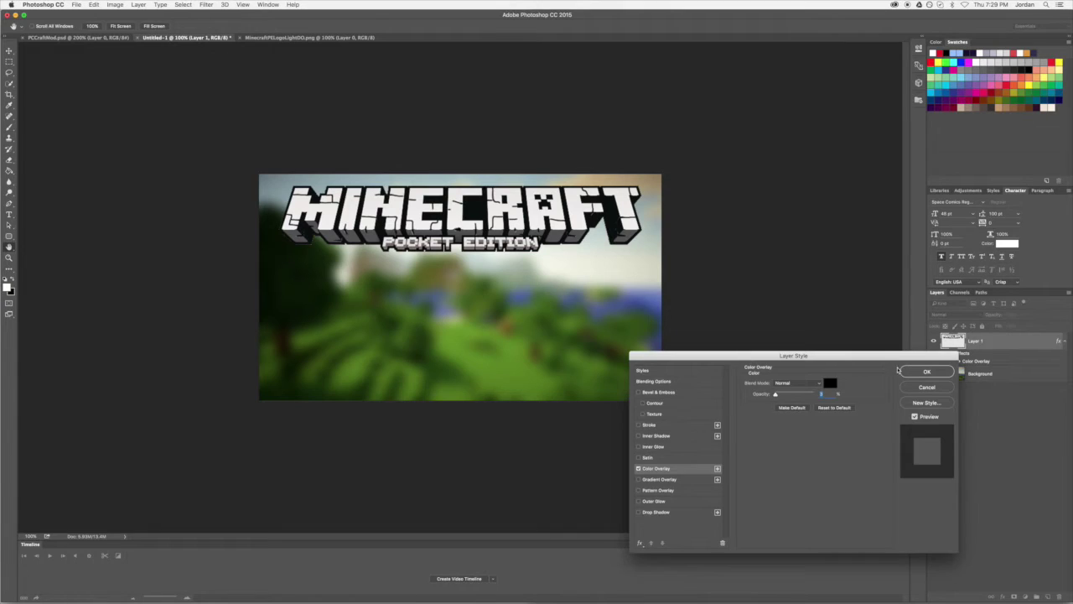
click(926, 372)
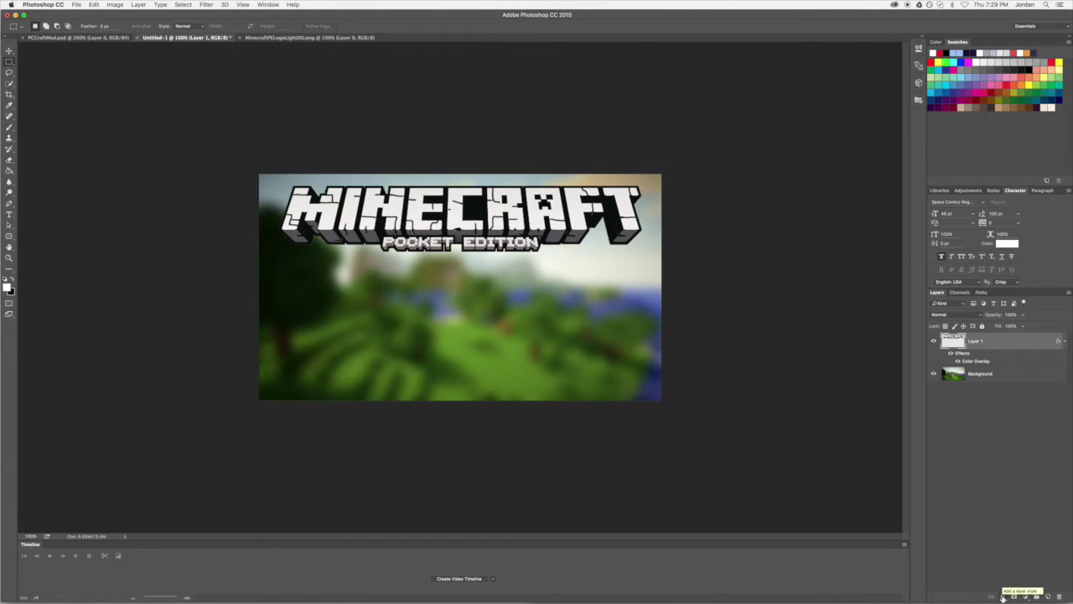
click(43, 37)
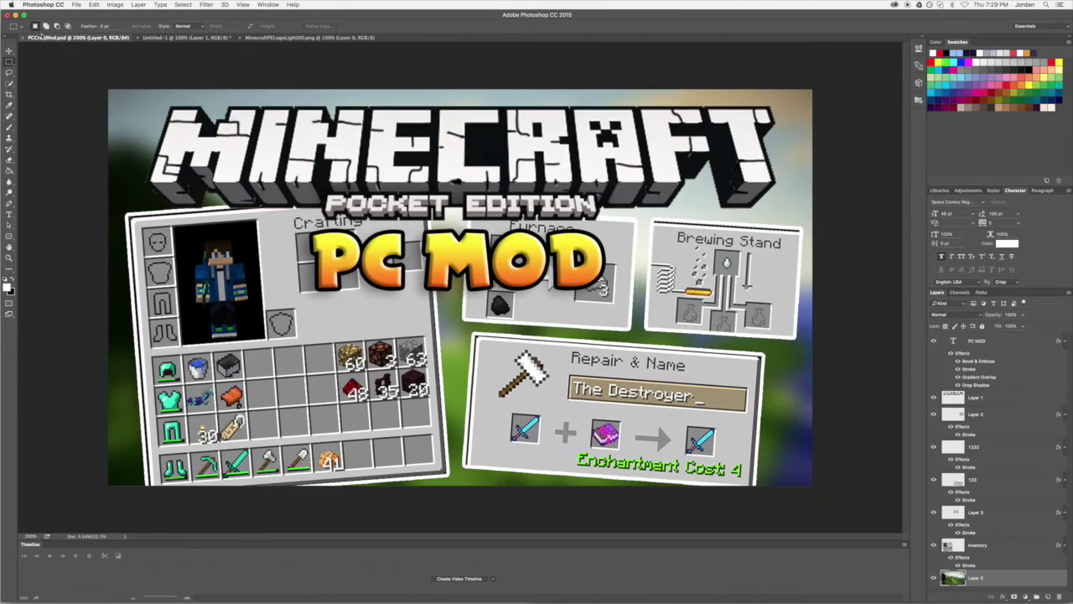
key(super+minus)
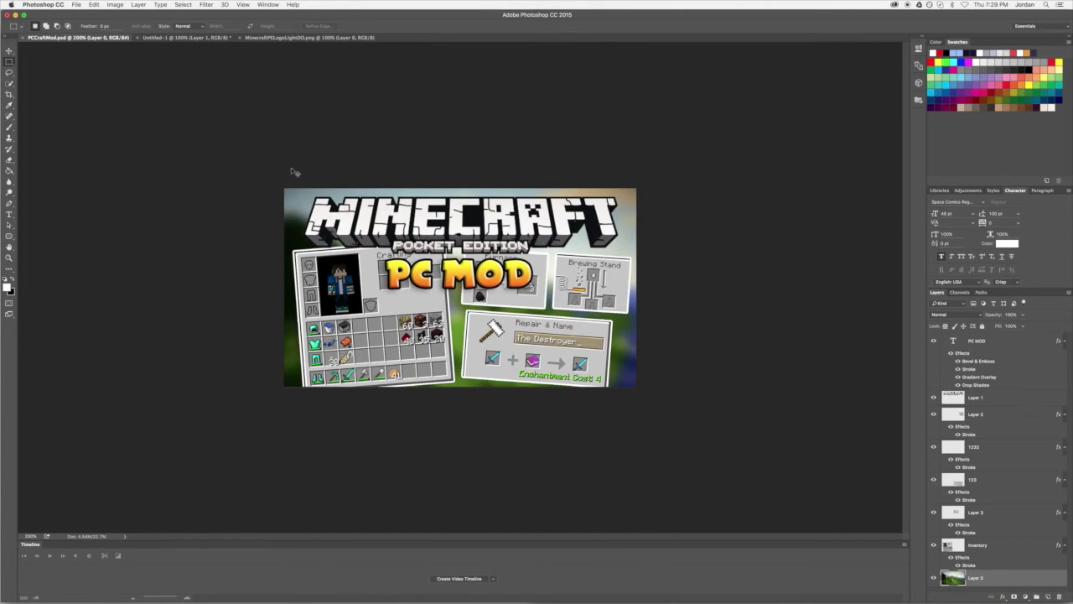
click(191, 37)
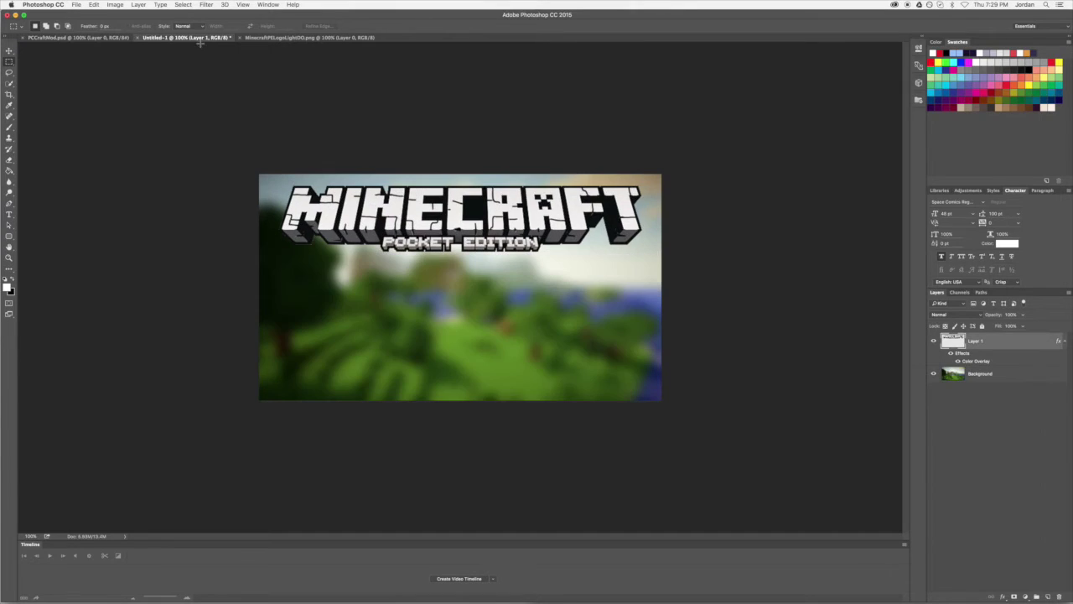
click(1009, 596)
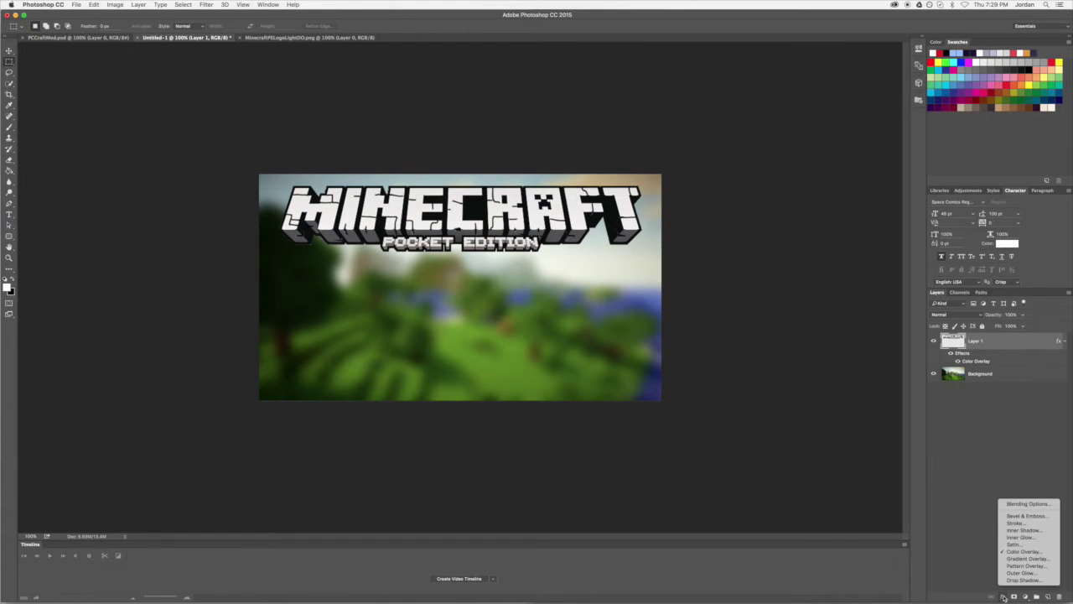
click(1024, 580)
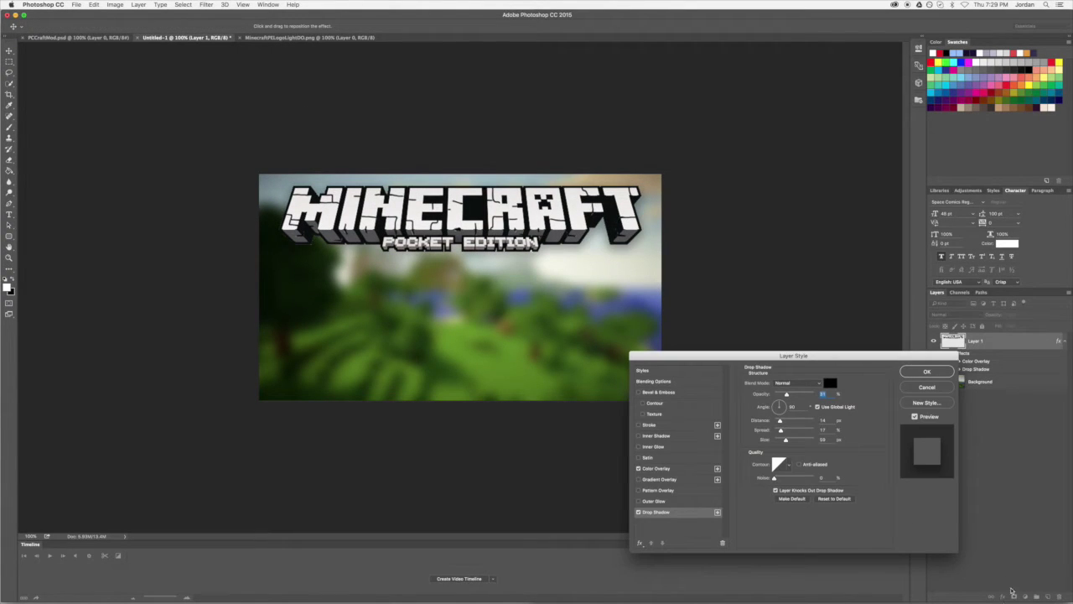
key(Escape)
Add a black Drop Shadow to the logo with 100% opacity, a 45° angle, 21 px distance, and increased spread and size
click(1001, 597)
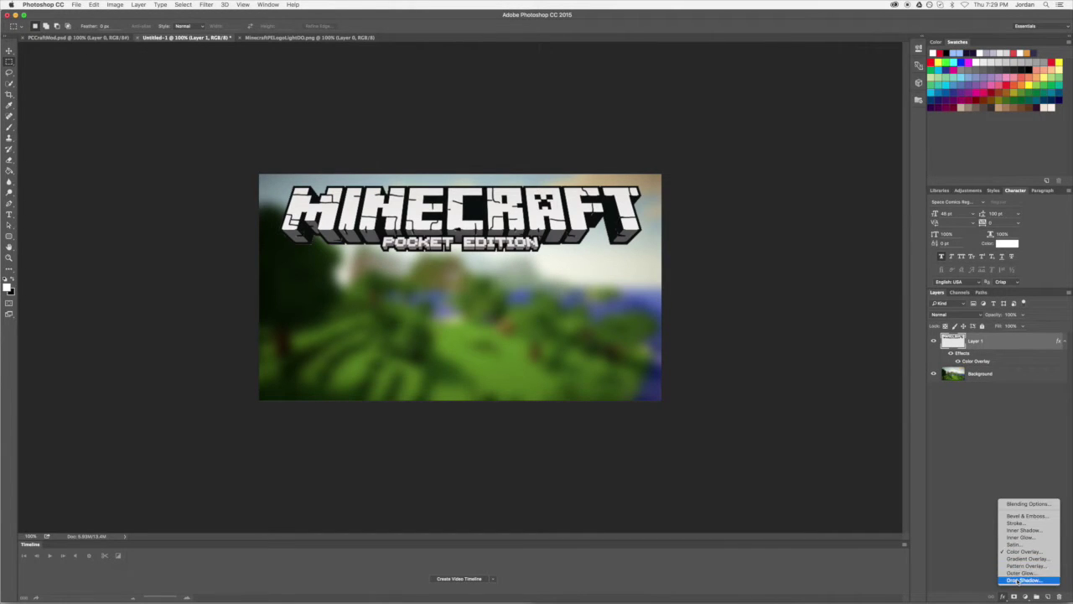
click(1016, 580)
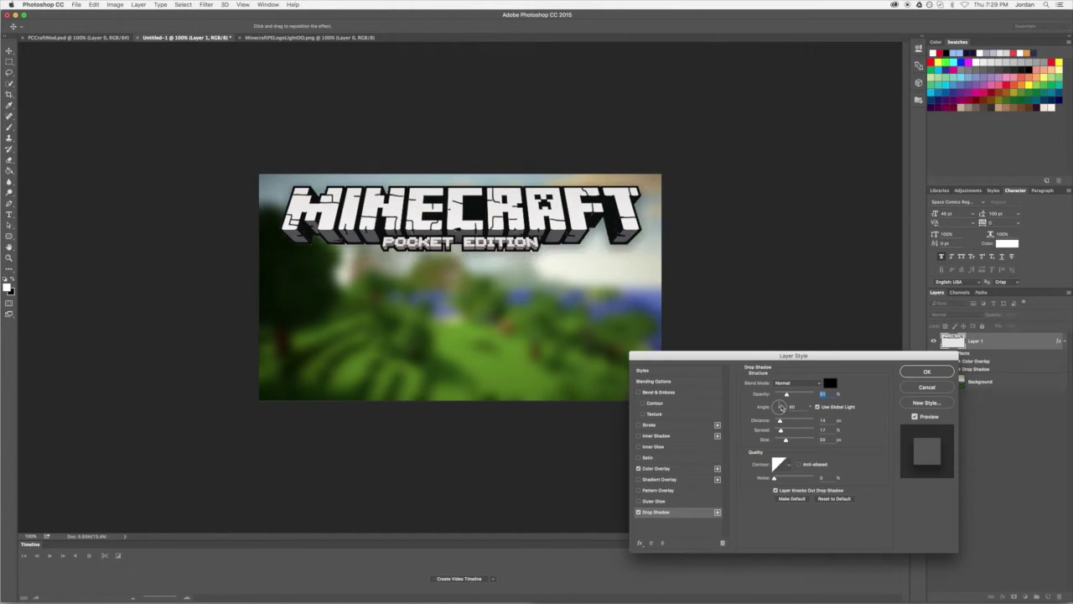
drag(782, 406, 781, 404)
drag(787, 394, 798, 395)
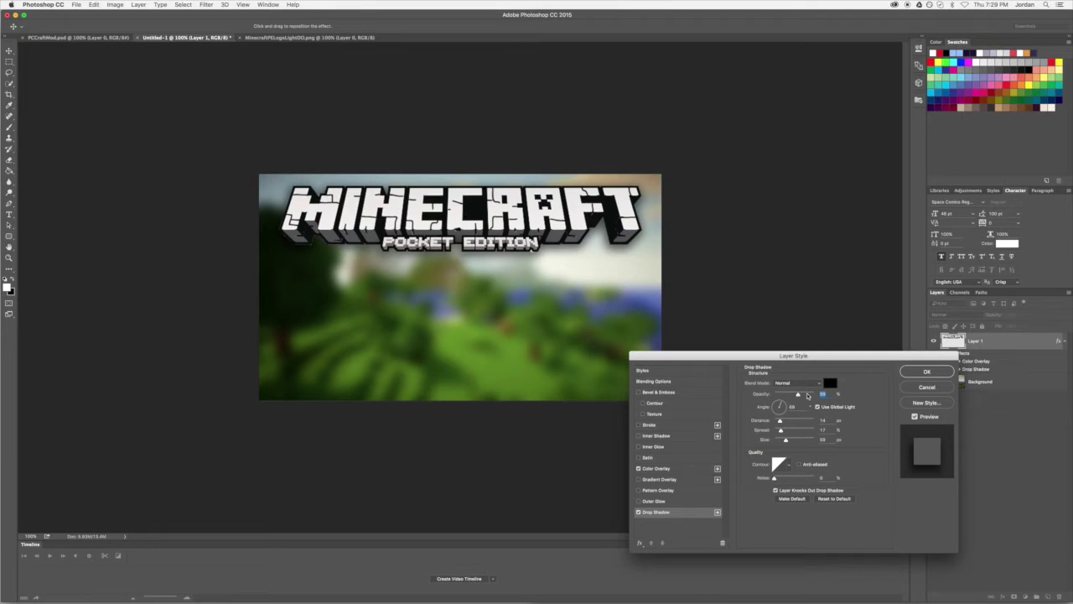
click(816, 400)
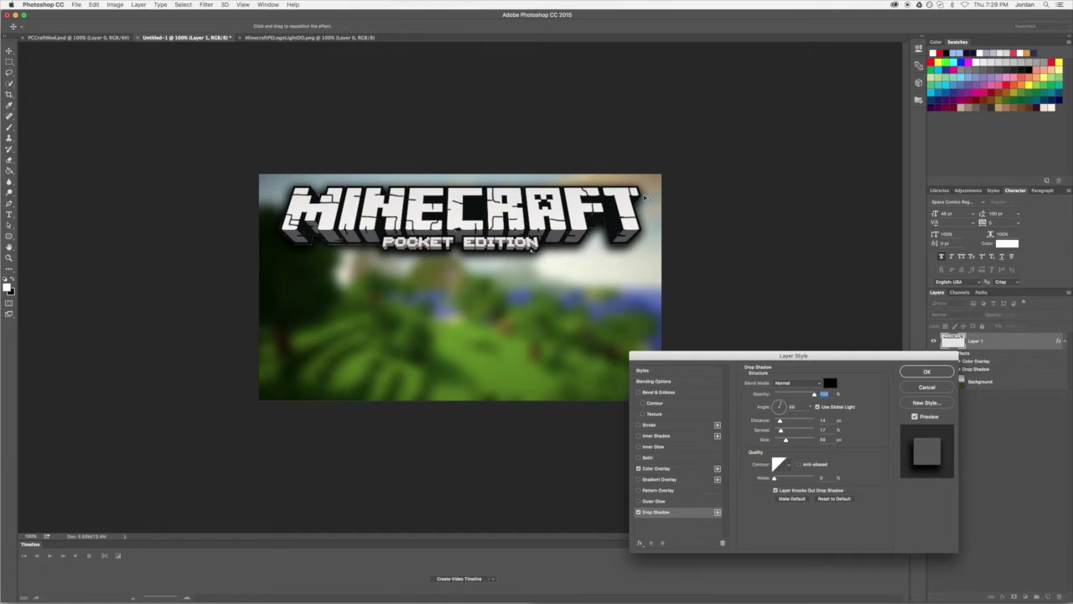
drag(783, 432, 793, 432)
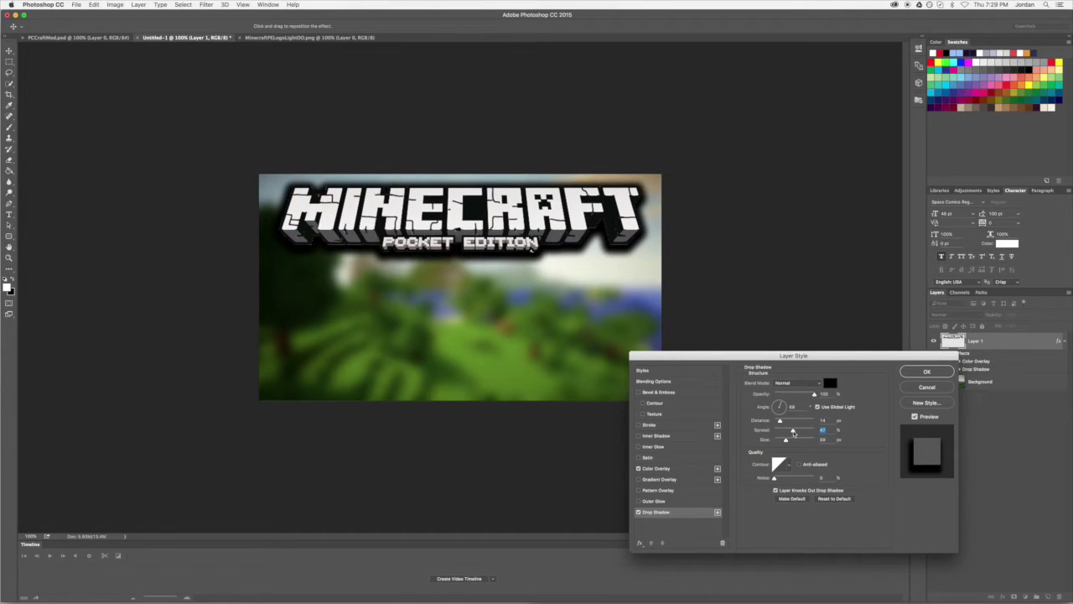
mouse_move(780, 420)
mouse_down()
mouse_move(788, 423)
mouse_move(788, 401)
mouse_move(783, 443)
mouse_move(789, 431)
mouse_up()
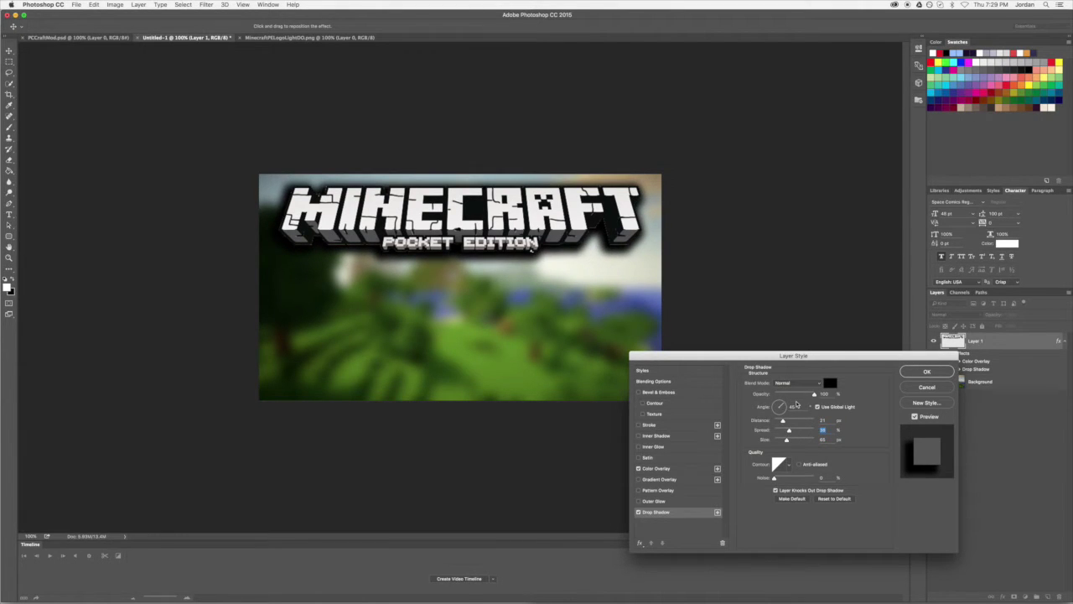
Soften the logo's shadow to about 48% opacity, with about 28 px distance, 28% spread and 28 px size
drag(815, 393, 792, 394)
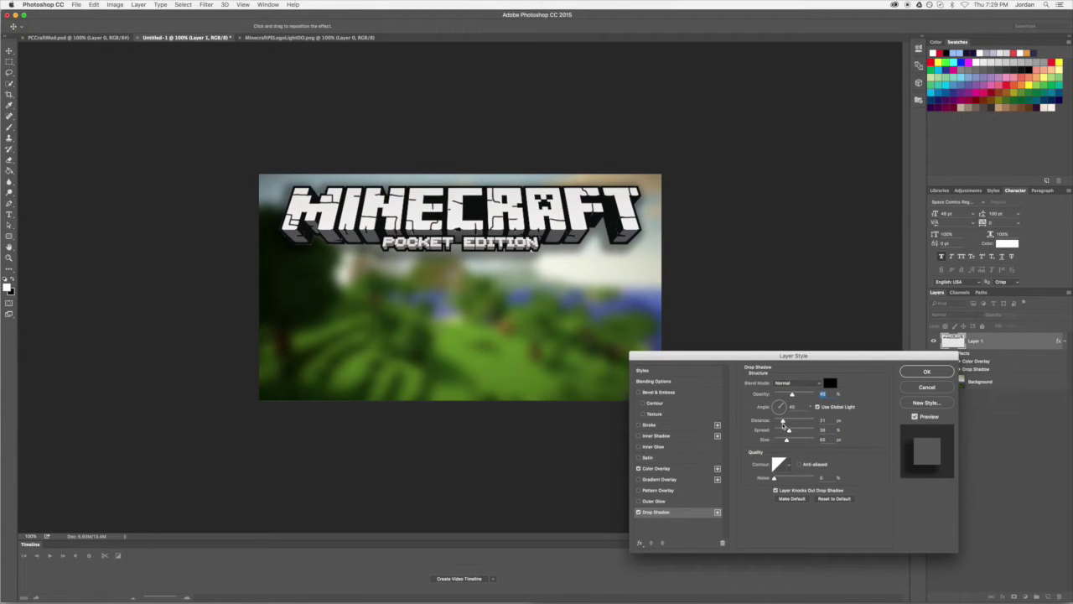
drag(786, 440, 783, 432)
drag(792, 395, 781, 441)
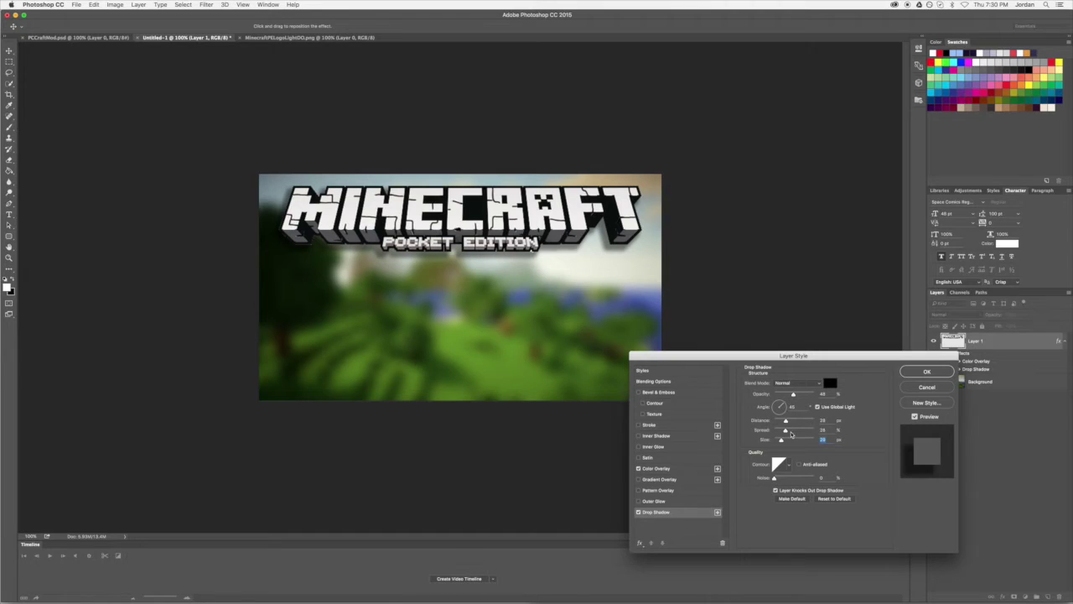
Set the logo's Drop Shadow to about 41% opacity, 19% spread and 57 px size, and apply the effect
drag(787, 398, 788, 395)
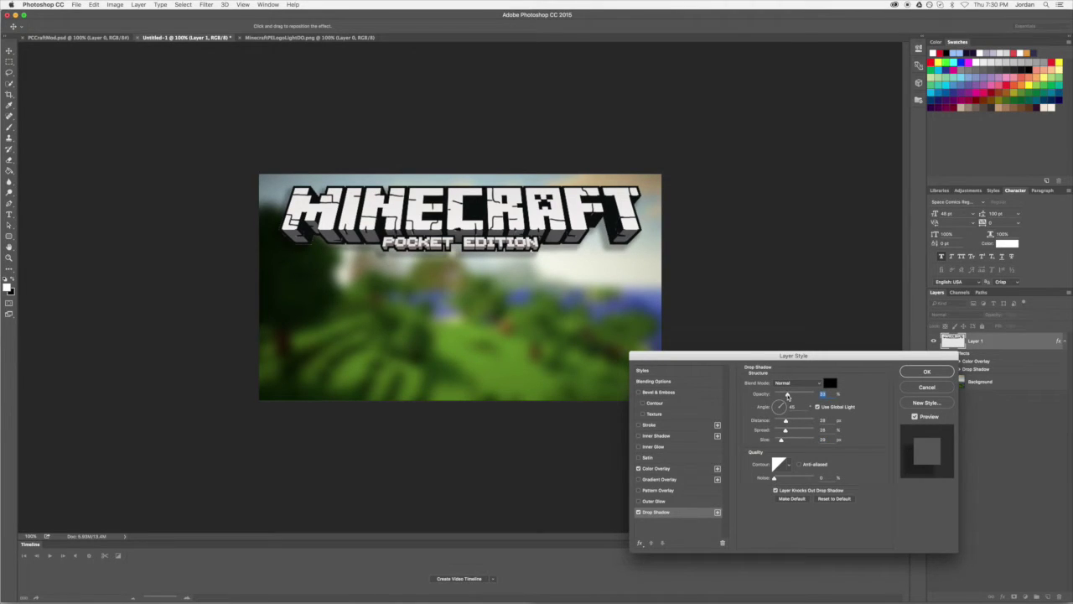
drag(782, 440, 786, 439)
click(783, 431)
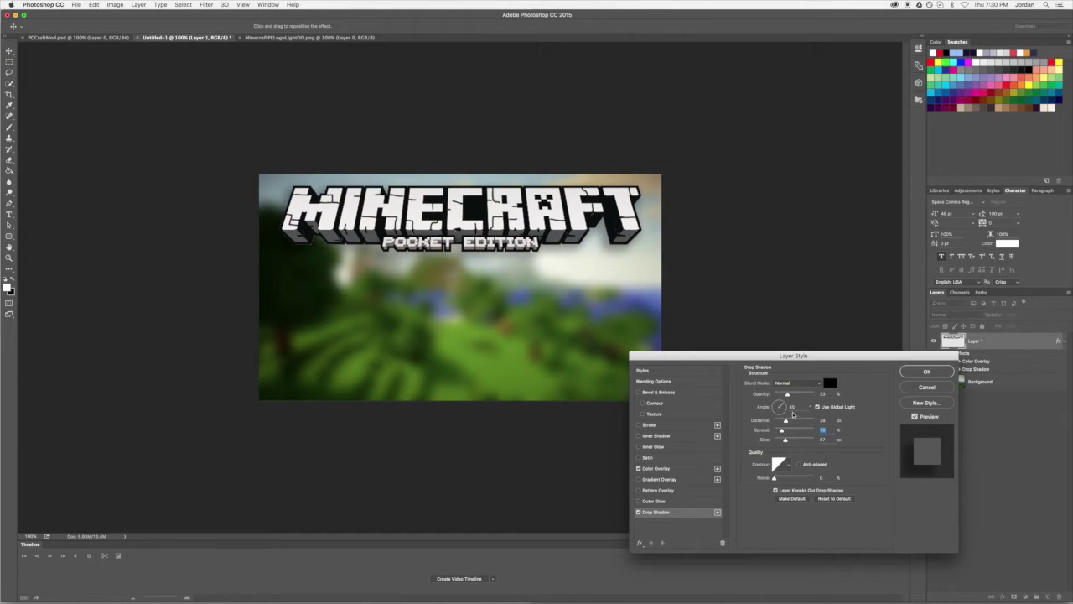
click(786, 423)
click(789, 395)
drag(788, 397, 790, 398)
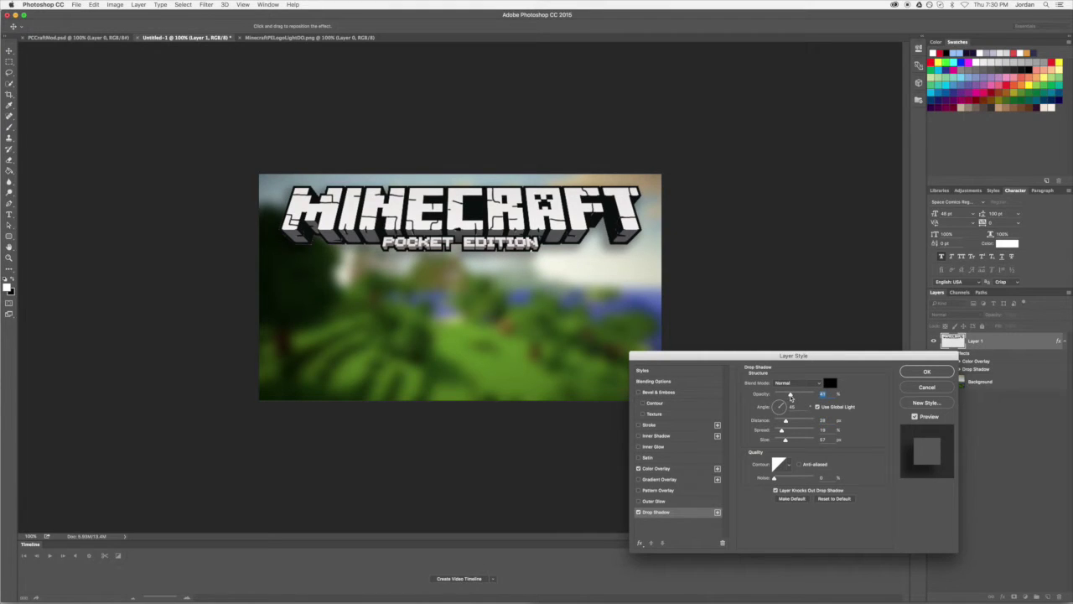
click(919, 374)
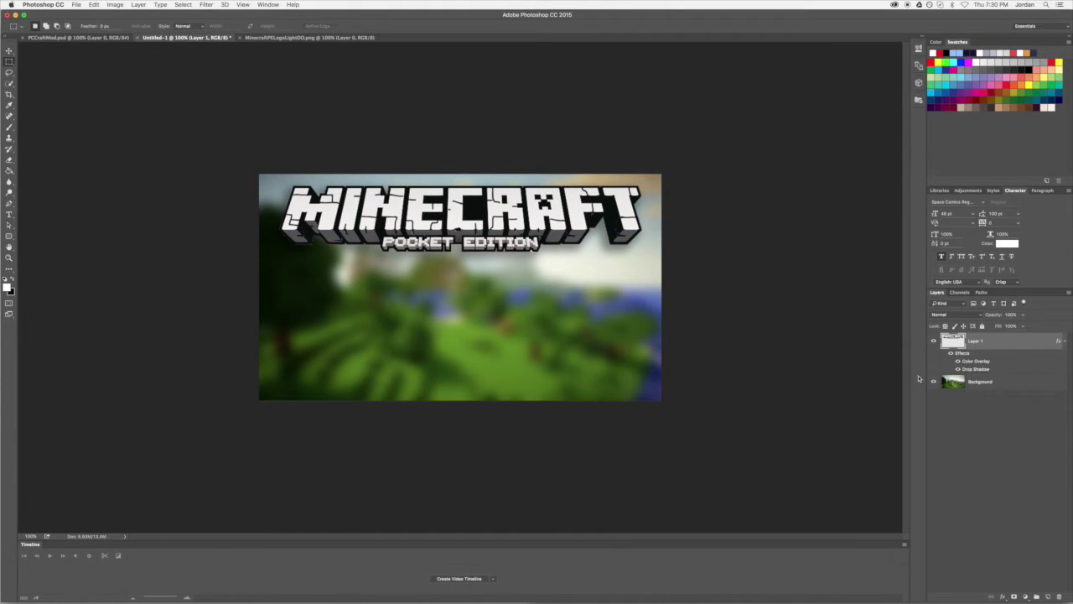
Compare Untitled-1 with the PCCraftMod.psd design and move the application window aside to uncover the image files on the desktop
click(63, 38)
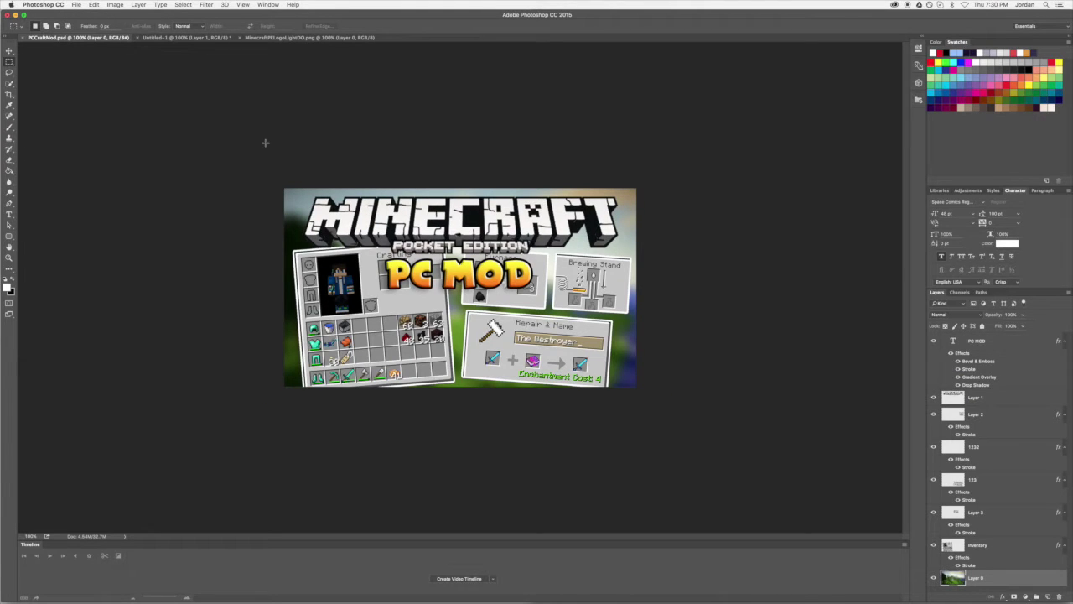
click(178, 37)
click(84, 38)
click(176, 40)
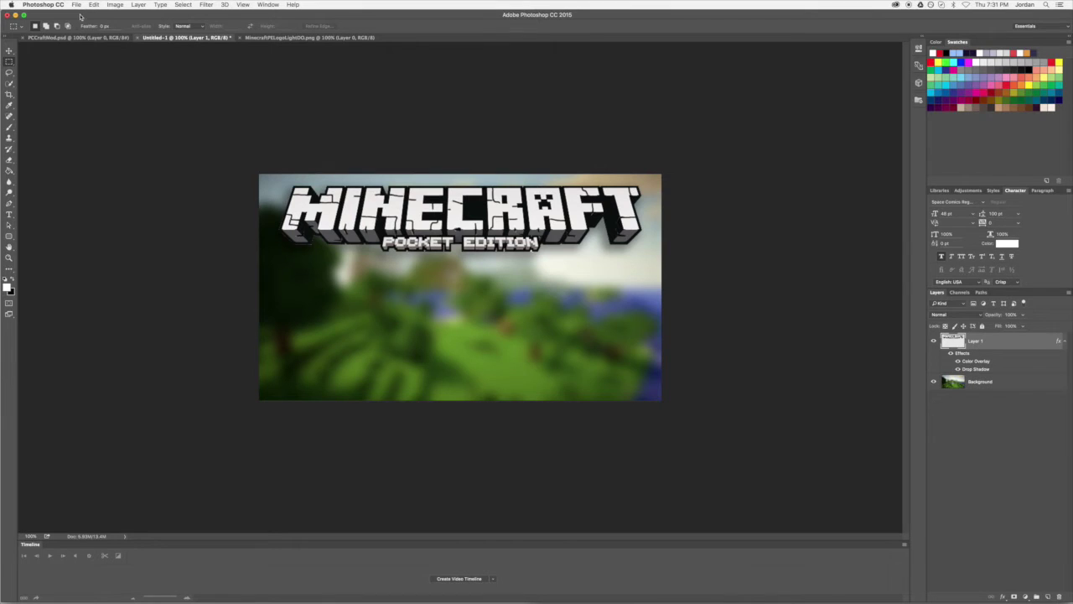
click(78, 37)
drag(125, 14, 225, 14)
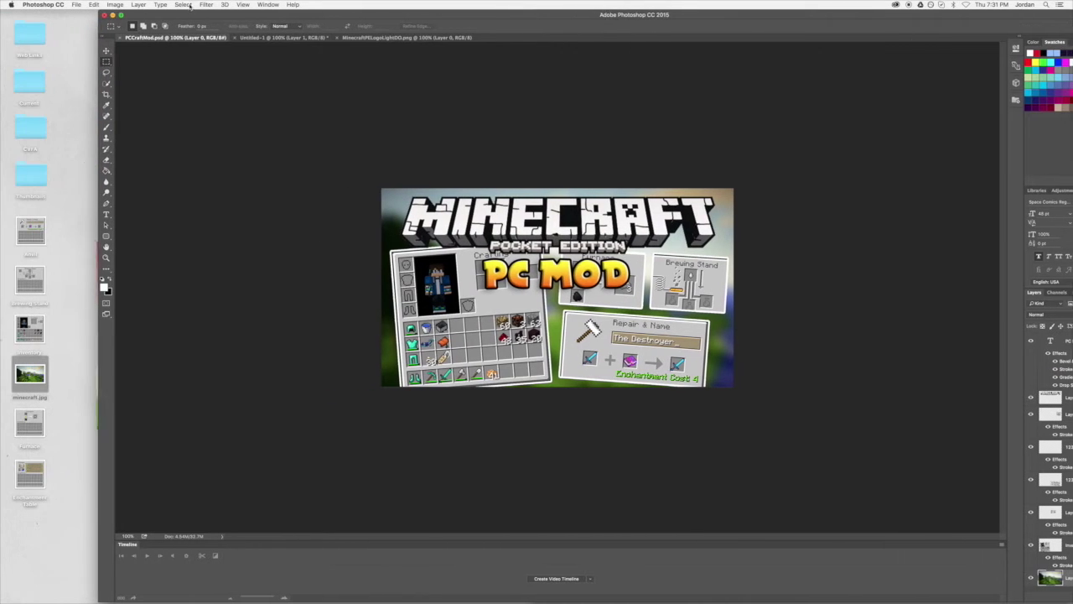
Place the Anvil image from the desktop into Untitled-1 and scale it to about 57% in the canvas's lower-right area
click(283, 37)
click(20, 237)
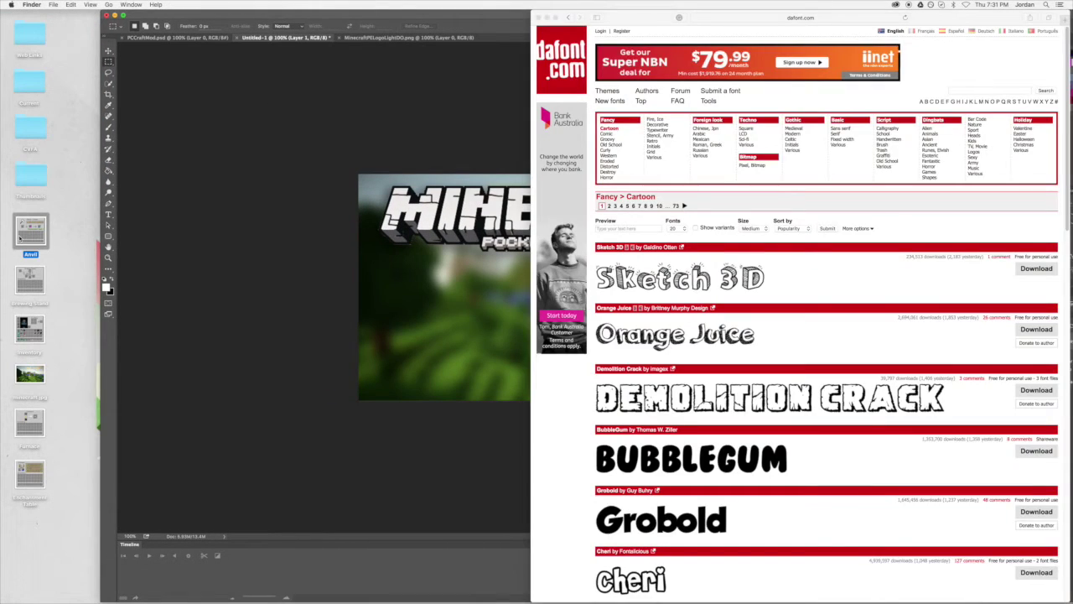
drag(356, 254, 422, 299)
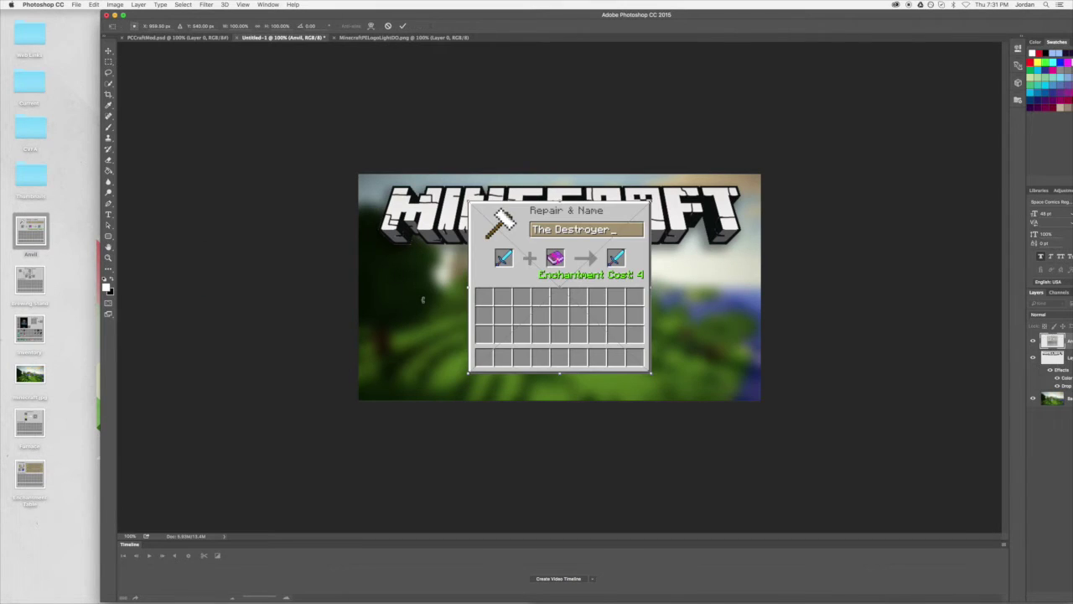
click(404, 26)
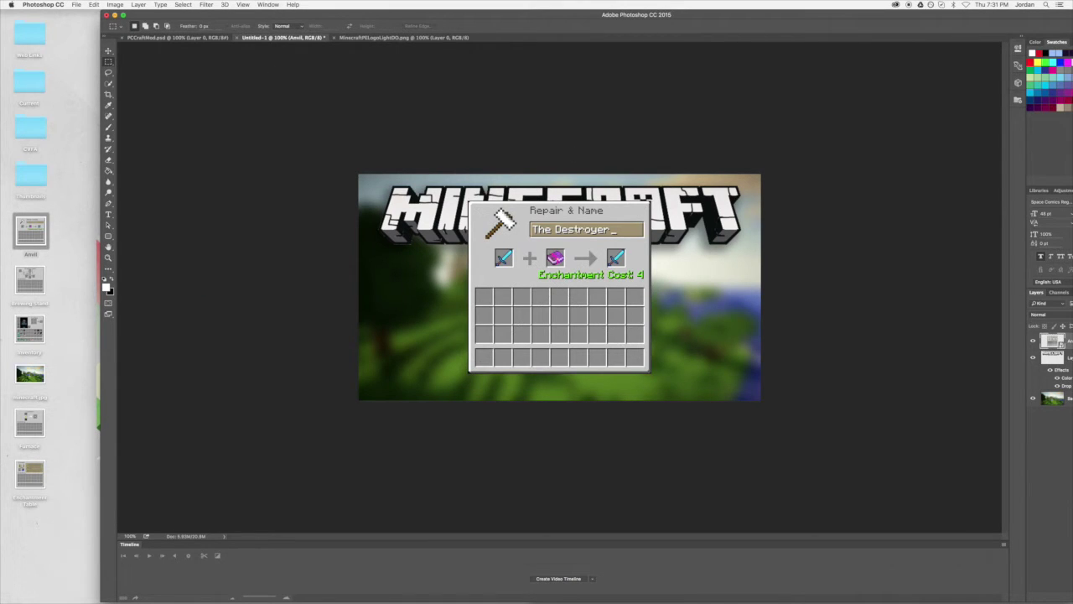
key(super+t)
click(403, 26)
key(super+t)
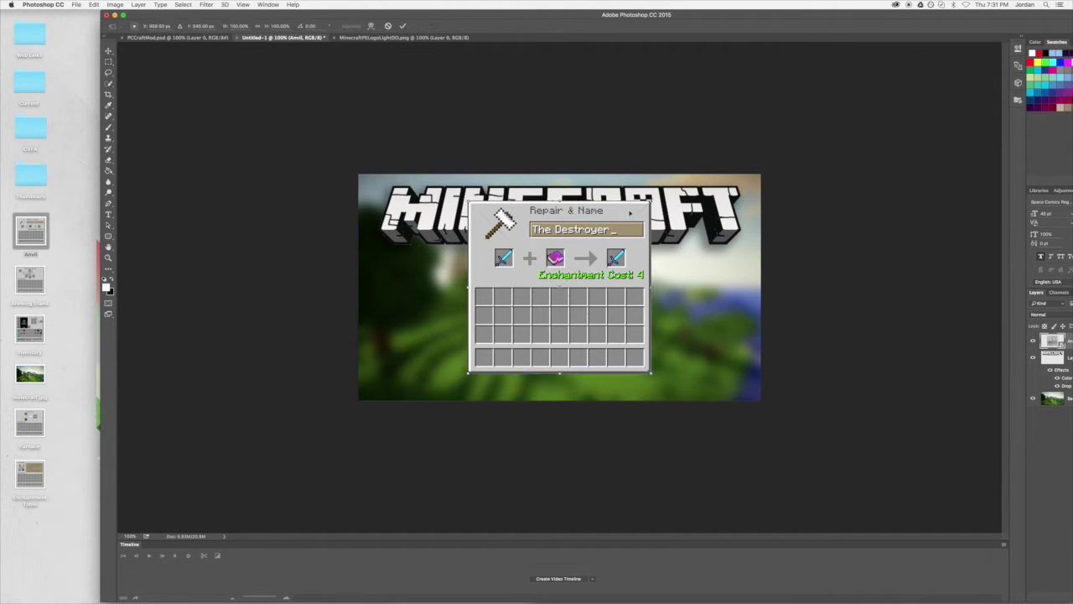
drag(651, 203, 760, 322)
click(403, 26)
Place the Brewing Stand and Inventory images from the desktop as reduced-size layers, with Inventory at about 82%
click(33, 288)
drag(25, 283, 653, 289)
drag(650, 202, 577, 270)
click(403, 27)
drag(30, 330, 653, 290)
drag(650, 203, 617, 238)
click(404, 26)
Place the Enchantment Table image from the desktop, slightly reduced, and move the application window back over the desktop
drag(30, 419, 654, 289)
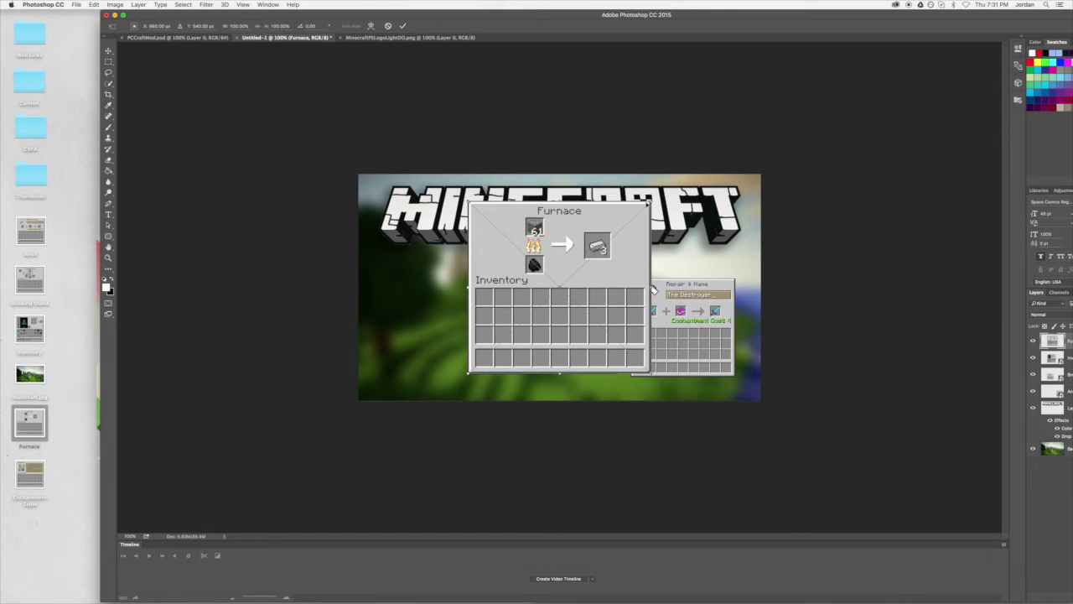
click(386, 27)
drag(30, 473, 549, 317)
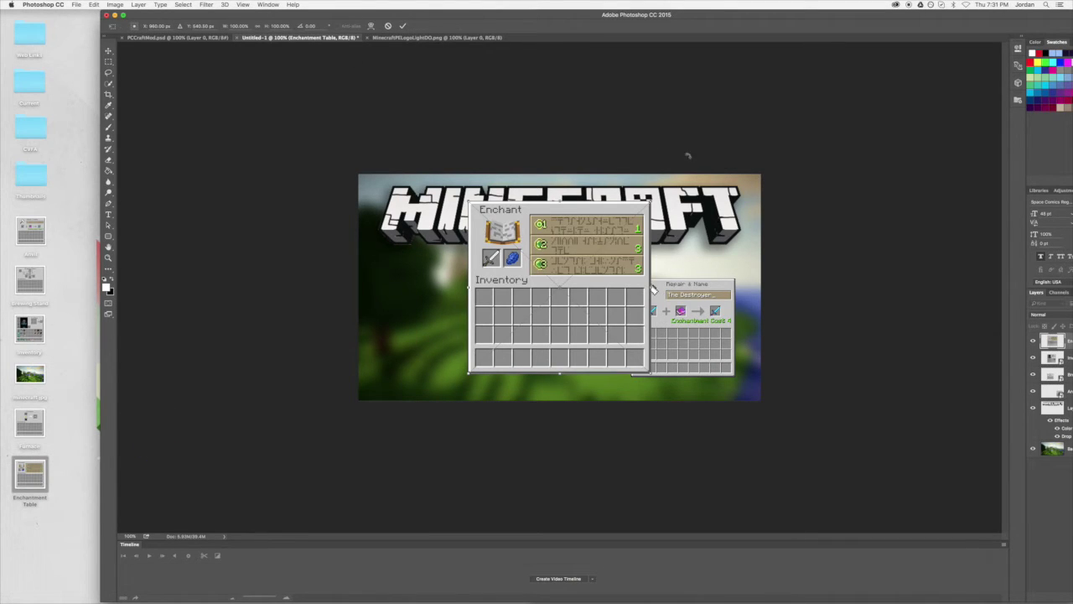
drag(648, 203, 637, 215)
click(402, 26)
drag(386, 12, 286, 10)
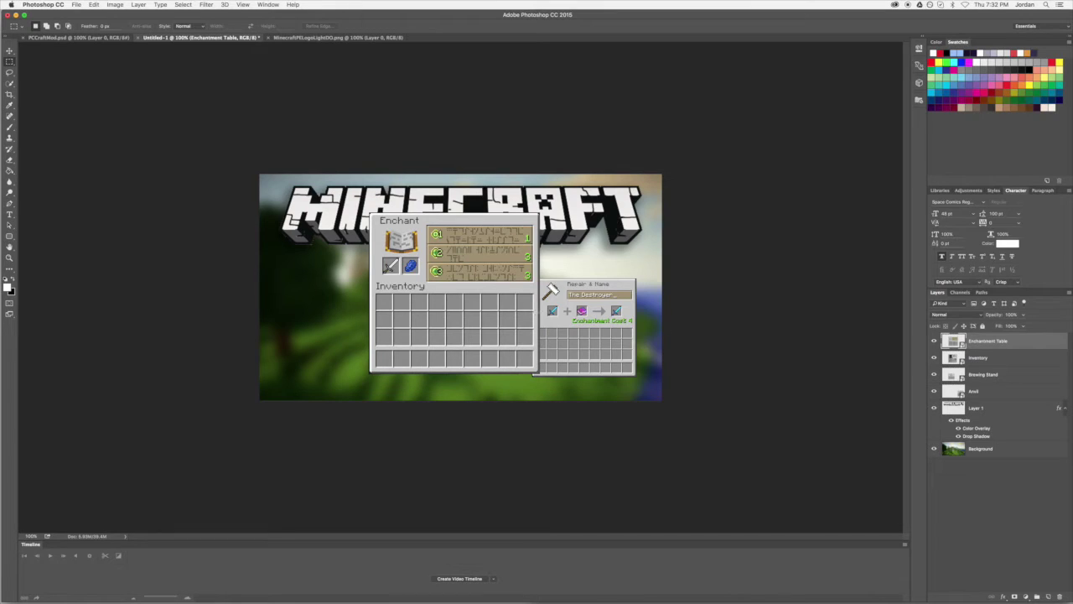
Shift the Enchantment Table image aside and hide the Enchantment Table, Brewing Stand and Anvil layers
key(v)
drag(419, 318, 484, 334)
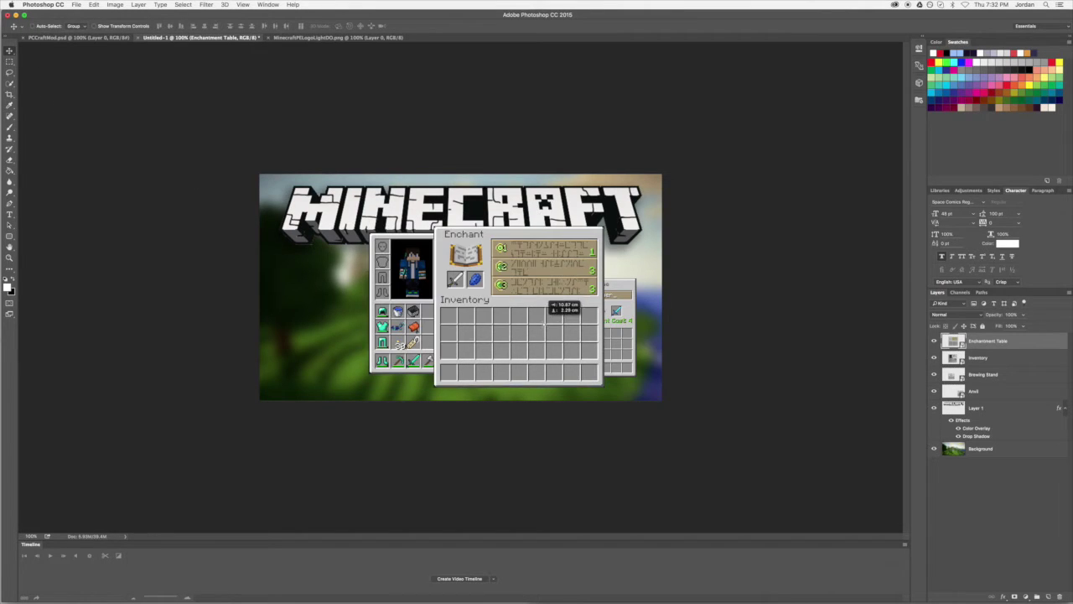
click(935, 342)
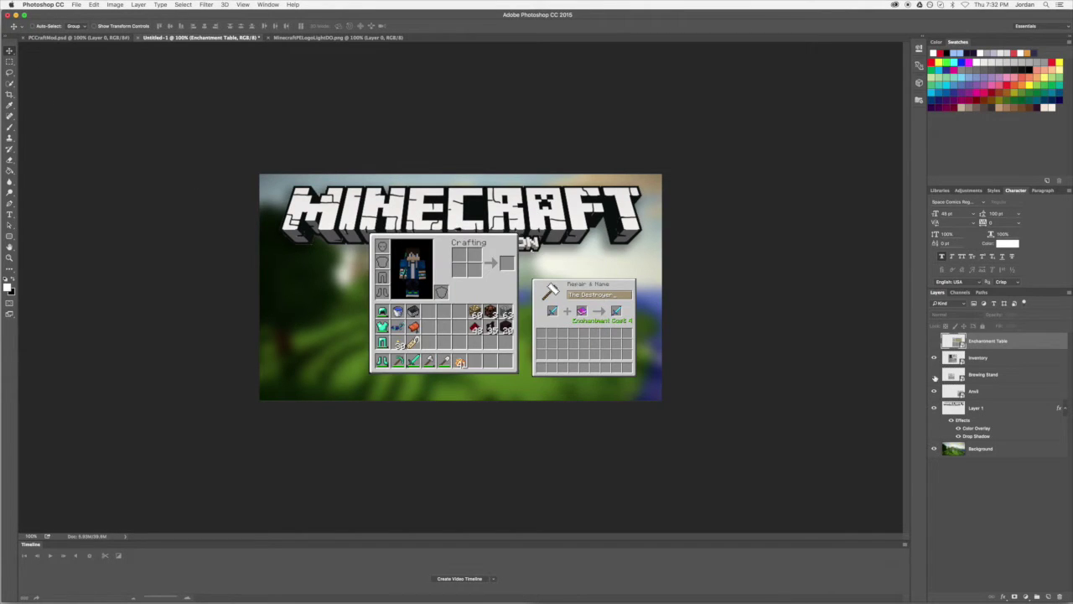
drag(935, 374, 935, 394)
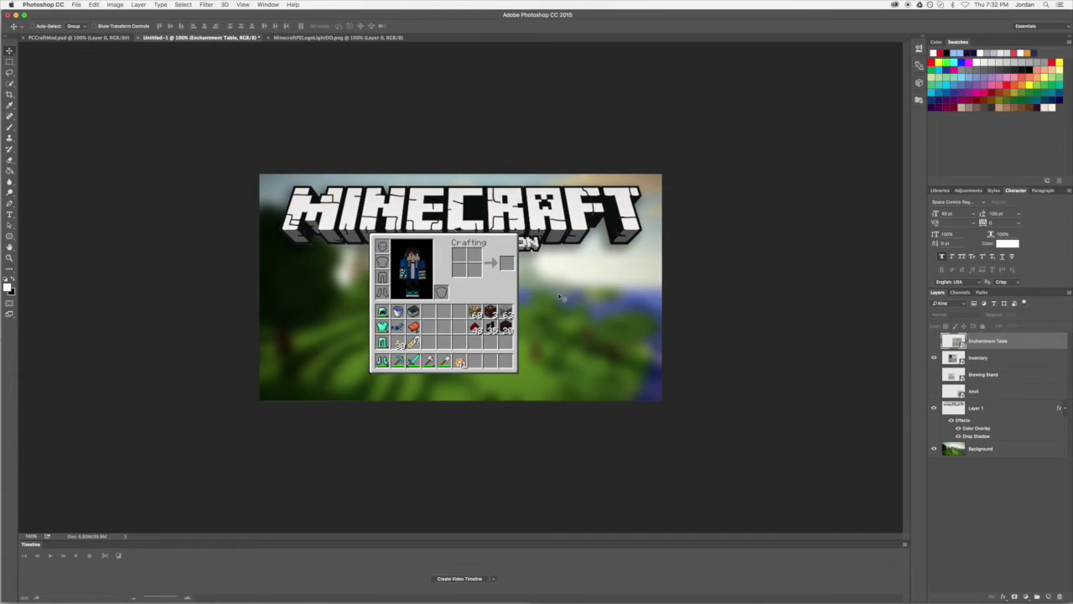
Enlarge the Inventory image to about 93%, tilt it about 5° counterclockwise in the canvas's lower left, and put its layer below the logo
click(998, 392)
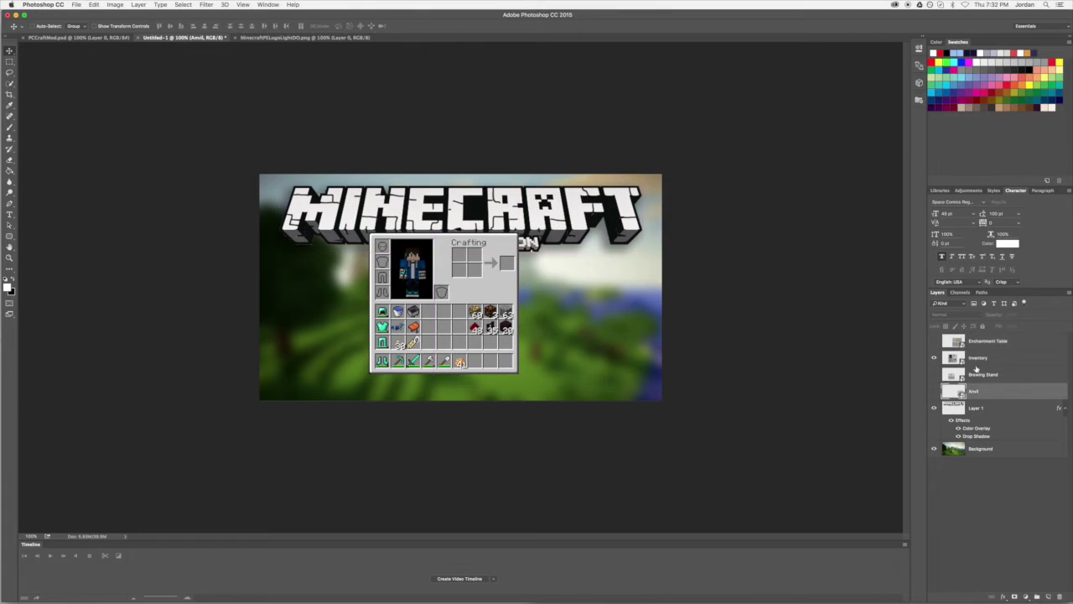
click(983, 363)
key(ctrl+t)
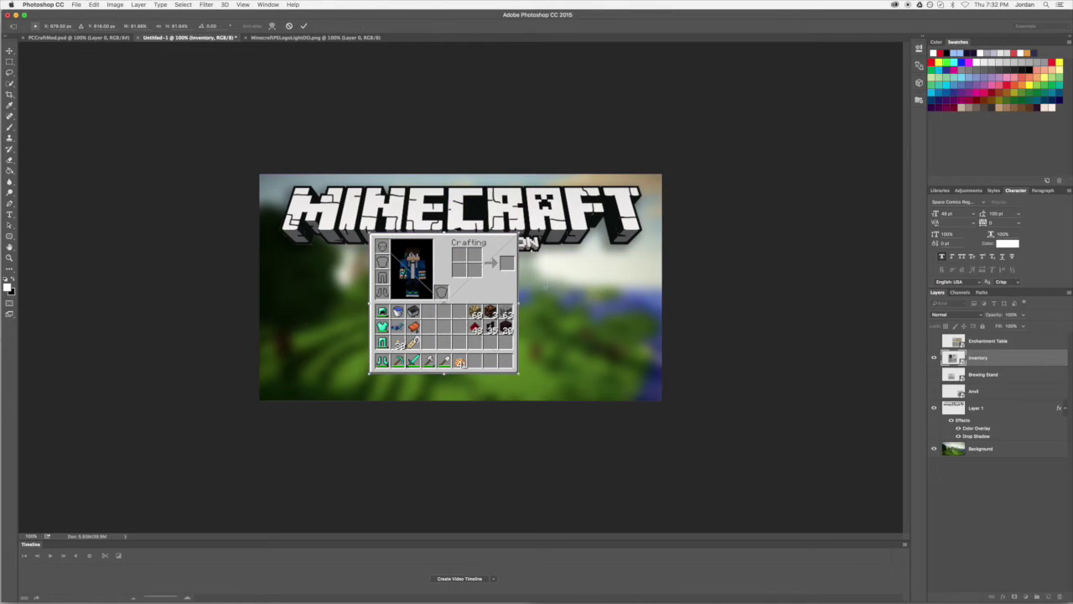
drag(518, 237, 420, 174)
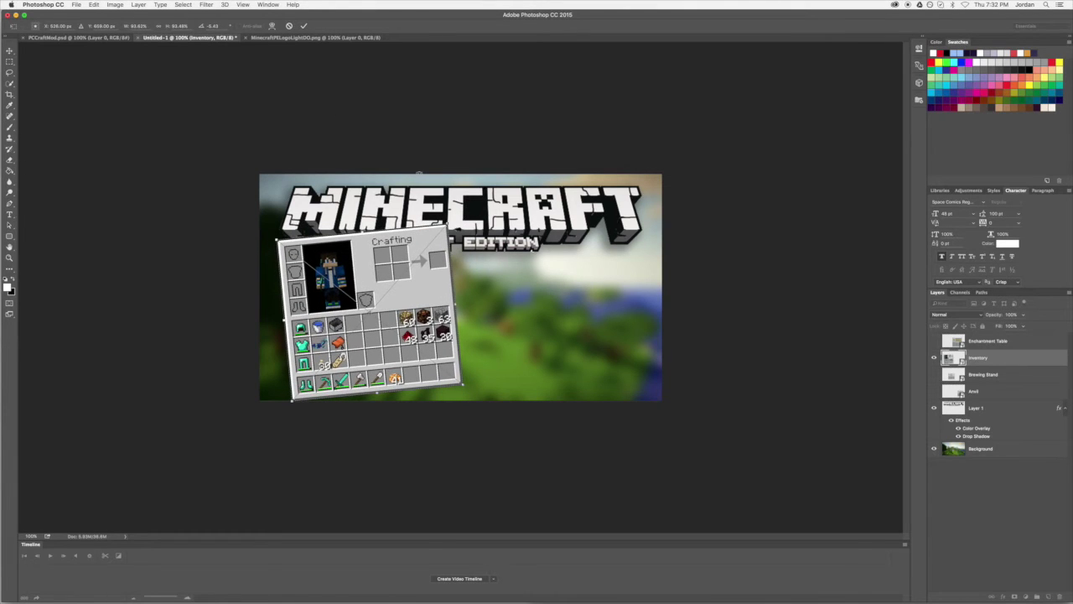
click(303, 25)
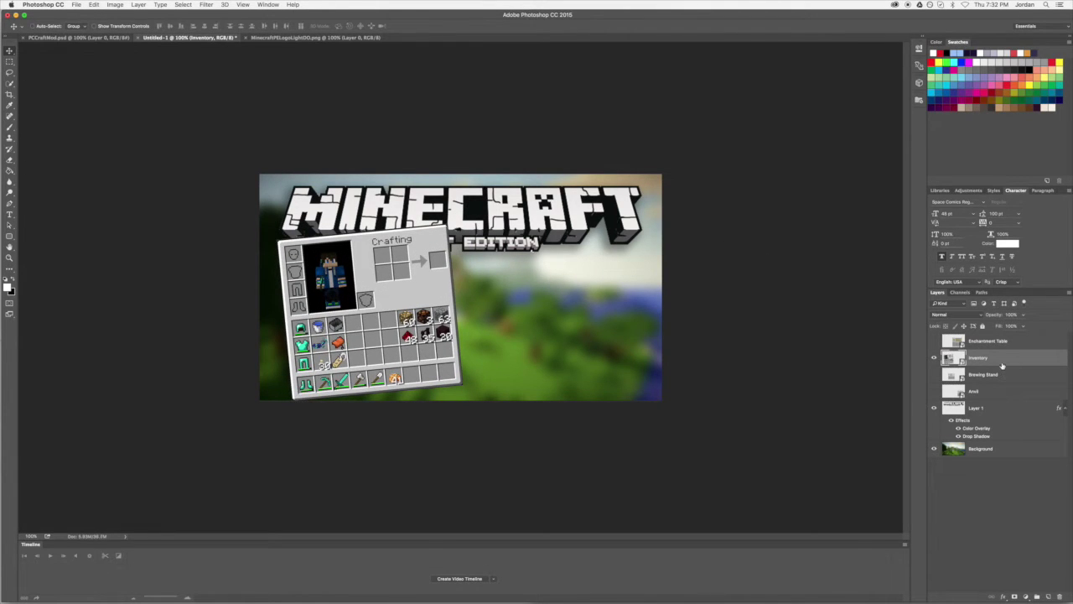
drag(1003, 362, 962, 433)
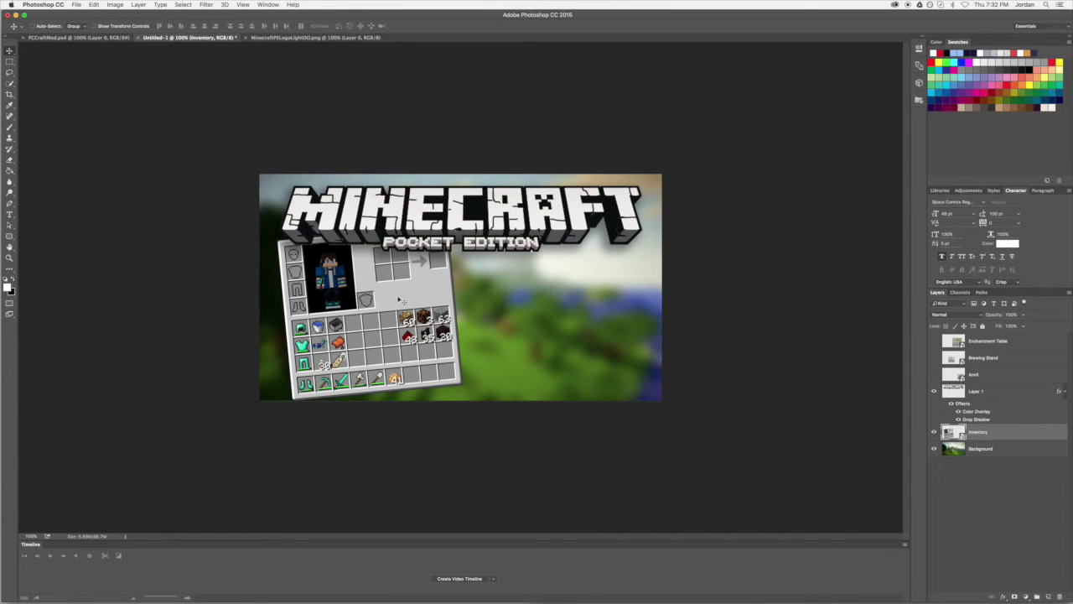
Scale the Inventory image to about 90% so it fits beneath the logo, and hide the logo's Drop Shadow
key(super+t)
mouse_move(461, 238)
mouse_down()
mouse_move(444, 250)
mouse_move(465, 218)
mouse_move(452, 231)
mouse_up()
click(303, 26)
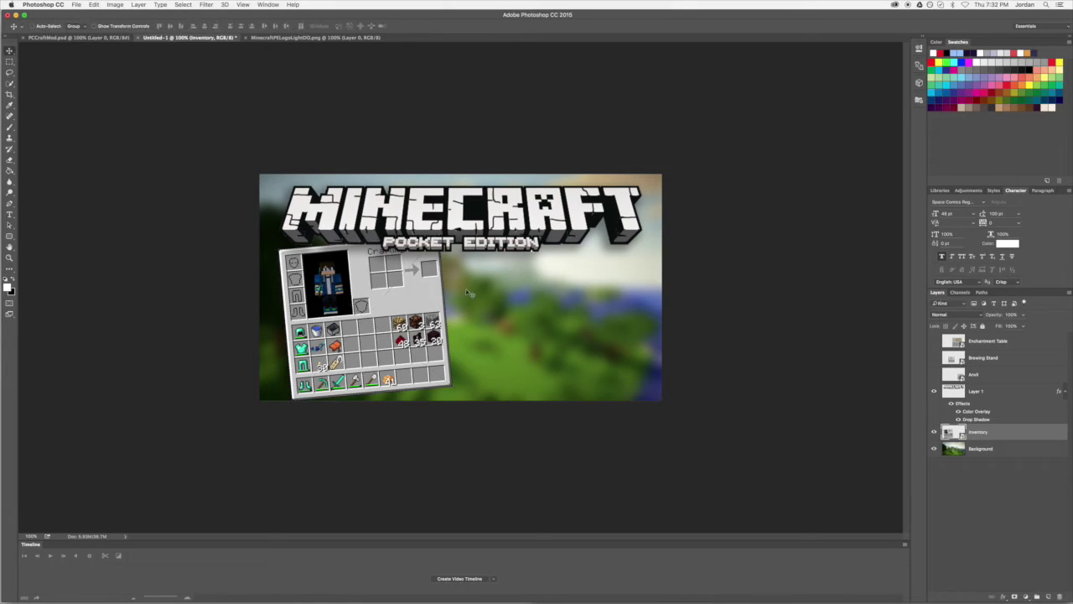
click(958, 419)
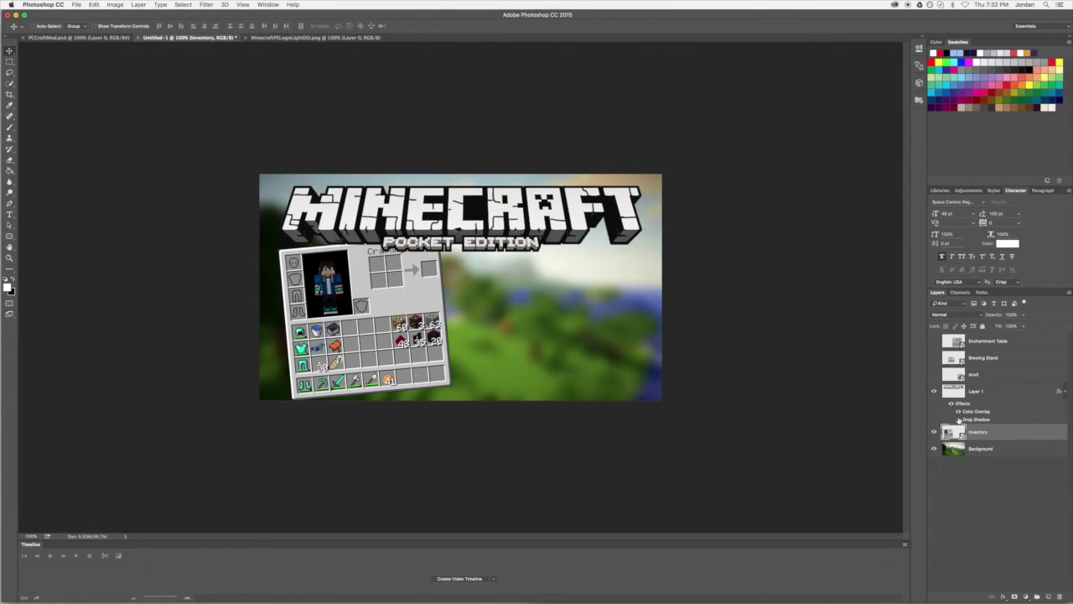
key(super+t)
drag(439, 232, 445, 230)
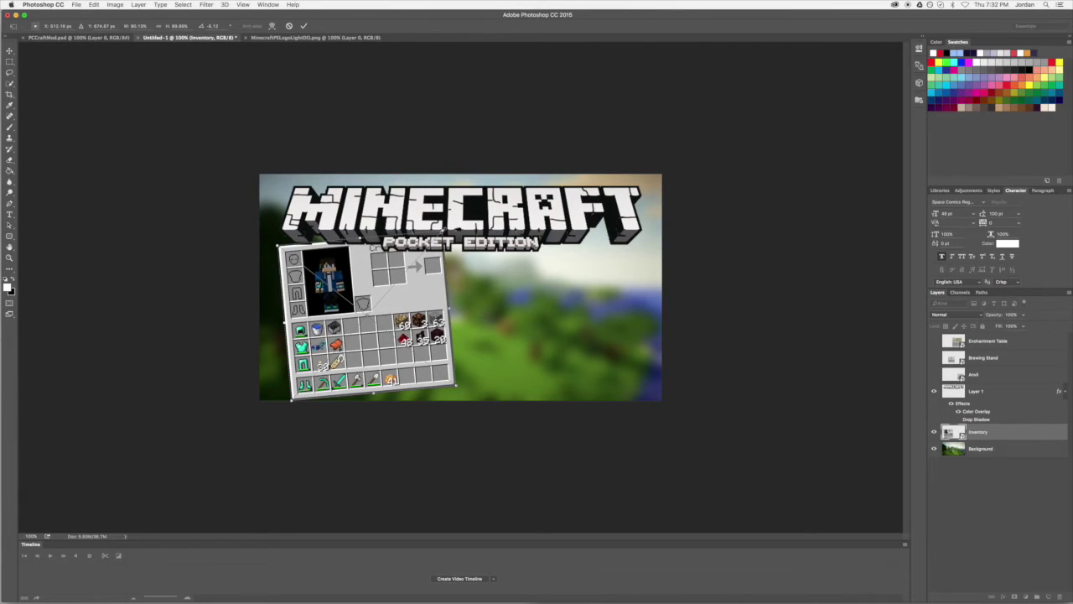
click(304, 28)
Compare with the PCCraftMod.psd design, enlarge the Inventory image to about 92% and nudge it toward the canvas's left edge
click(77, 37)
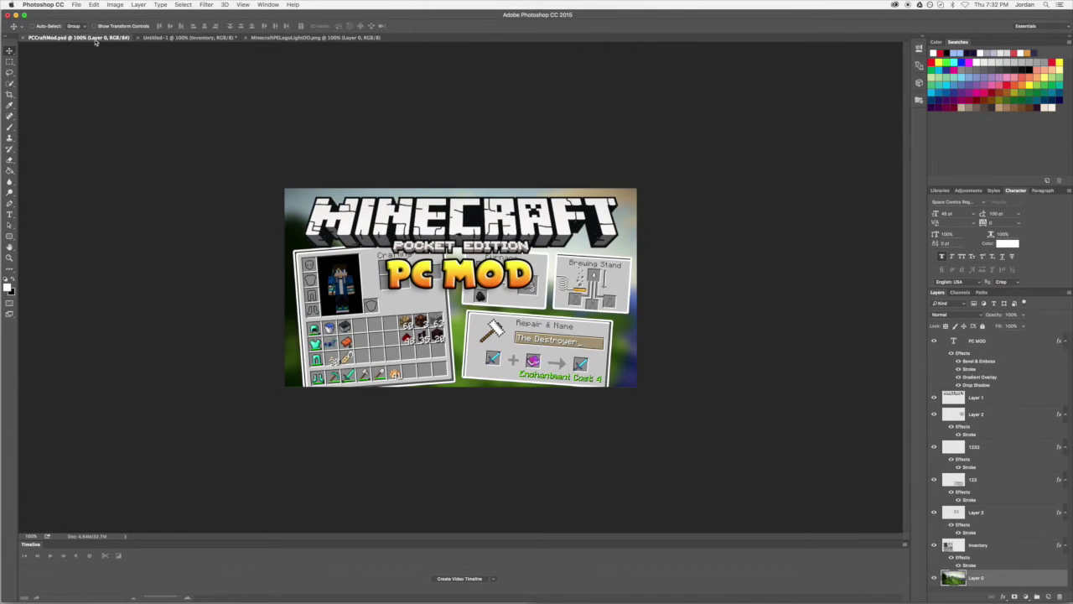
click(191, 37)
key(super+c)
key(super+t)
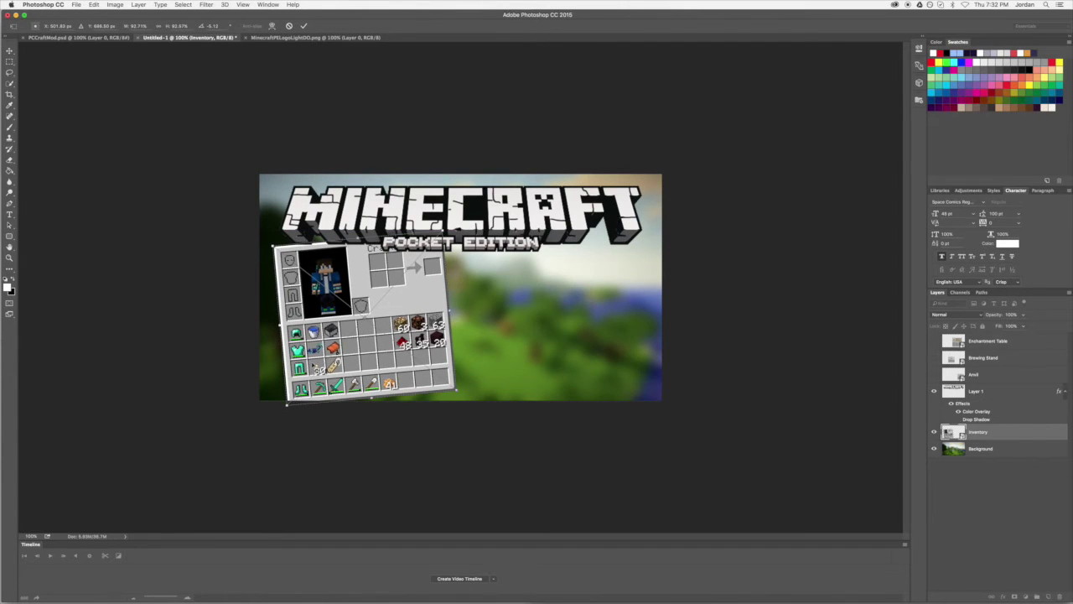
drag(288, 398, 319, 343)
click(305, 26)
click(101, 37)
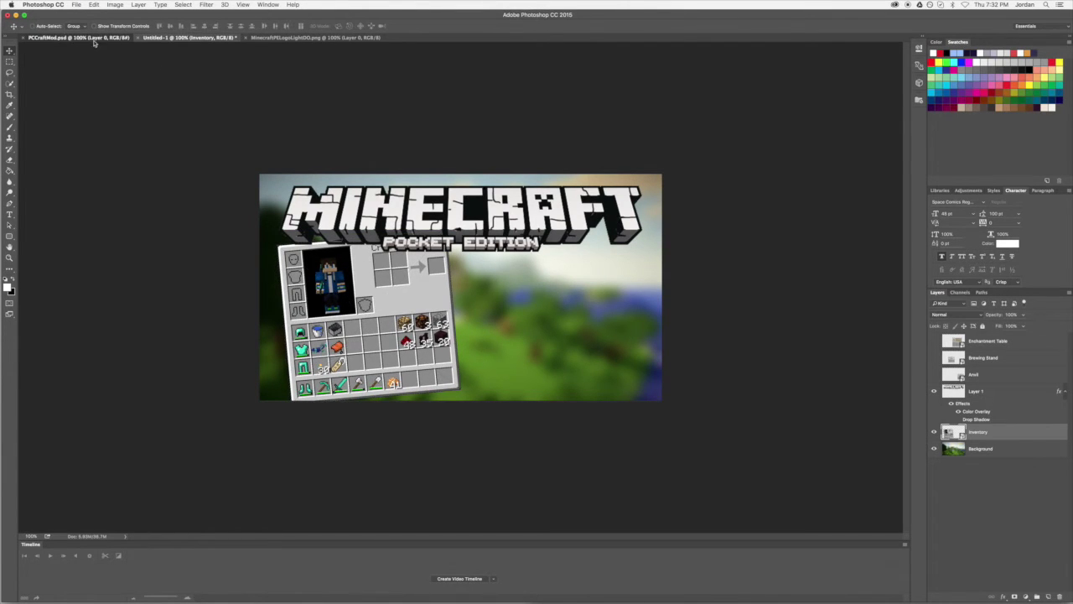
click(191, 38)
drag(320, 267, 324, 251)
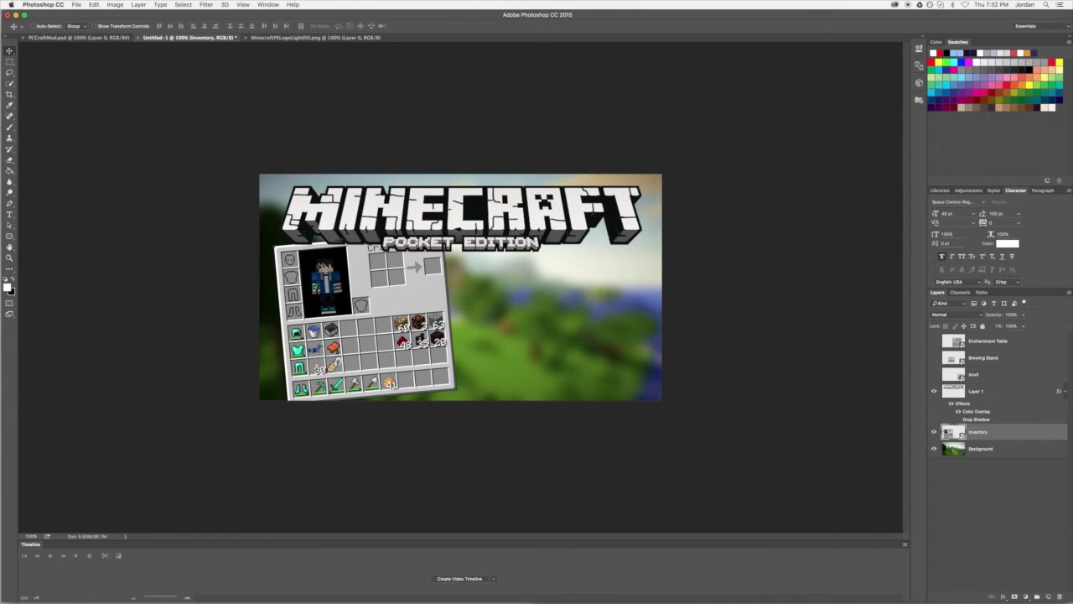
Add a white outside Stroke with 100% opacity to the Inventory layer
click(1004, 596)
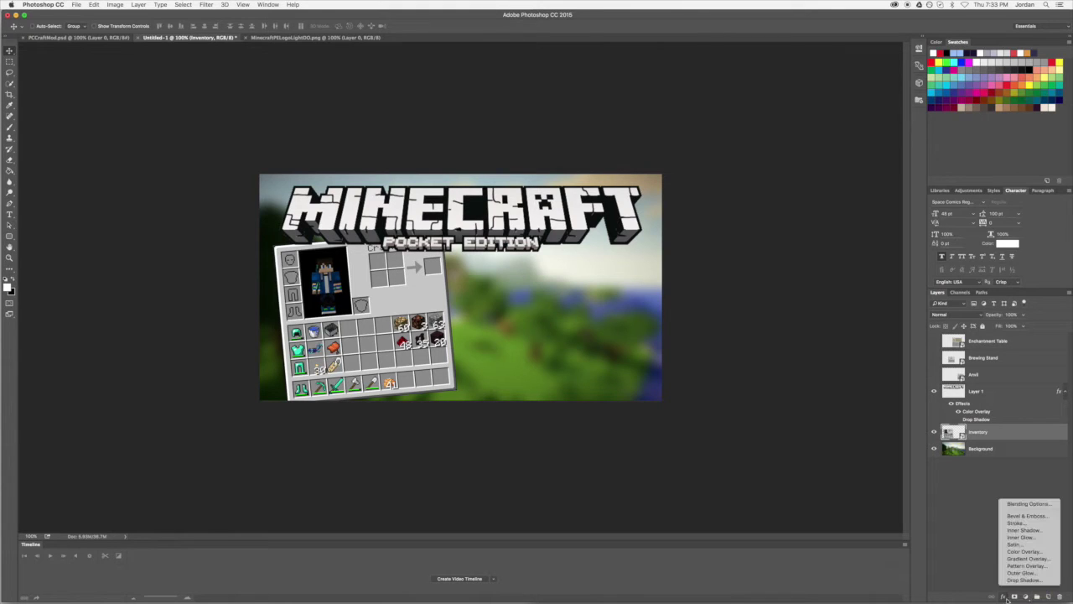
click(1024, 524)
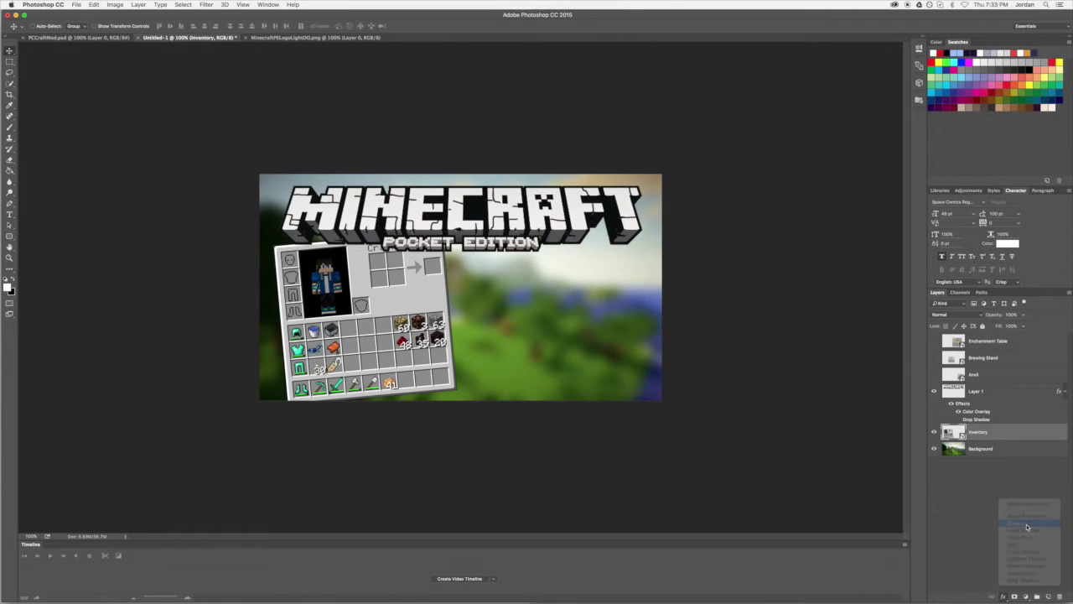
drag(778, 383, 778, 384)
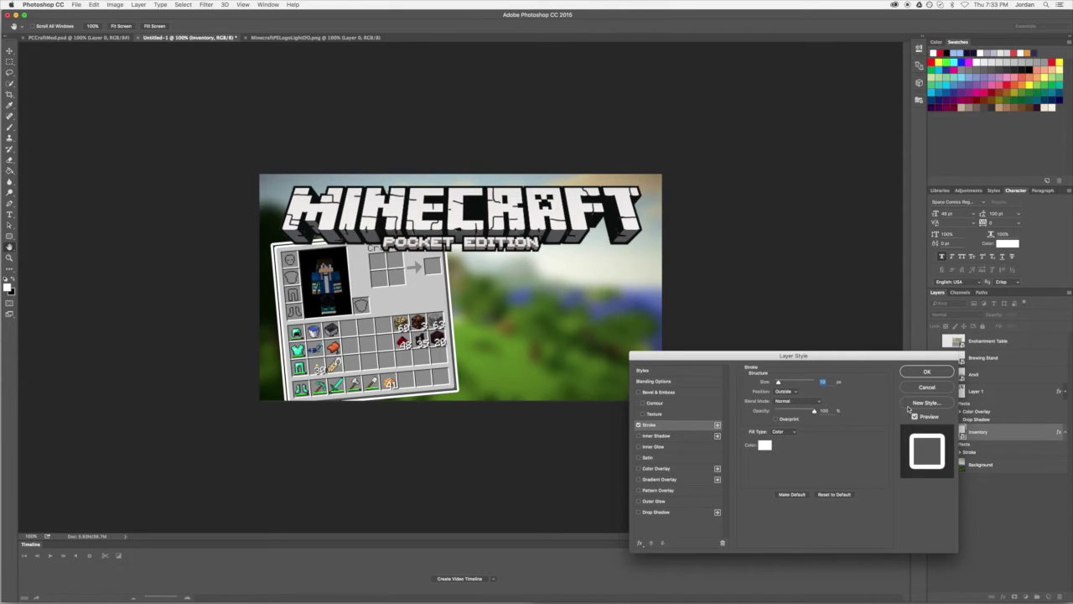
click(924, 369)
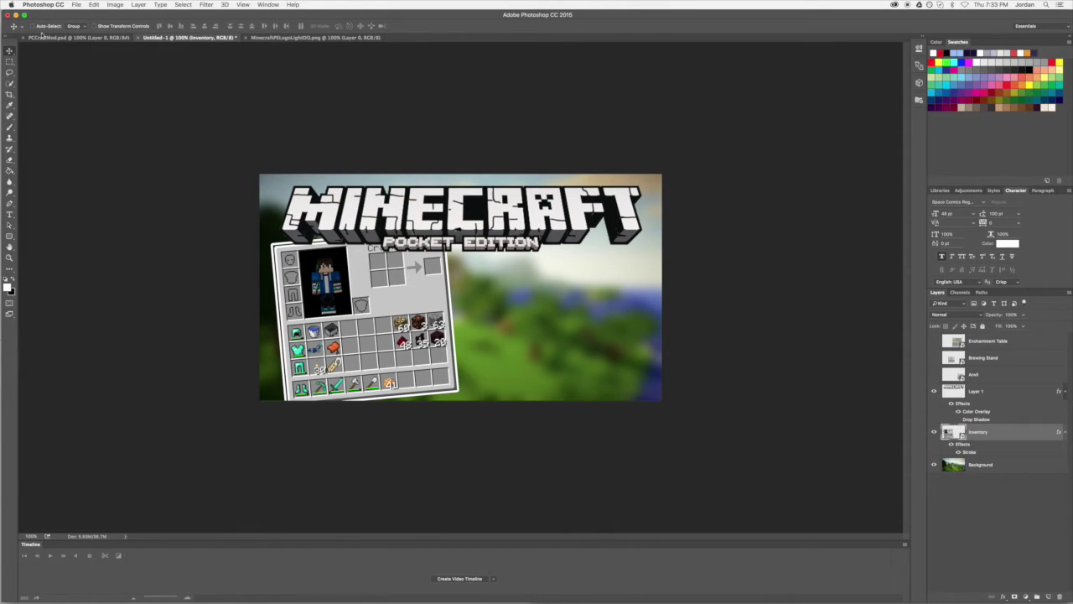
Show the Anvil layer, place it below the logo layer, and enlarge it to about 77% beside the Inventory image
click(983, 378)
click(935, 375)
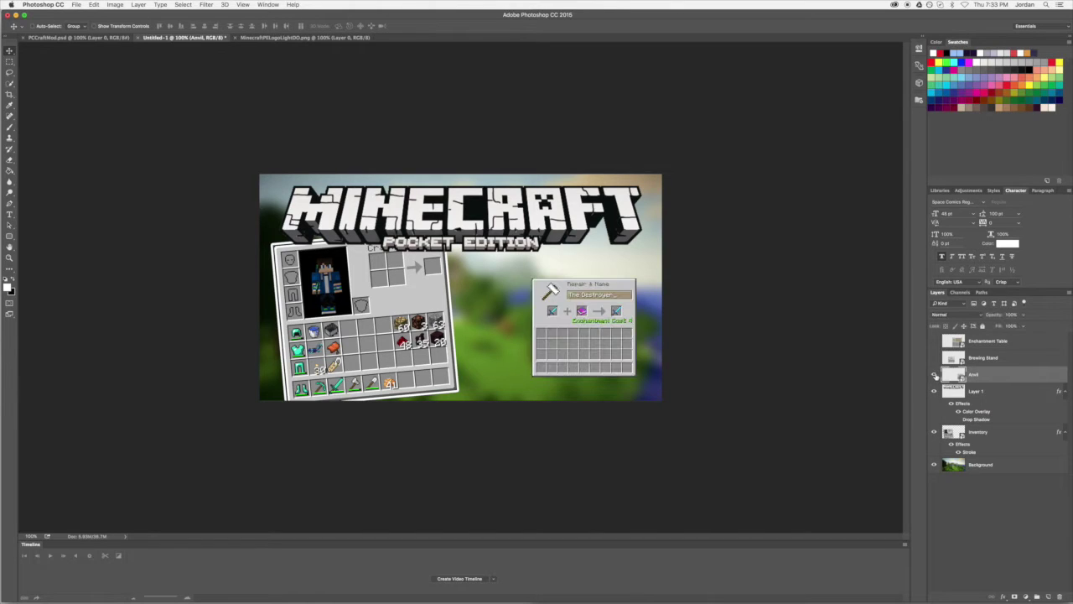
drag(996, 381, 998, 424)
drag(565, 357, 551, 369)
key(super+t)
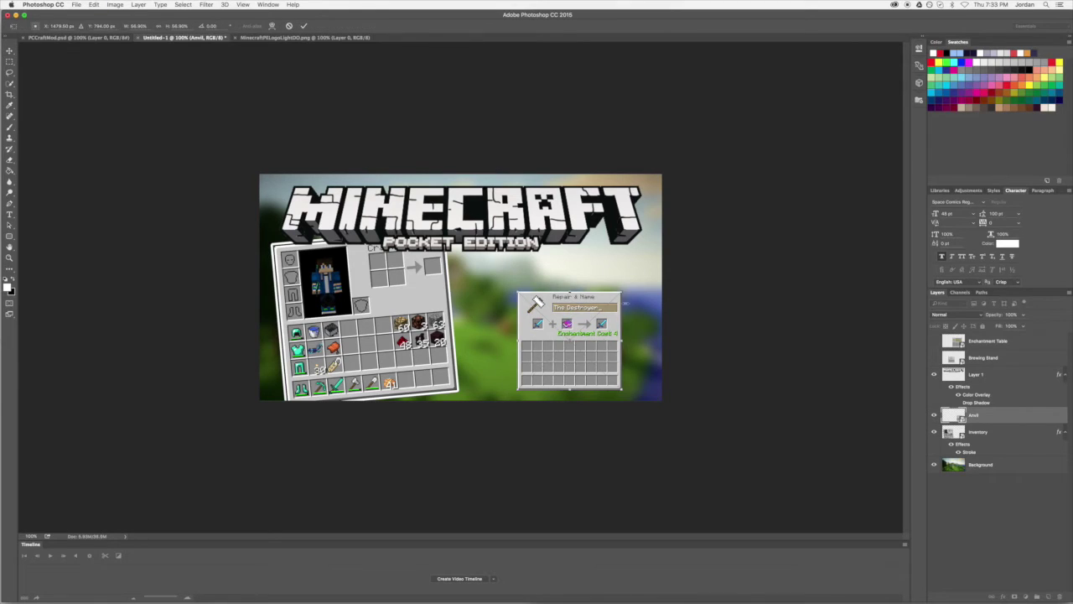
drag(621, 292, 675, 242)
drag(596, 315, 555, 326)
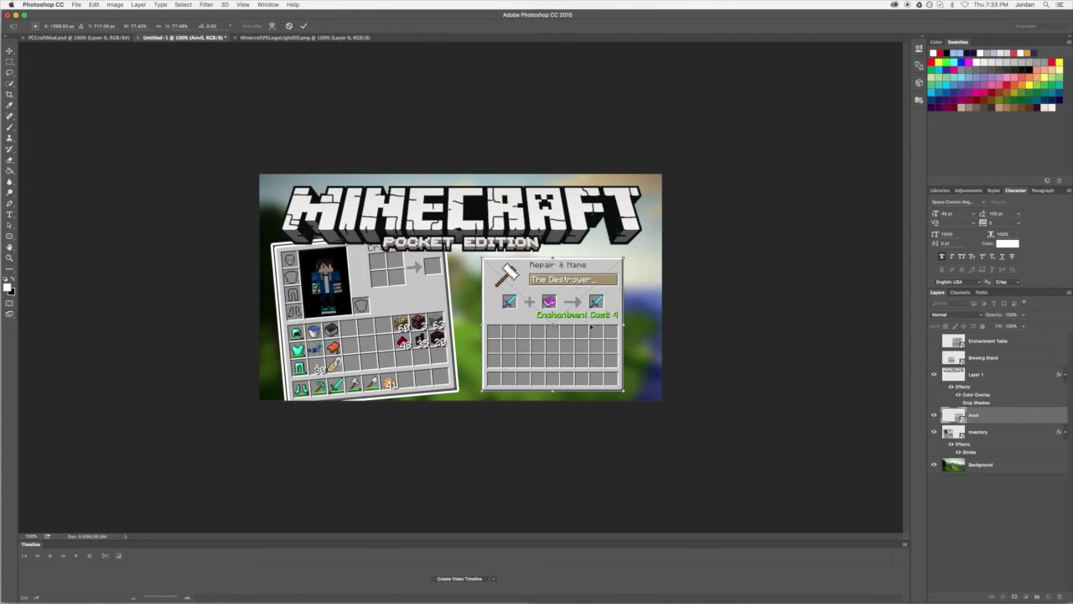
click(304, 26)
Select the empty slot grid in the lower half of the Anvil image and try to delete it
click(9, 61)
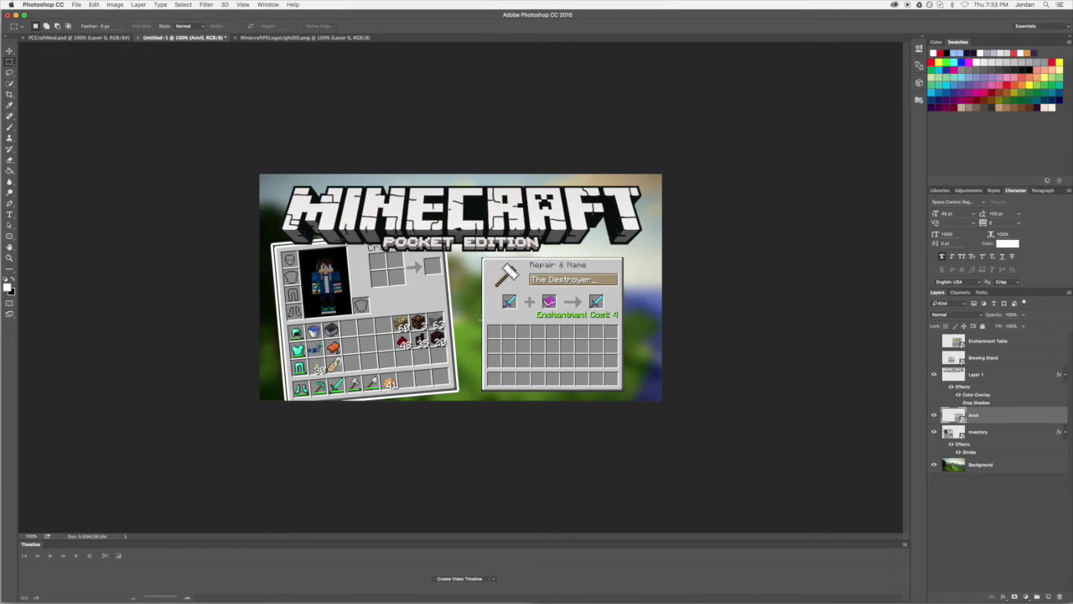
drag(481, 319, 622, 390)
key(Delete)
click(598, 194)
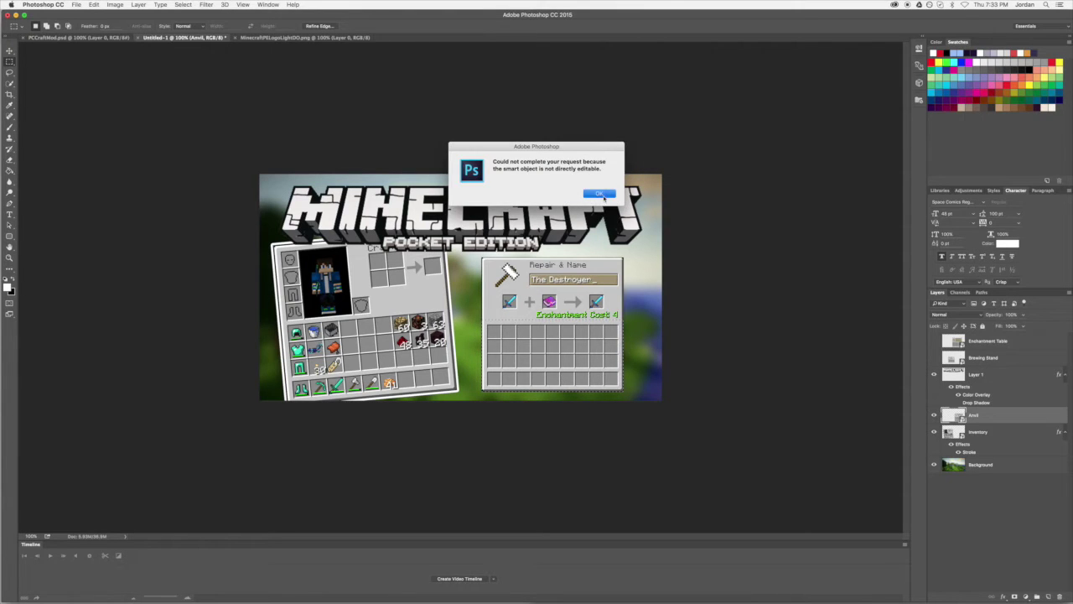
key(Delete)
click(587, 192)
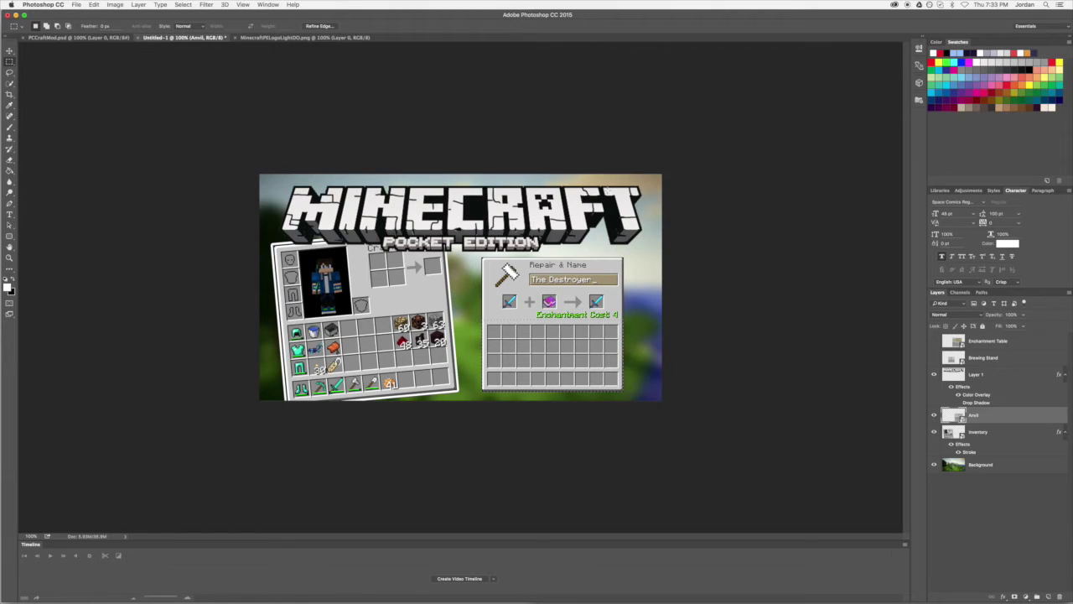
Rasterize the Anvil layer and delete the selected slot grid, leaving only the Repair & Name section
right_click(975, 419)
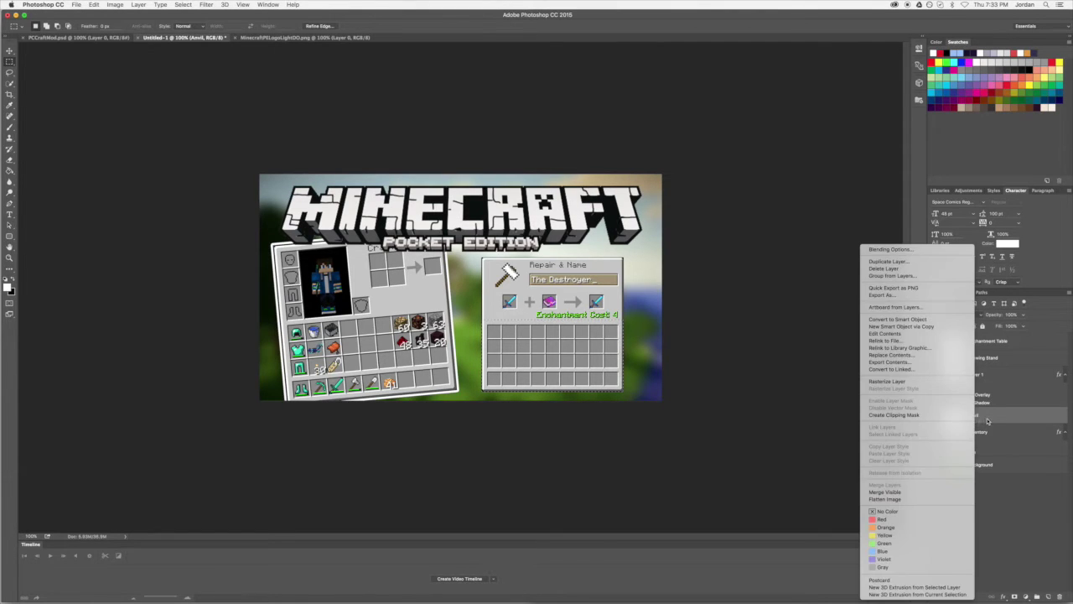
click(904, 382)
key(Delete)
key(super+d)
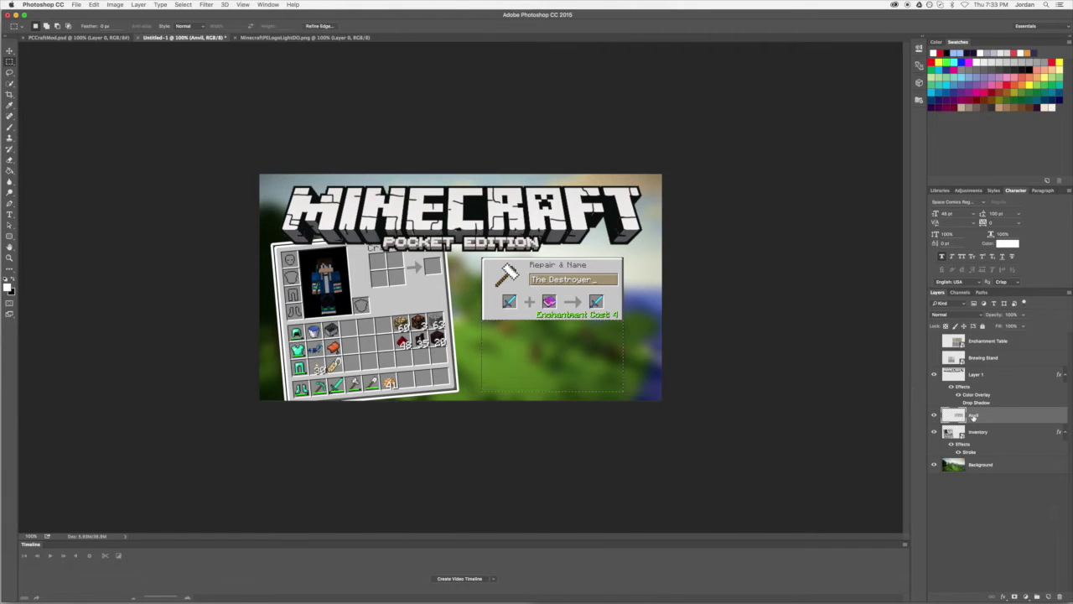
key(super+z)
key(v)
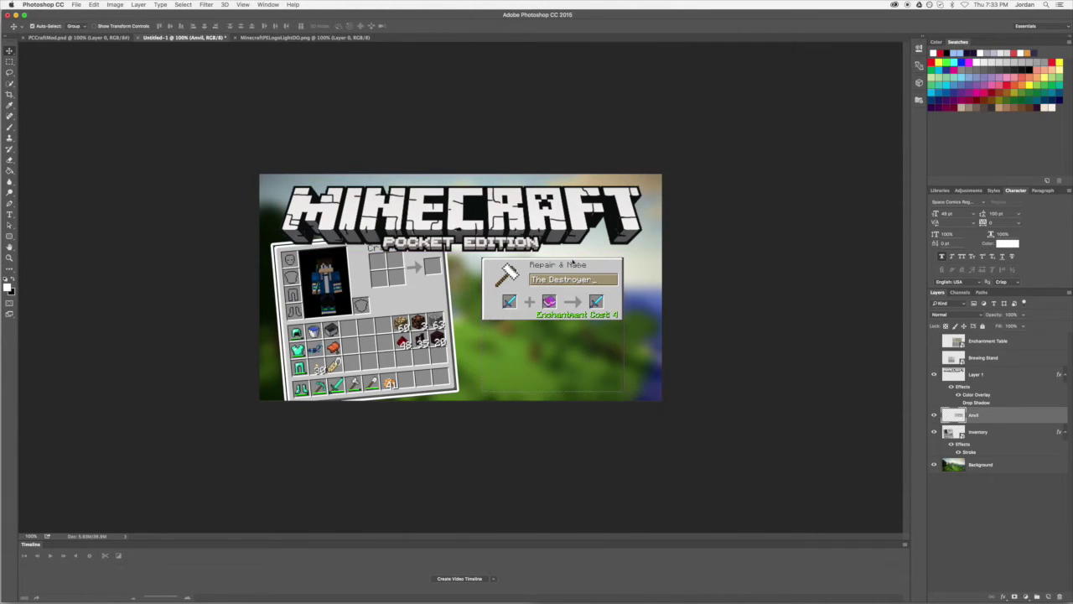
Step back through the history to restore the Anvil image's slot grid and its smart object state
drag(609, 359, 600, 363)
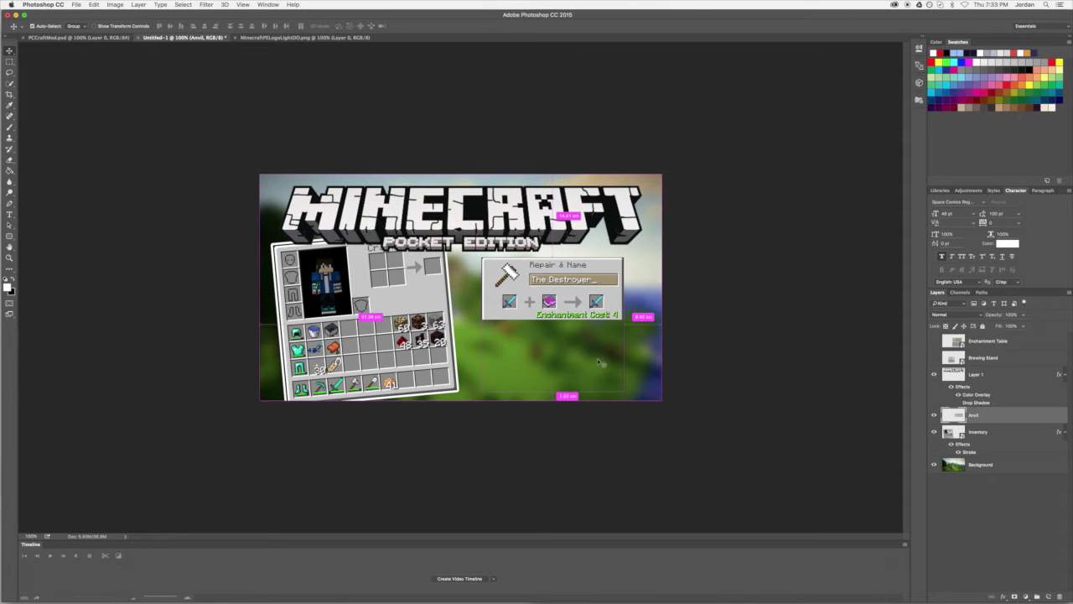
click(94, 4)
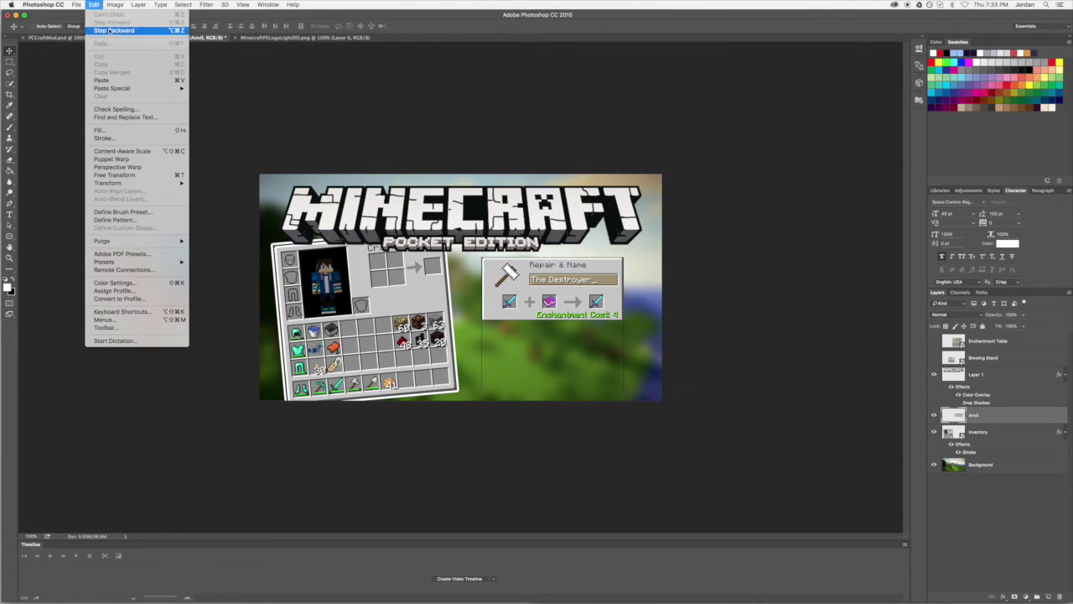
click(109, 32)
click(94, 5)
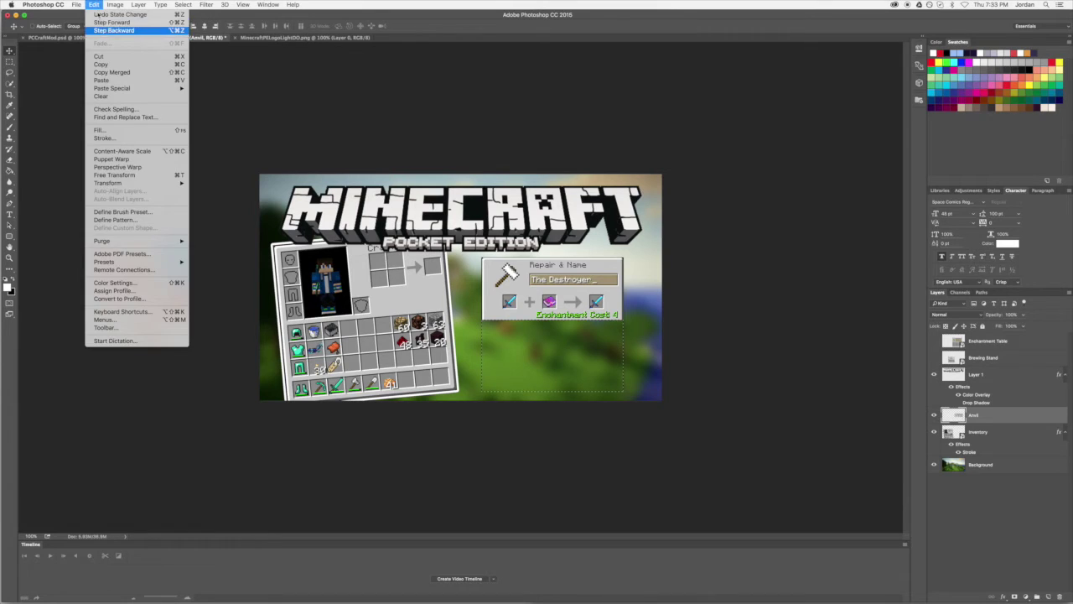
click(109, 23)
click(94, 4)
click(350, 107)
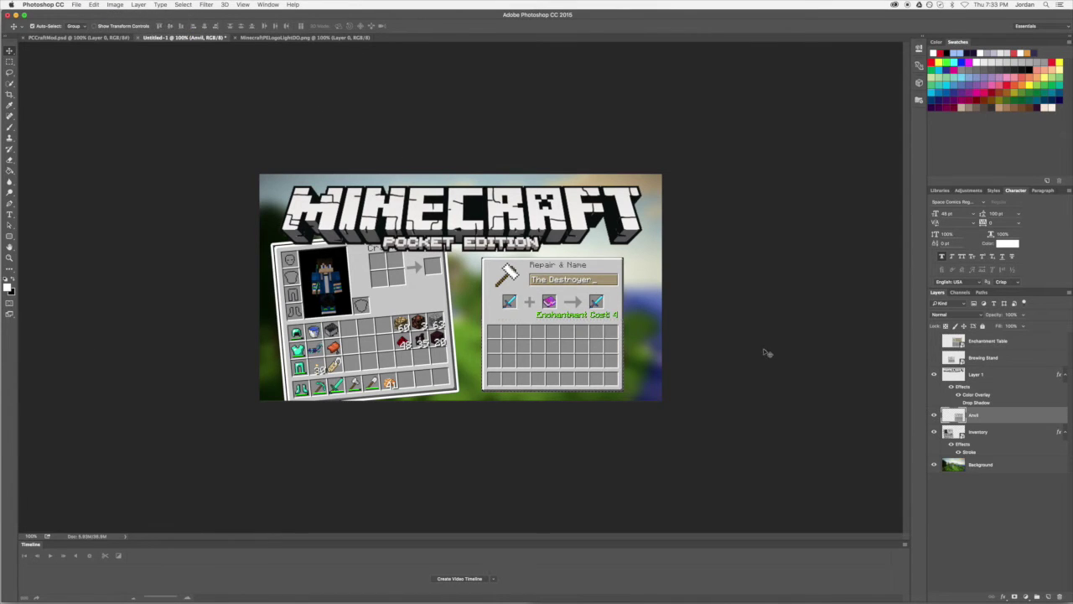
click(94, 4)
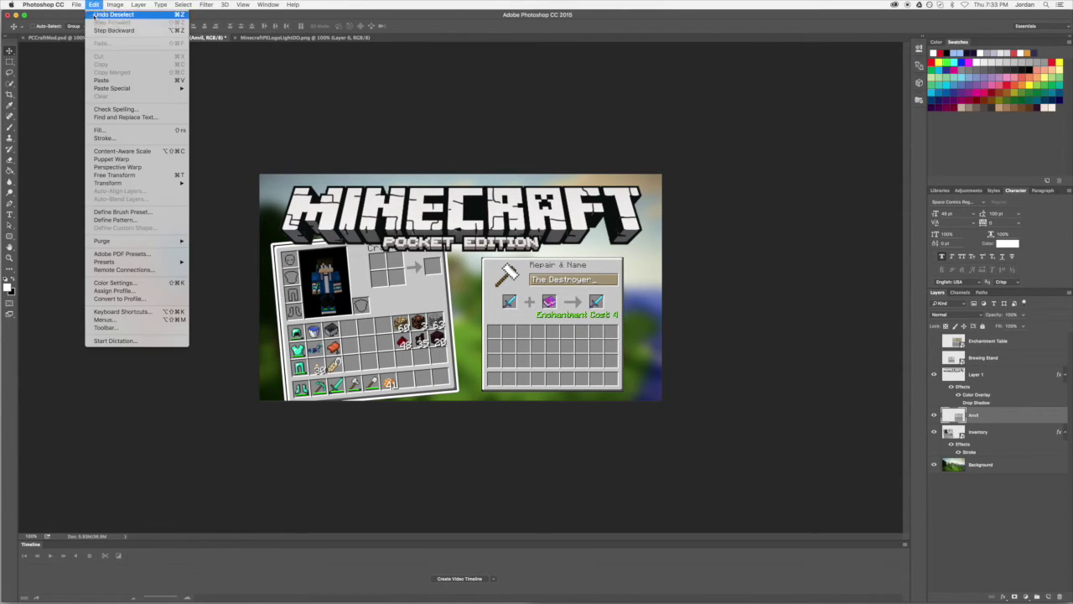
click(109, 31)
click(94, 4)
click(102, 32)
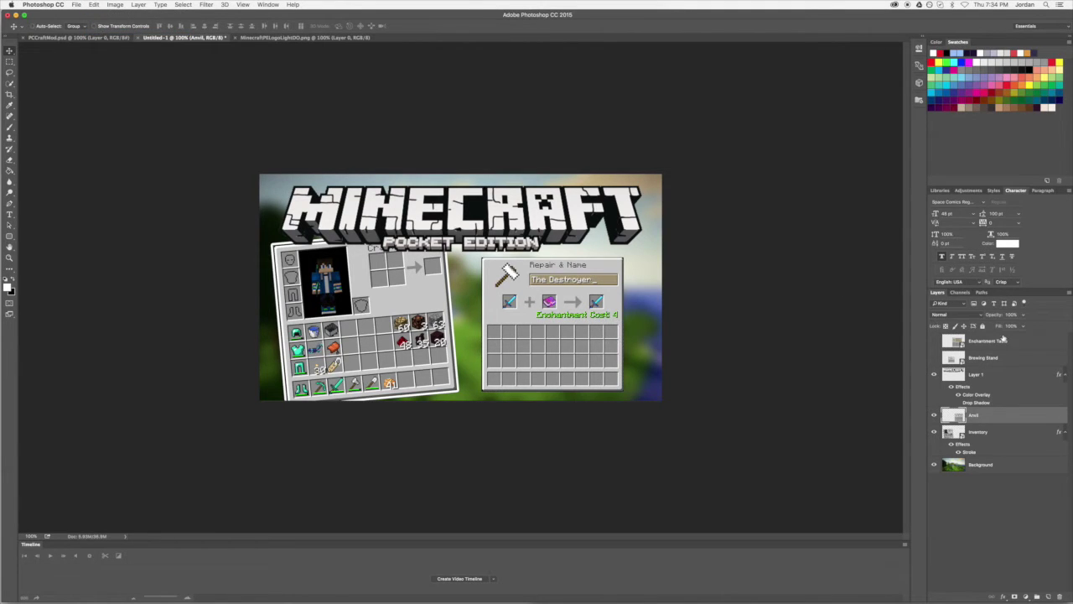
key(super+alt+z)
Draw a white rounded rectangle with 10 px corners, about 680 by 314 px, and align it over the Anvil image's Repair & Name section
click(10, 235)
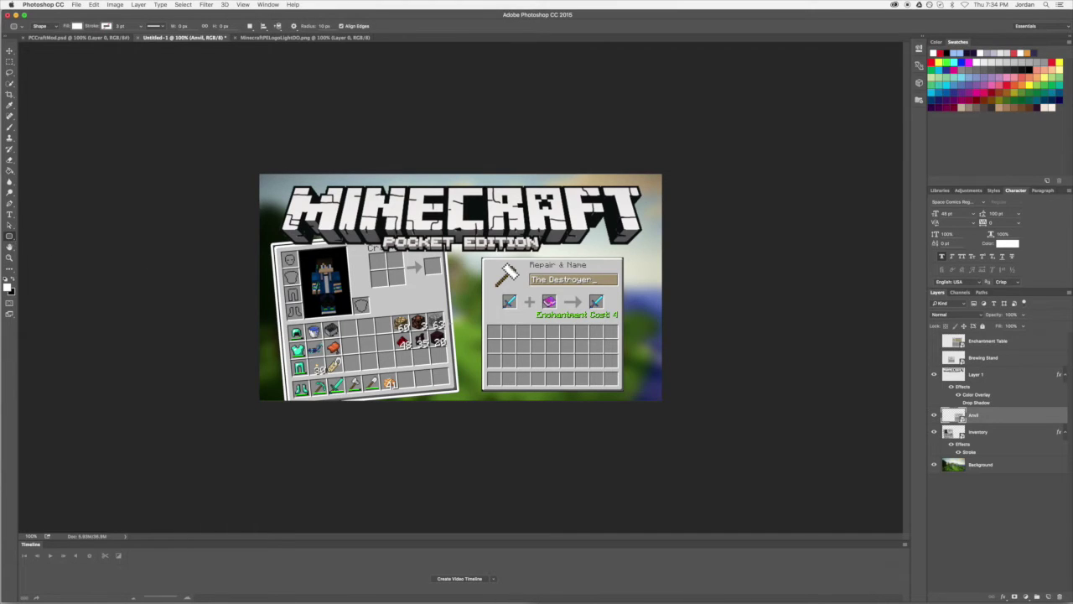
click(9, 237)
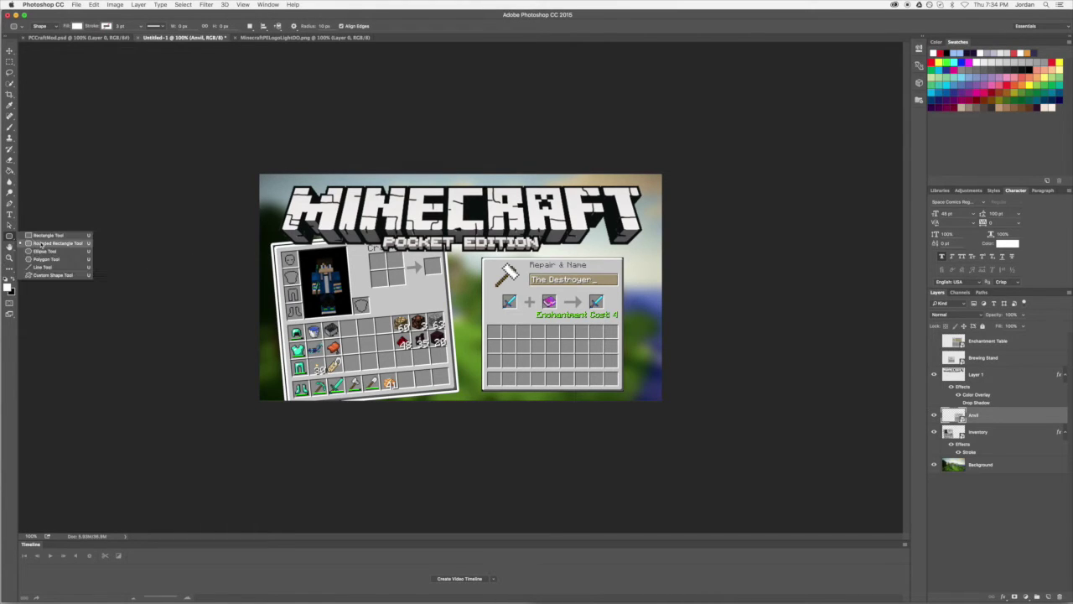
click(47, 237)
click(7, 237)
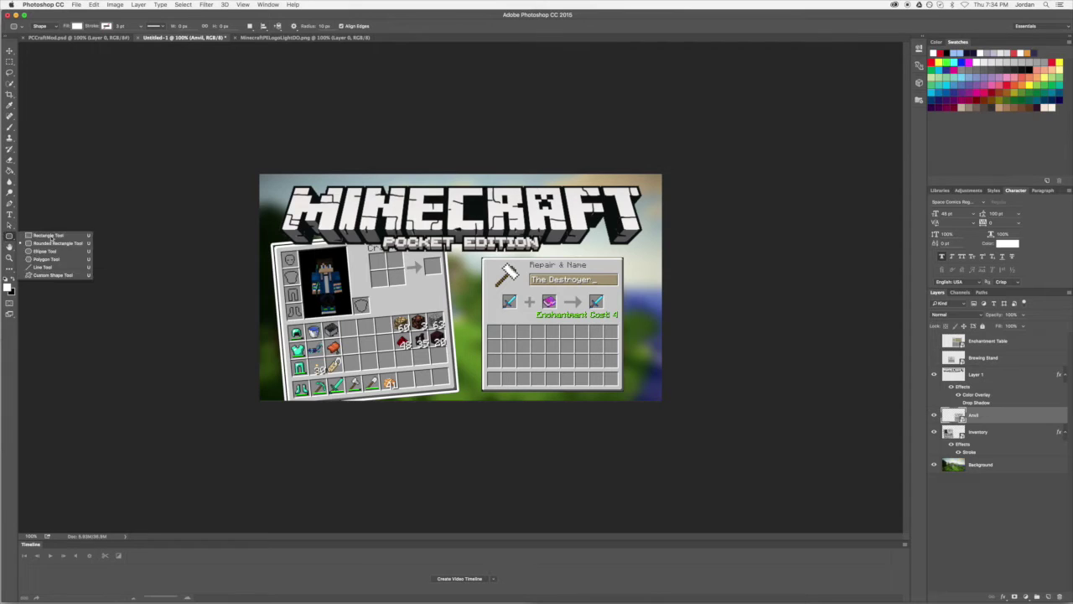
click(58, 245)
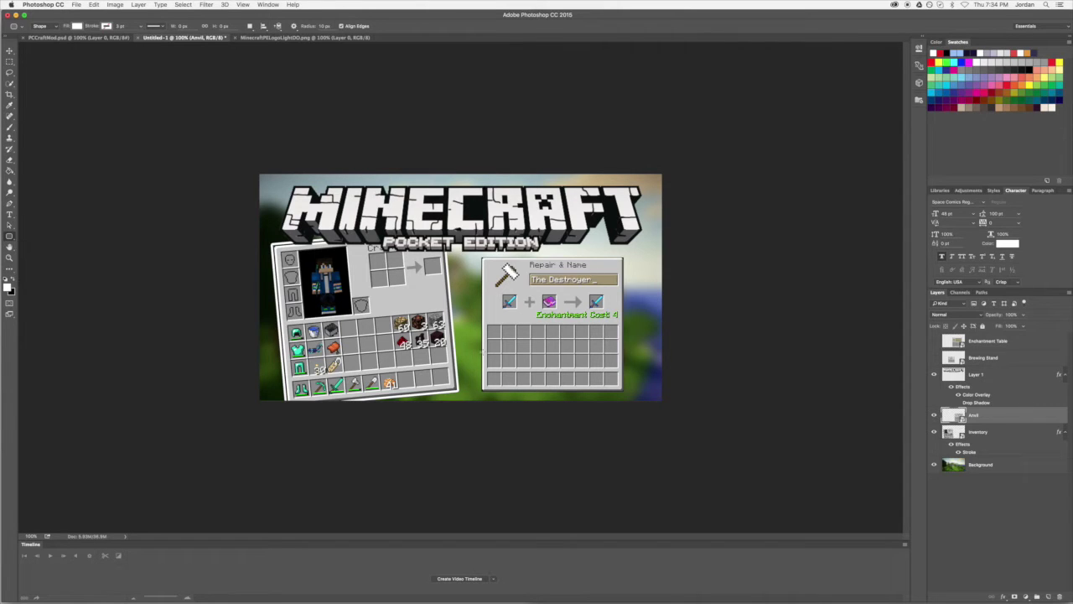
mouse_move(483, 320)
mouse_down()
mouse_move(639, 242)
mouse_move(635, 250)
mouse_up()
key(super+z)
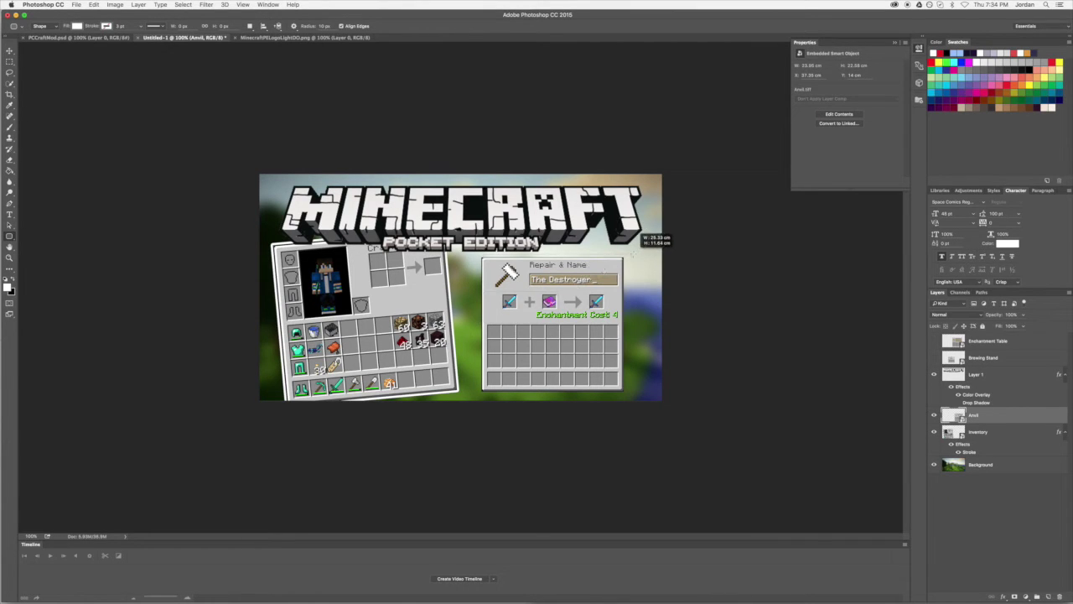
key(super+z)
key(v)
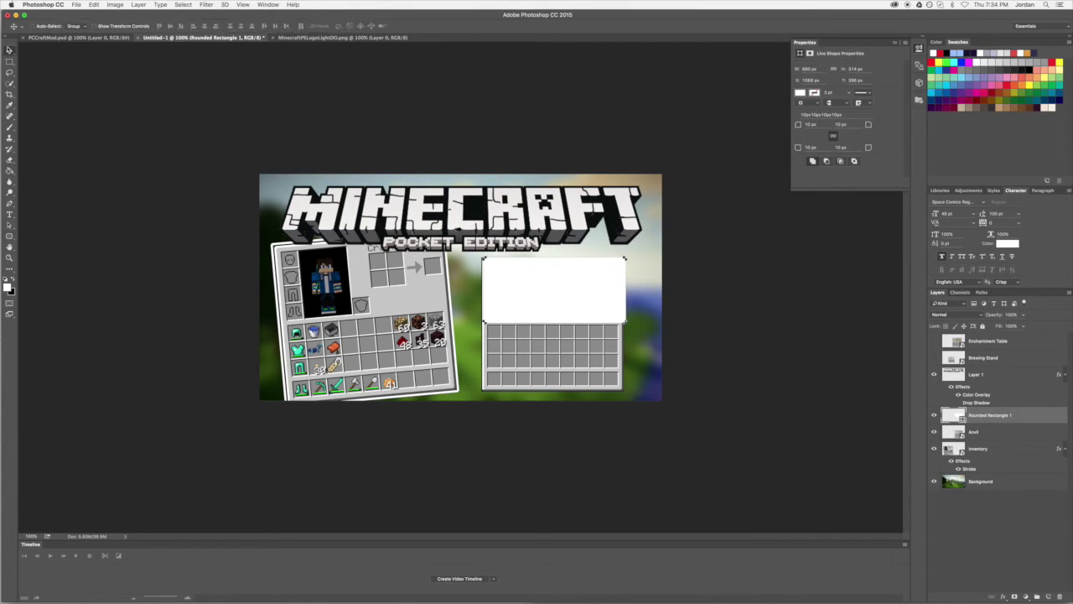
drag(578, 293, 576, 293)
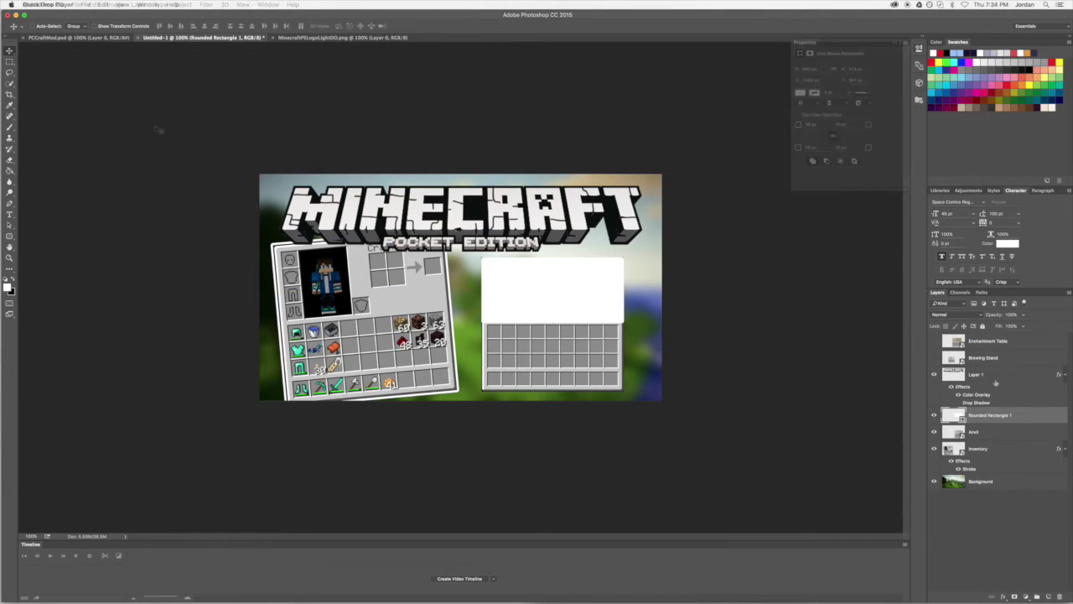
Try to clip the rounded rectangle to the Anvil layer with a clipping mask
right_click(996, 416)
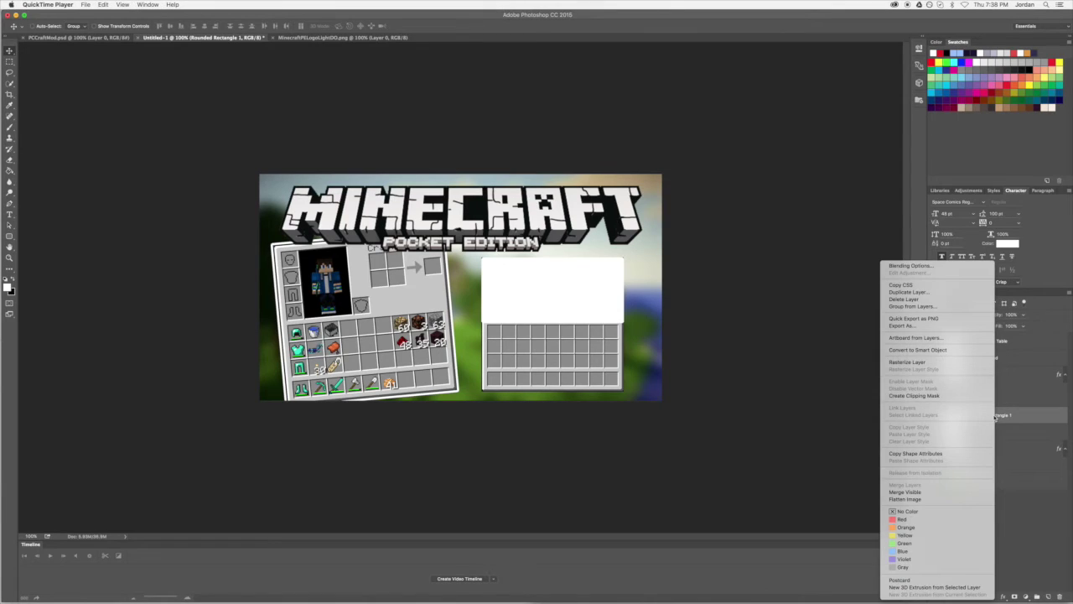
click(926, 395)
click(984, 414)
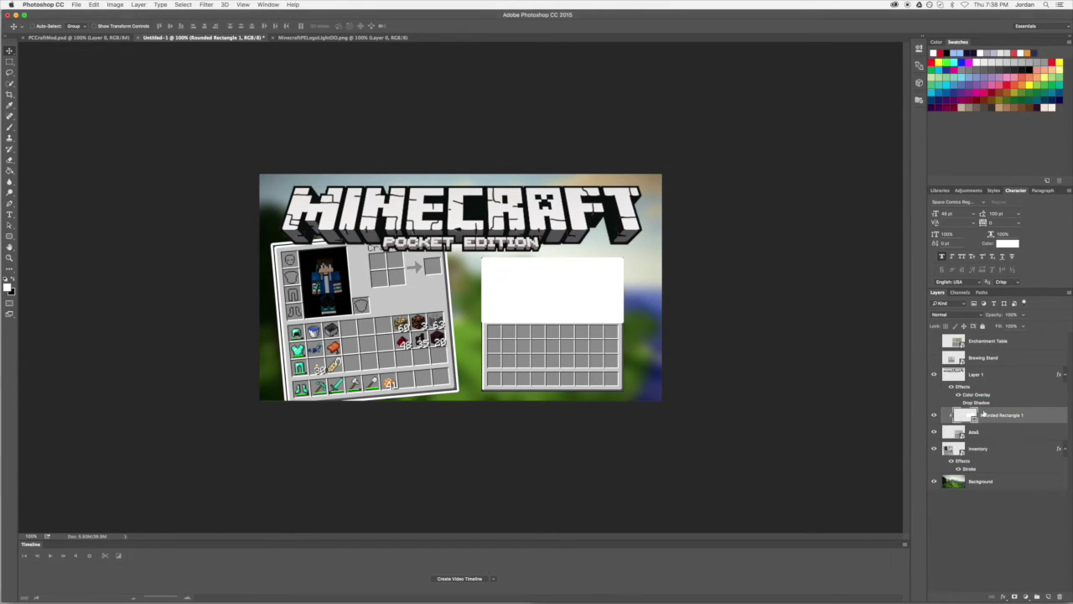
Place the rounded rectangle layer below the Anvil layer and clip the Anvil layer to it with a clipping mask
drag(984, 417, 983, 439)
right_click(982, 437)
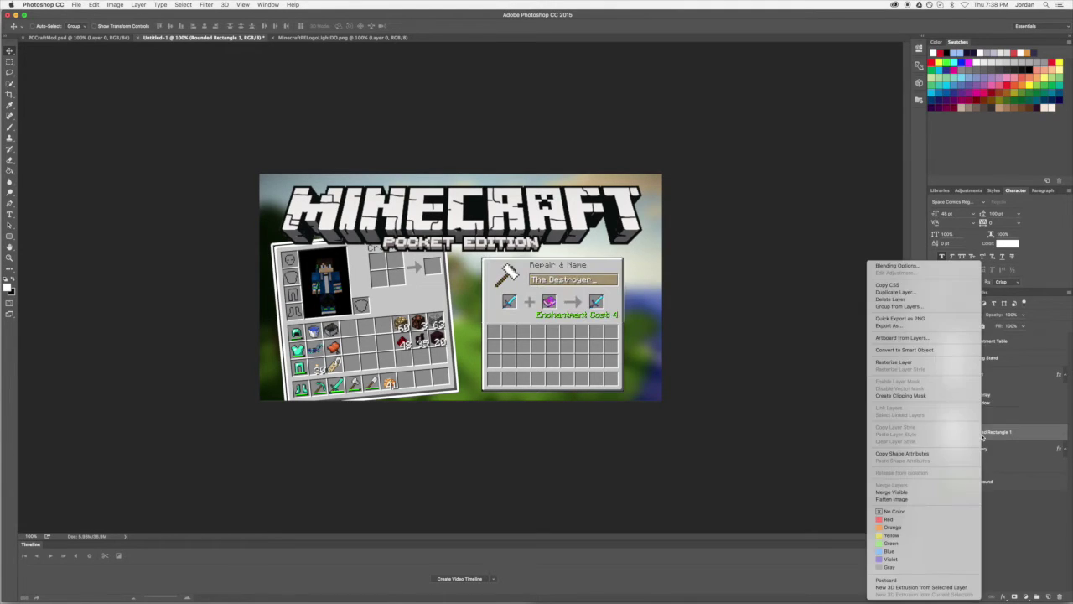
click(983, 415)
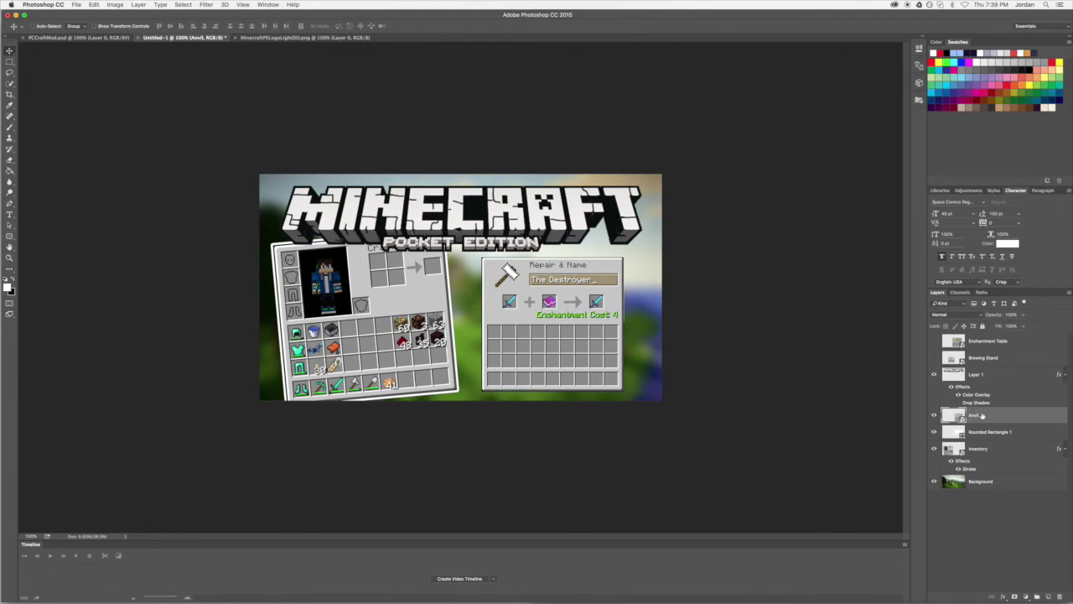
right_click(983, 416)
click(943, 414)
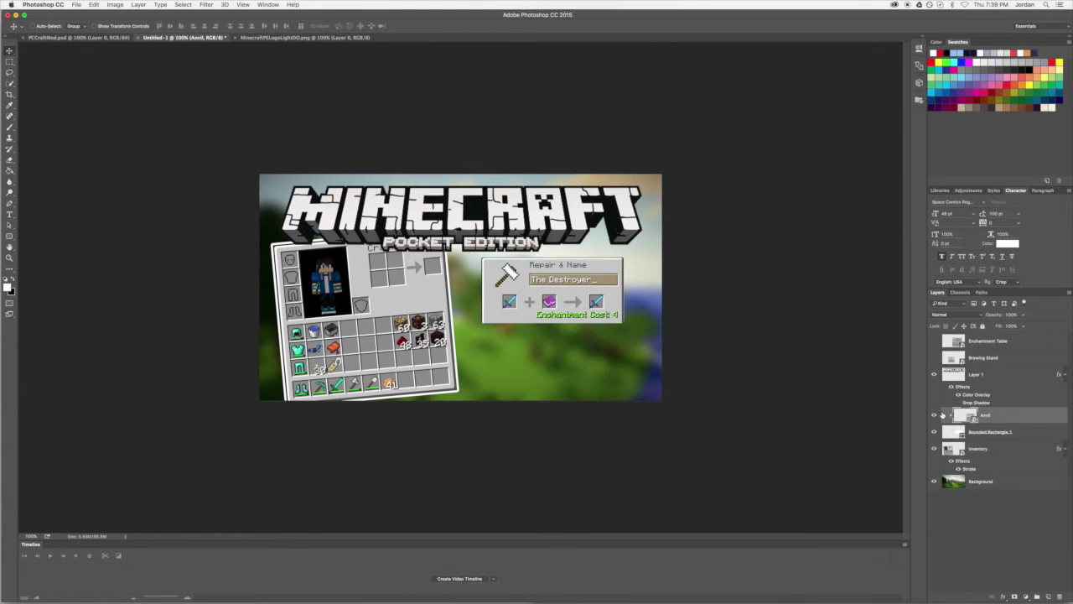
mouse_move(550, 296)
mouse_down()
mouse_move(557, 282)
mouse_move(568, 312)
mouse_move(507, 274)
mouse_move(545, 261)
mouse_move(529, 288)
mouse_move(551, 291)
mouse_up()
Rasterize the Anvil and rounded rectangle layers and merge them into a single layer
shift+click(1041, 433)
right_click(986, 413)
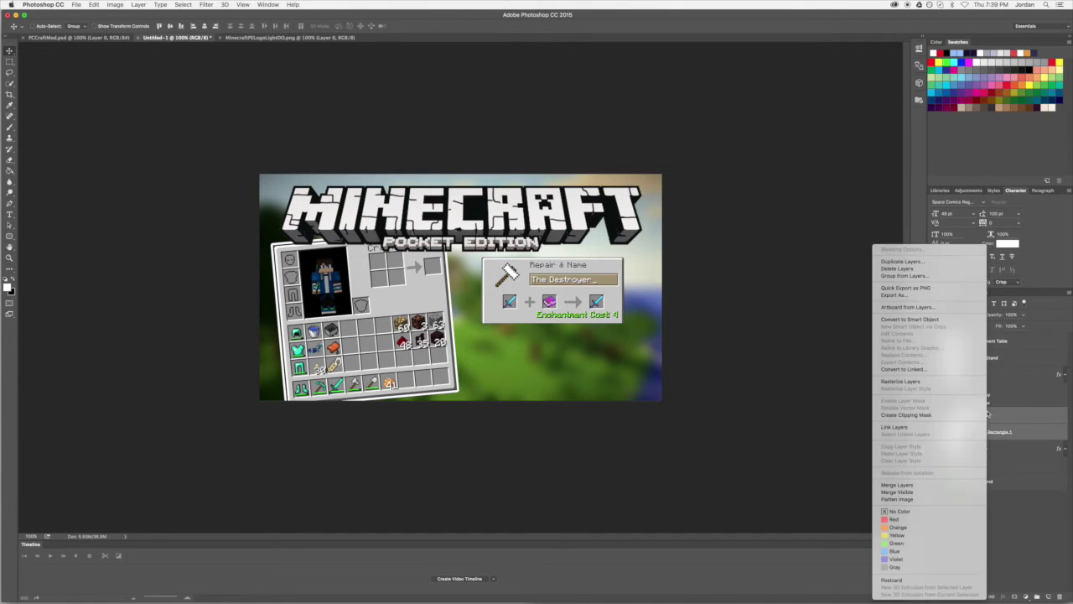
click(911, 382)
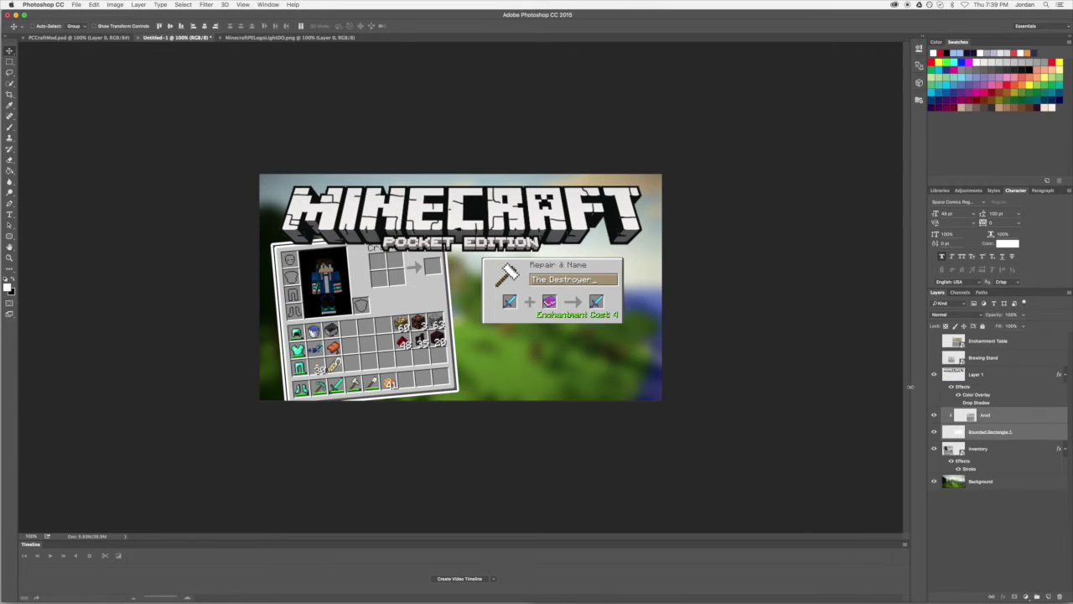
right_click(961, 416)
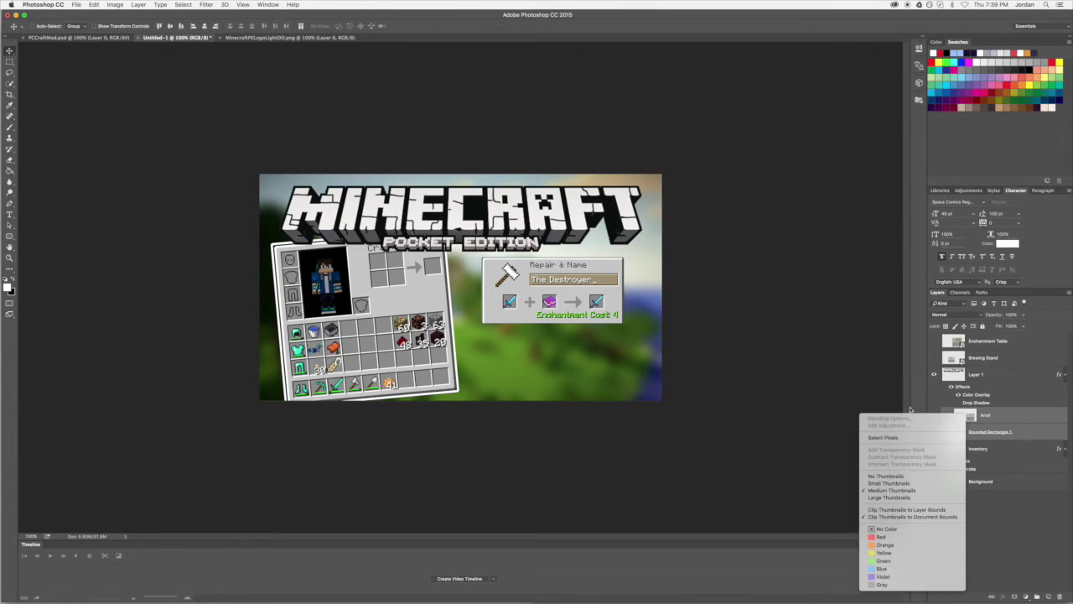
right_click(991, 414)
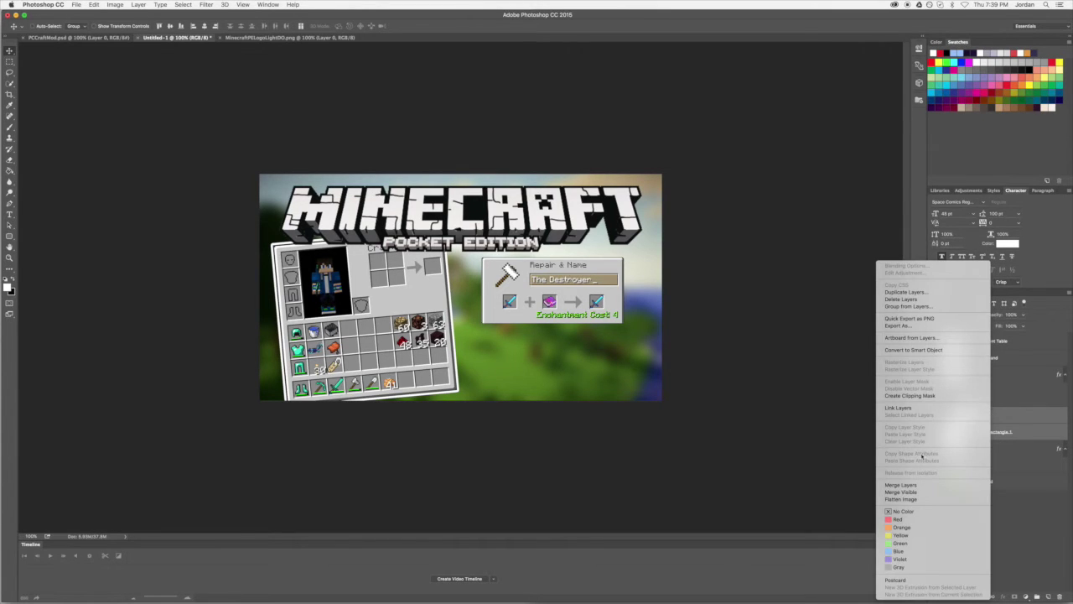
click(919, 484)
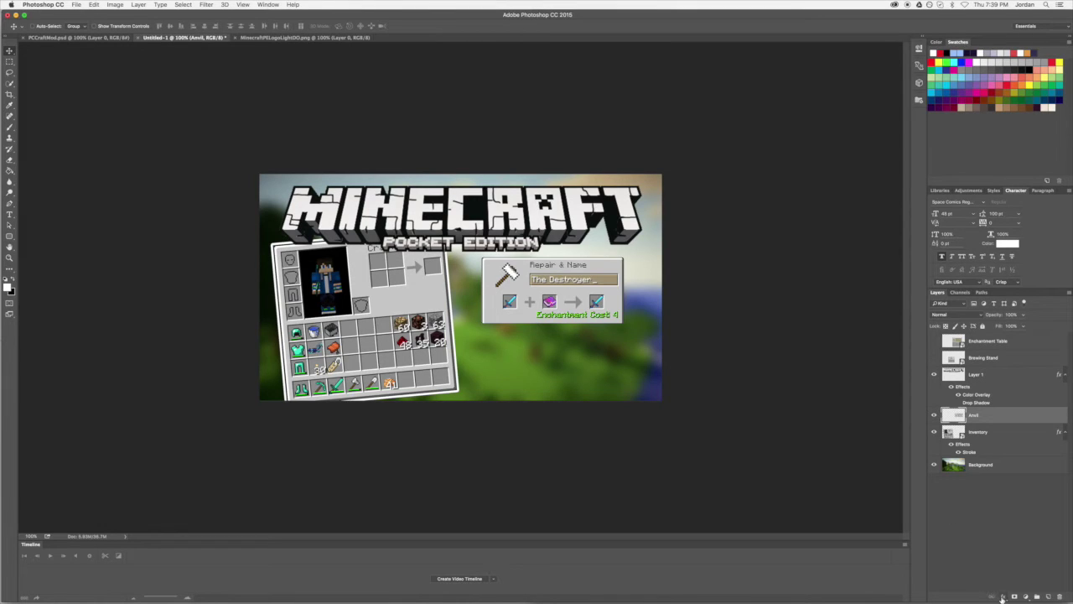
Add a white 10 px outside Stroke with 100% opacity to the merged Anvil layer
click(1003, 596)
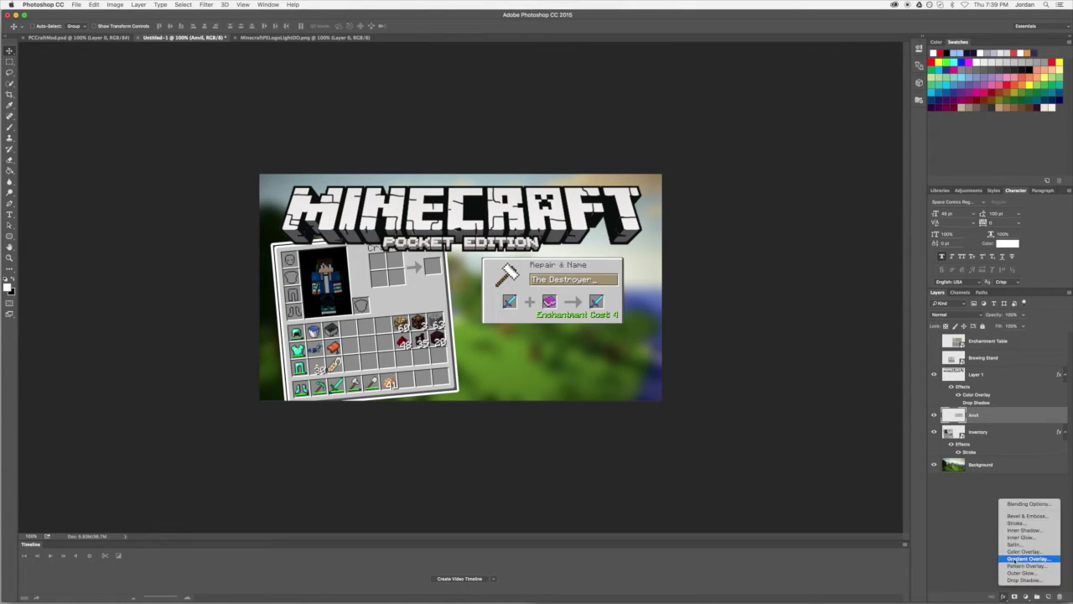
click(1016, 523)
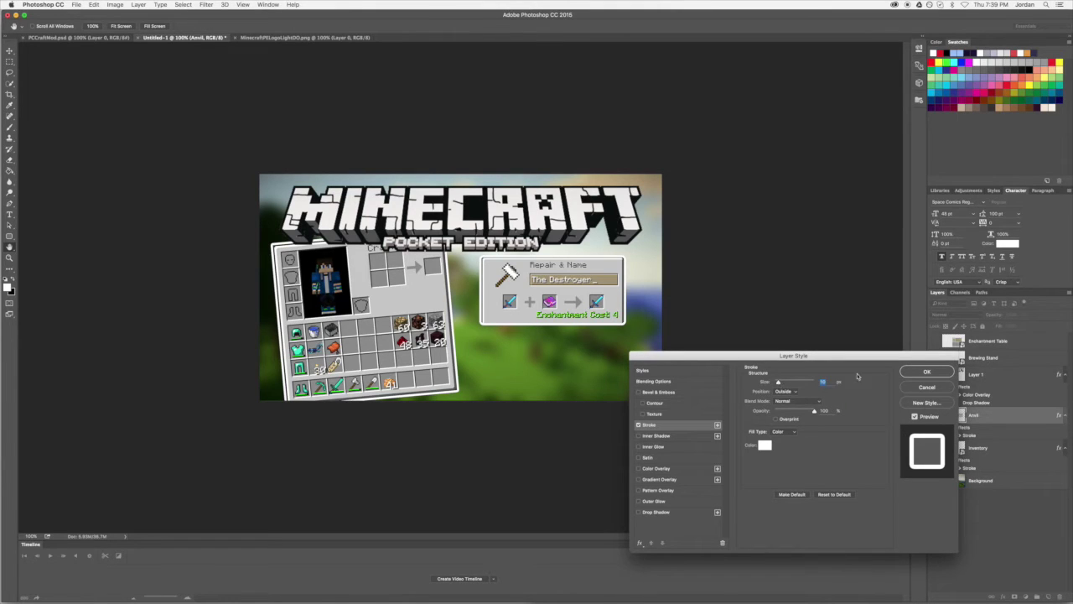
click(922, 371)
Move the Anvil image to the canvas's lower right, scale it to about 109% and rotate it about 3.5° clockwise, following the PCCraftMod.psd layout
key(super+t)
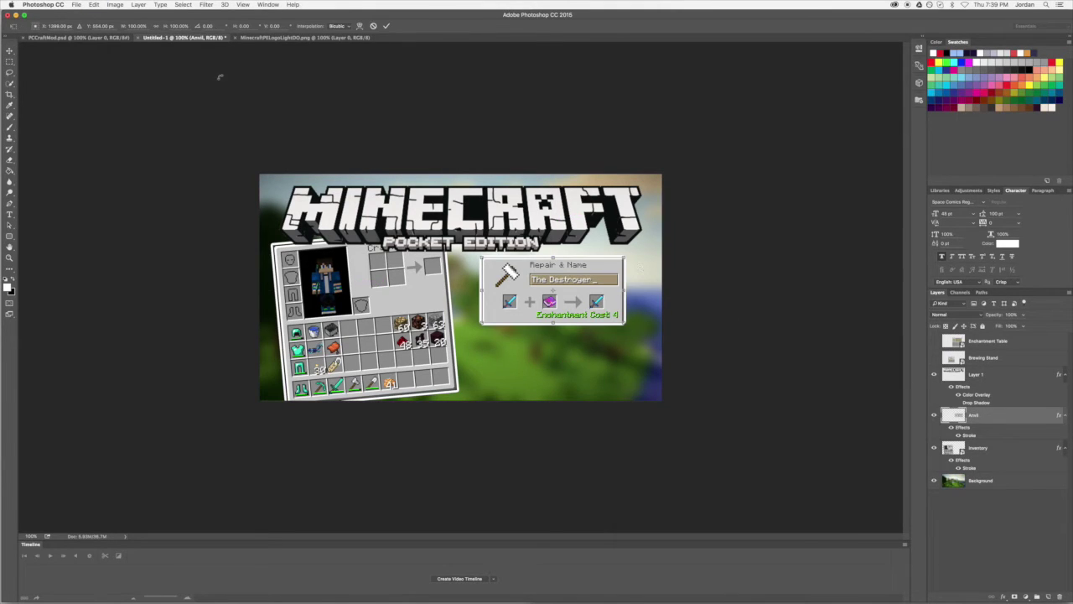
click(126, 37)
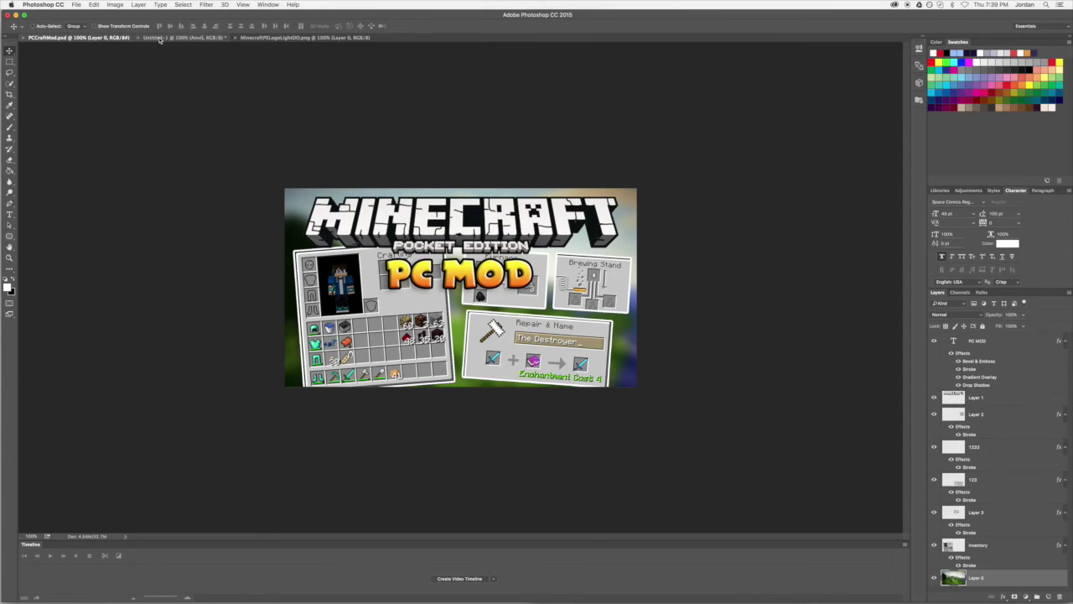
click(159, 39)
key(super+t)
drag(623, 259, 637, 308)
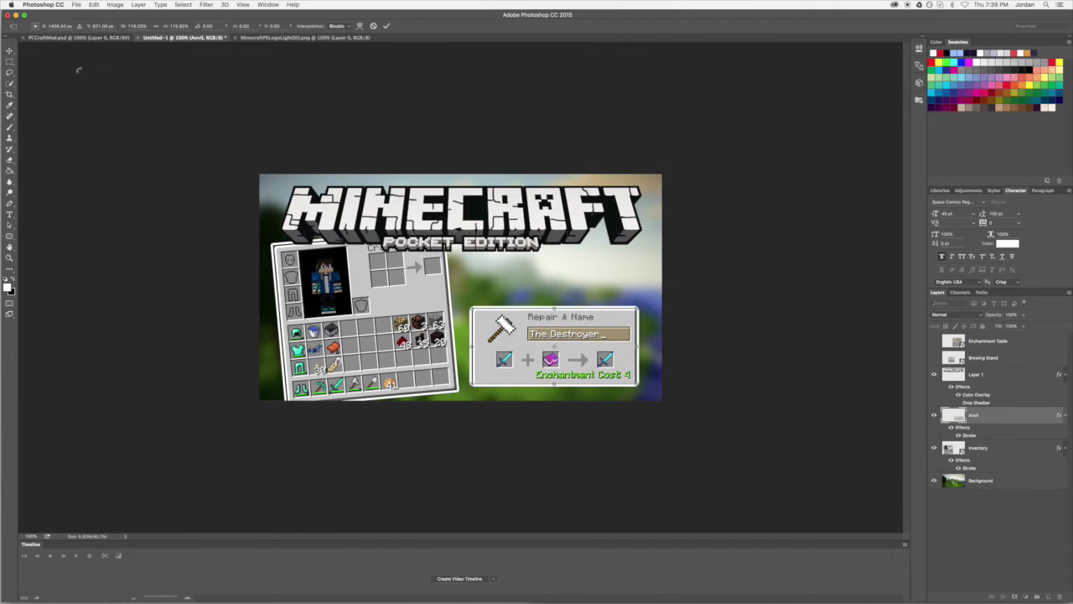
click(76, 5)
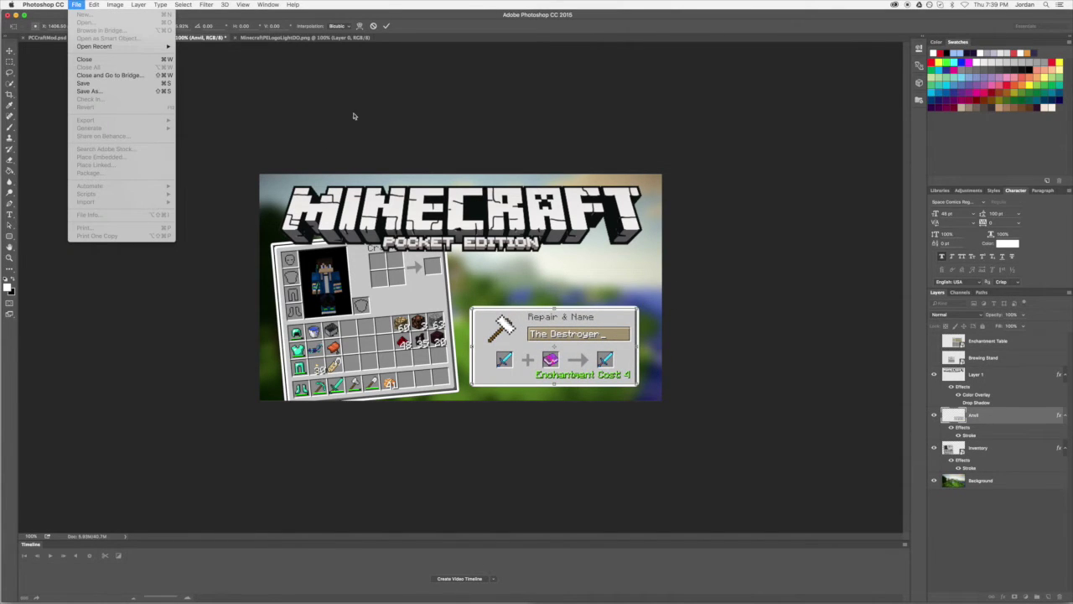
click(316, 72)
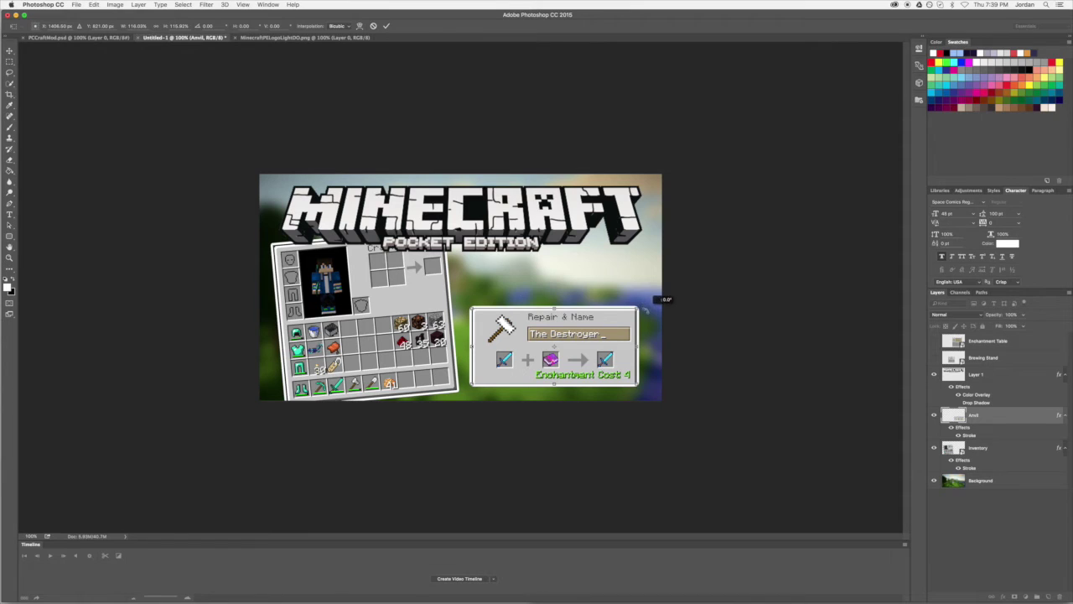
drag(659, 299, 644, 317)
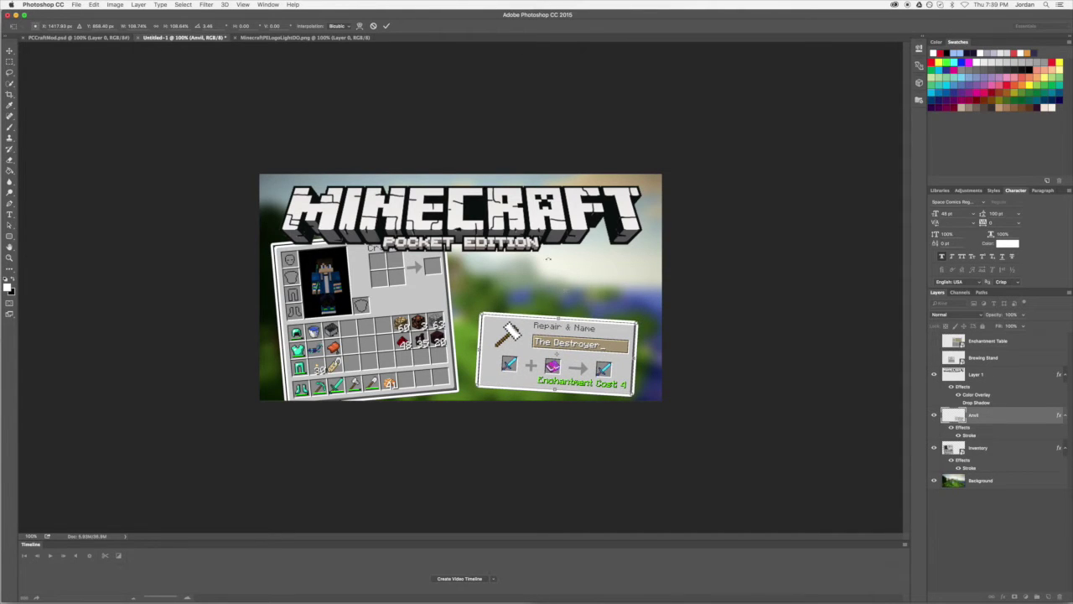
click(386, 26)
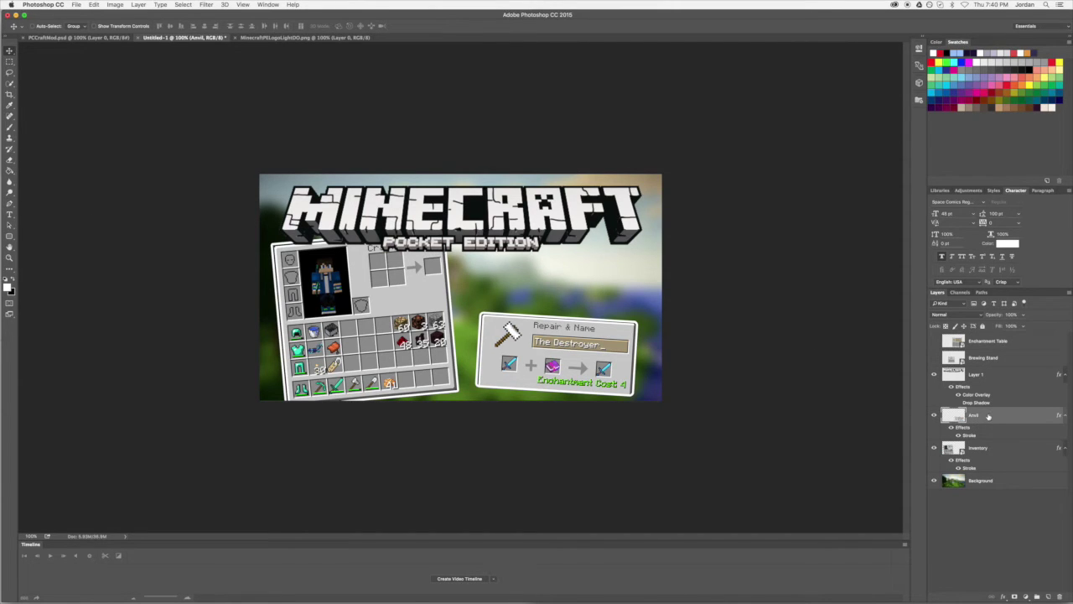
Bring up the PCCraftMod.psd document to examine the reference thumbnail's layout
click(98, 4)
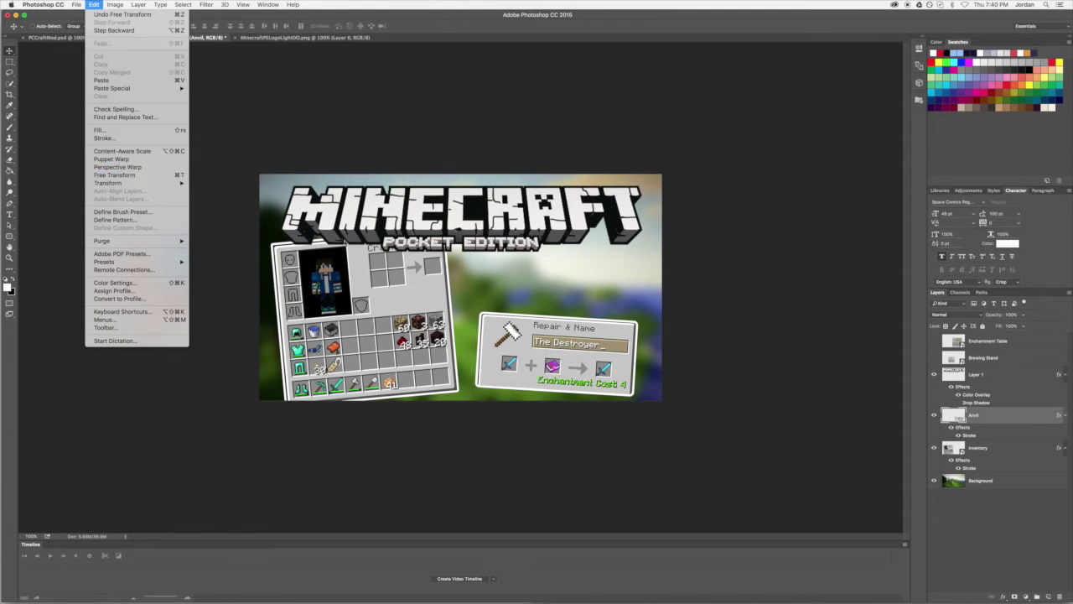
click(491, 290)
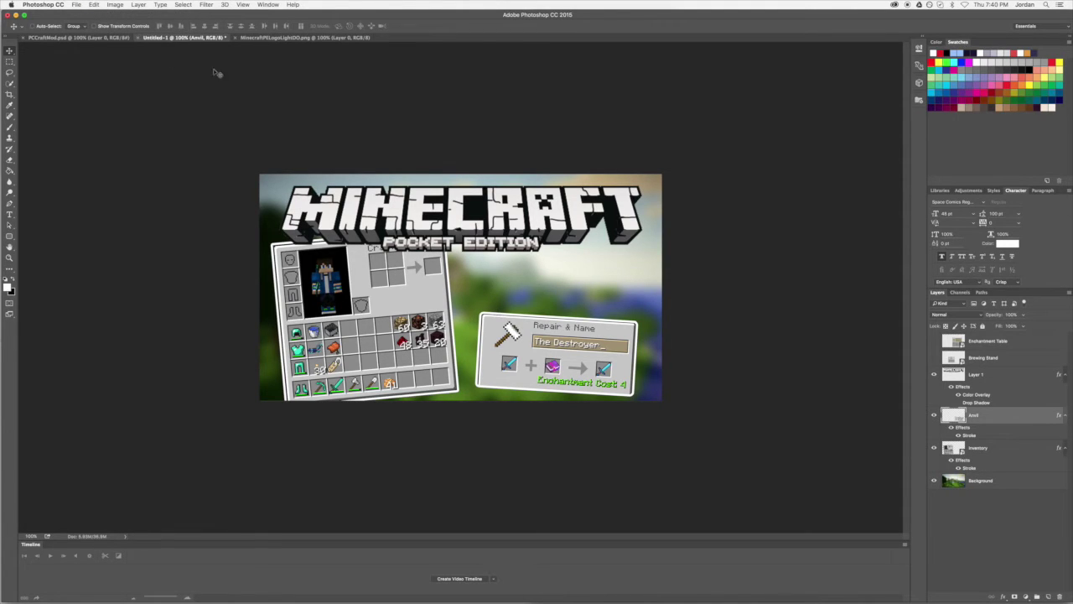
click(80, 38)
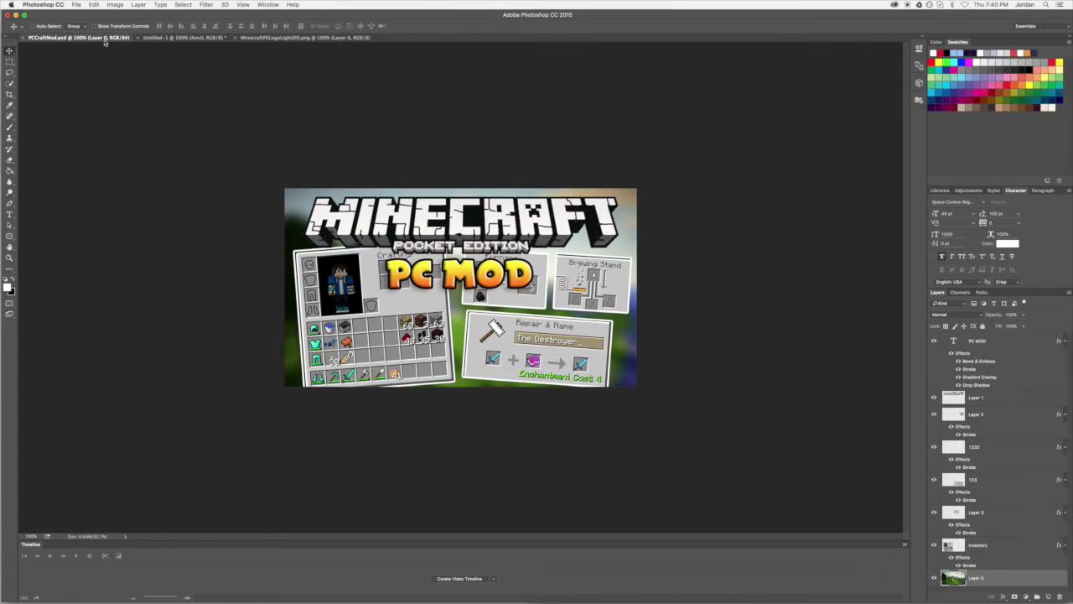
Return to the Untitled-1 document, show the Brewing Stand layer, enlarge it to about 87.5% and place it mid-canvas below the logo's top
click(178, 38)
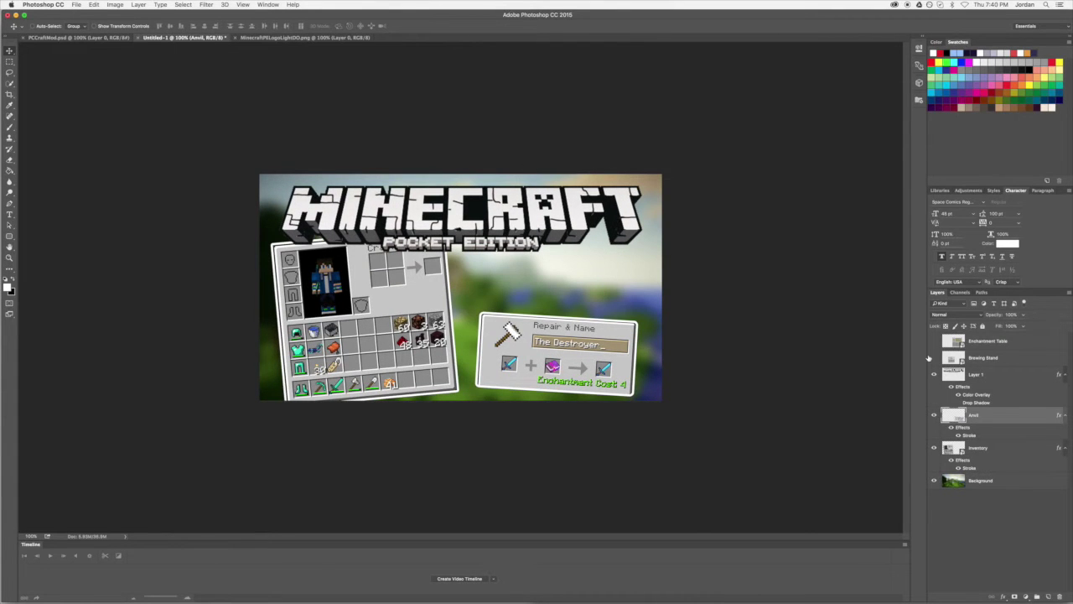
click(934, 357)
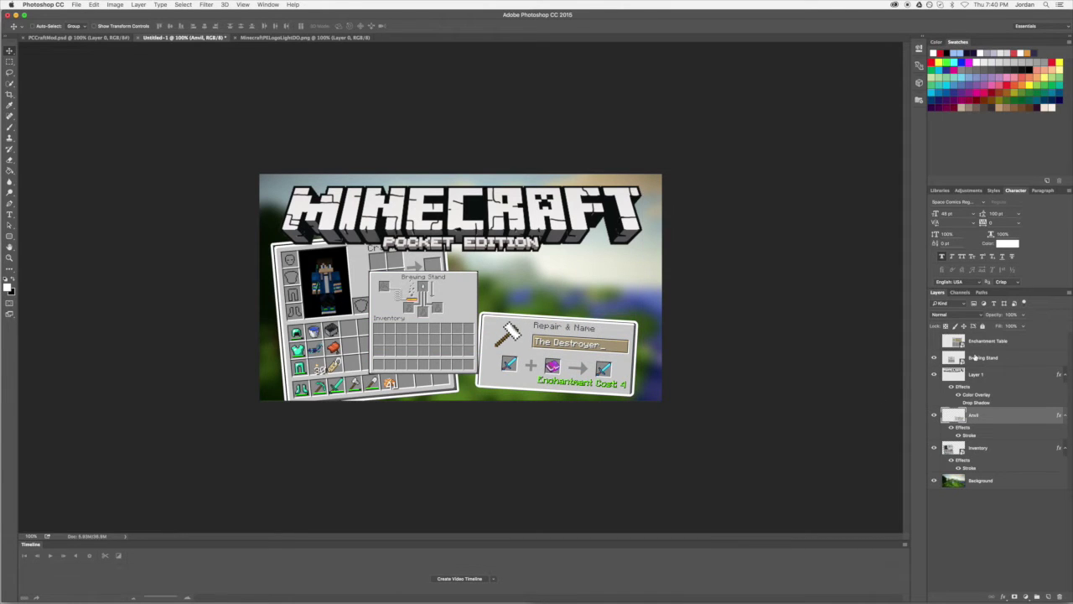
click(975, 358)
key(super+t)
drag(479, 271, 546, 208)
drag(494, 251, 491, 267)
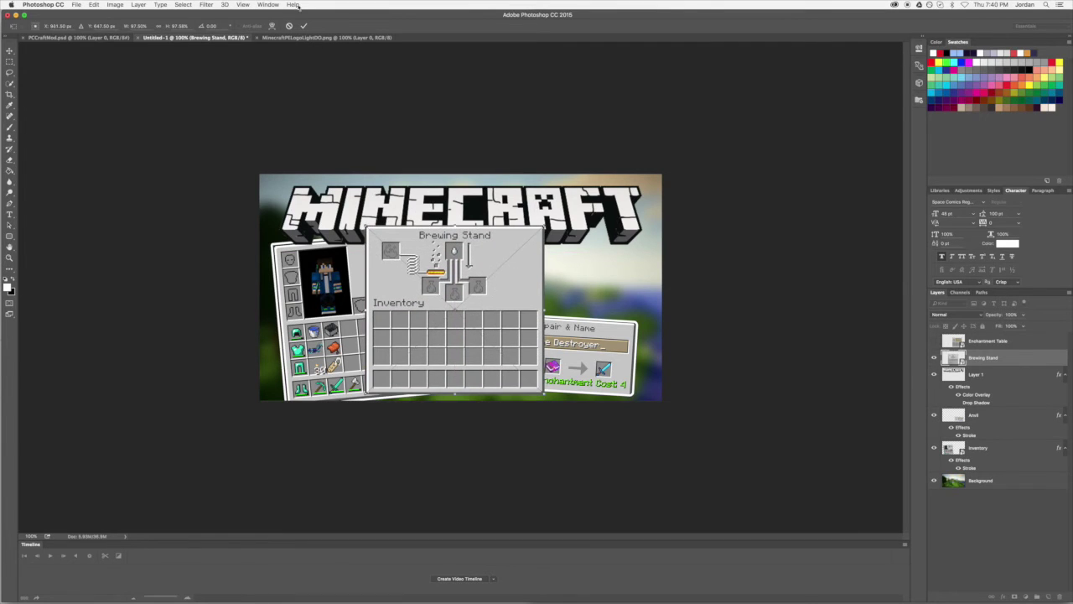
click(303, 26)
key(shift+Up)
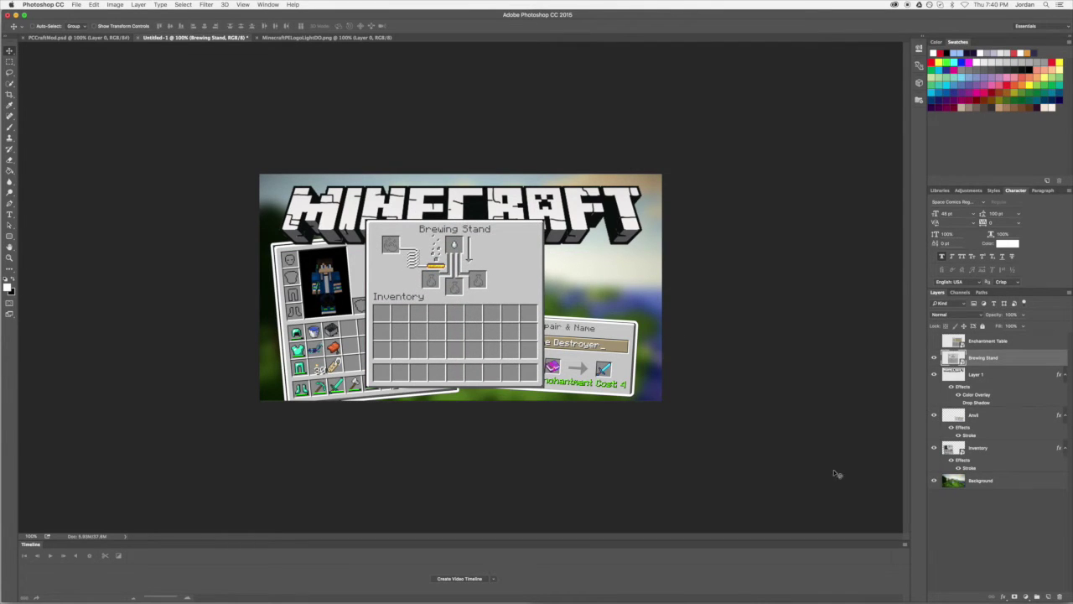
Draw a white rounded rectangle with a 10 px radius over the upper half of the Brewing Stand image, down to the inventory slots
click(11, 238)
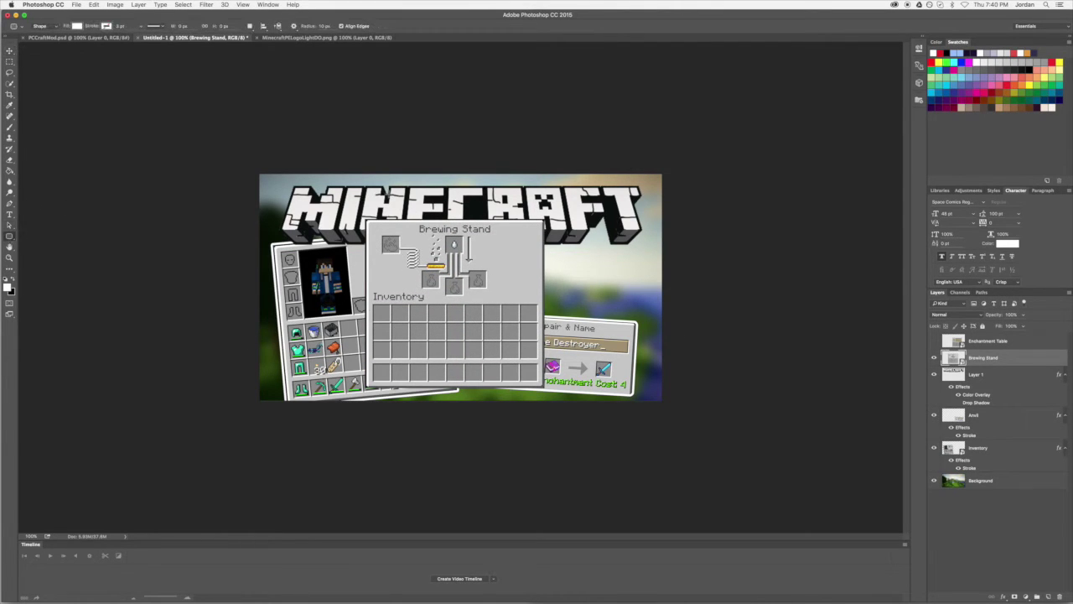
drag(366, 219, 545, 302)
click(11, 49)
drag(408, 265, 411, 266)
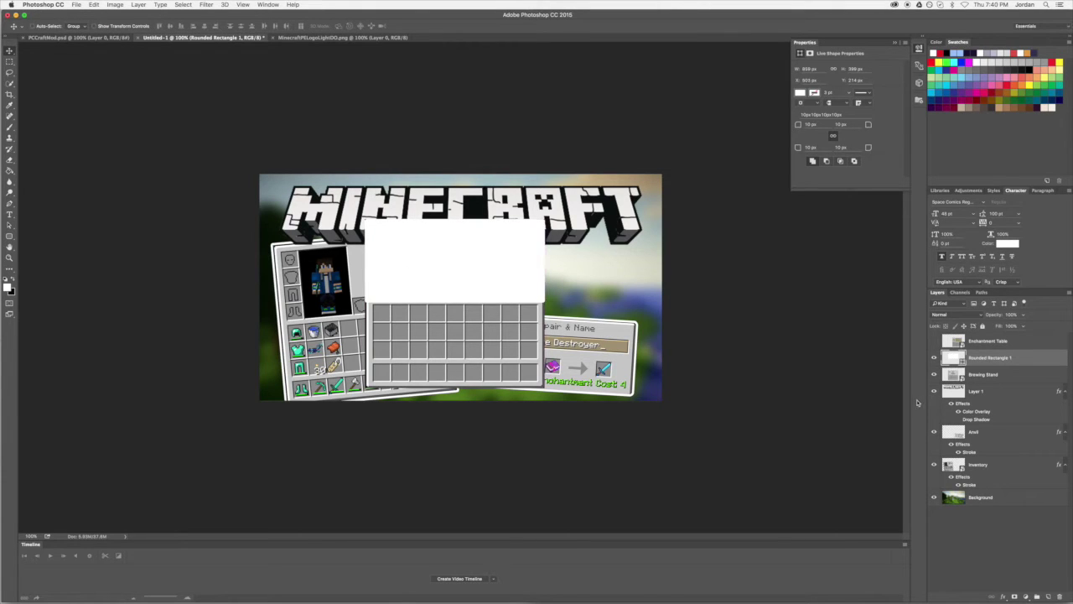
Place the rounded rectangle layer beneath Brewing Stand and clip the Brewing Stand image to it with a clipping mask
drag(989, 359, 990, 383)
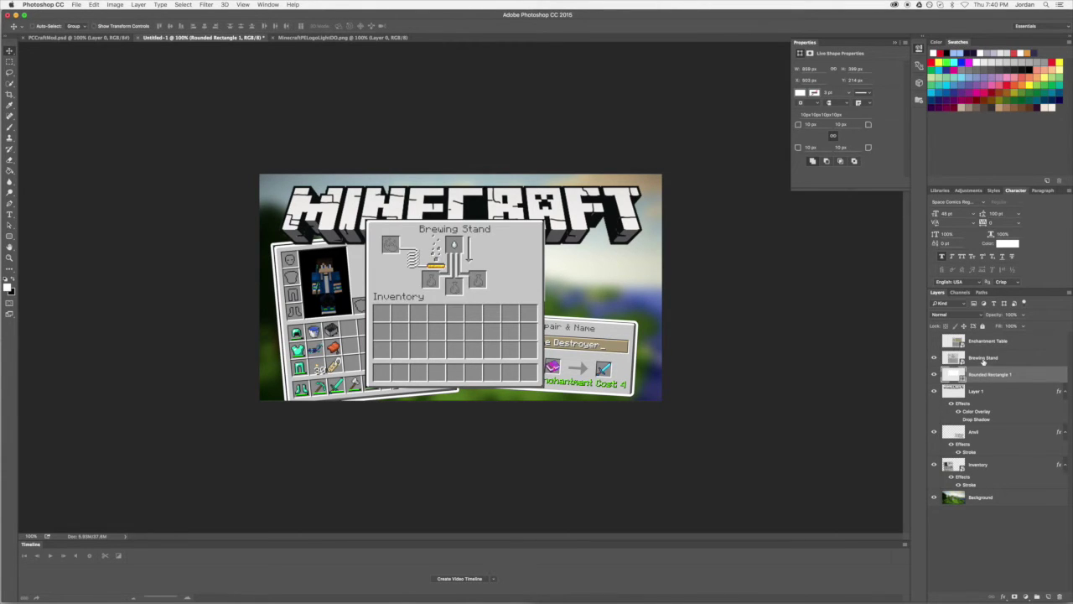
click(983, 361)
right_click(983, 358)
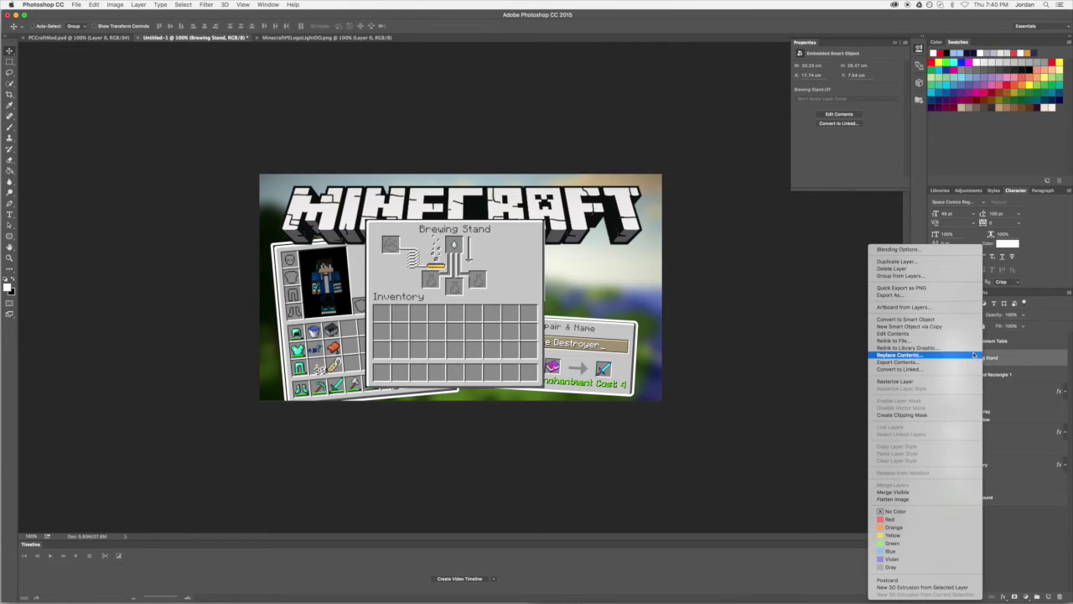
click(902, 414)
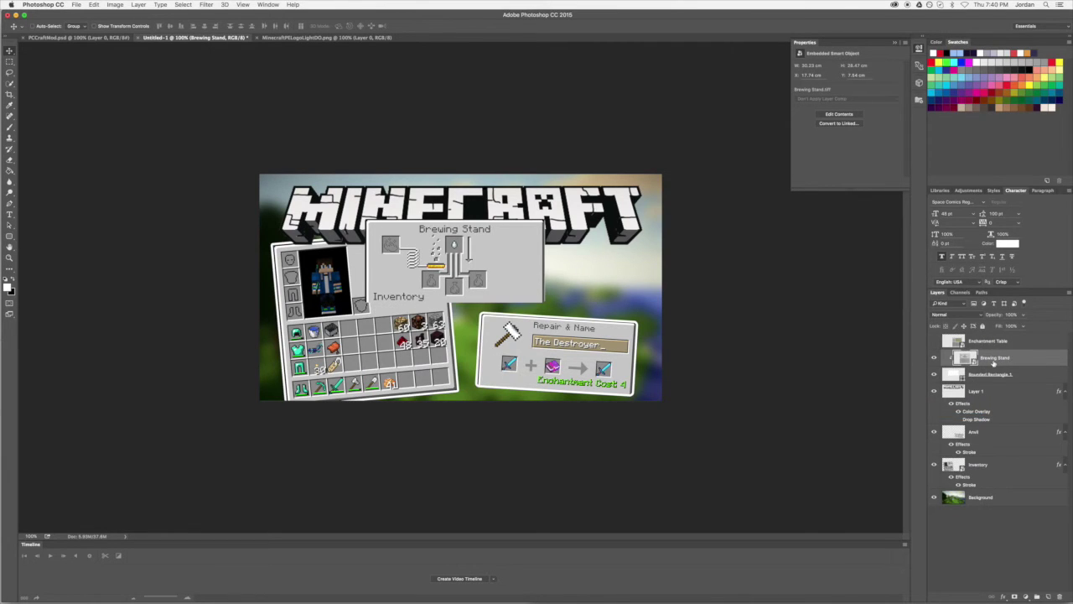
drag(455, 279, 457, 277)
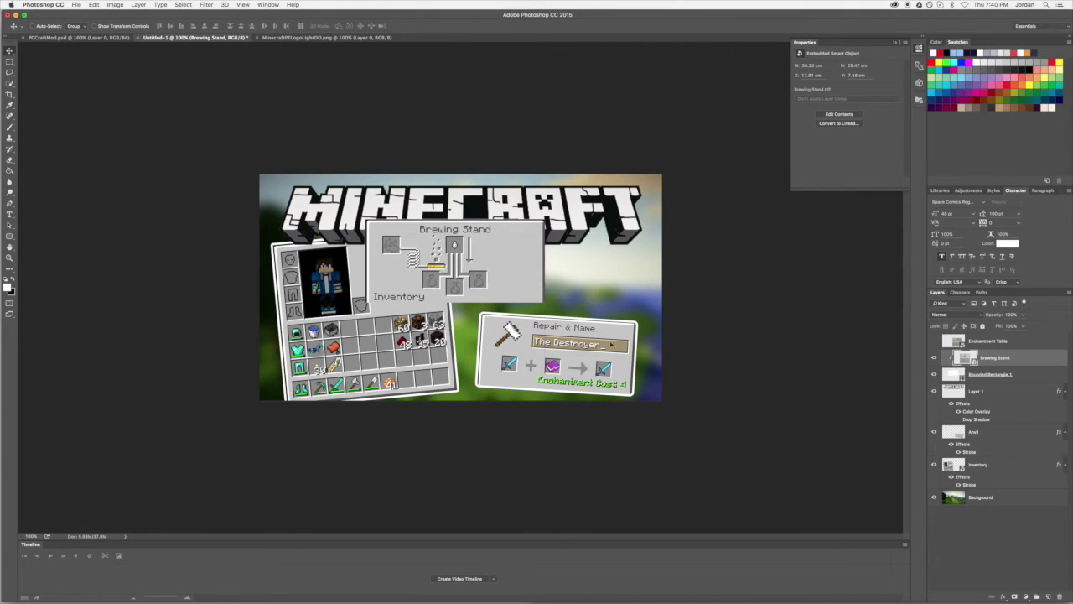
Narrow the rounded rectangle from both sides to about 763 px wide and shift it slightly down over the Brewing Stand image
click(998, 376)
key(super+t)
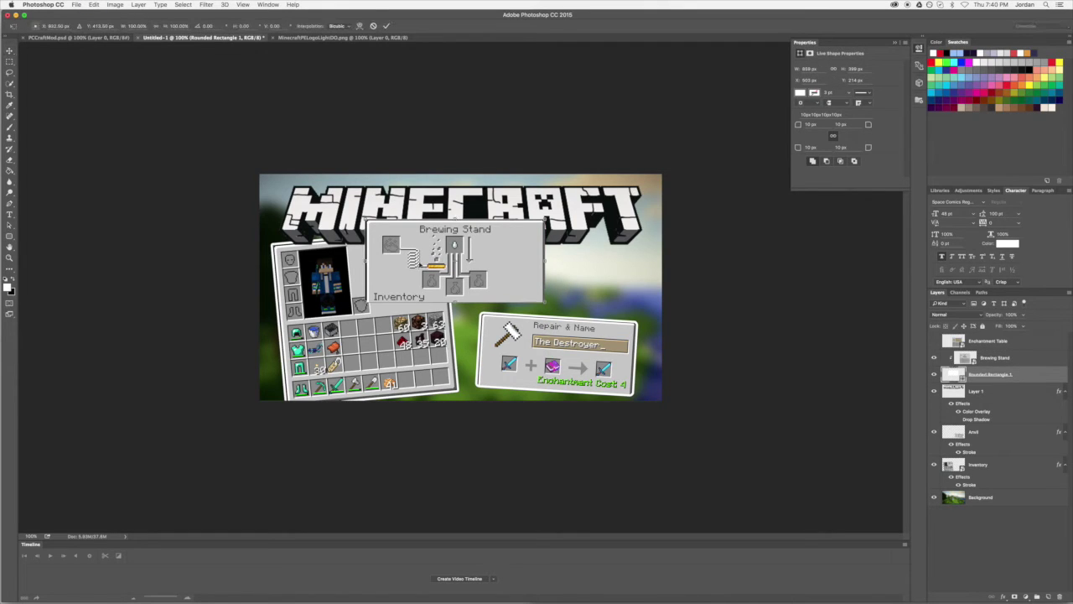
drag(366, 261, 370, 261)
mouse_move(547, 261)
mouse_down()
mouse_move(491, 261)
mouse_move(530, 262)
mouse_up()
click(387, 25)
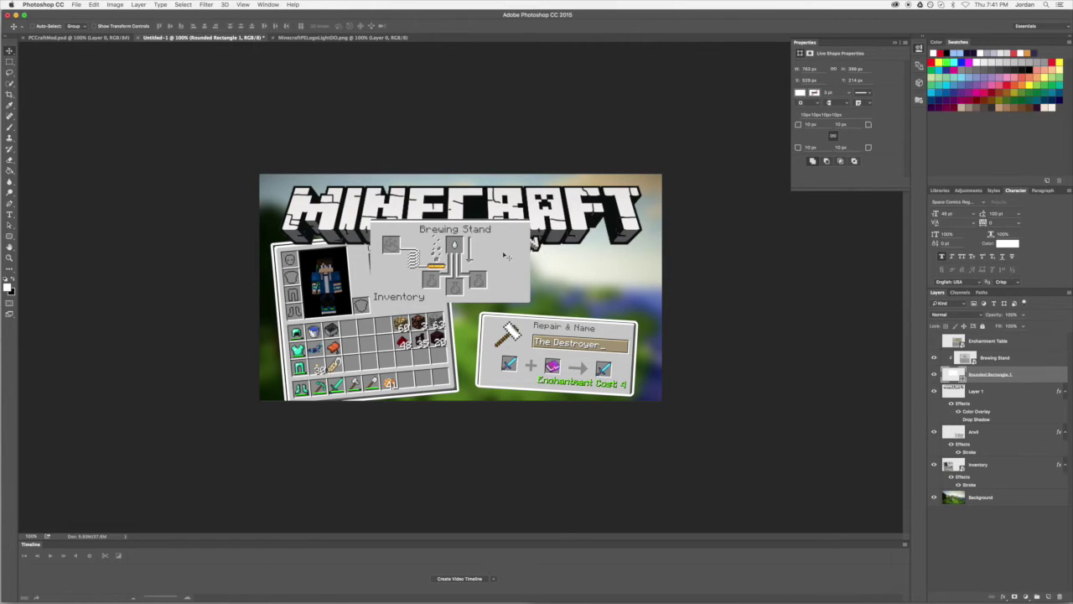
key(super+t)
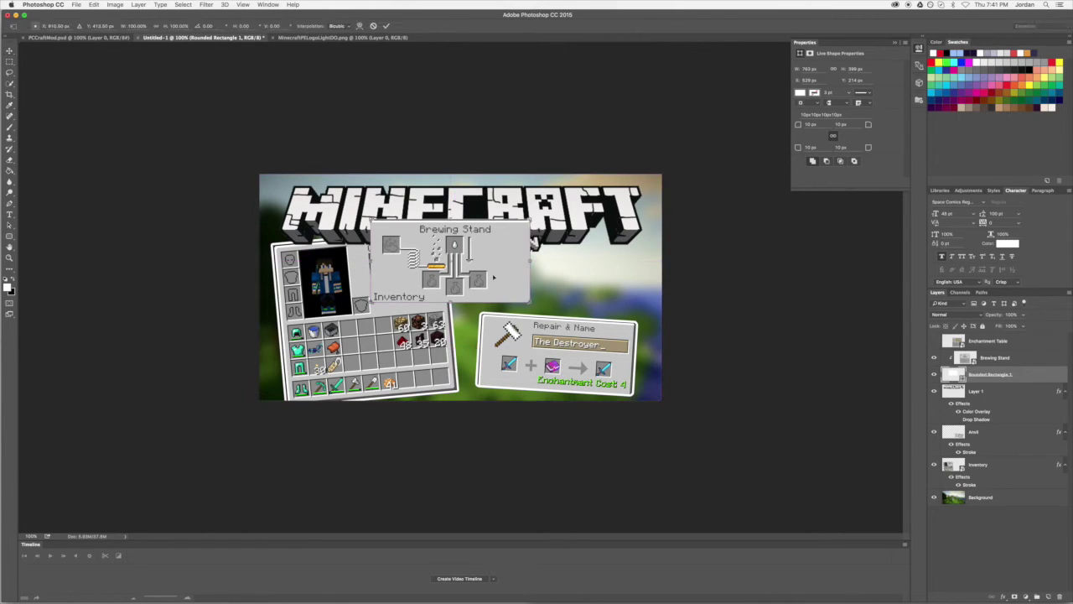
click(387, 25)
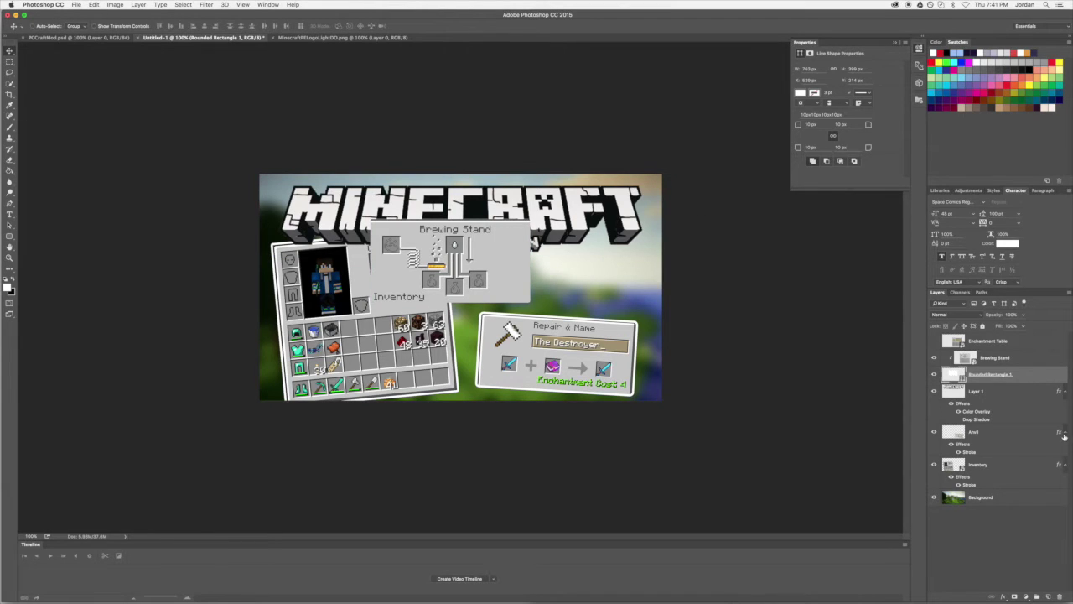
drag(524, 251, 522, 252)
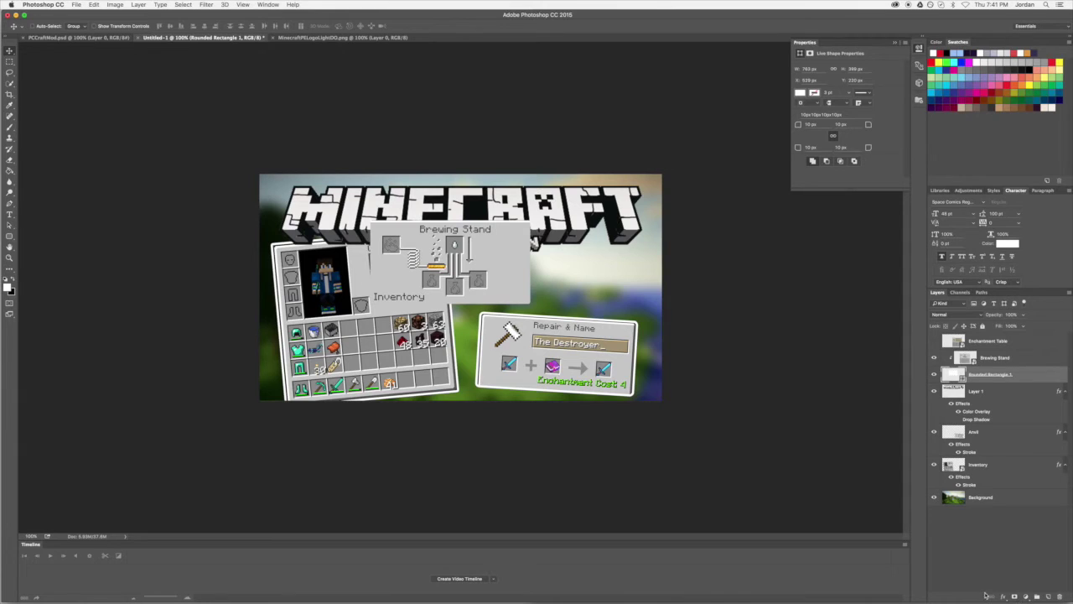
Add a thin white outside Stroke with 100% opacity to the rounded rectangle layer behind Brewing Stand
click(1003, 597)
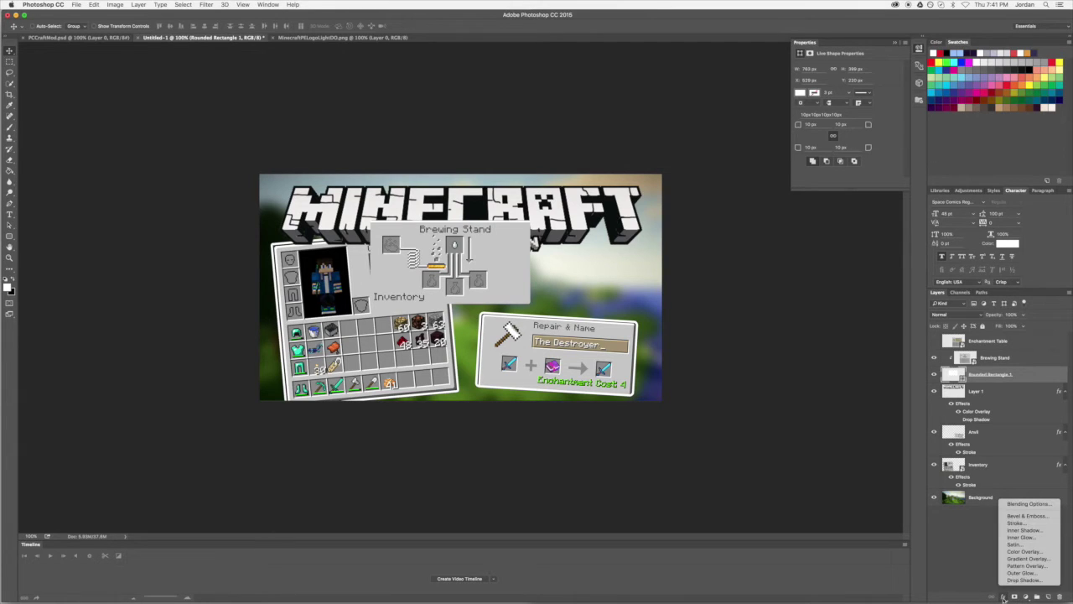
click(1014, 523)
click(777, 382)
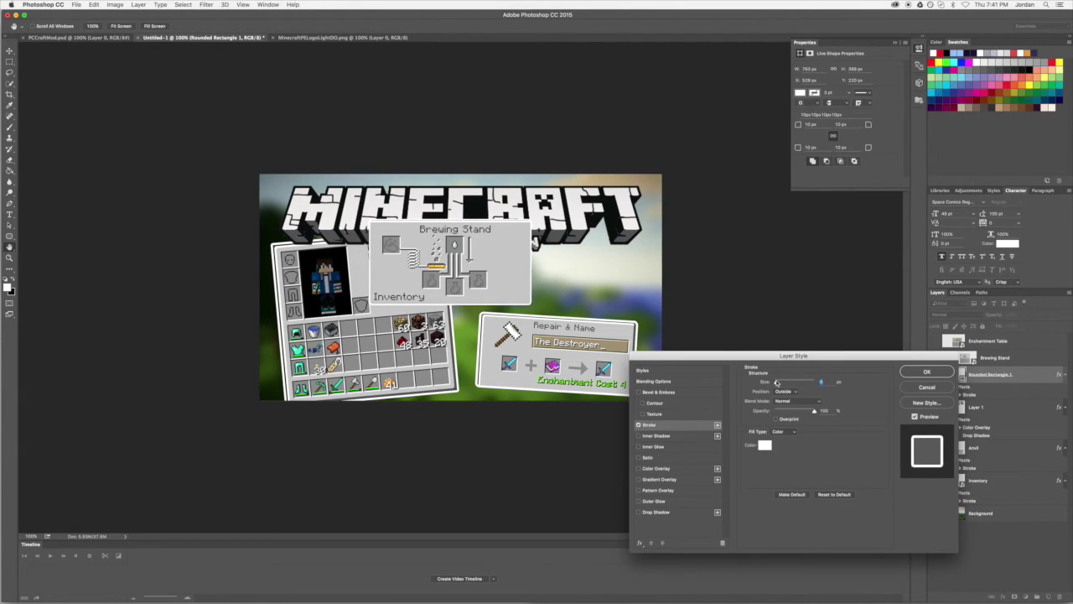
click(927, 371)
key(super+t)
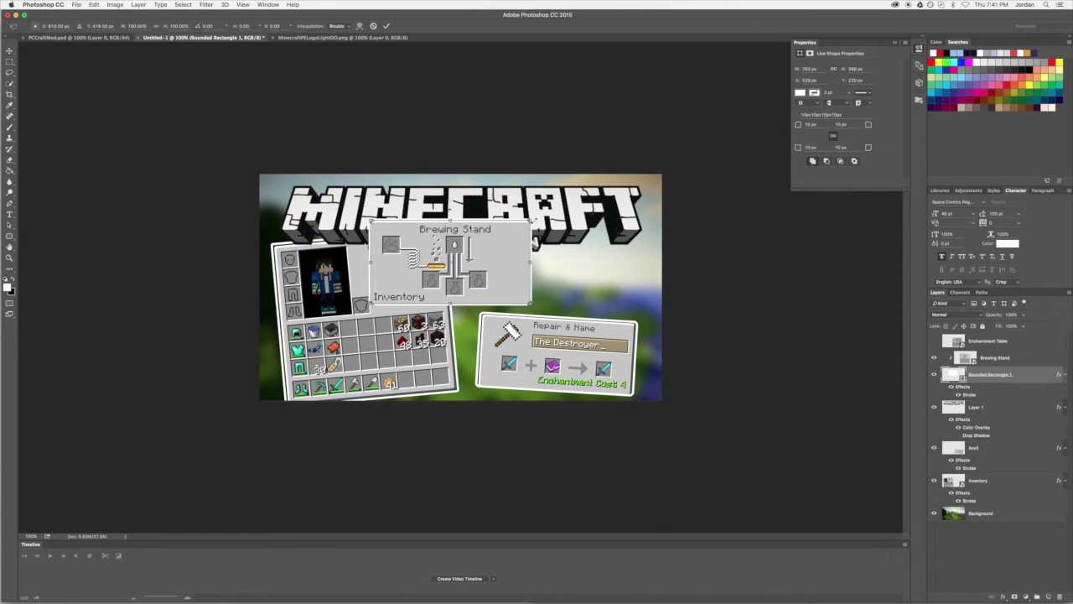
drag(531, 220, 510, 231)
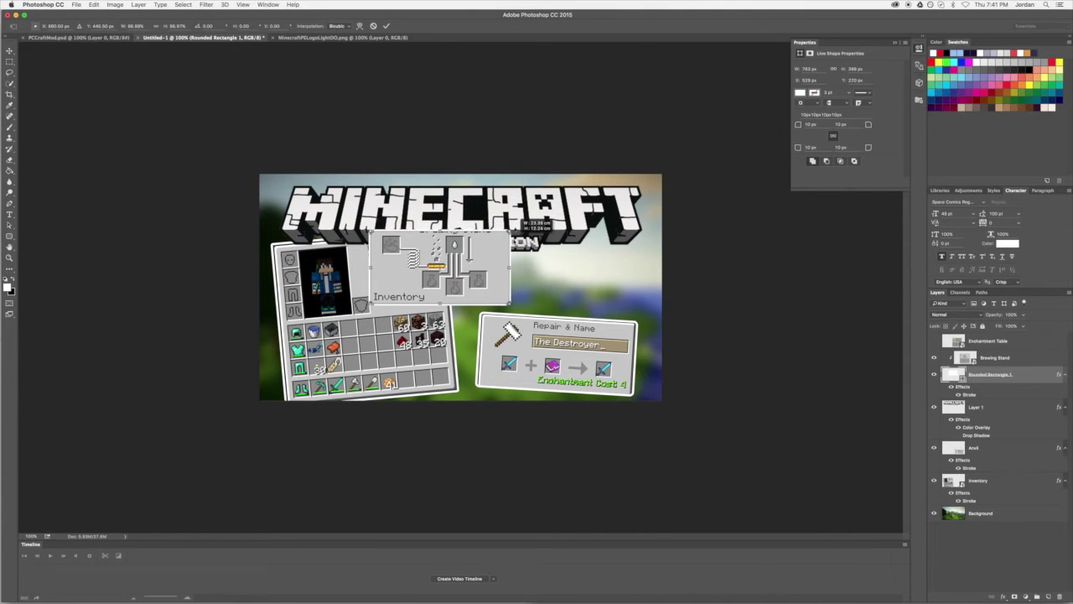
click(373, 27)
Merge the Brewing Stand and rounded rectangle layers, then scale the result to about 87% and move it beside the inventory image
right_click(992, 362)
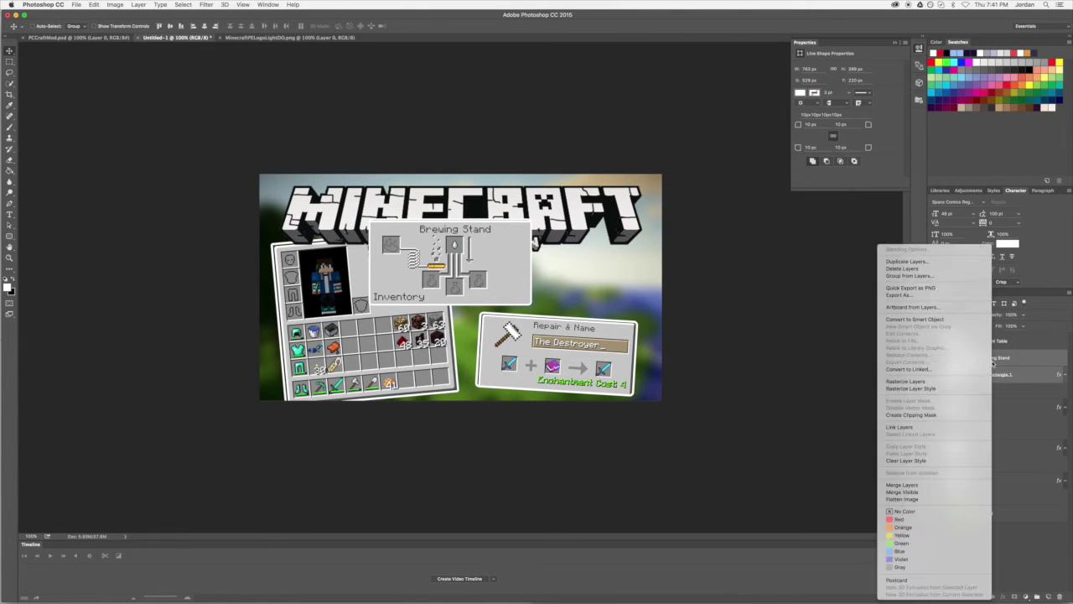
click(901, 485)
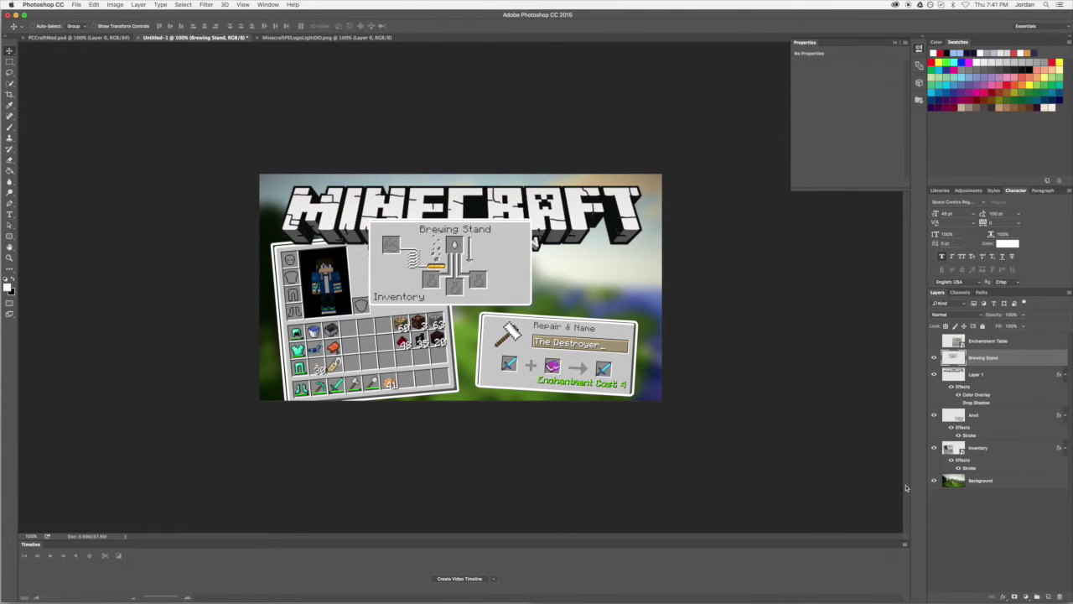
key(super+t)
drag(531, 221, 519, 227)
drag(445, 268, 521, 271)
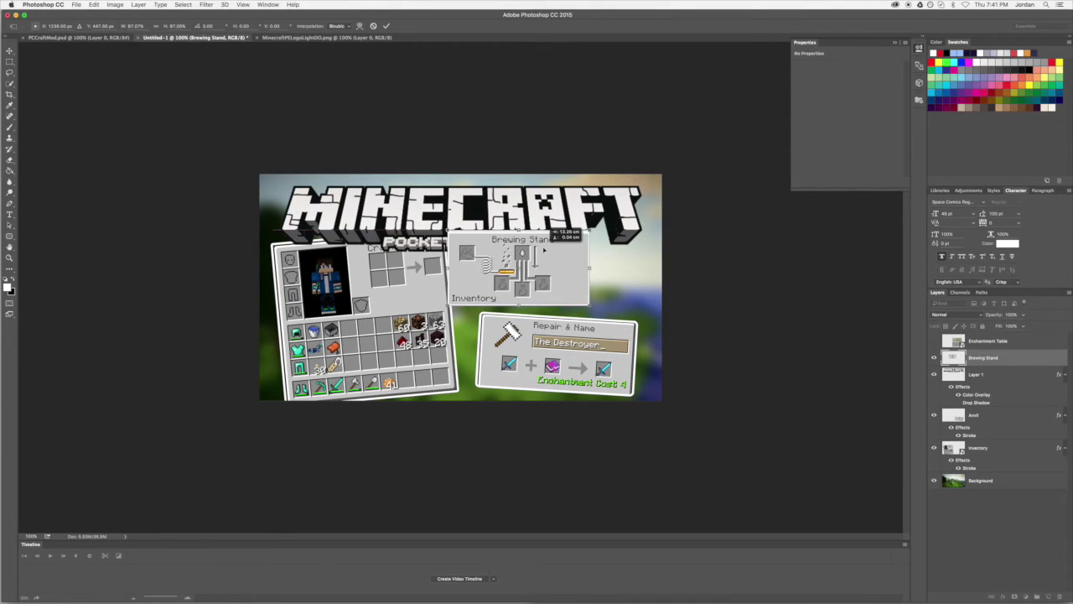
click(385, 26)
Move the Brewing Stand layer directly above Background and scale the image down slightly
drag(965, 358, 966, 472)
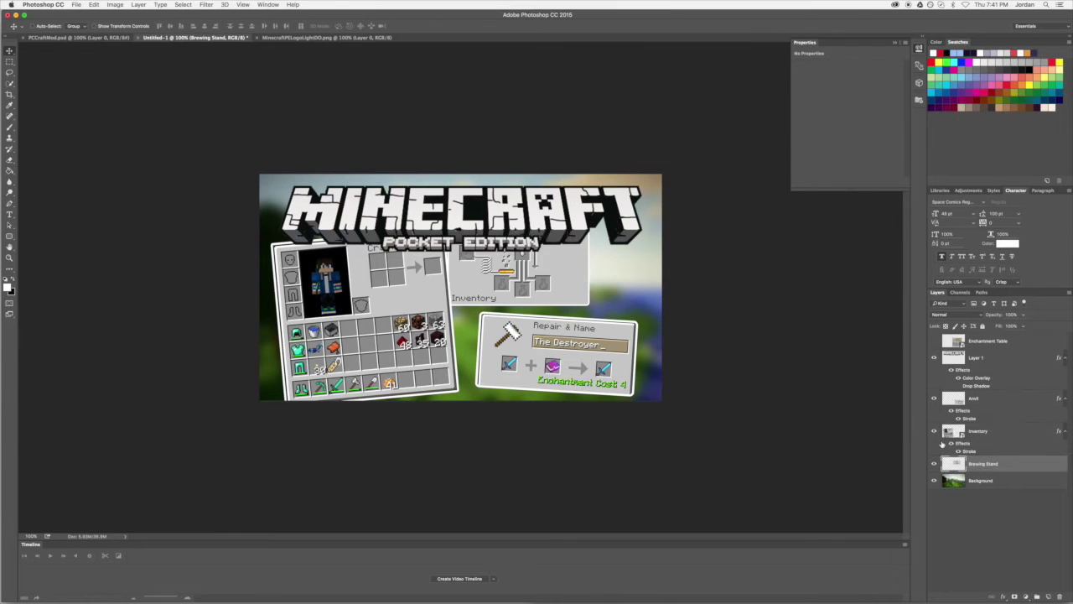
key(super+t)
mouse_move(589, 228)
mouse_down()
mouse_move(580, 244)
mouse_move(610, 241)
mouse_move(600, 227)
mouse_move(574, 238)
mouse_up()
click(384, 26)
Compare with the PCCraftMod.psd layout, then shrink the Brewing Stand image, move it above the anvil and rotate it slightly clockwise
click(90, 38)
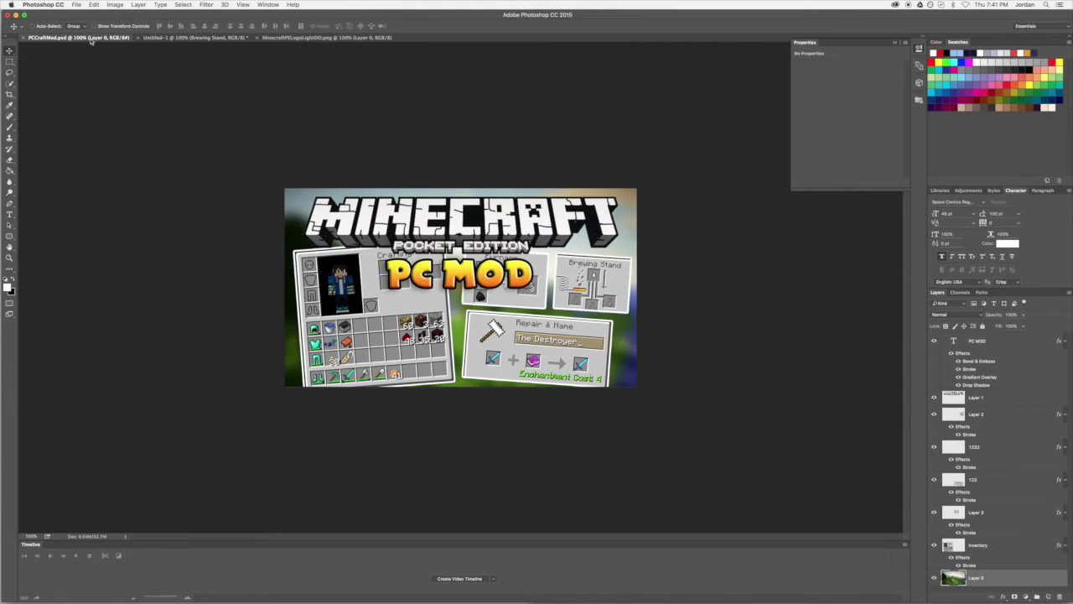
click(194, 38)
click(94, 4)
key(super+t)
drag(536, 267, 611, 277)
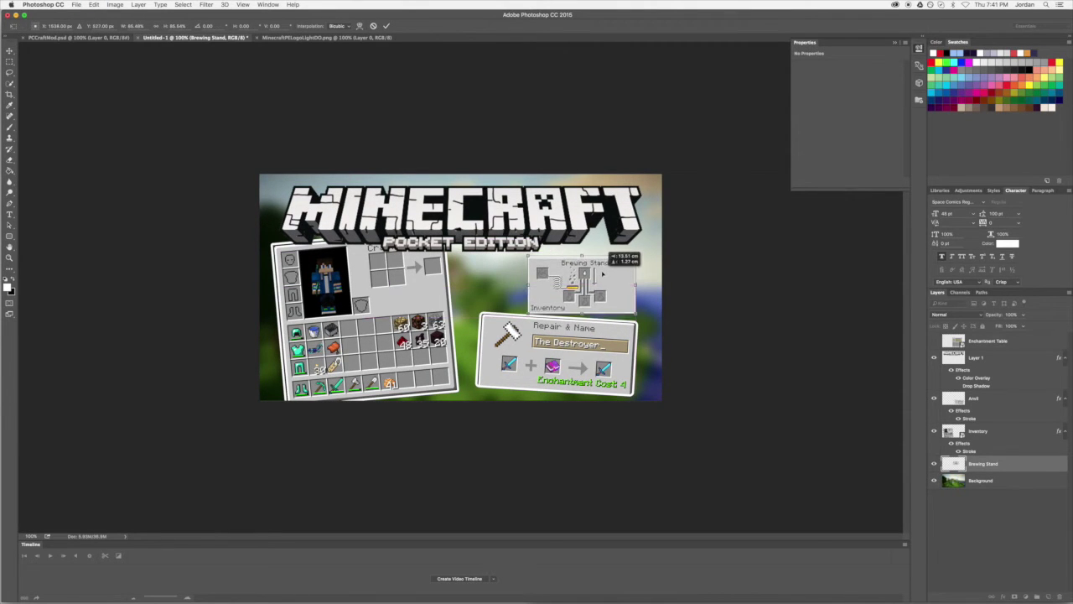
drag(662, 236, 667, 247)
drag(604, 270, 613, 265)
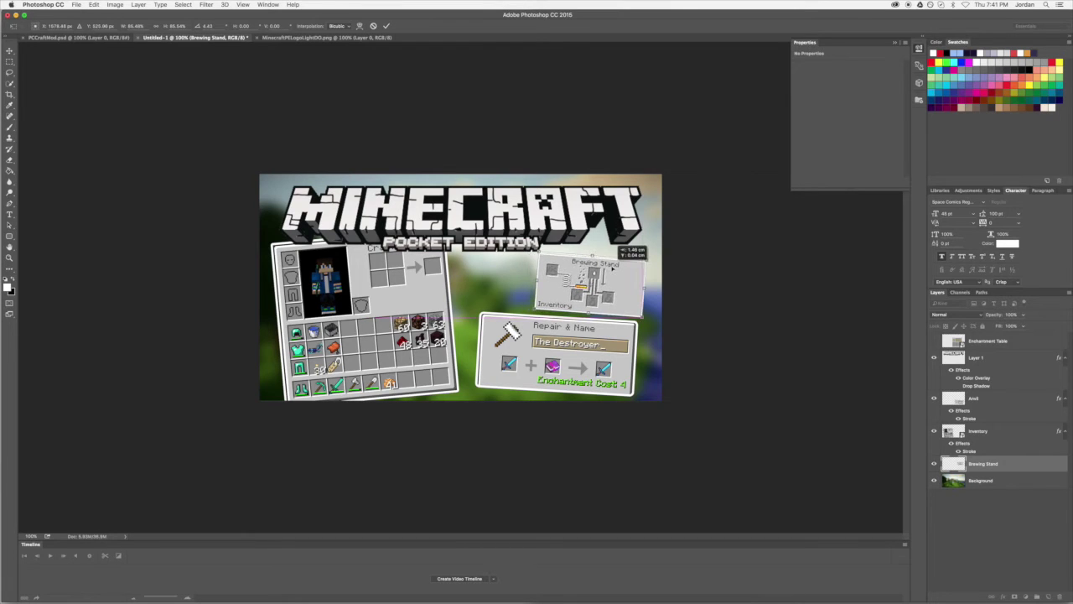
click(386, 26)
Check the PCCraftMod.psd reference again, then undo the Brewing Stand edits back to before its layers were merged
click(79, 38)
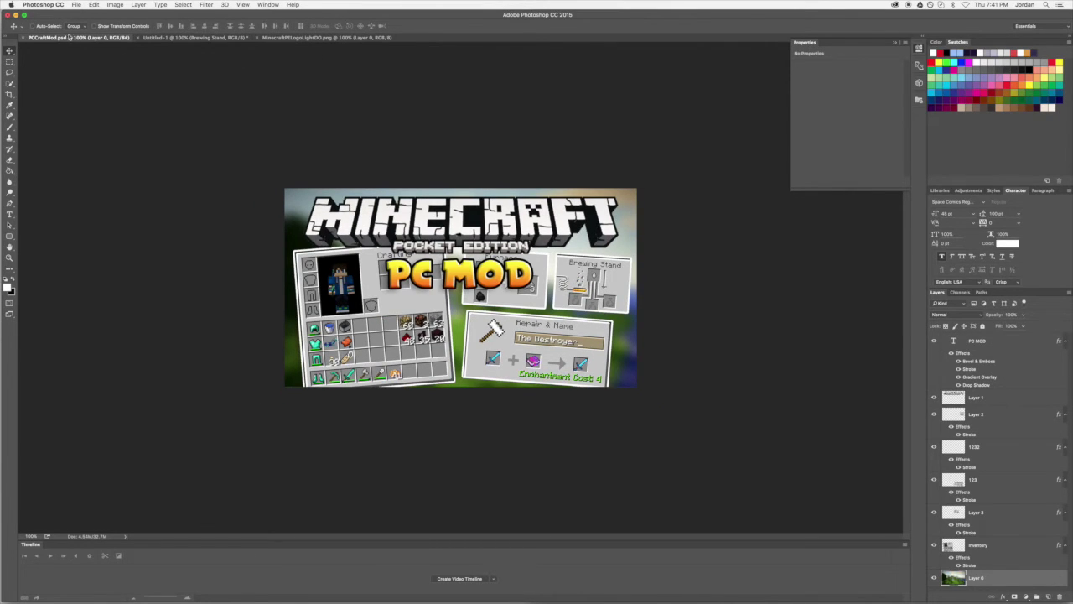
click(201, 37)
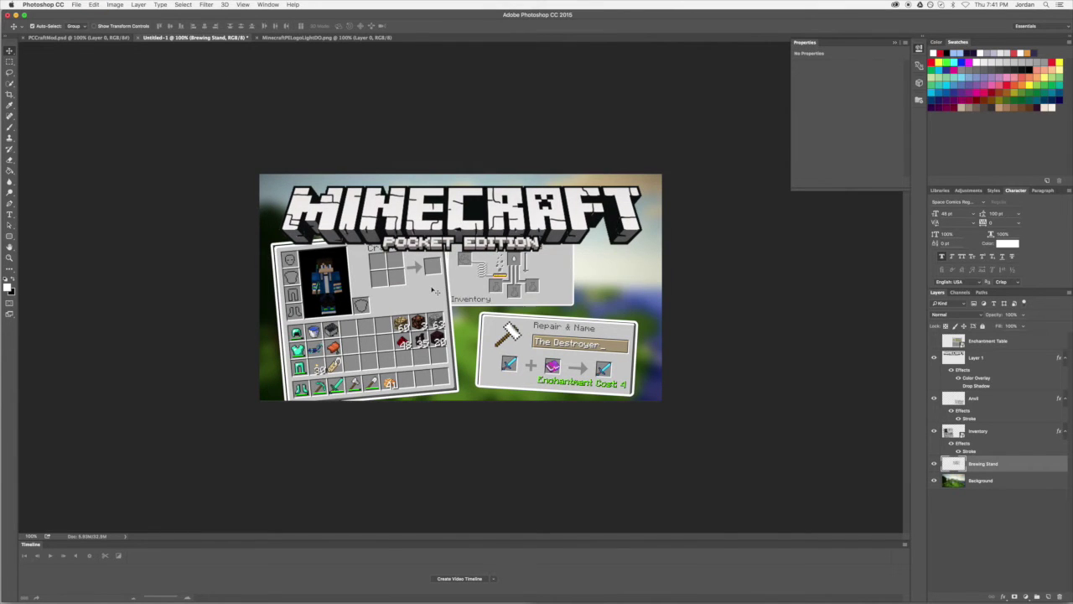
key(super+bracketright)
key(super+bracketright)
key(super+bracketright)
key(shift+Left)
key(shift+Left)
key(shift+Left)
key(shift+Left)
key(shift+Left)
key(shift+Left)
key(shift+Left)
key(shift+Left)
key(shift+Left)
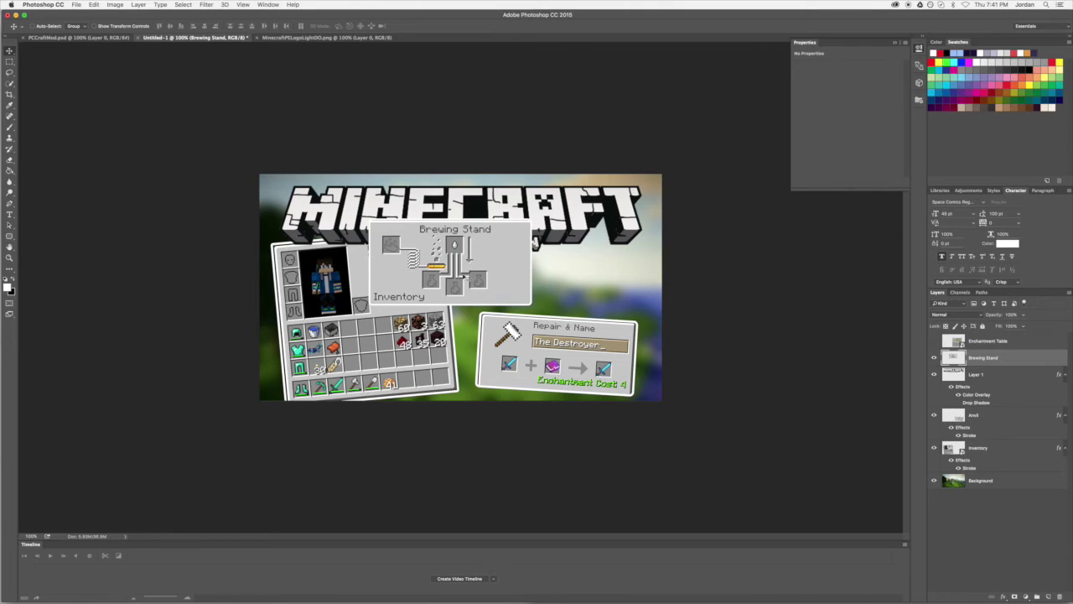
key(super+v)
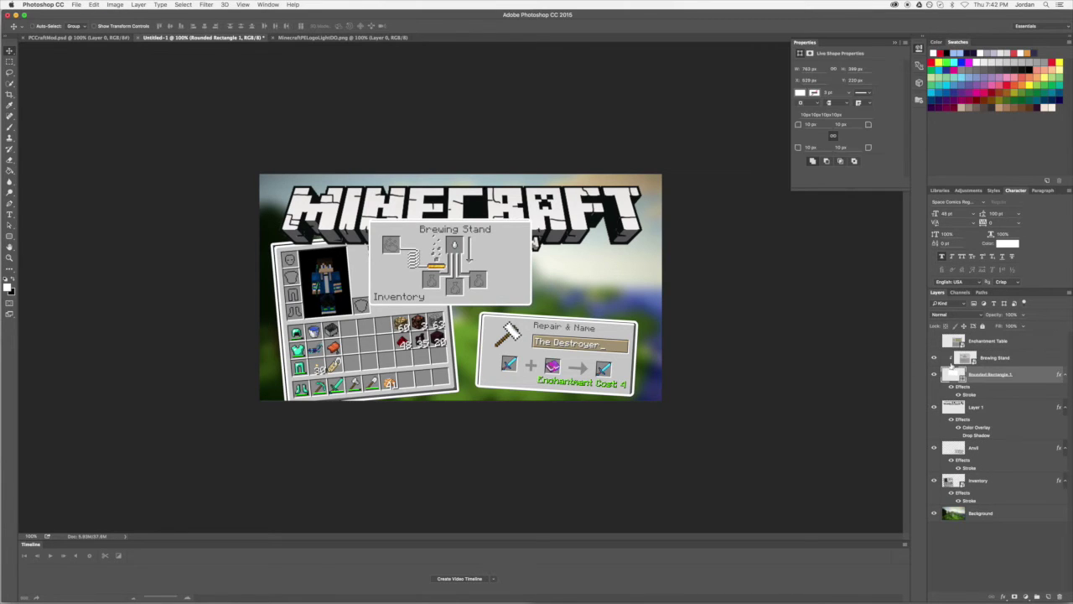
Crop the Brewing Stand more tightly by resizing its rounded rectangle to about 480 × 374 px around the title and brewing diagram
drag(475, 277, 508, 260)
key(super+t)
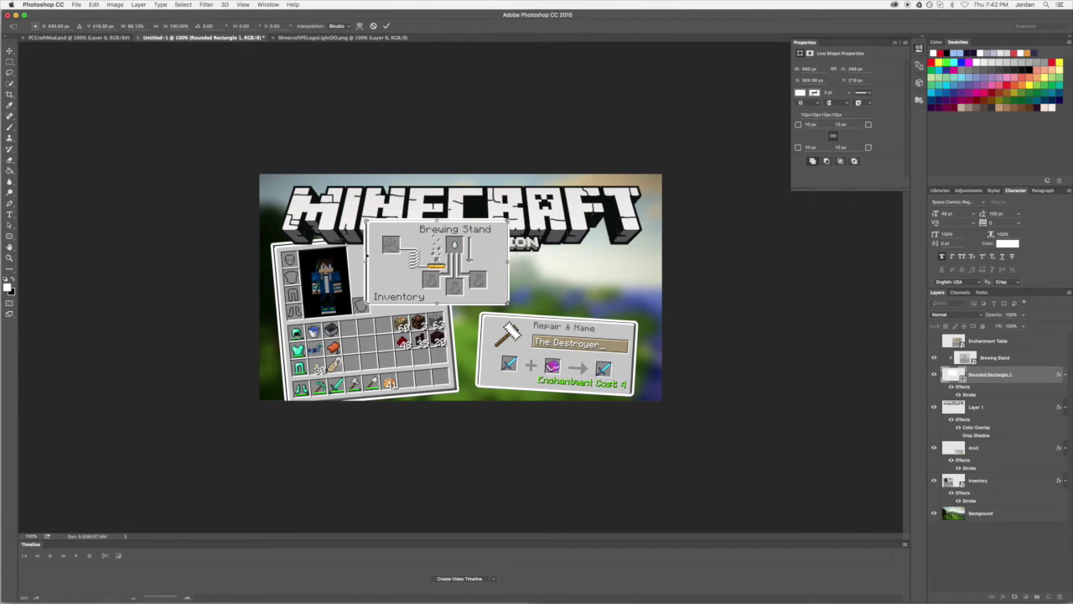
drag(369, 262, 405, 262)
drag(456, 303, 459, 300)
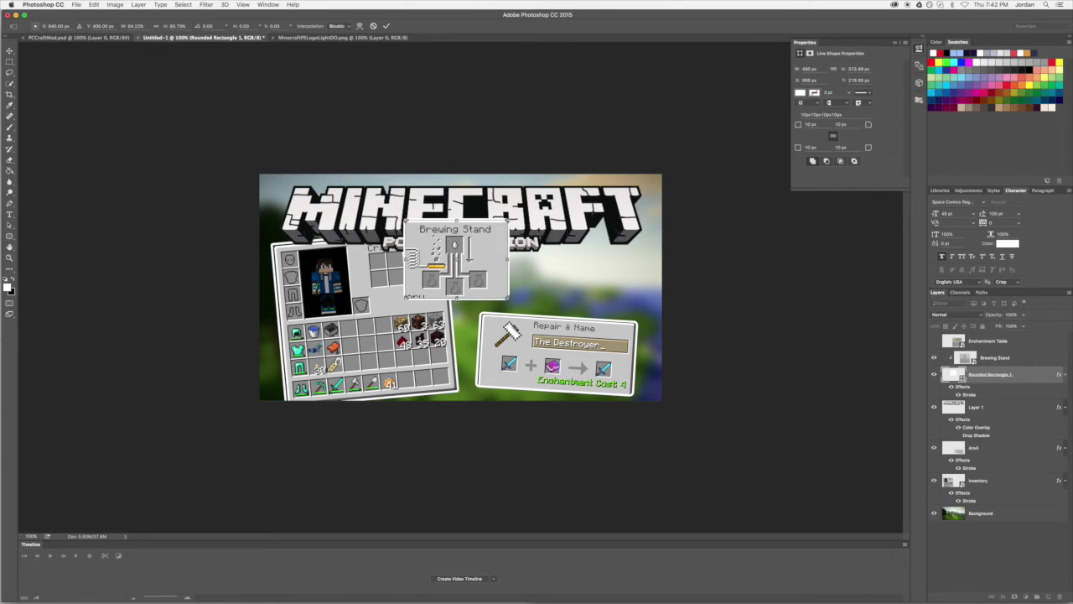
key(Return)
key(ctrl+t)
mouse_move(506, 222)
mouse_down()
mouse_move(495, 230)
mouse_move(506, 221)
mouse_up()
key(Return)
Merge the cropped Brewing Stand and rounded rectangle layers into a single layer
right_click(995, 360)
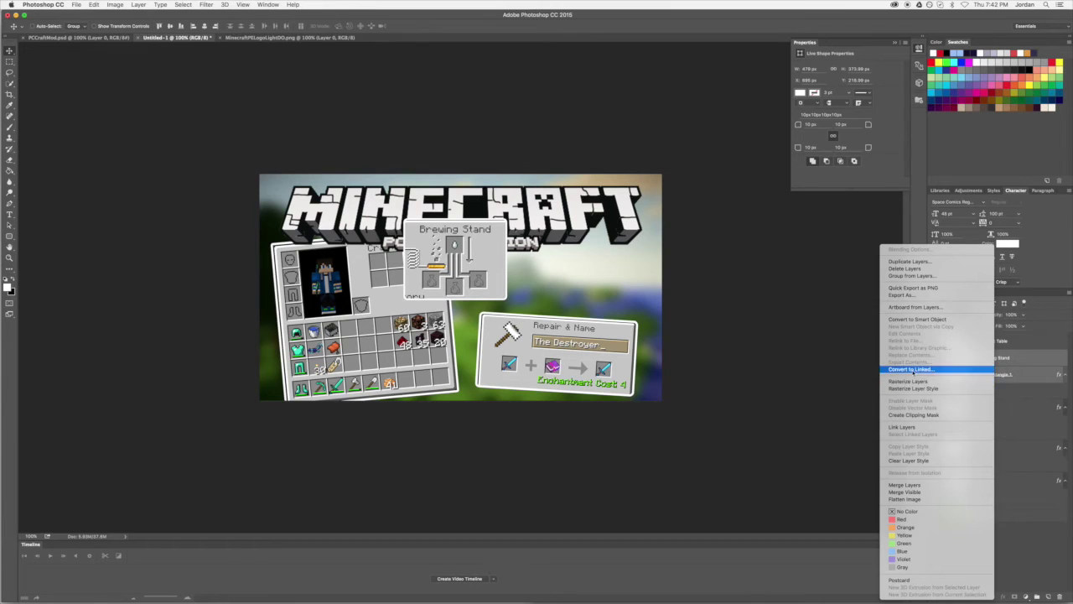
click(913, 486)
Move the merged Brewing Stand image above the anvil, shrink and tilt it slightly clockwise, and place its layer directly above Background
key(ctrl+t)
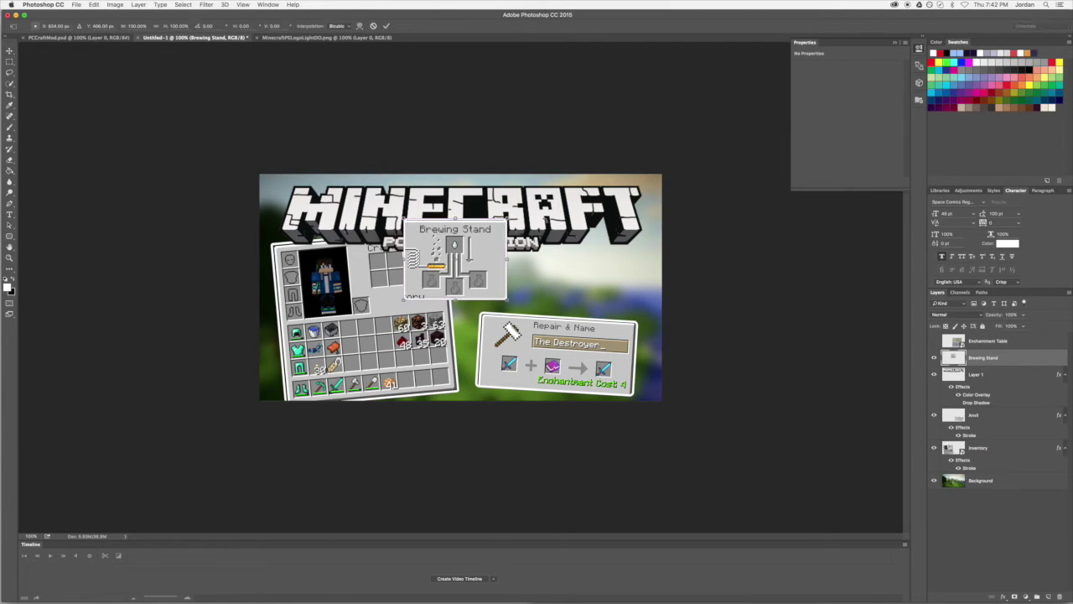
drag(445, 269, 582, 281)
mouse_move(646, 234)
mouse_down()
mouse_move(635, 242)
mouse_move(665, 232)
mouse_move(633, 240)
mouse_up()
click(386, 26)
drag(977, 357, 992, 461)
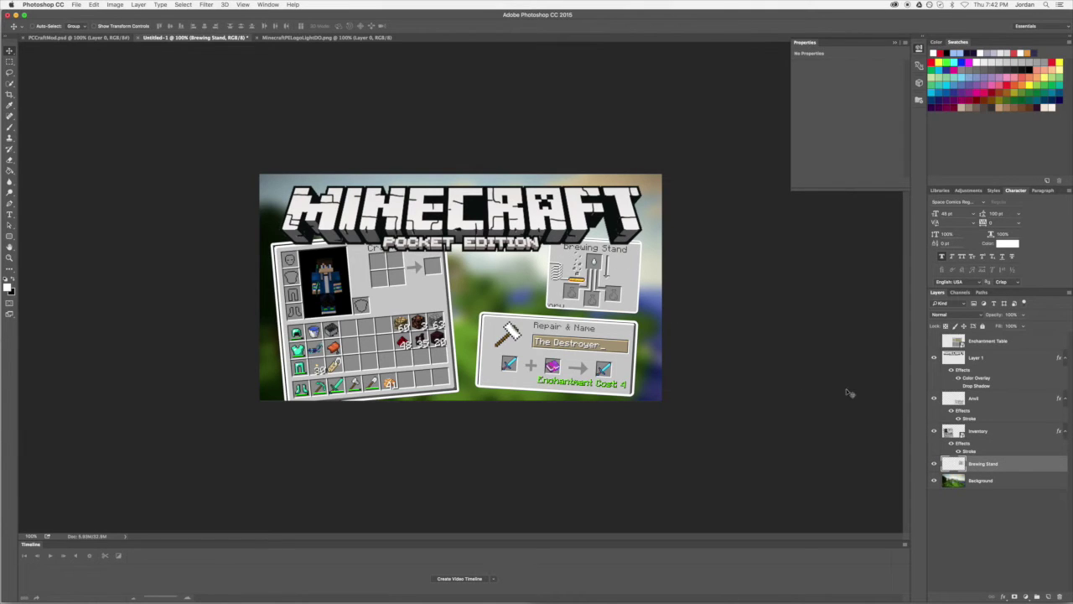
Move the Brewing Stand image down slightly and shrink it a little so its title clears the logo
drag(639, 287, 639, 290)
key(ctrl+t)
drag(547, 242, 557, 248)
click(374, 26)
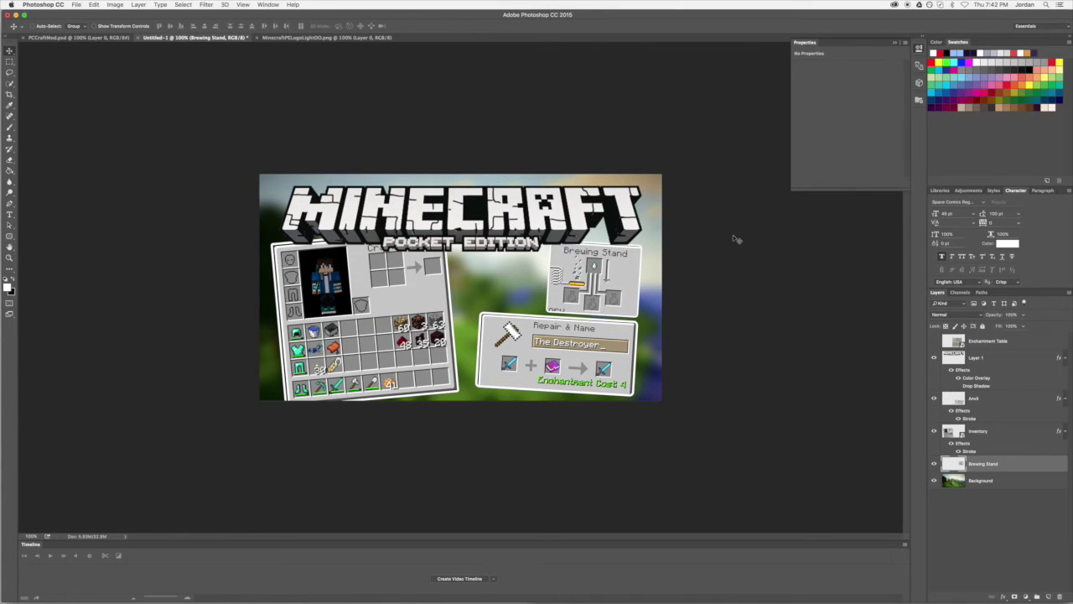
key(ctrl+z)
key(ctrl+t)
drag(547, 242, 555, 247)
click(385, 26)
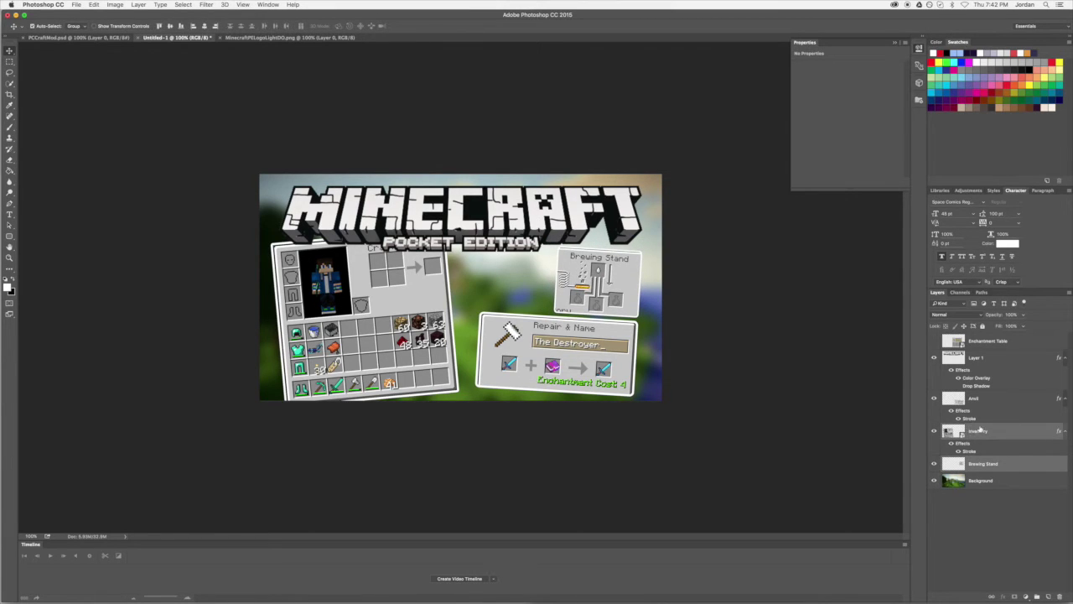
Nudge the Anvil and Brewing Stand images down slightly together
super+click(975, 398)
drag(607, 328, 608, 331)
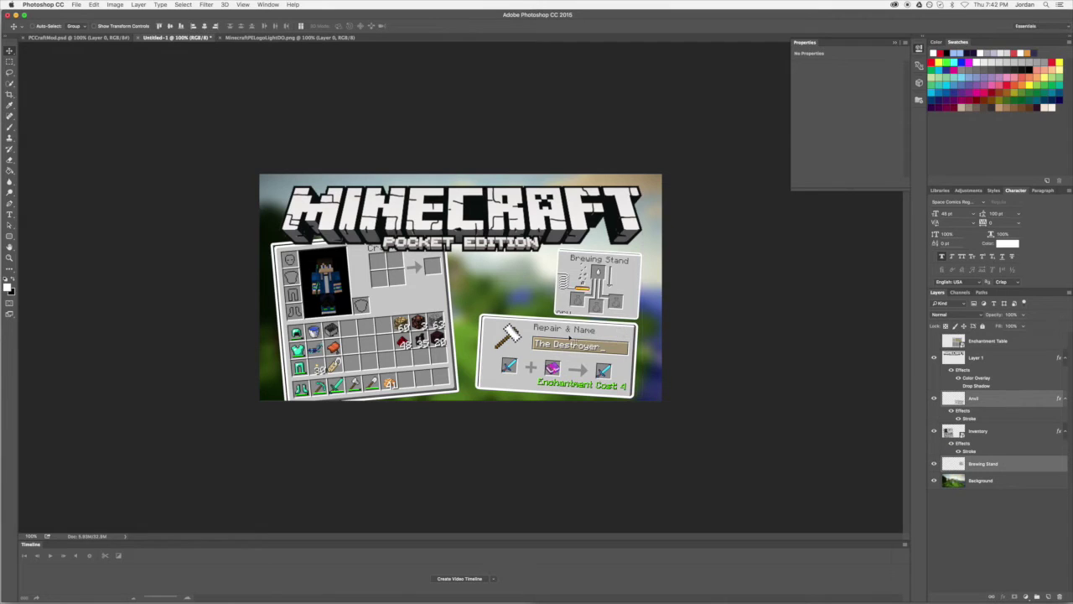
key(ctrl+t)
click(385, 26)
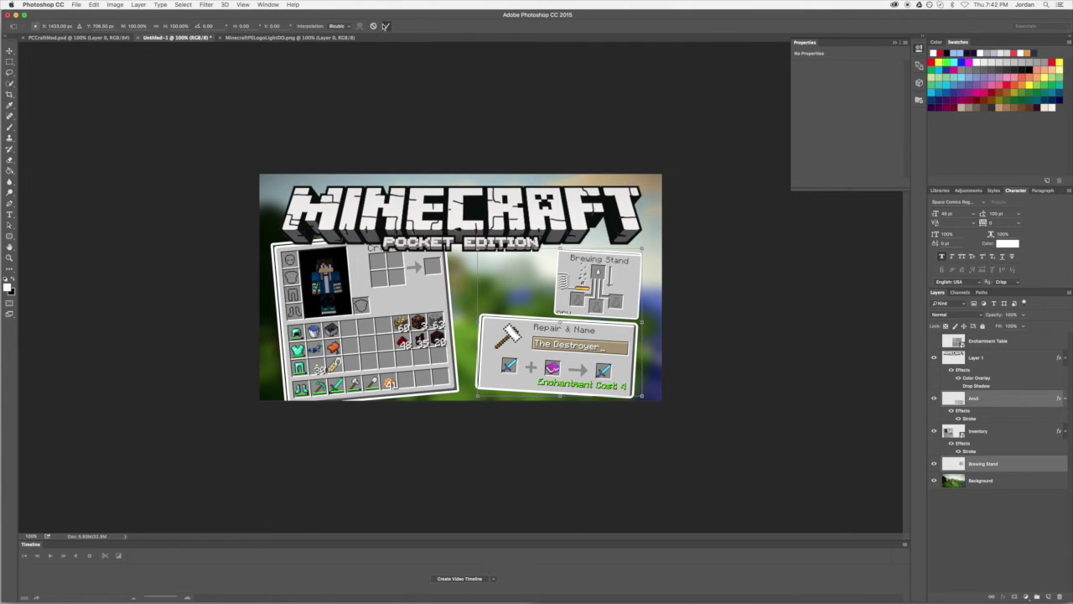
drag(560, 352, 559, 350)
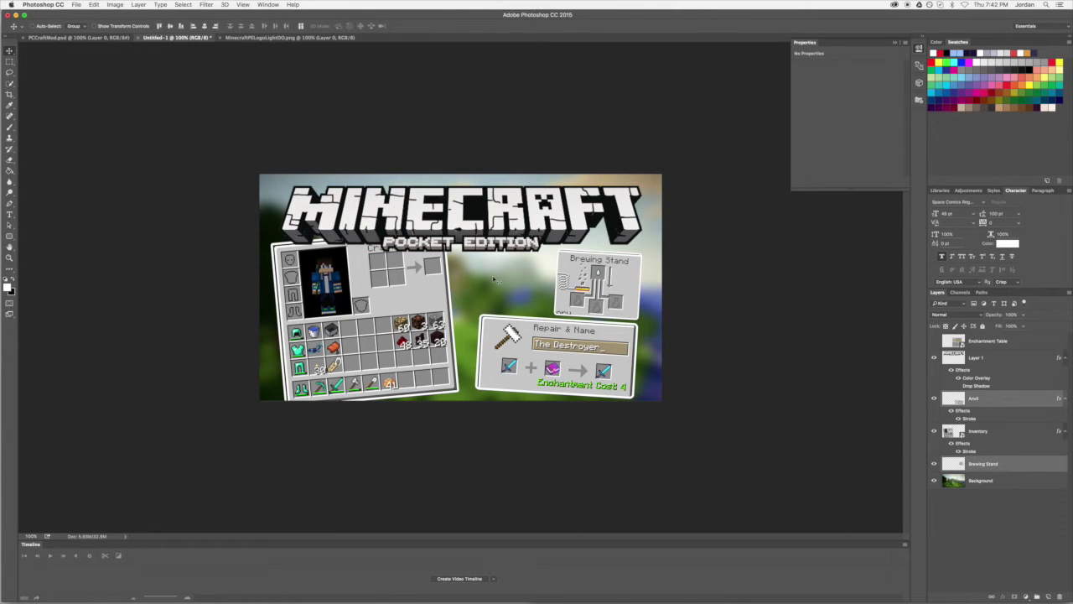
Show the Enchantment Table layer and compare the layout with the PCCraftMod.psd reference
click(934, 341)
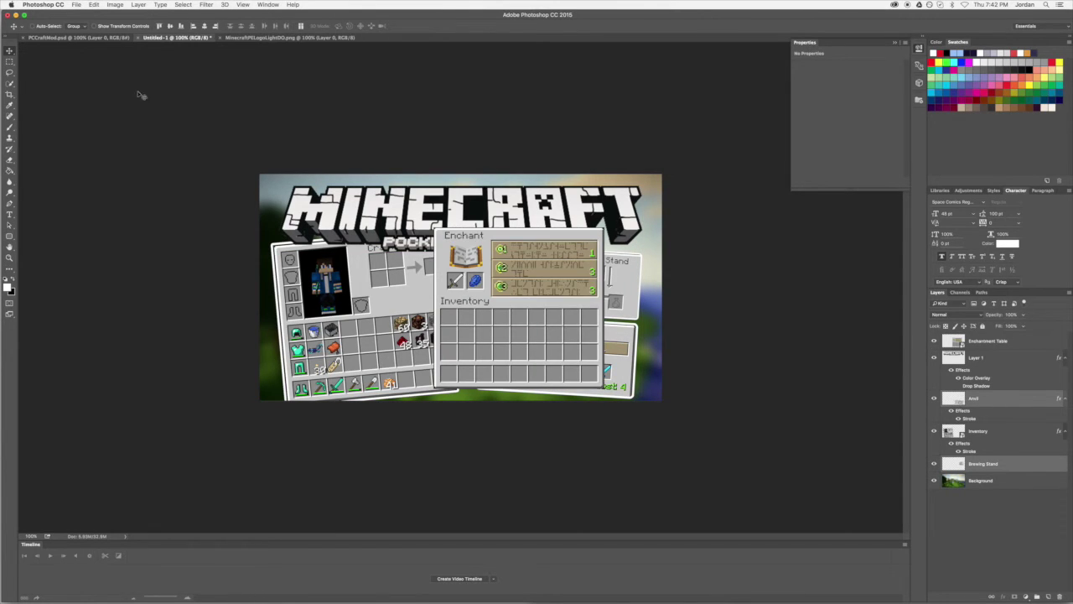
click(99, 38)
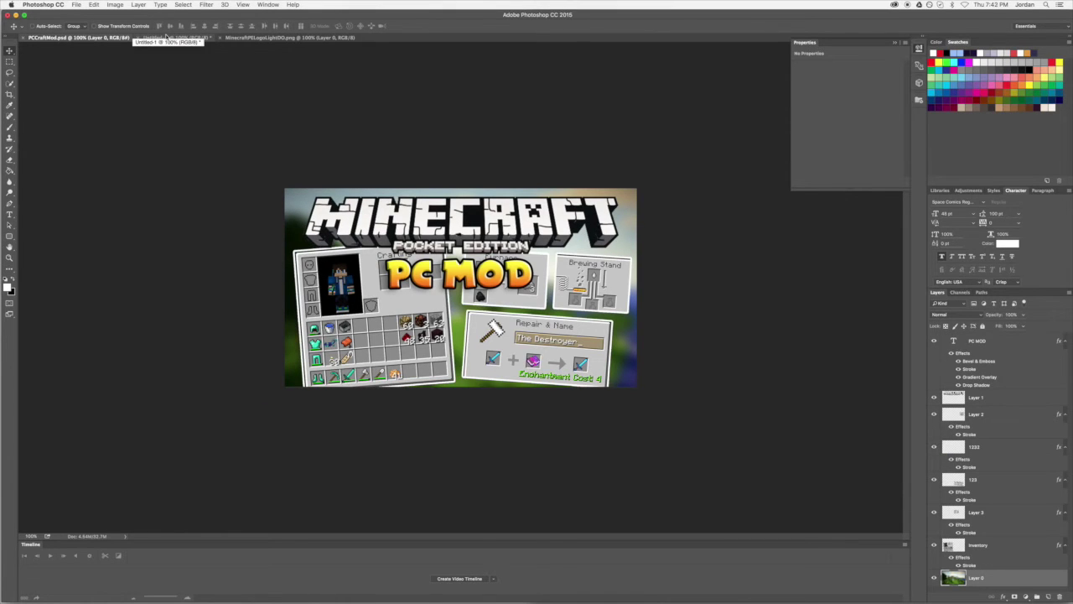
click(167, 38)
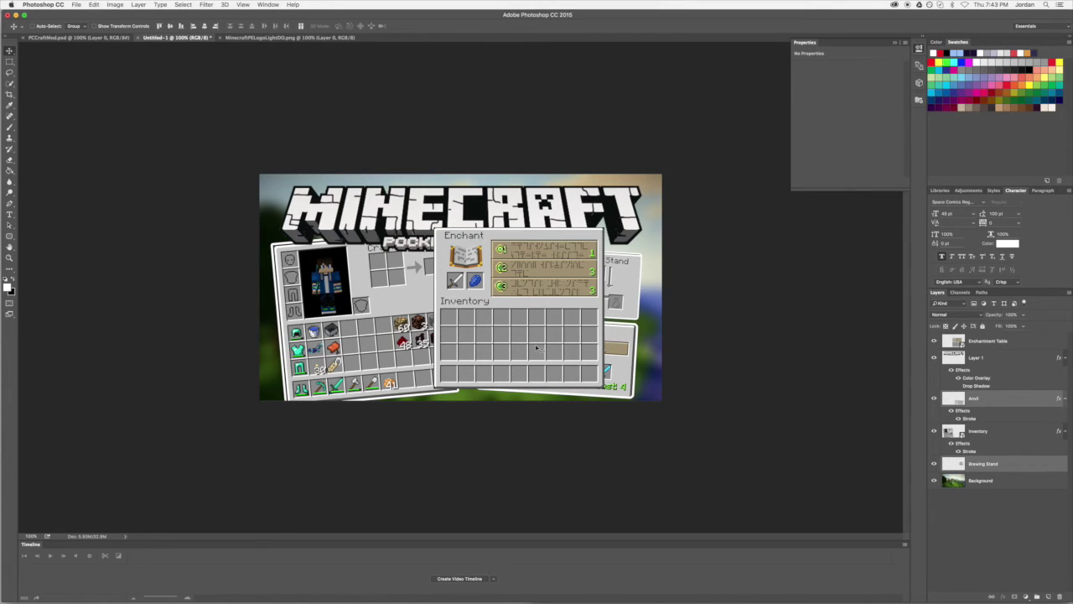
Draw a white rounded rectangle about 823 × 336 px over the upper enchanting section of the Enchantment Table, as the topmost layer
click(9, 237)
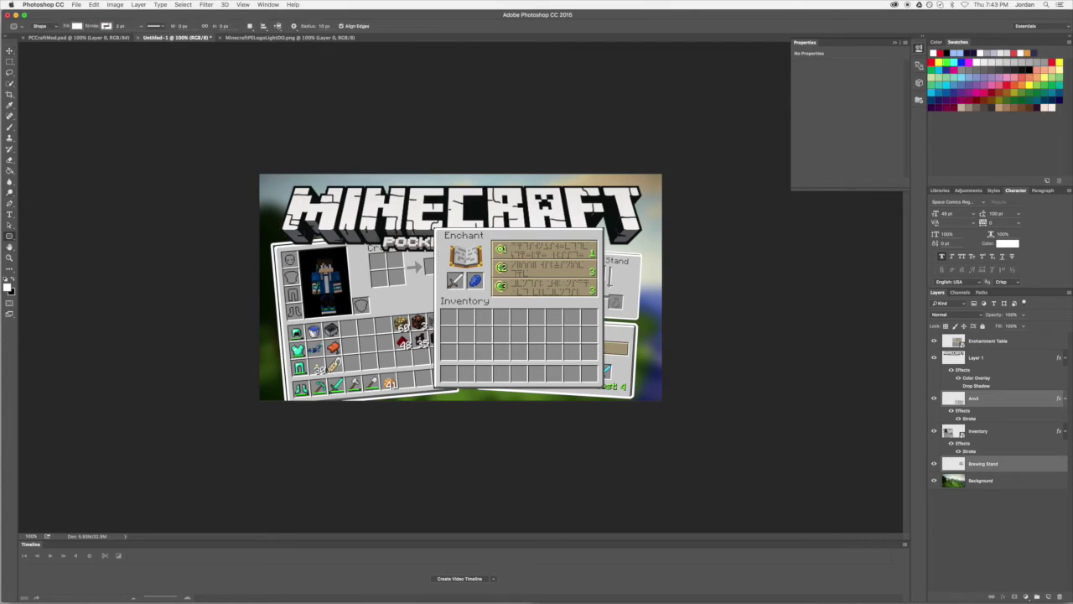
drag(545, 252, 610, 279)
key(v)
drag(990, 404, 989, 333)
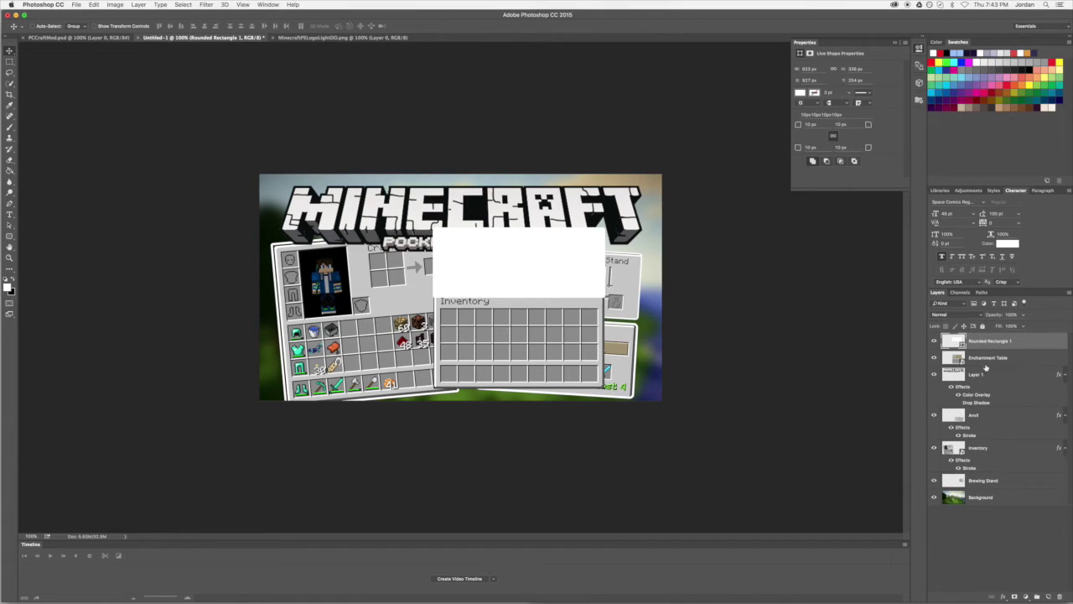
Place the Enchantment Table layer above the rounded rectangle and clip it to that shape
double_click(987, 359)
click(926, 388)
drag(980, 359, 978, 338)
right_click(978, 343)
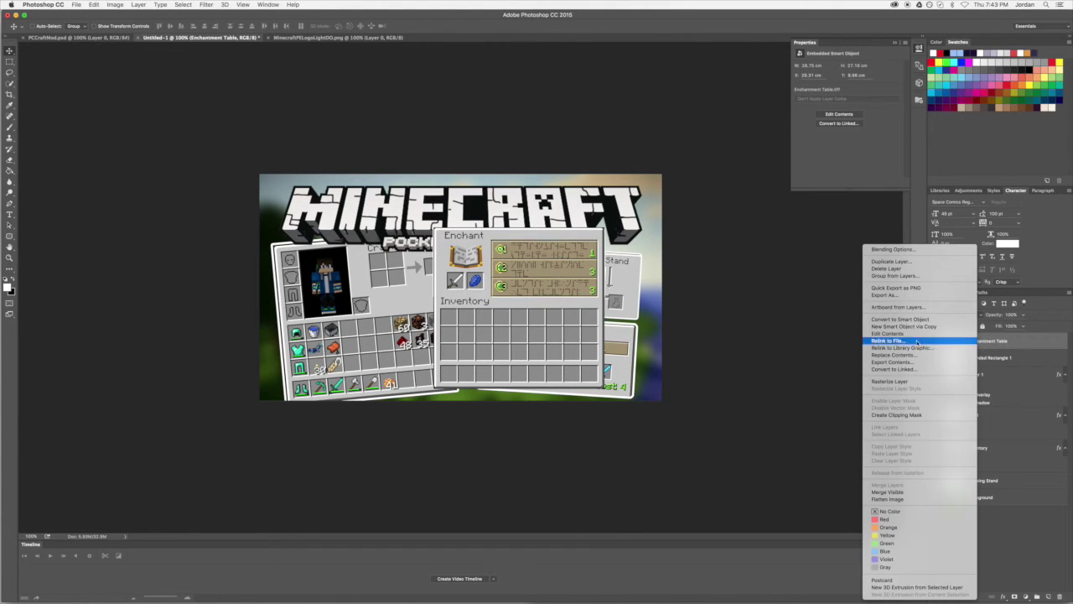
click(897, 414)
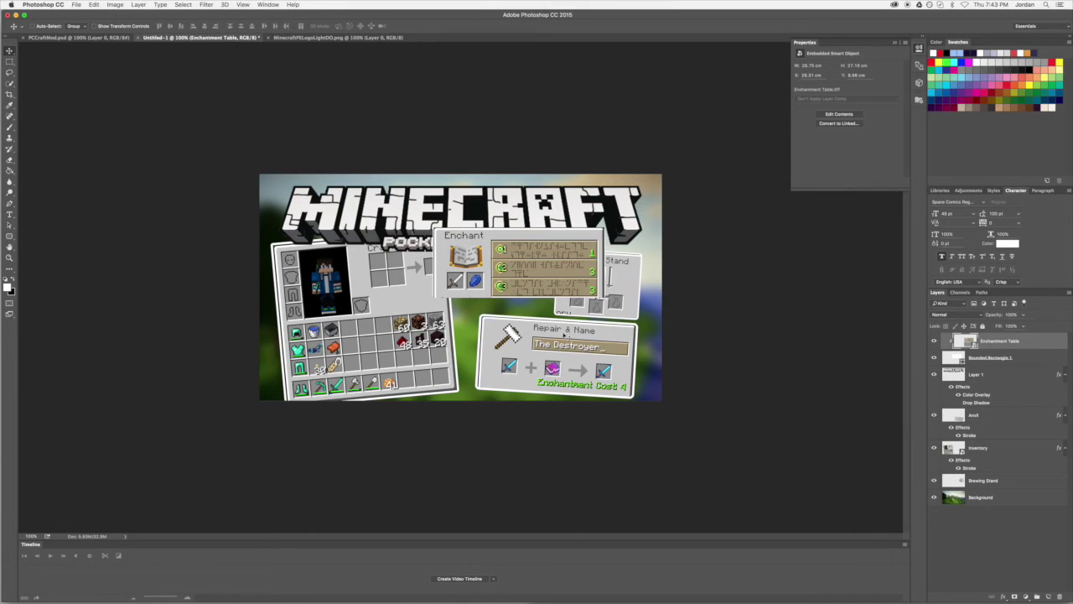
key(super+t)
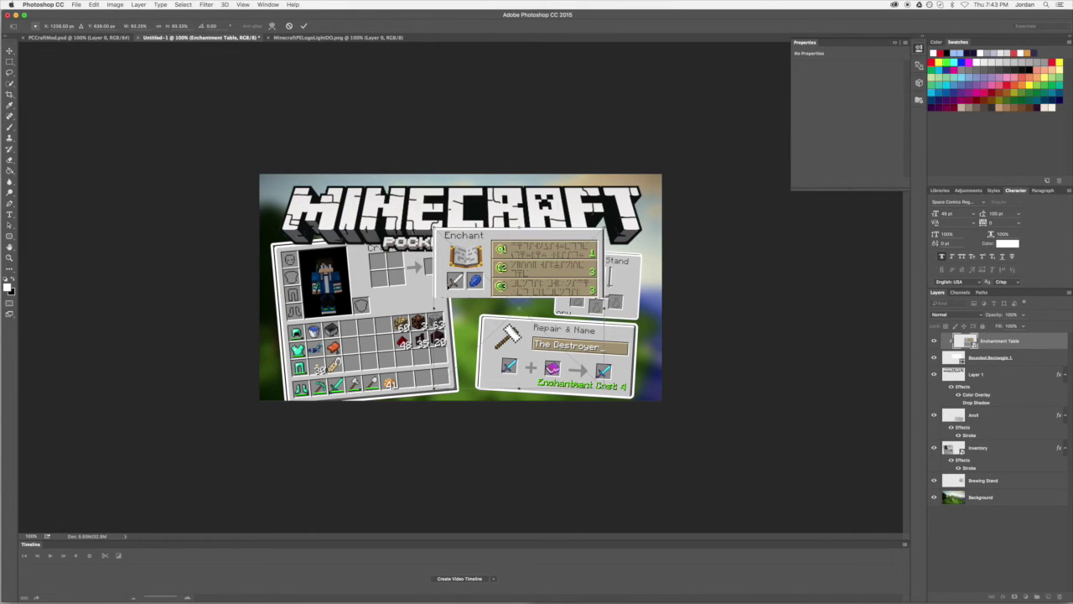
click(304, 26)
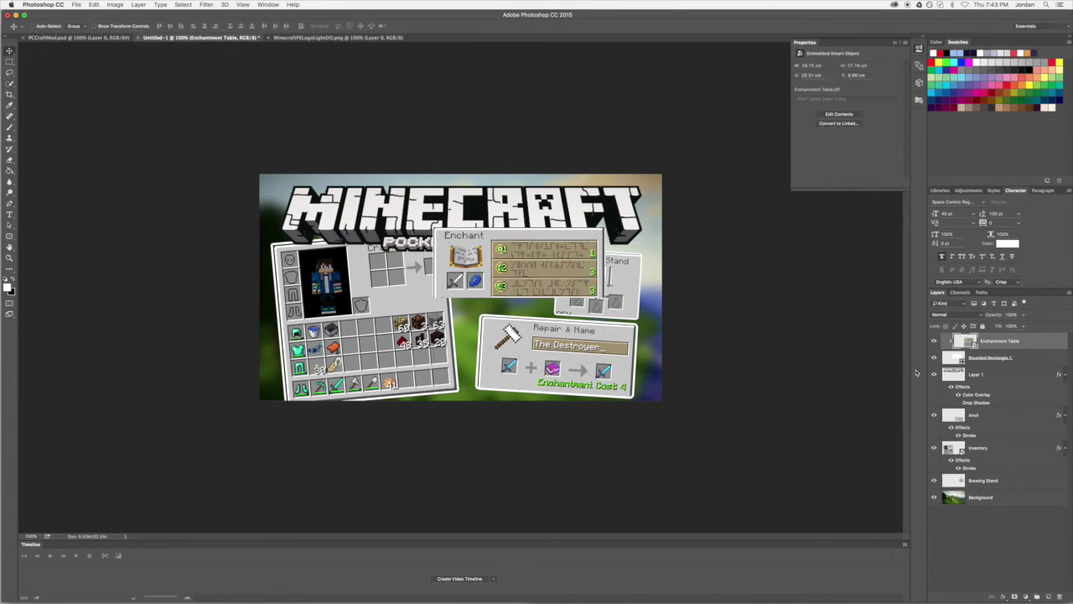
Crop the Enchantment Table more tightly by narrowing its rounded rectangle to about 475 px wide
click(969, 358)
key(super+t)
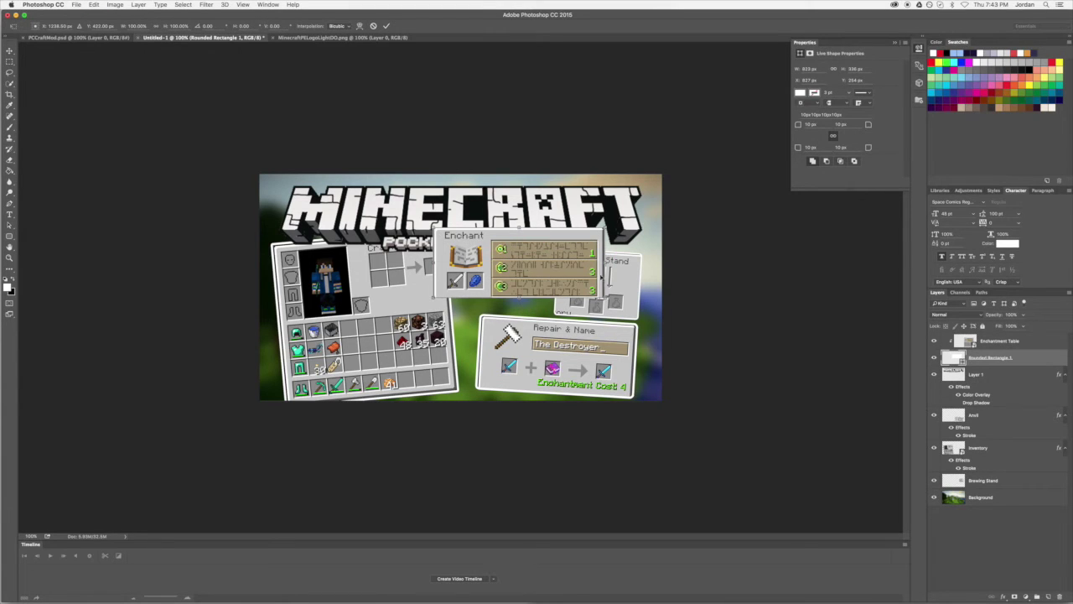
drag(603, 263, 508, 269)
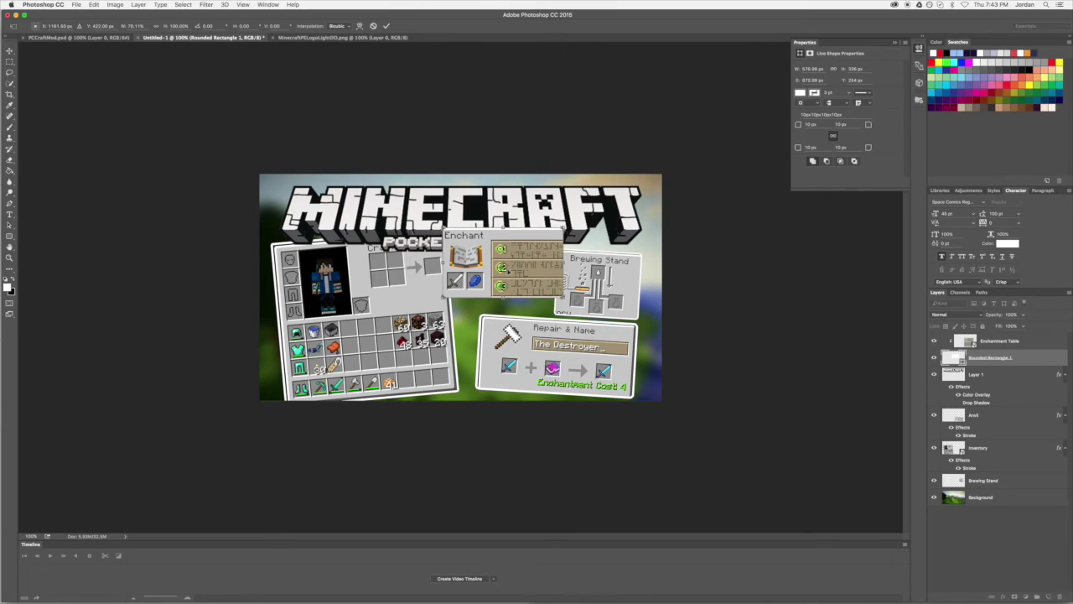
drag(563, 267, 542, 266)
click(386, 25)
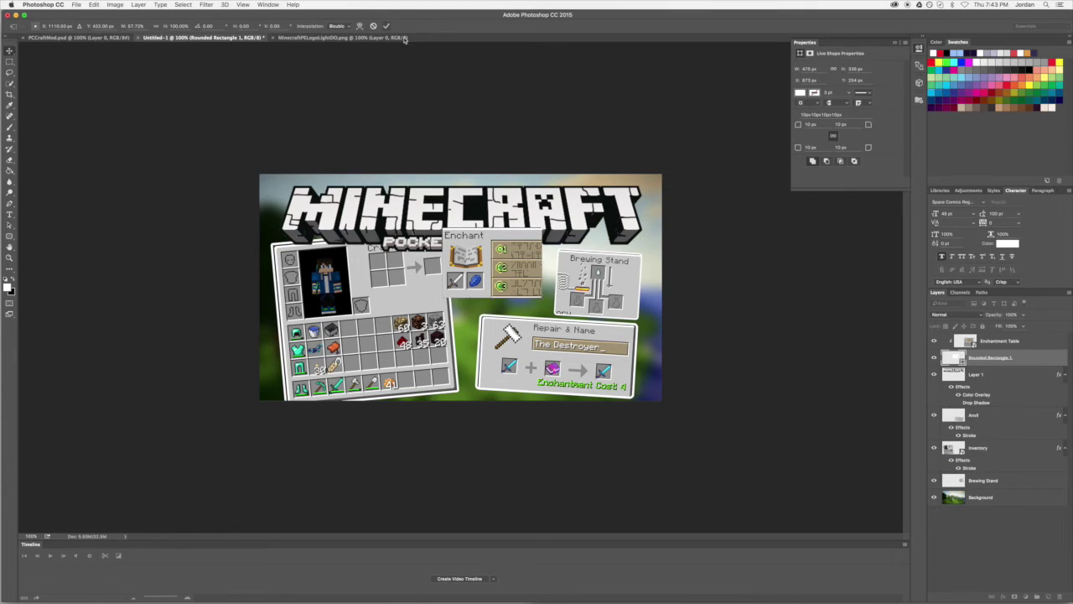
Add a white outside stroke to the Enchantment Table's rounded rectangle
click(1003, 596)
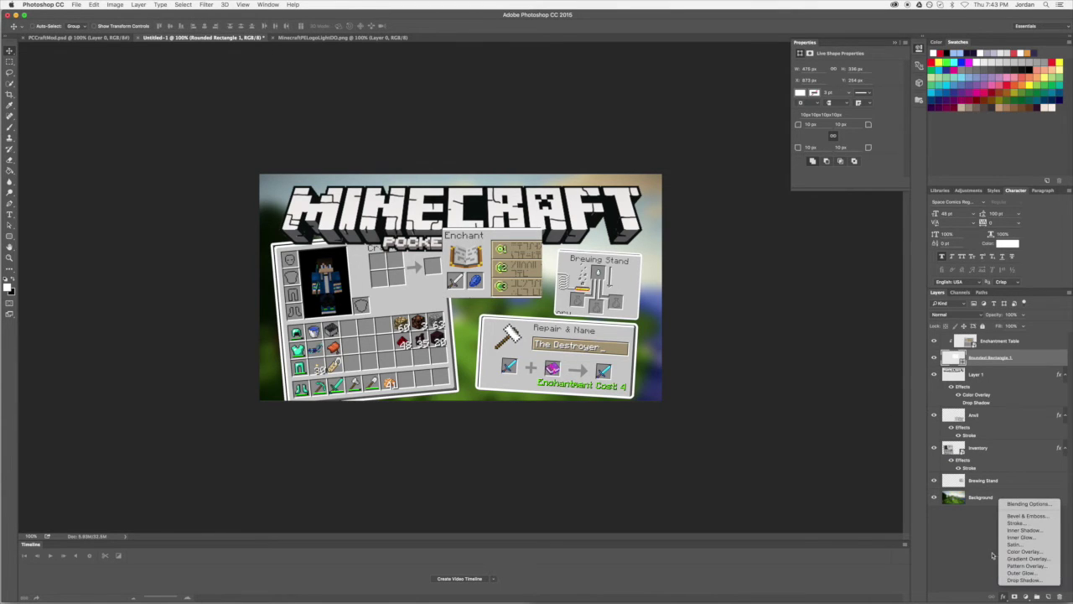
click(1016, 523)
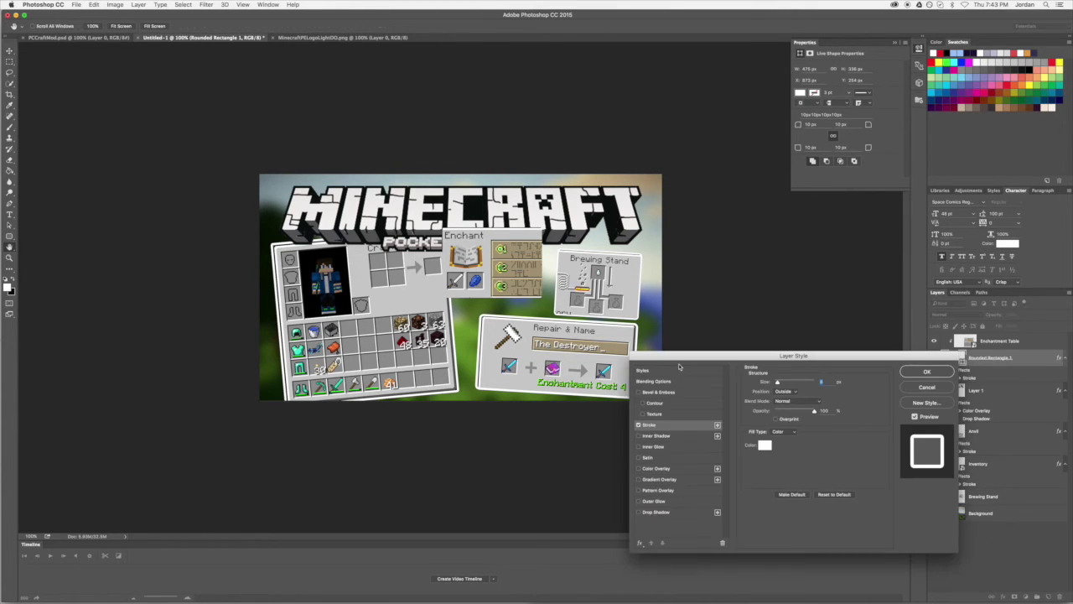
click(928, 371)
key(super+t)
drag(543, 228, 529, 237)
click(373, 28)
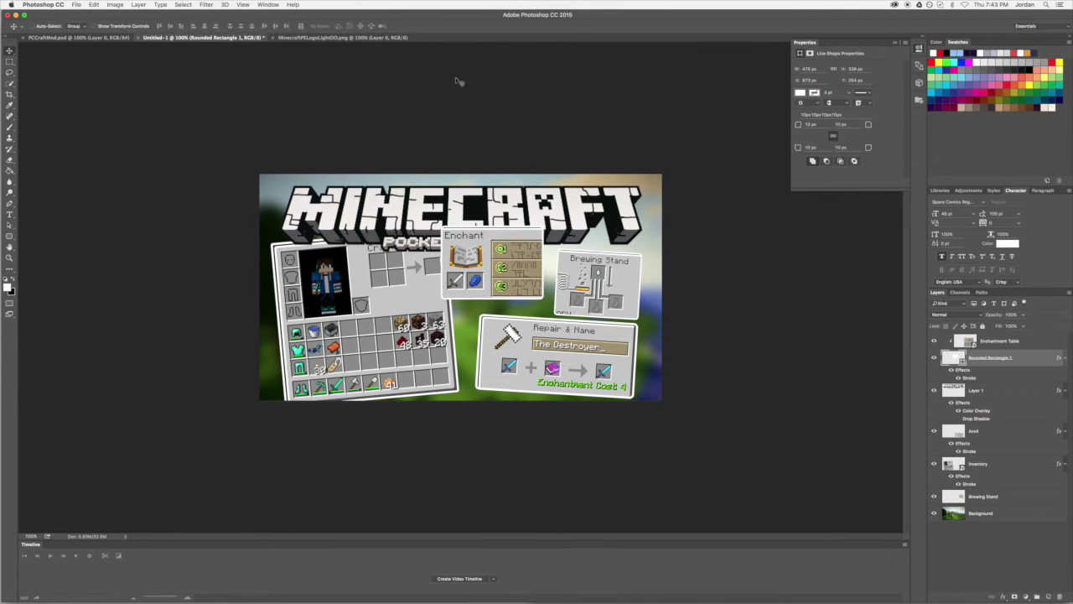
Merge the clipped Enchantment Table and its rounded rectangle into a single layer
shift+click(990, 344)
right_click(990, 347)
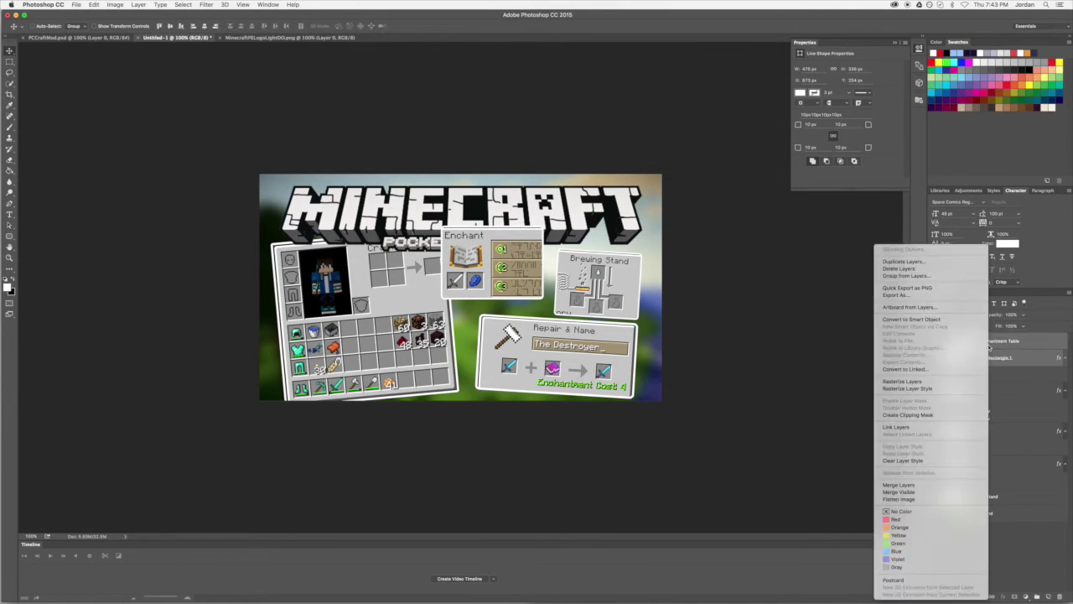
click(899, 485)
key(super+t)
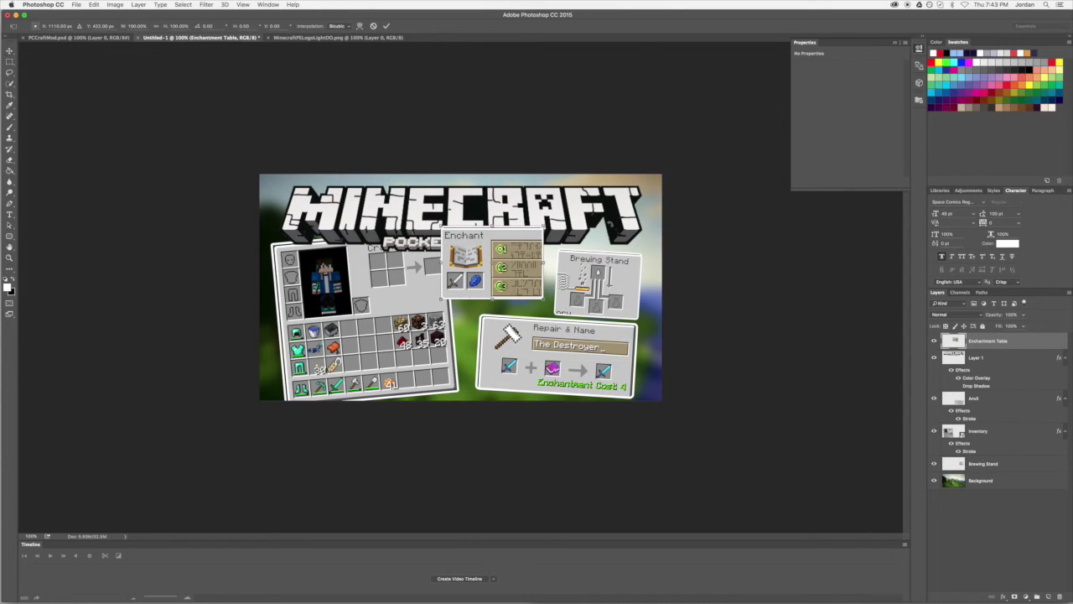
drag(545, 229, 547, 252)
drag(500, 283, 506, 276)
click(386, 26)
click(369, 37)
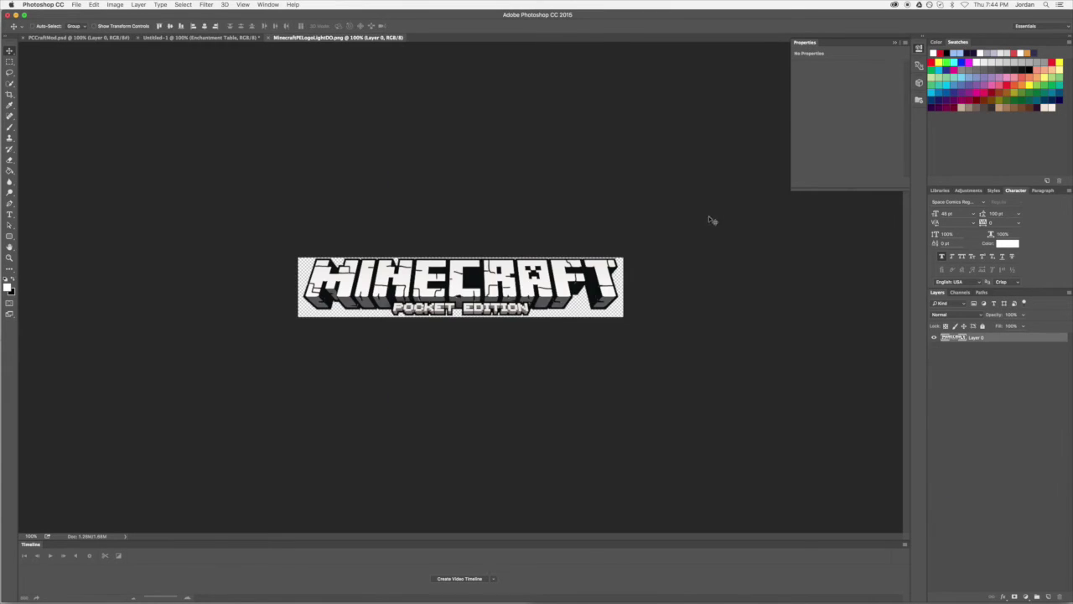
click(201, 37)
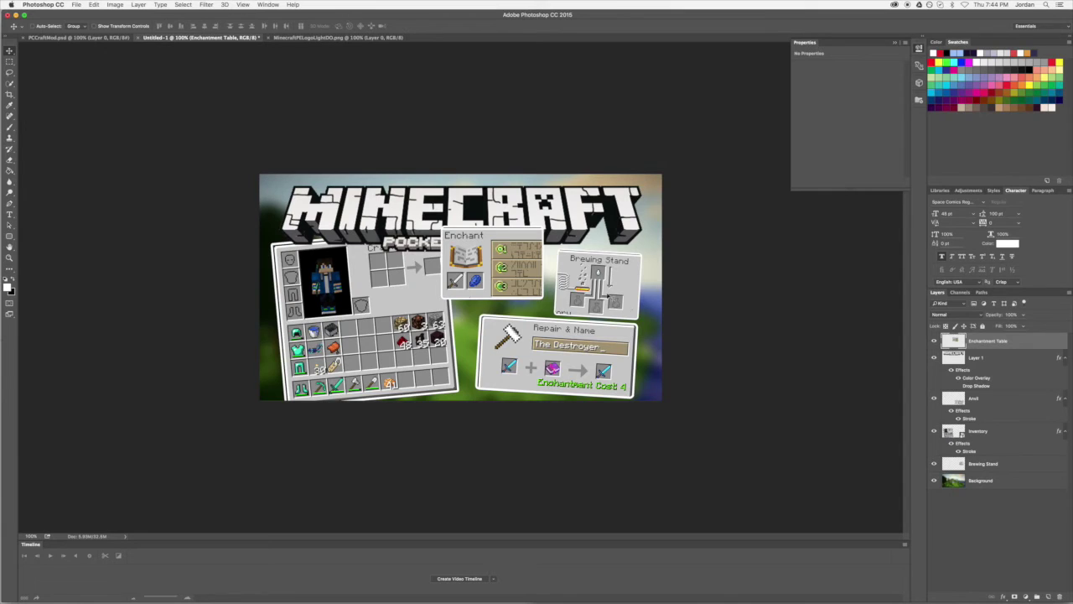
Scale the Enchantment Table to about 81%, tilt it slightly clockwise beside the Brewing Stand, and place its layer below the logo
key(ctrl+t)
mouse_move(543, 228)
mouse_down()
mouse_move(513, 252)
mouse_move(527, 241)
mouse_up()
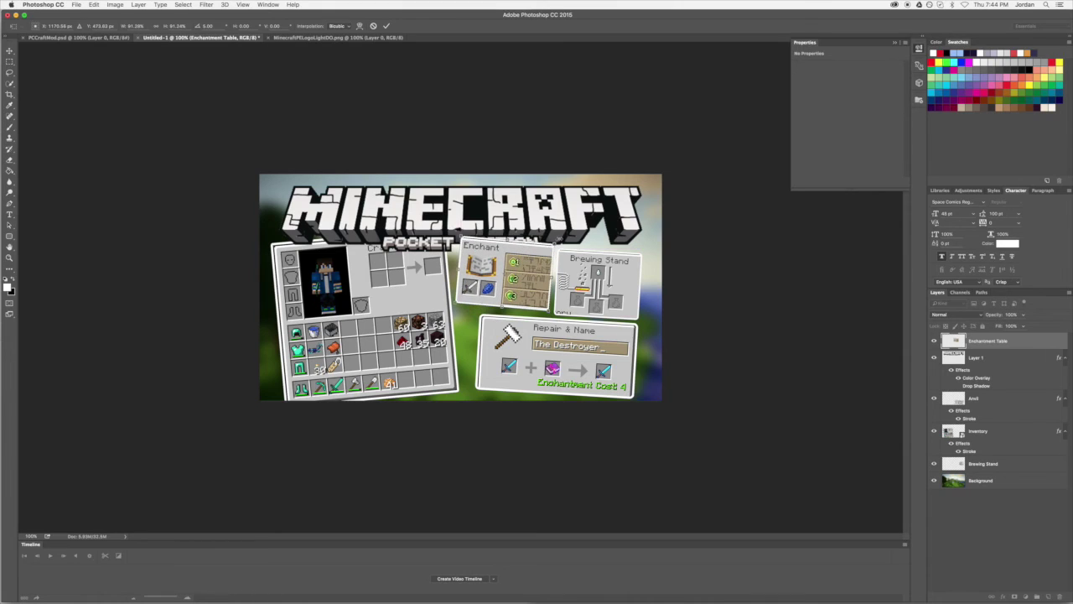
drag(578, 227, 580, 227)
click(387, 26)
drag(997, 344, 996, 374)
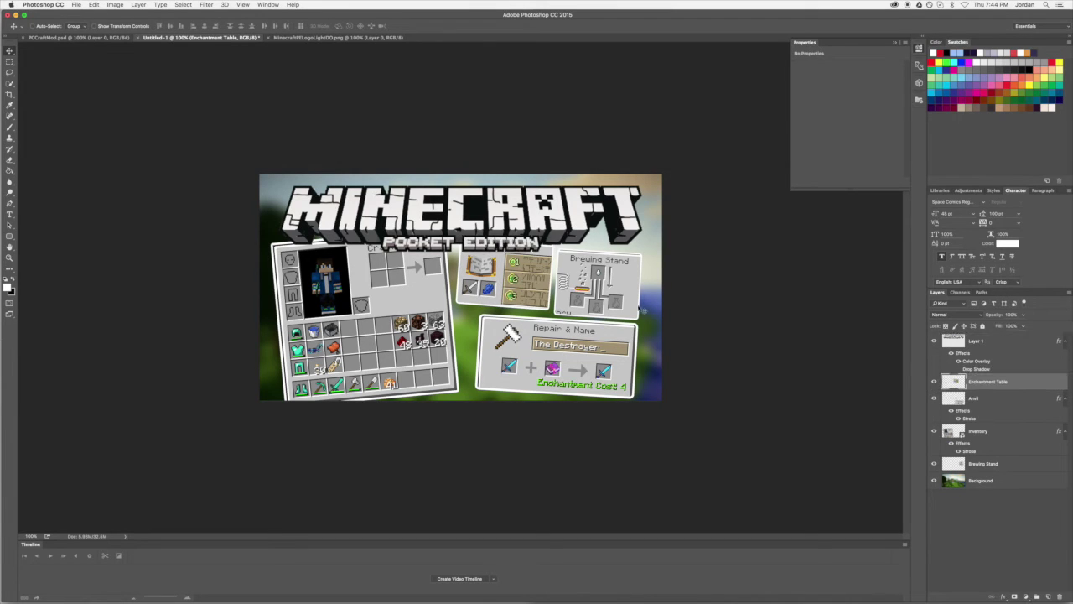
Move the Enchantment Table image down slightly beneath the logo
drag(526, 252, 528, 286)
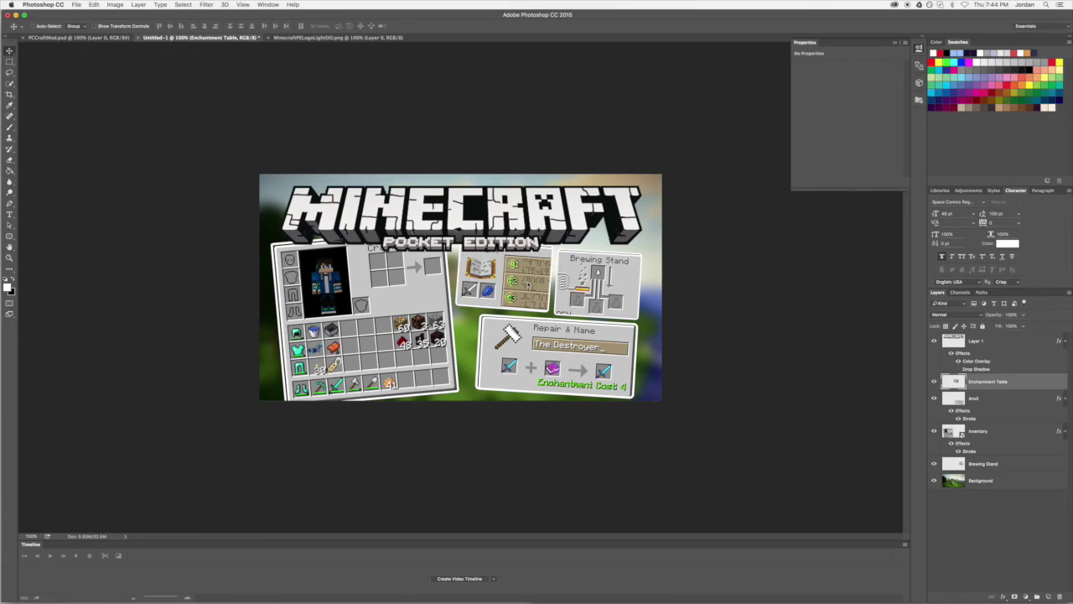
key(Down)
key(Down)
key(Down)
key(Down)
key(Down)
key(Down)
key(Down)
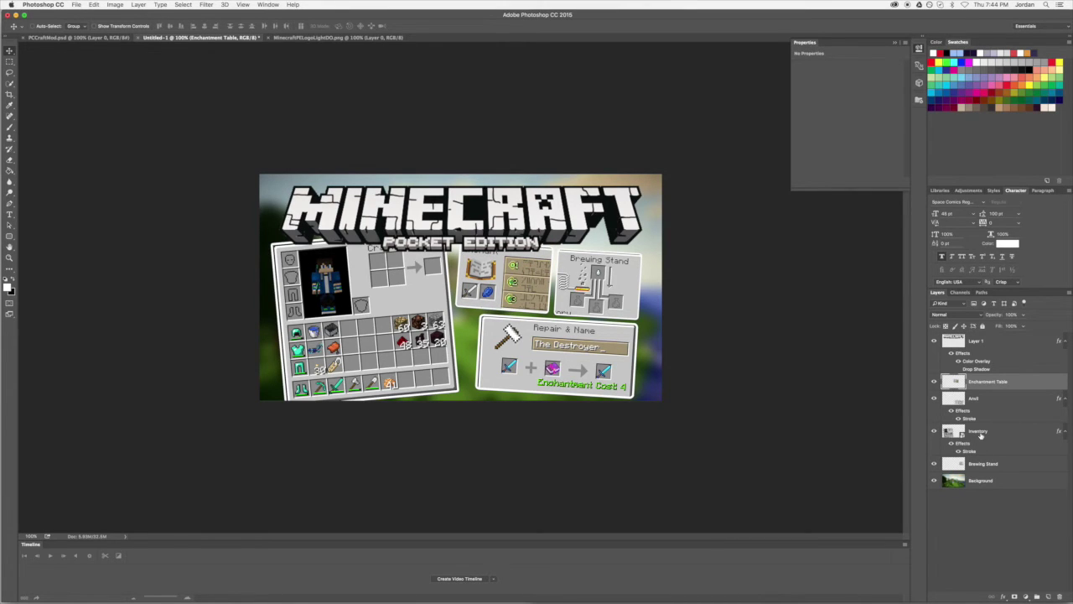
click(978, 431)
key(super+t)
click(303, 26)
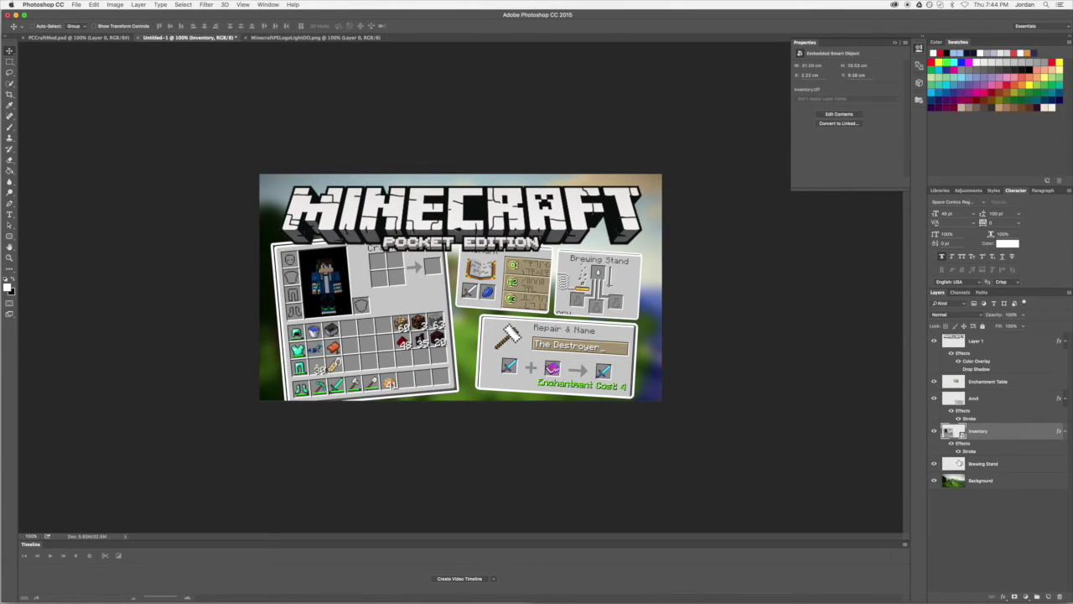
click(963, 463)
click(976, 382)
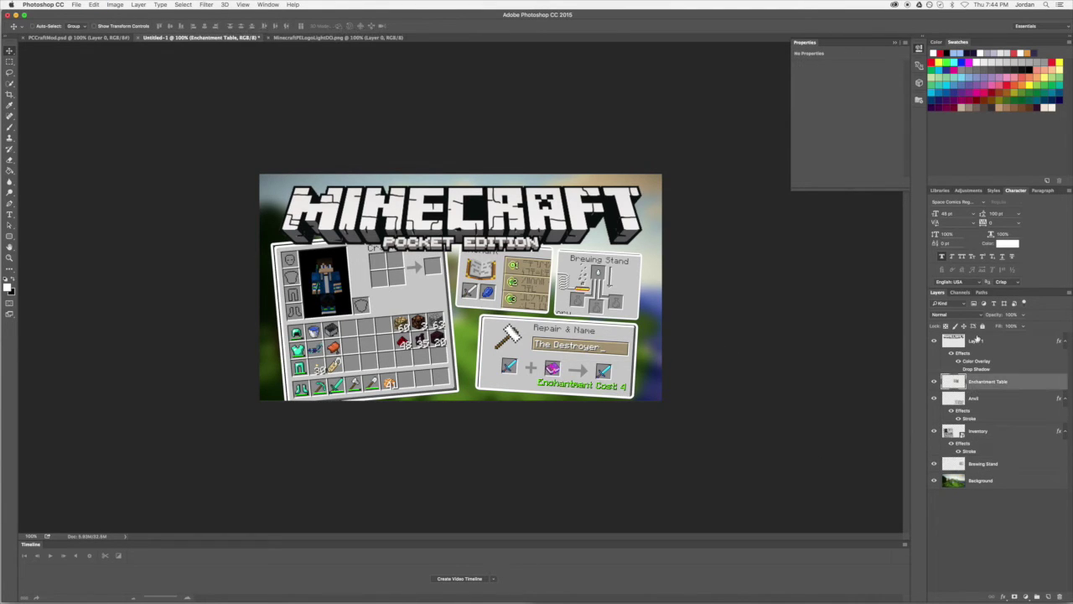
Enlarge the Anvil image slightly and shift it down and to the left, closer to the inventory
click(975, 400)
key(super+t)
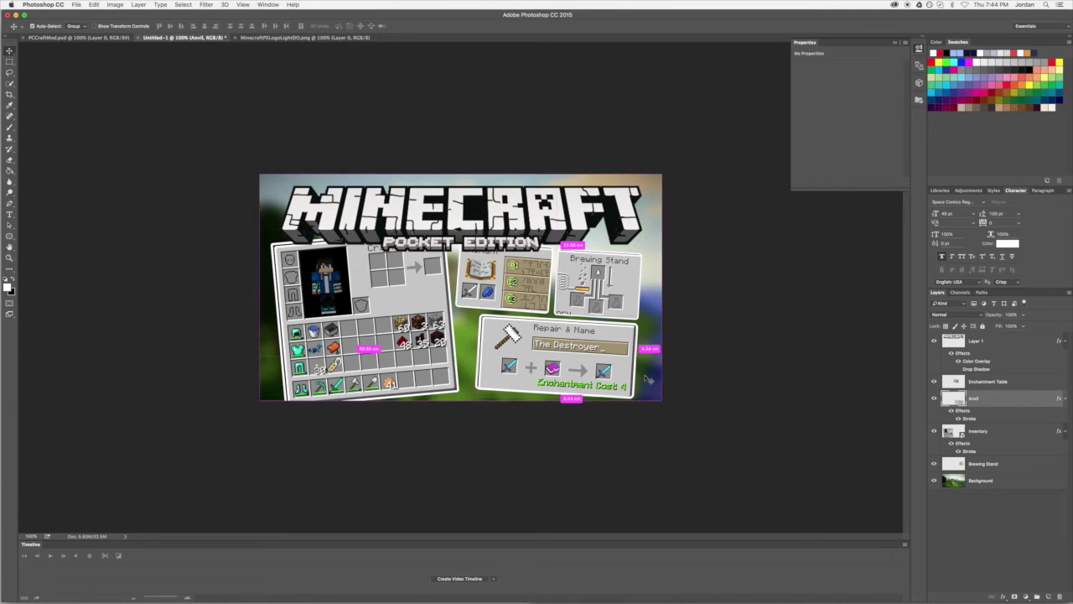
mouse_move(552, 340)
mouse_down()
mouse_move(527, 344)
mouse_move(542, 346)
mouse_up()
drag(629, 330, 644, 329)
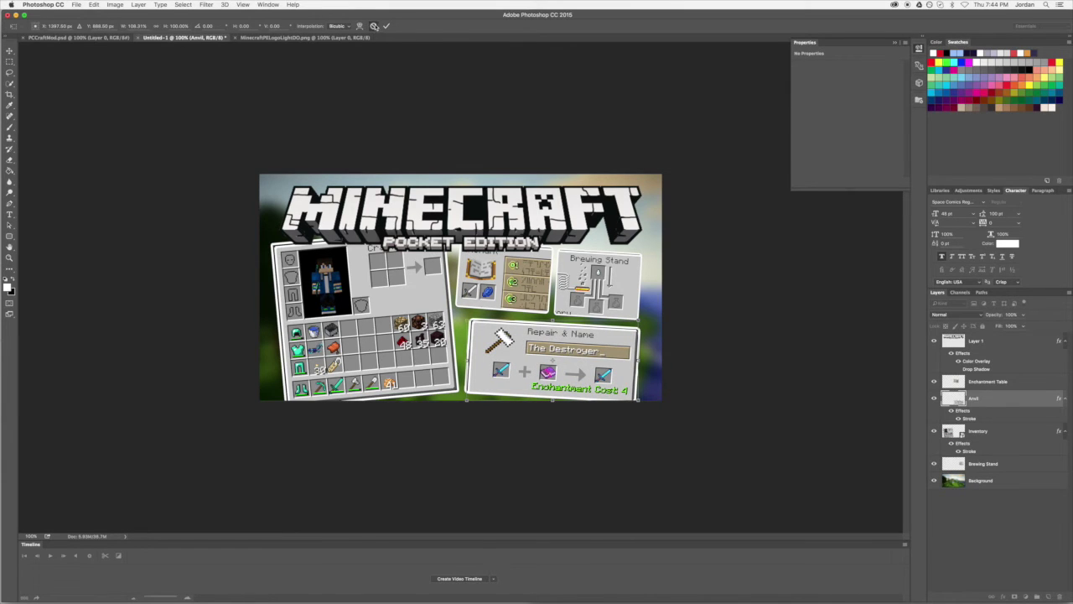
key(super+z)
drag(478, 397, 468, 401)
click(386, 26)
drag(587, 358, 584, 362)
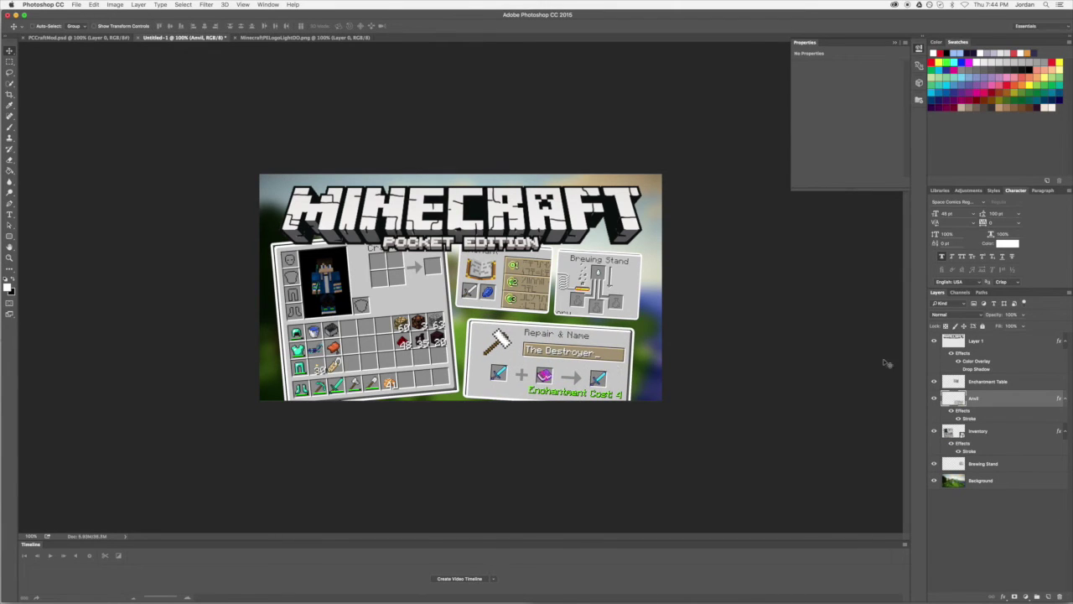
Enlarge the Enchantment Table and Brewing Stand images together to about 103%
click(987, 384)
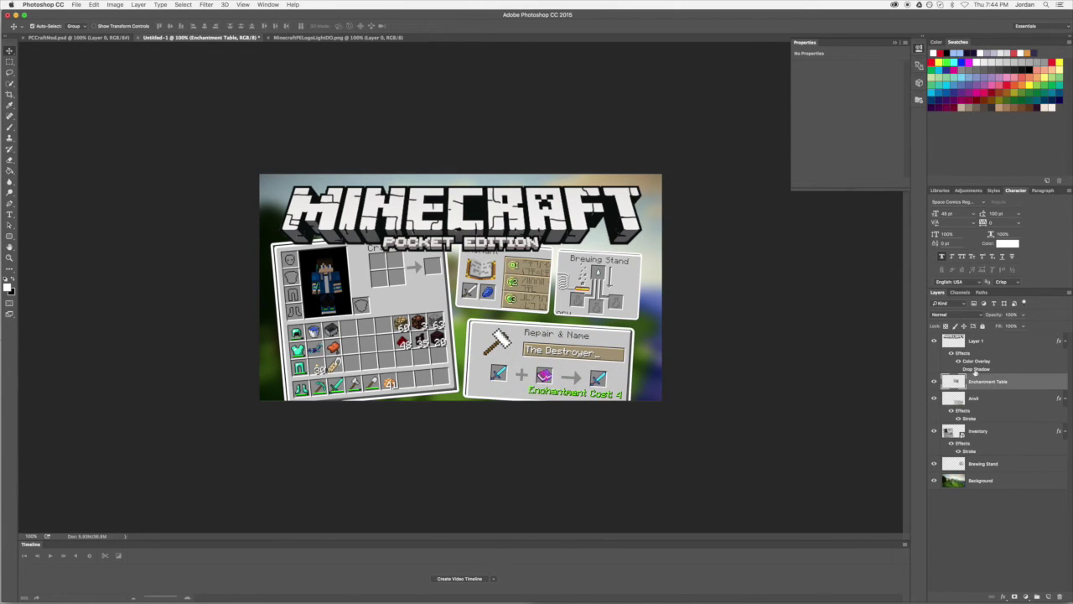
super+click(984, 464)
key(super+t)
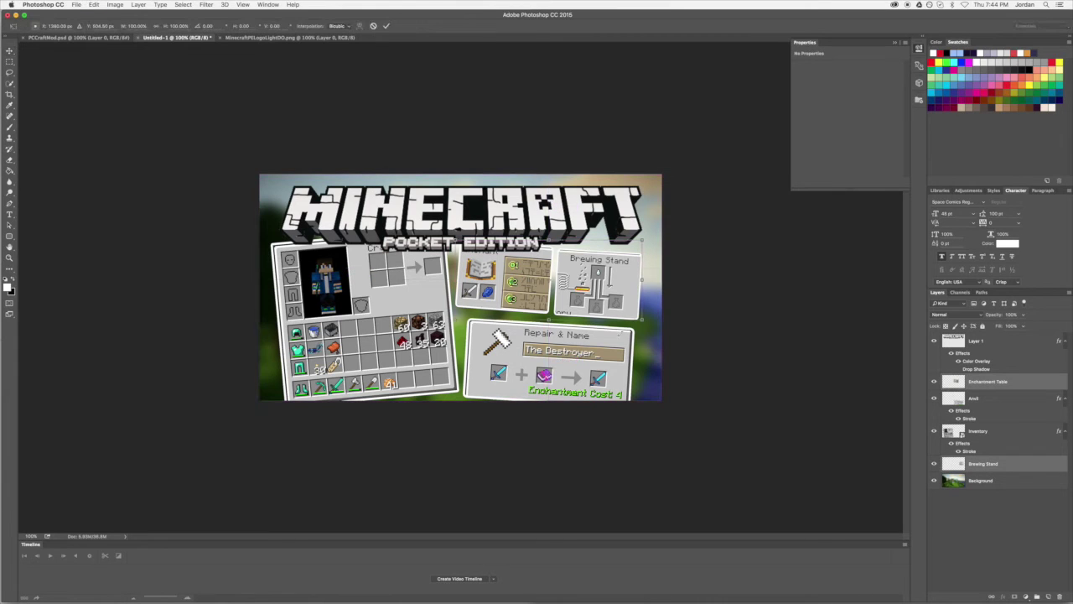
drag(642, 317, 647, 325)
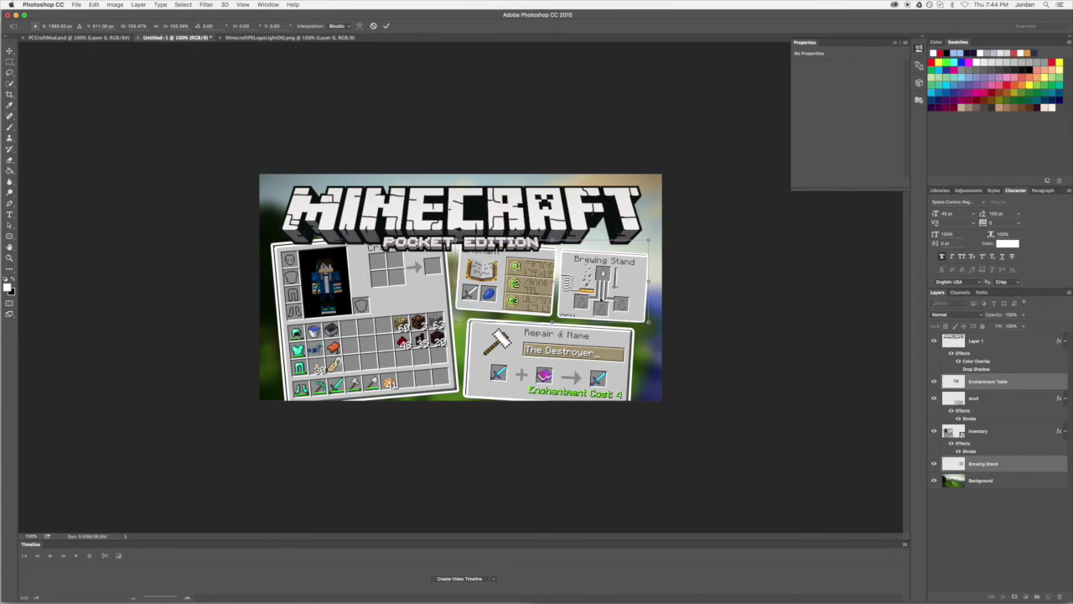
click(387, 26)
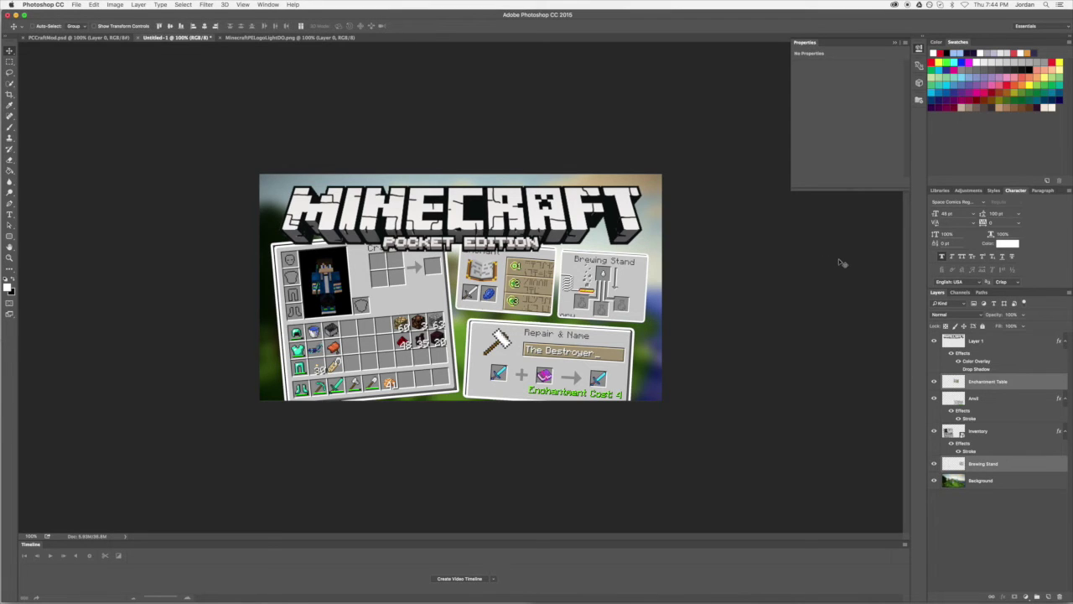
Move the Enchantment Table image down slightly and rotate it about 0.5° counter-clockwise
click(1000, 400)
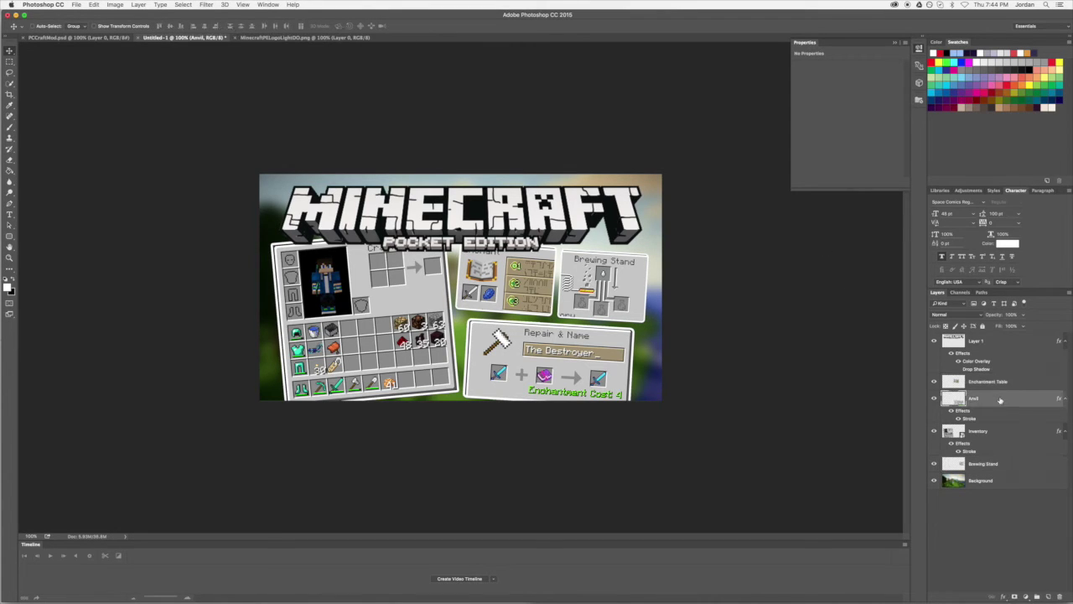
click(999, 384)
key(super+t)
drag(506, 315, 513, 254)
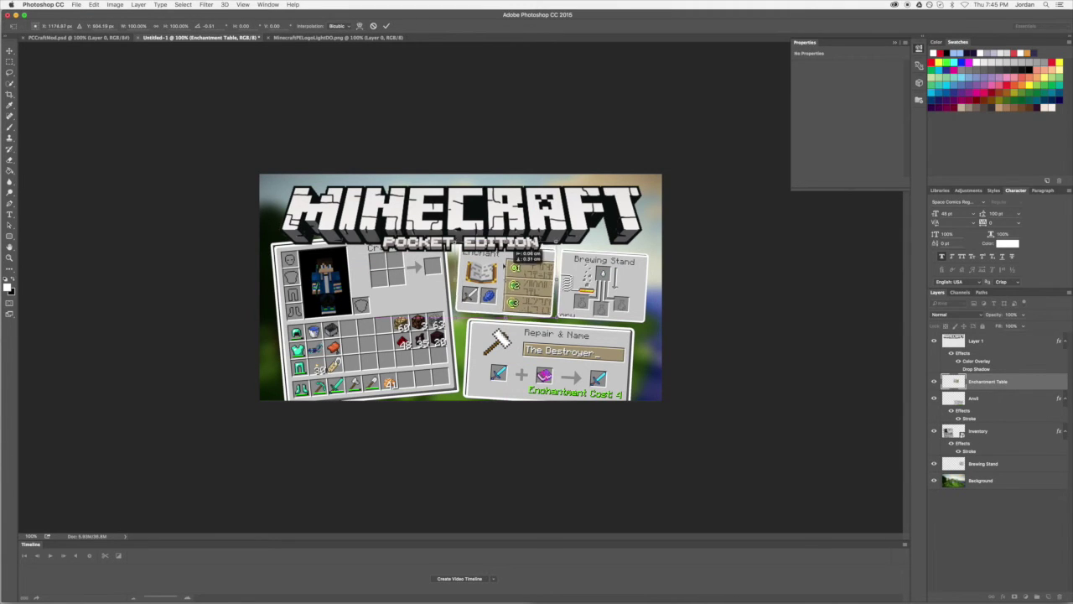
click(386, 26)
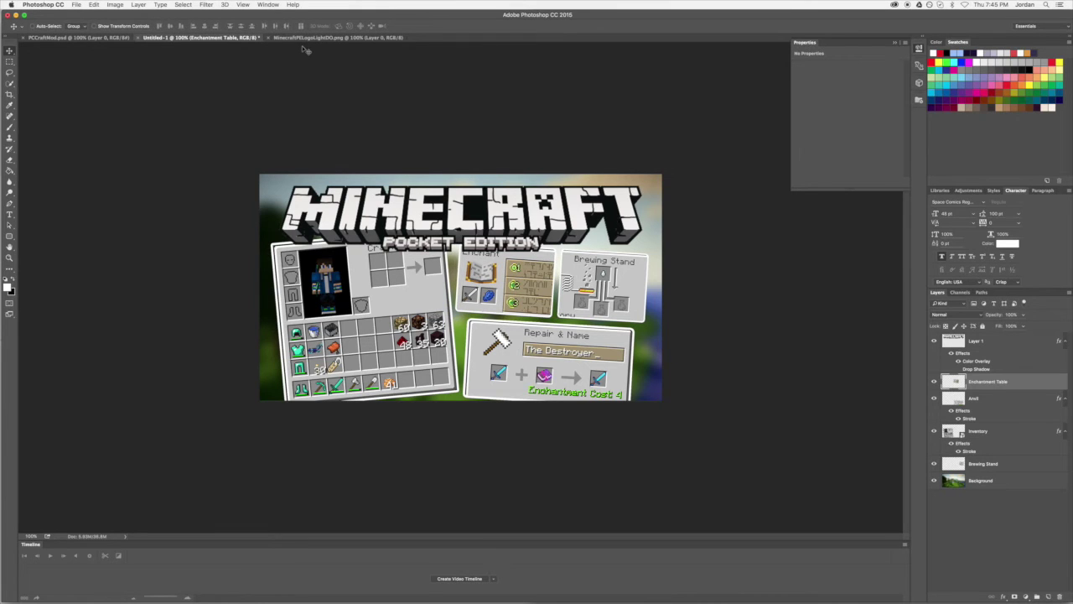
Enlarge the view of the thumbnail and collapse the Properties panel covering its upper corner
click(109, 38)
key(super+plus)
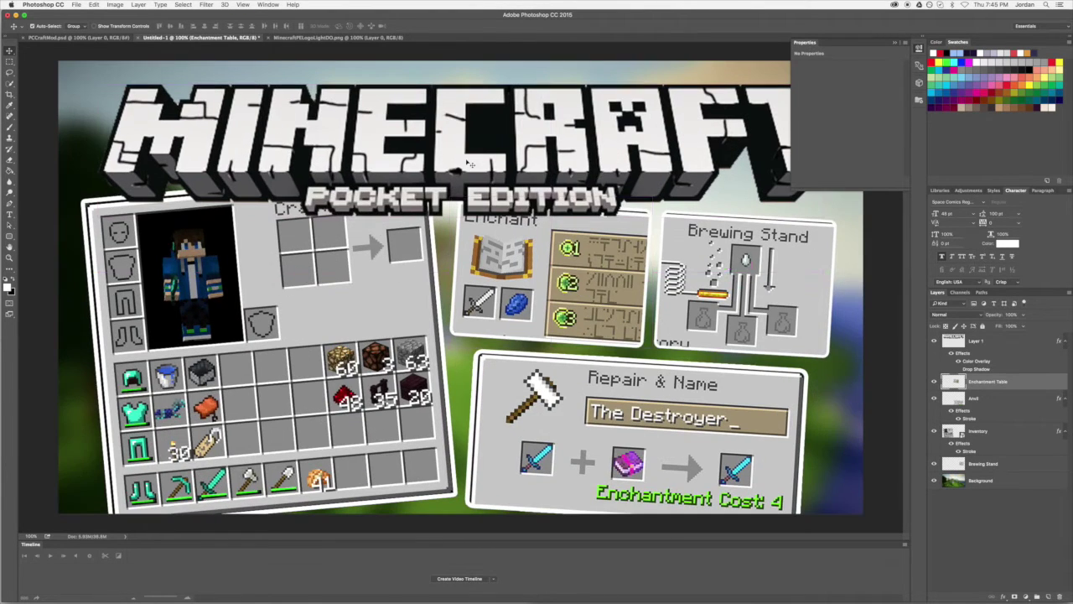
click(894, 43)
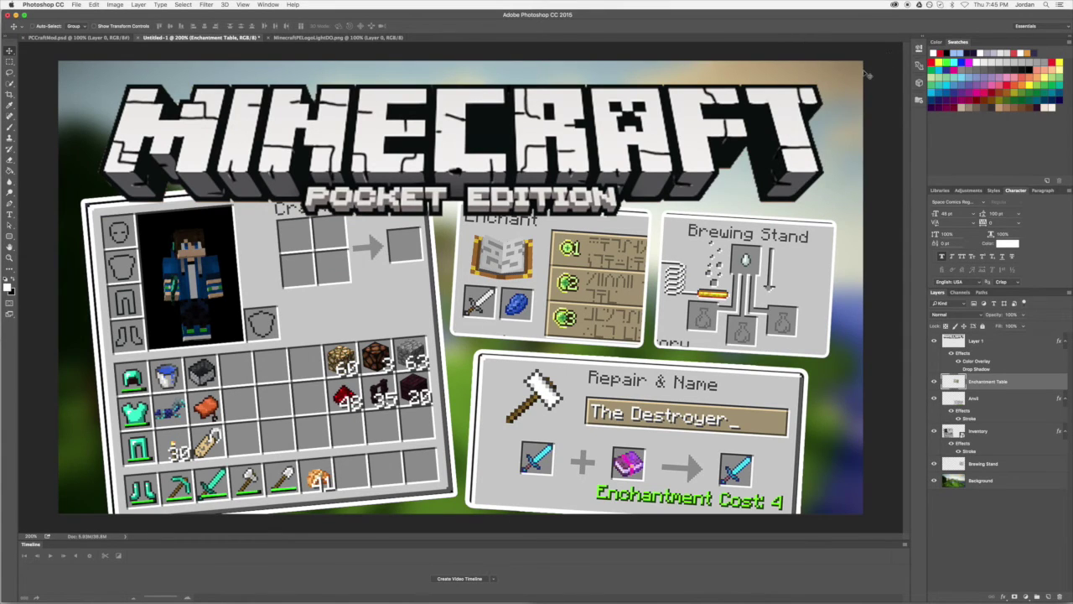
Group the Enchantment Table, Anvil, Inventory and Brewing Stand layers together
click(983, 400)
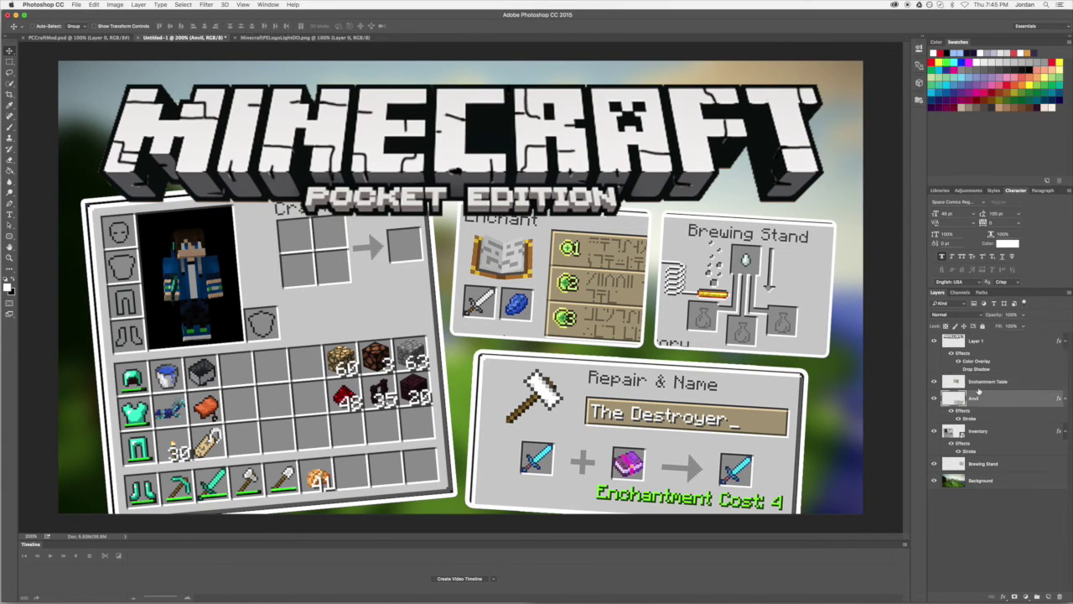
click(981, 385)
shift+click(973, 403)
shift+click(978, 433)
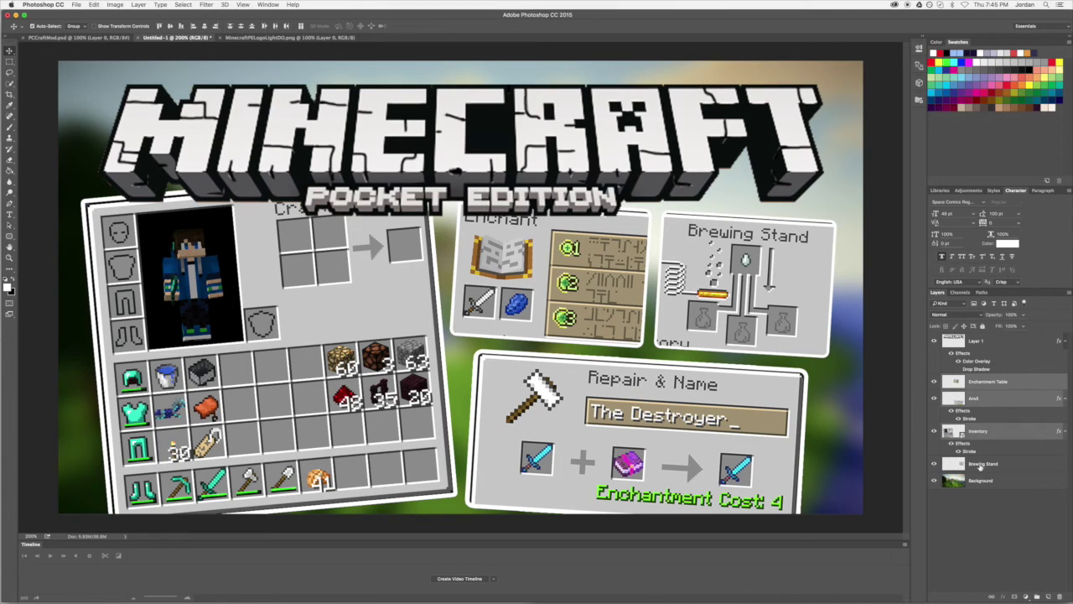
shift+click(979, 465)
key(super+g)
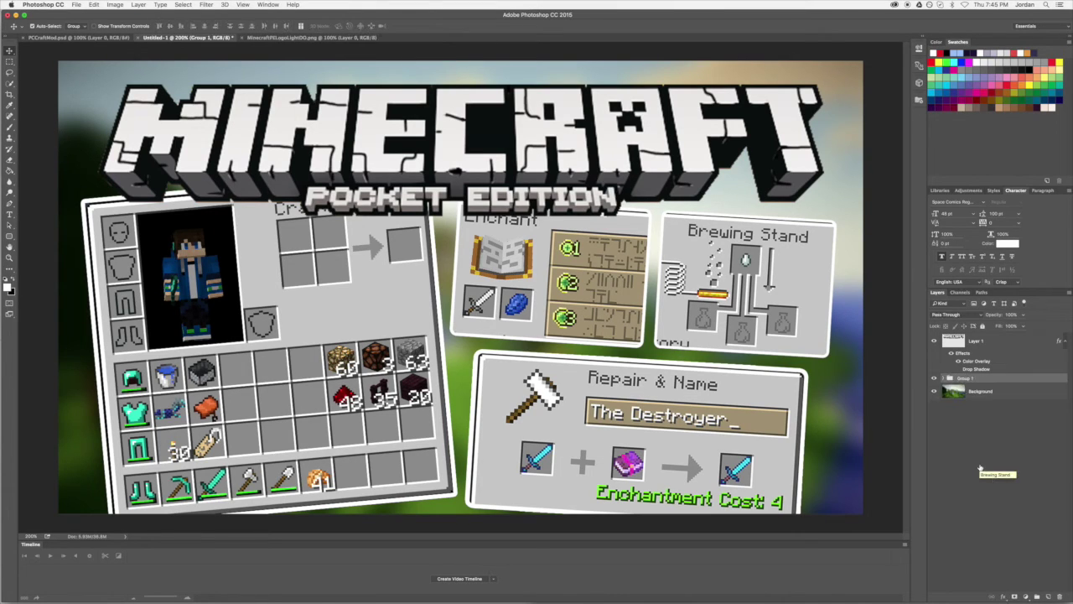
key(super+z)
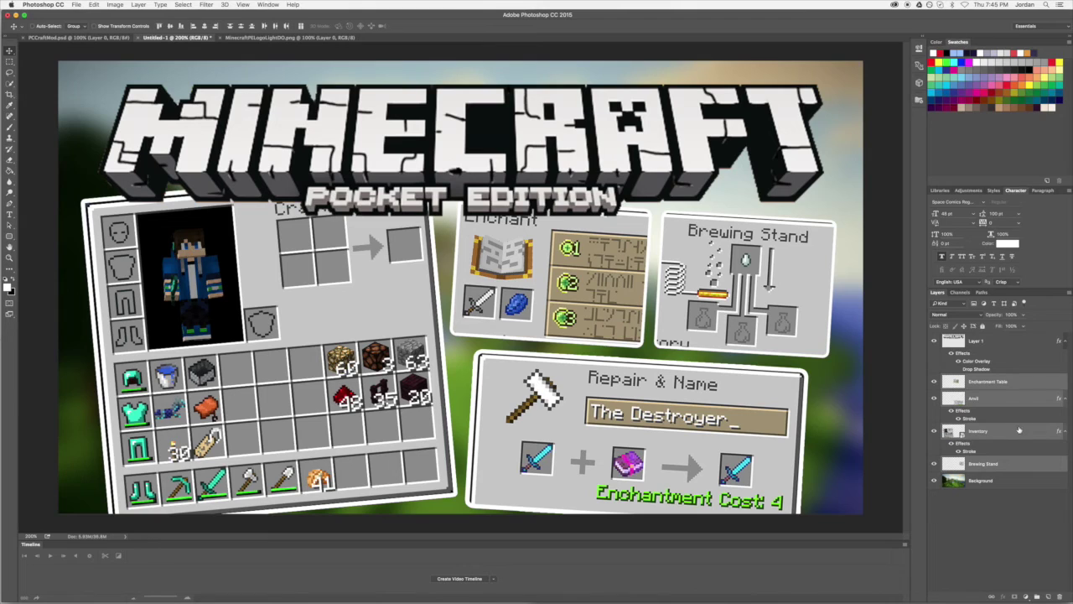
click(1036, 597)
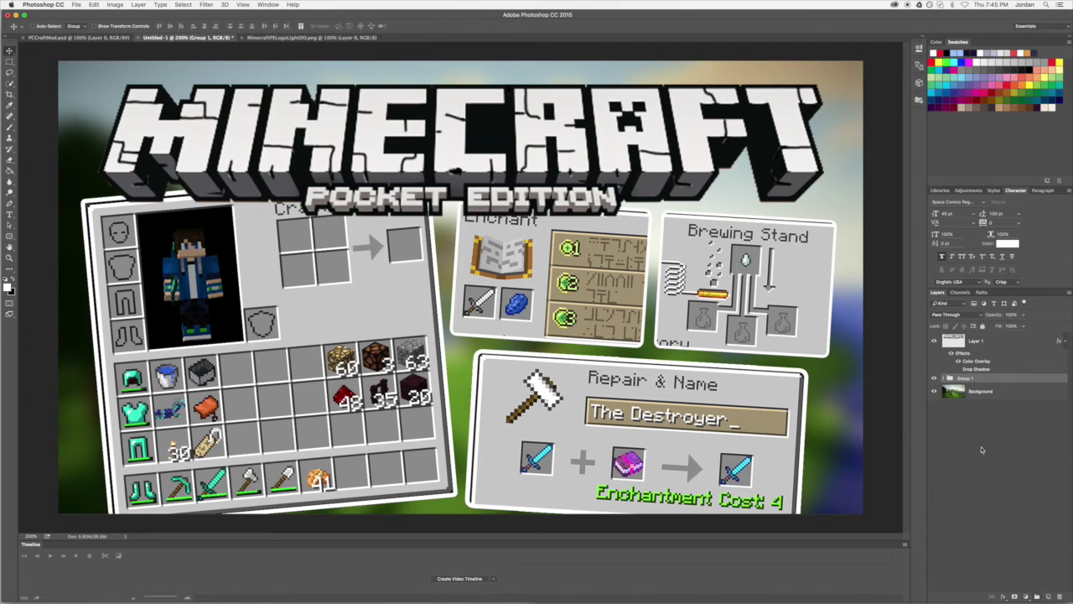
Rename the new layer group as Inventories
double_click(965, 380)
key(BackSpace)
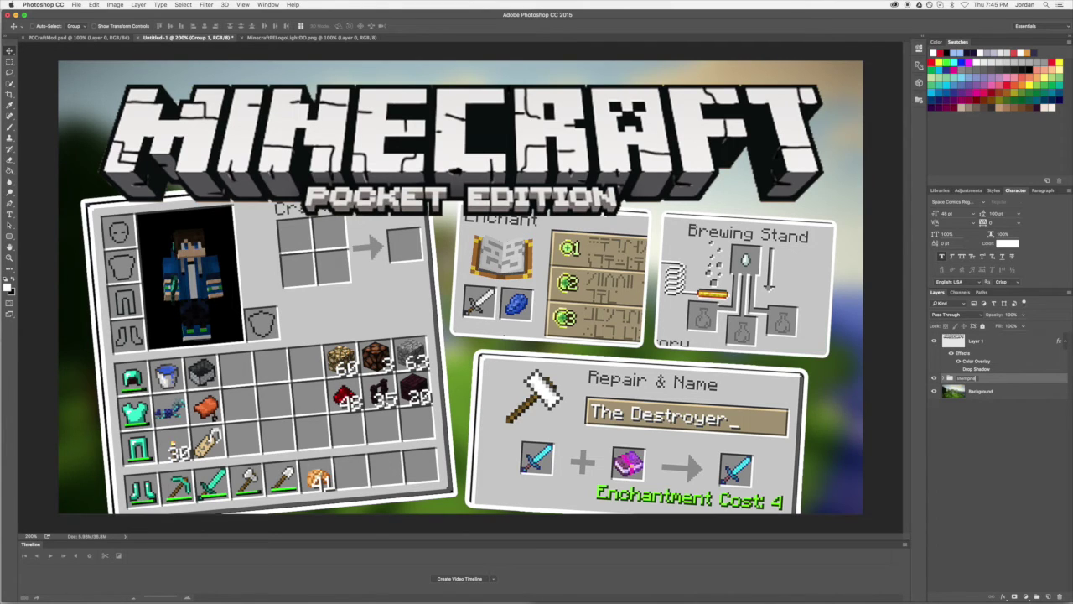
text(es)
click(1001, 468)
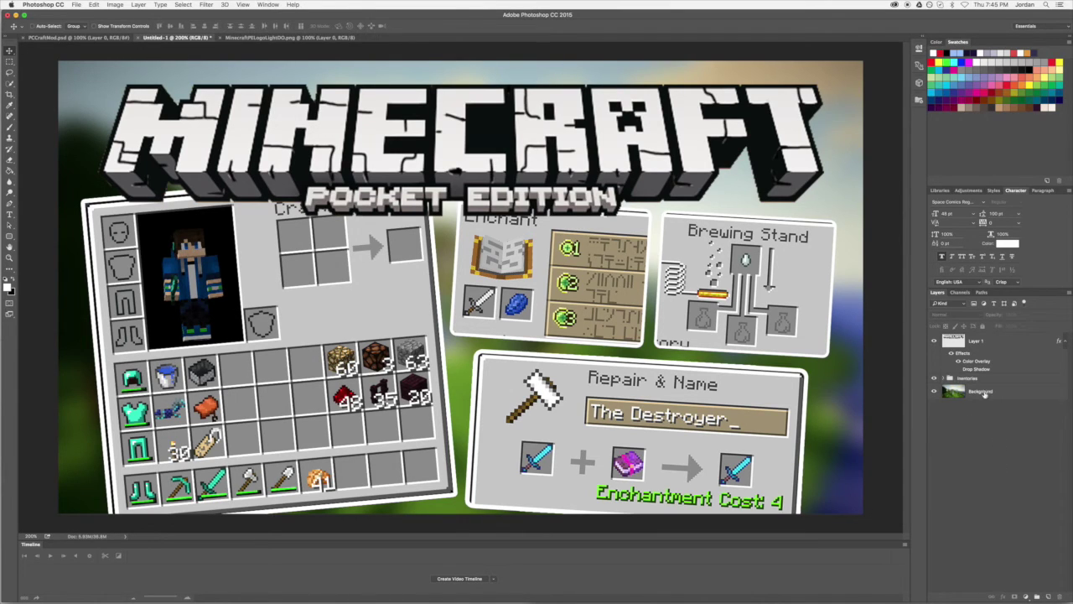
Rename the Minecraft Pocket Edition logo layer as MCPE
click(979, 380)
double_click(976, 341)
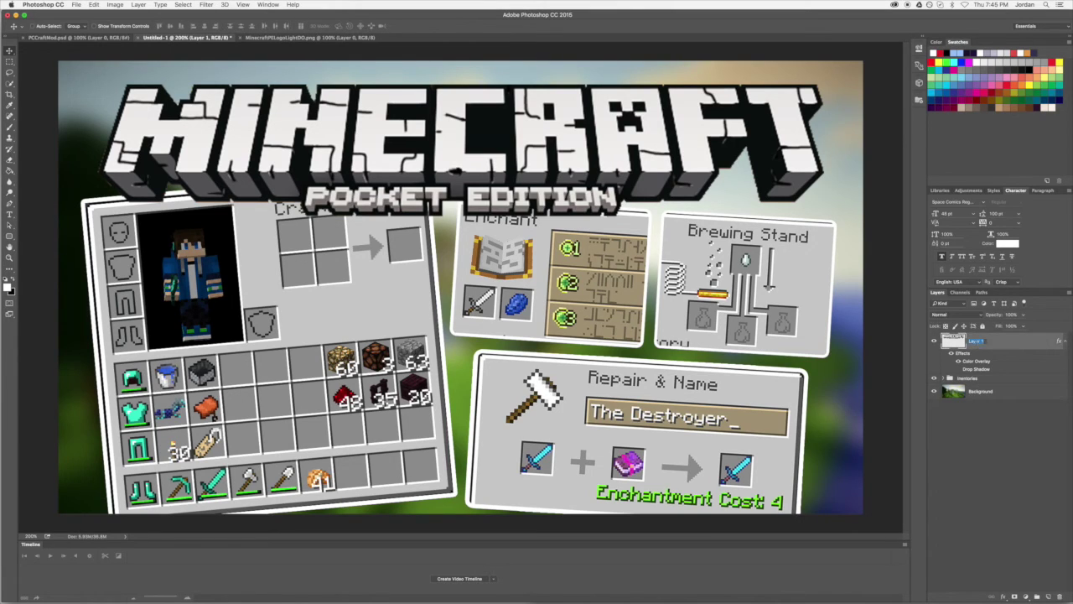
key(BackSpace)
text(MCPE)
key(Return)
Check the PC MOD title in PCCraftMod.psd, and switch to Font Book to show the Thumbnail collection
click(65, 36)
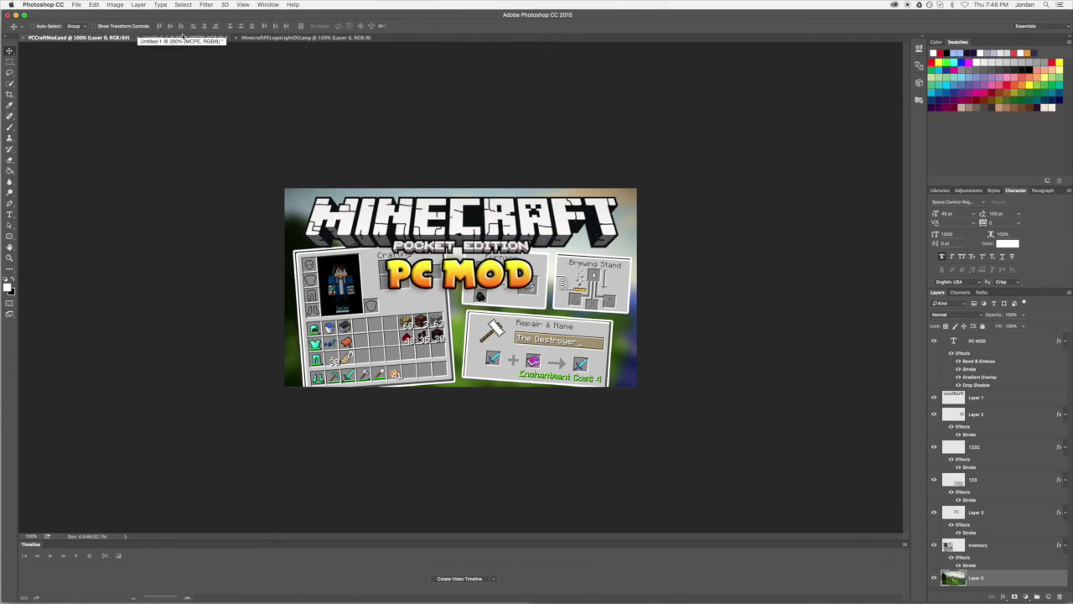
click(182, 37)
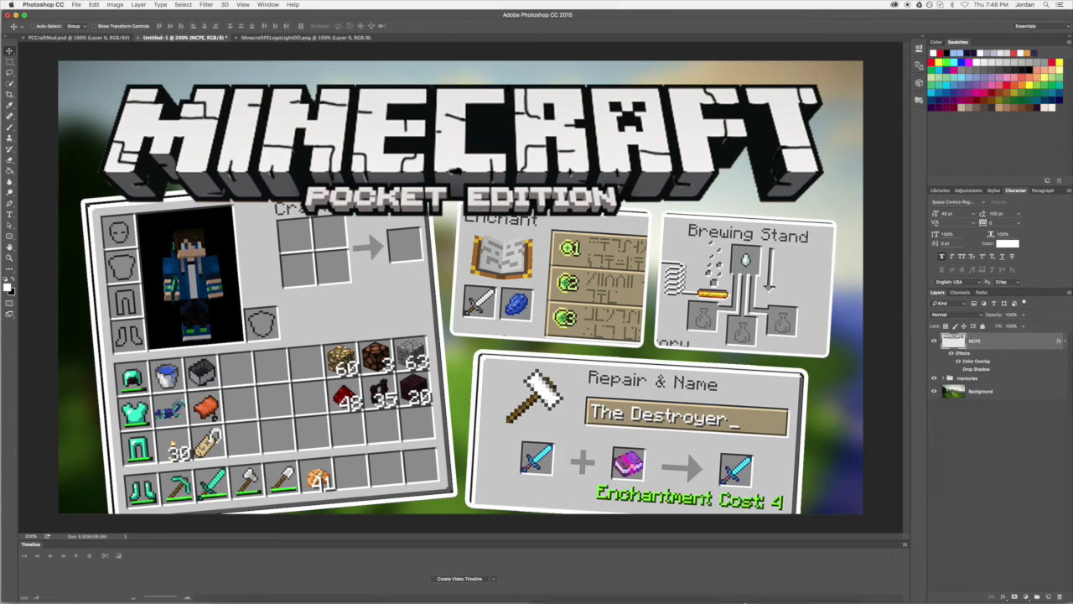
click(804, 584)
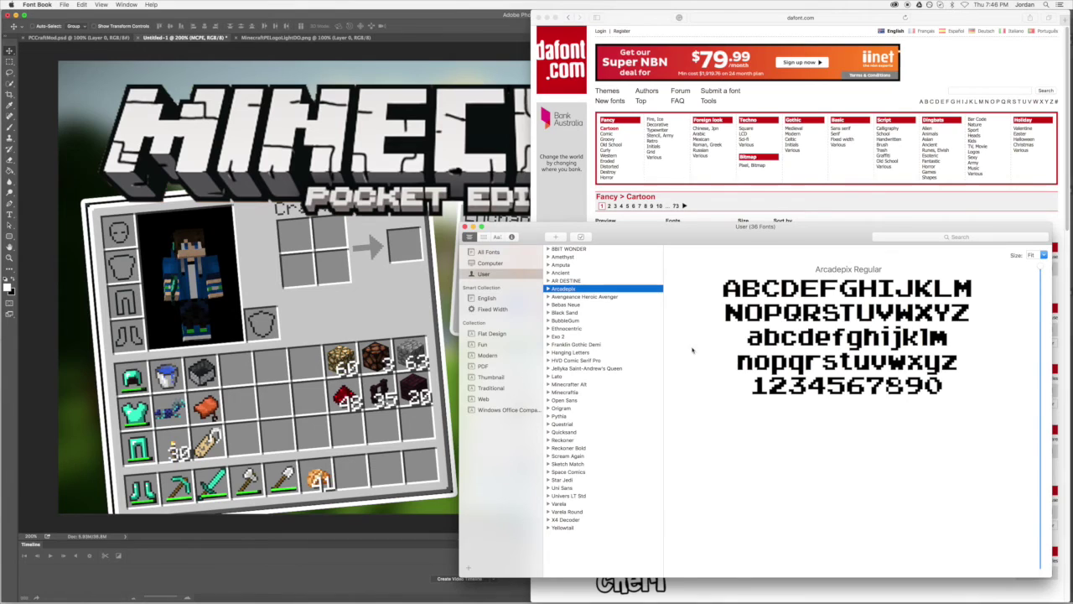
click(492, 376)
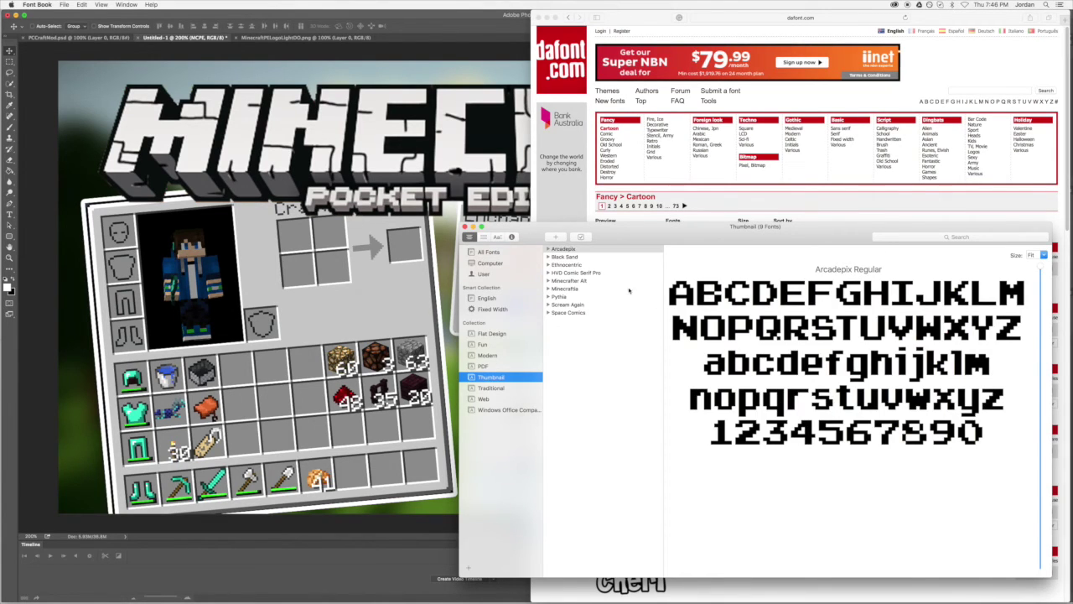
Preview the Thumbnail collection's fonts one after another, from Black Sand to Space Comics
click(567, 256)
click(568, 265)
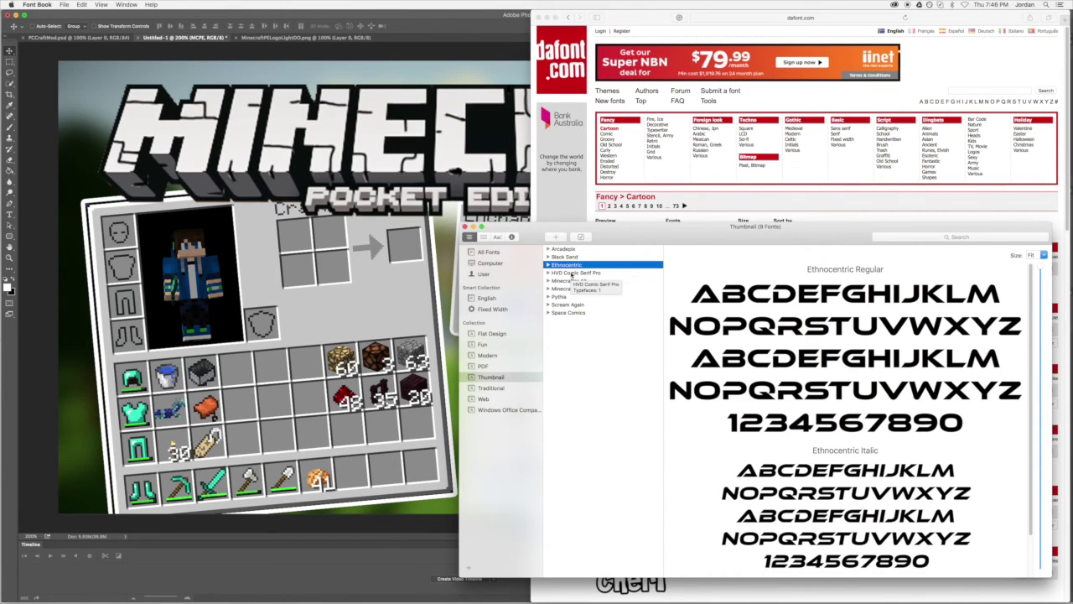
click(574, 274)
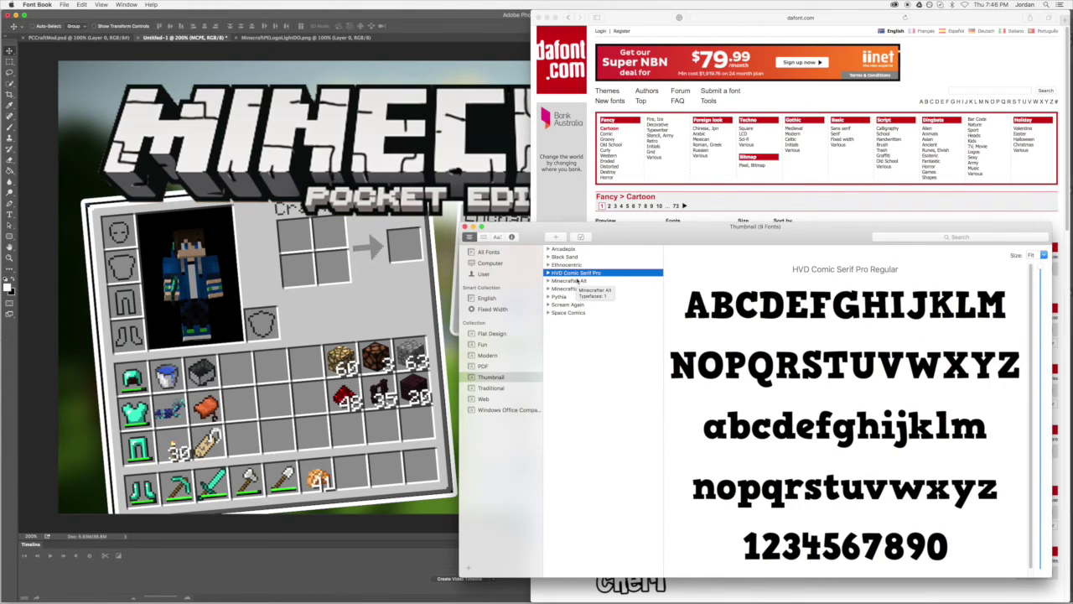
click(577, 281)
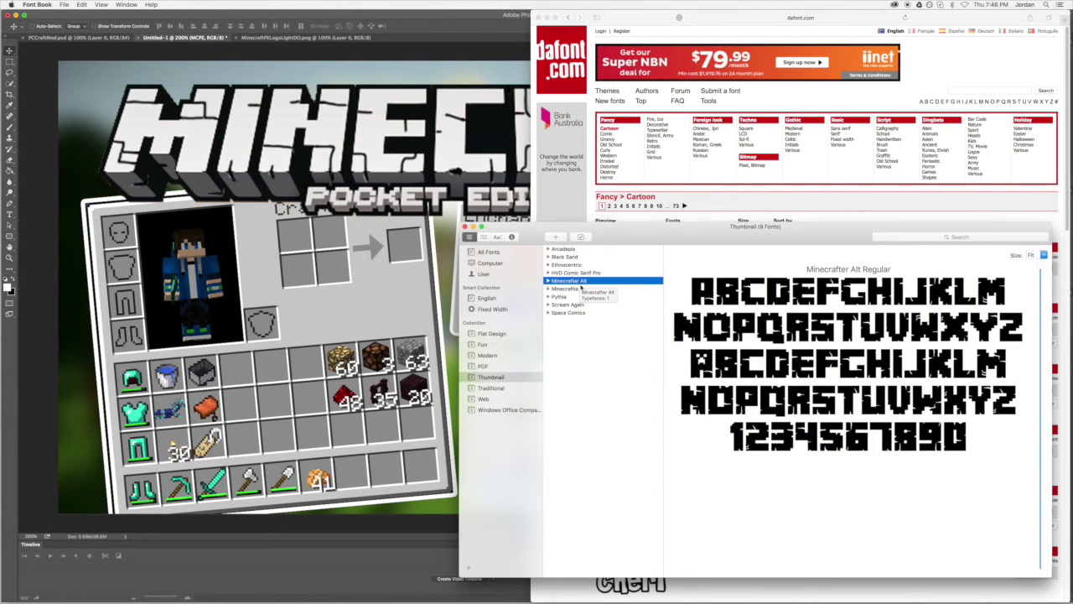
click(581, 288)
key(Up)
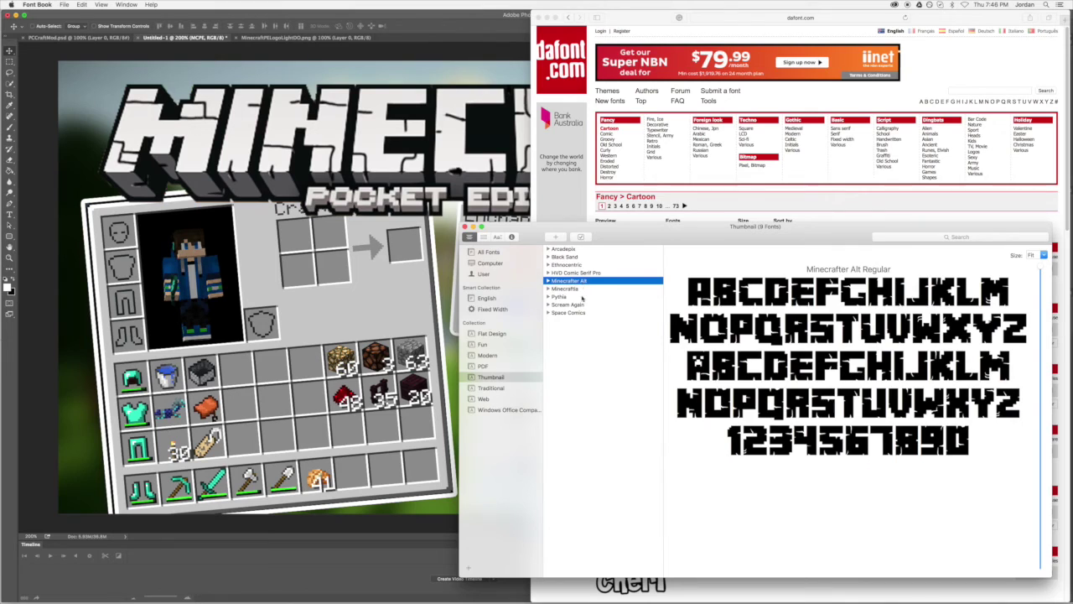
click(583, 296)
click(584, 289)
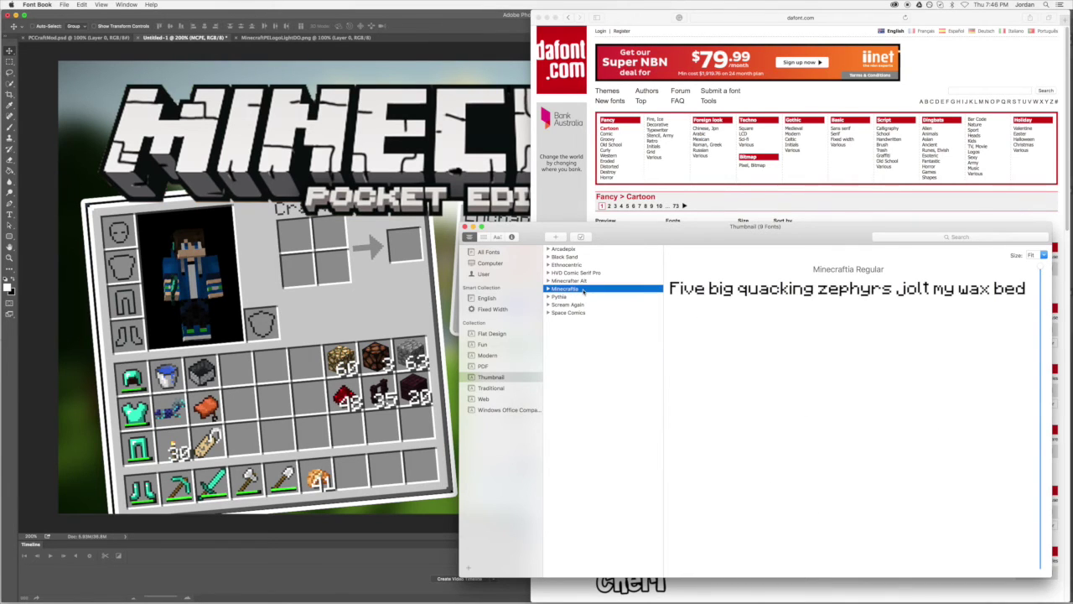
click(579, 296)
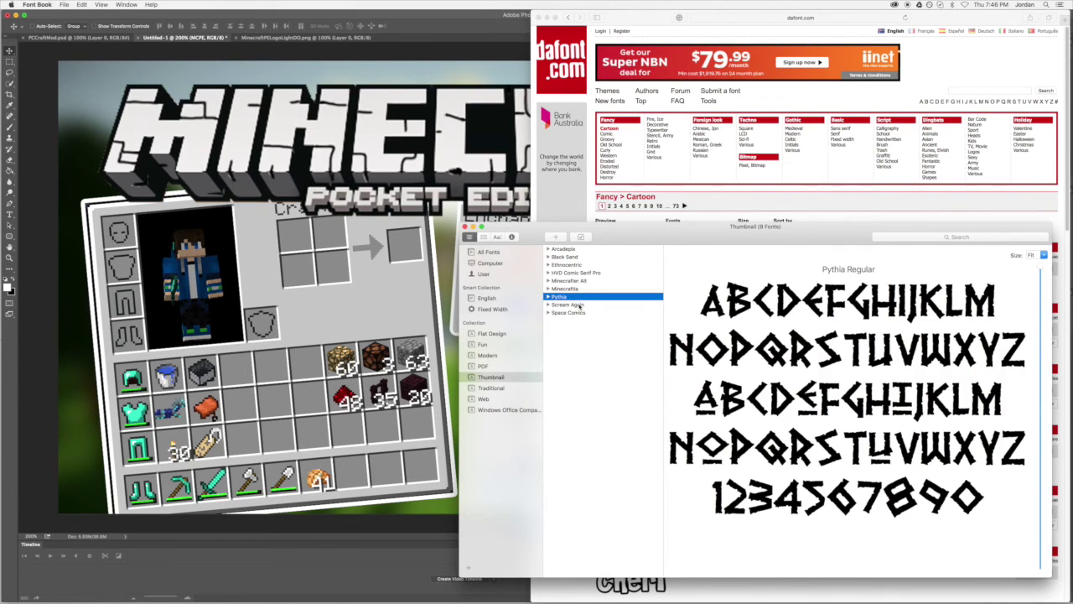
click(579, 305)
click(581, 313)
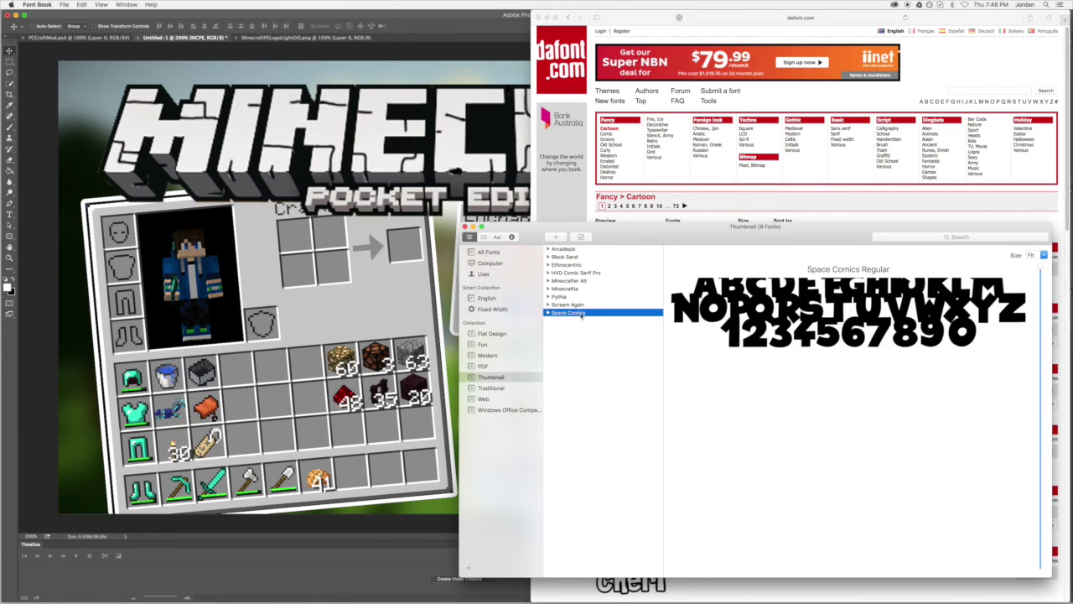
View the PC MOD lettering in Photoshop's PCCraftMod.psd, and switch to dafont.com's Cartoon fonts page in Safari
click(20, 28)
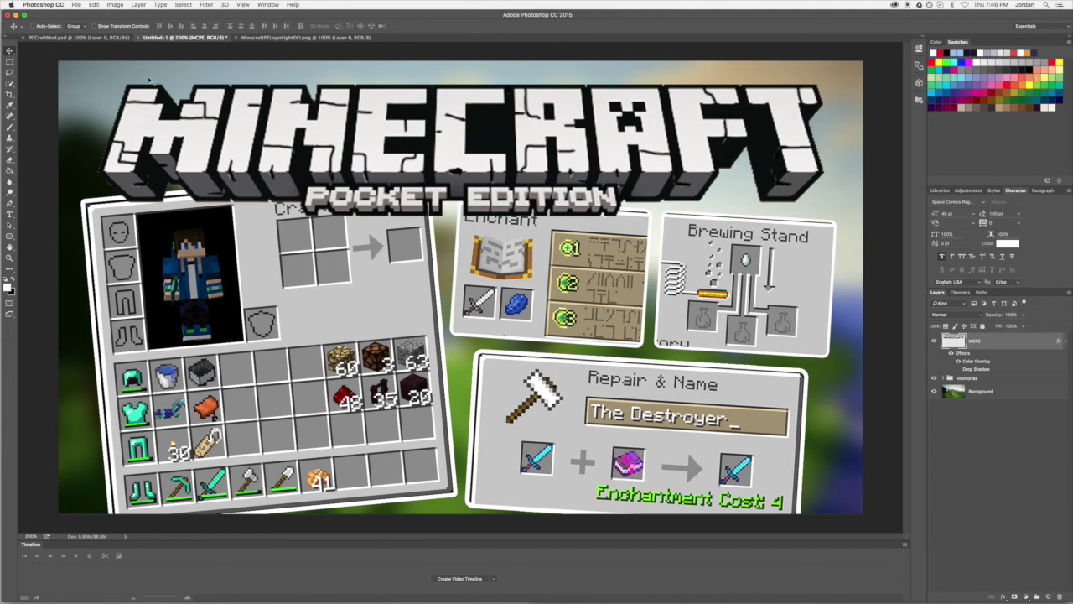
click(48, 37)
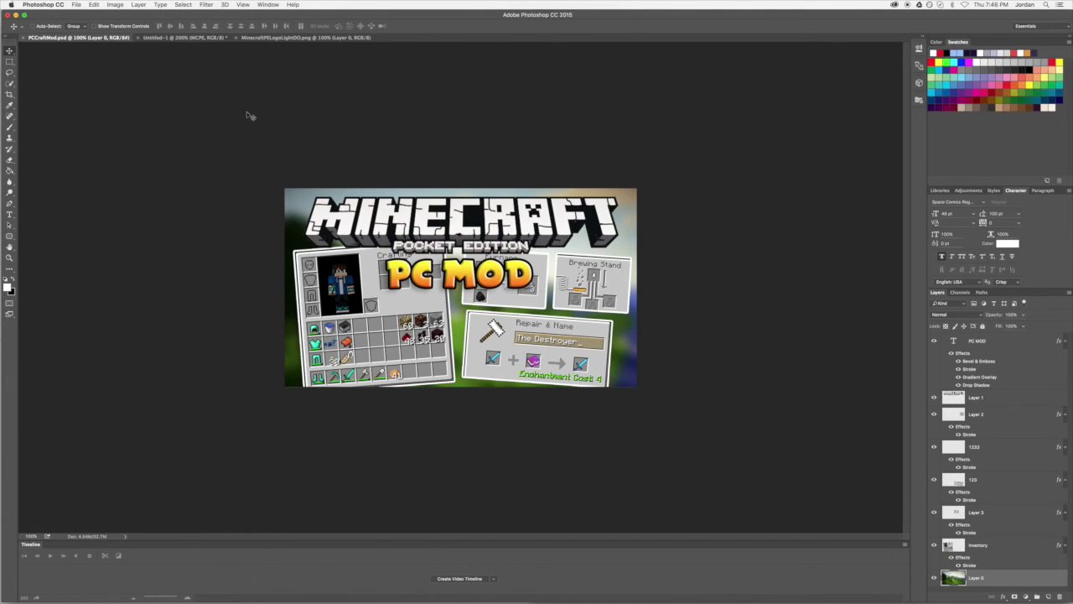
key(ctrl+Up)
click(860, 274)
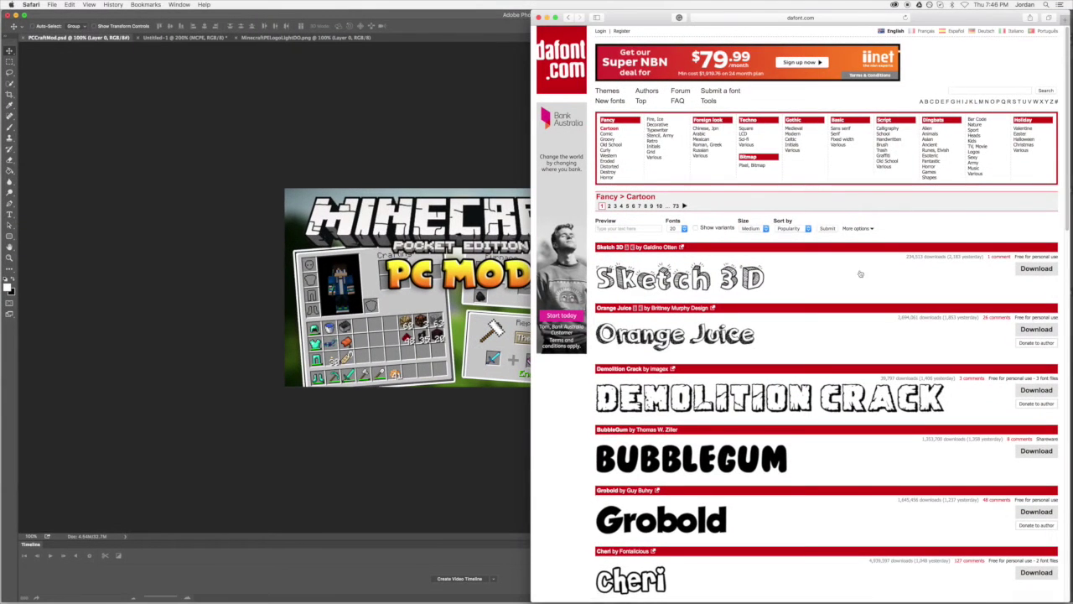
click(972, 92)
Switch back to Font Book and preview the HVD Comic Serif Pro and Arcadepix fonts
key(ctrl+Up)
click(746, 280)
key(ctrl+Up)
click(723, 419)
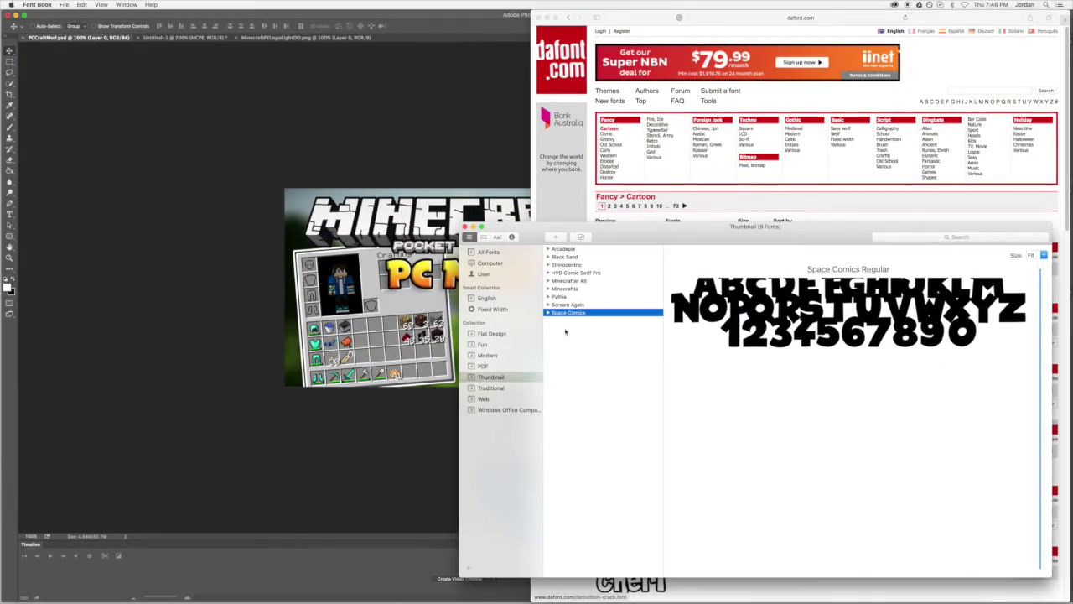
click(584, 272)
click(578, 250)
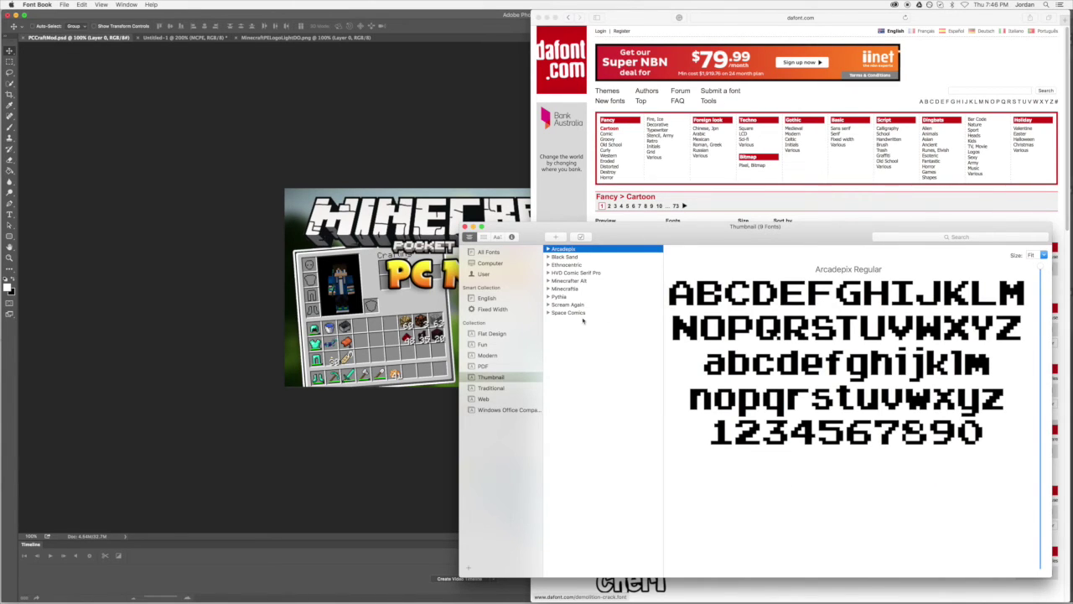
Close the Font Book window and return to the Untitled-1 document in Photoshop
click(465, 227)
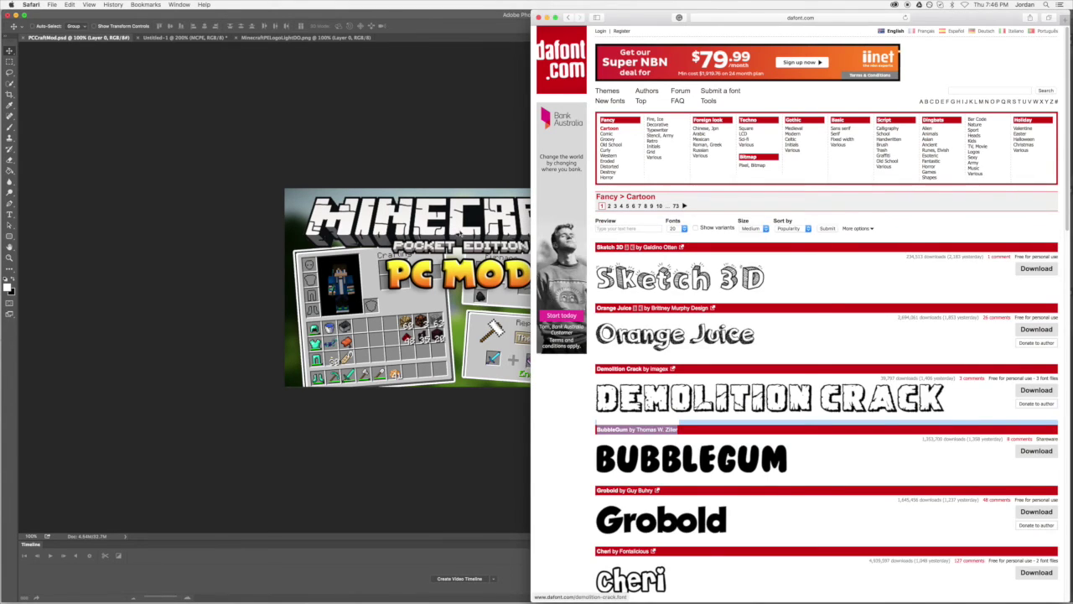
click(459, 232)
click(192, 41)
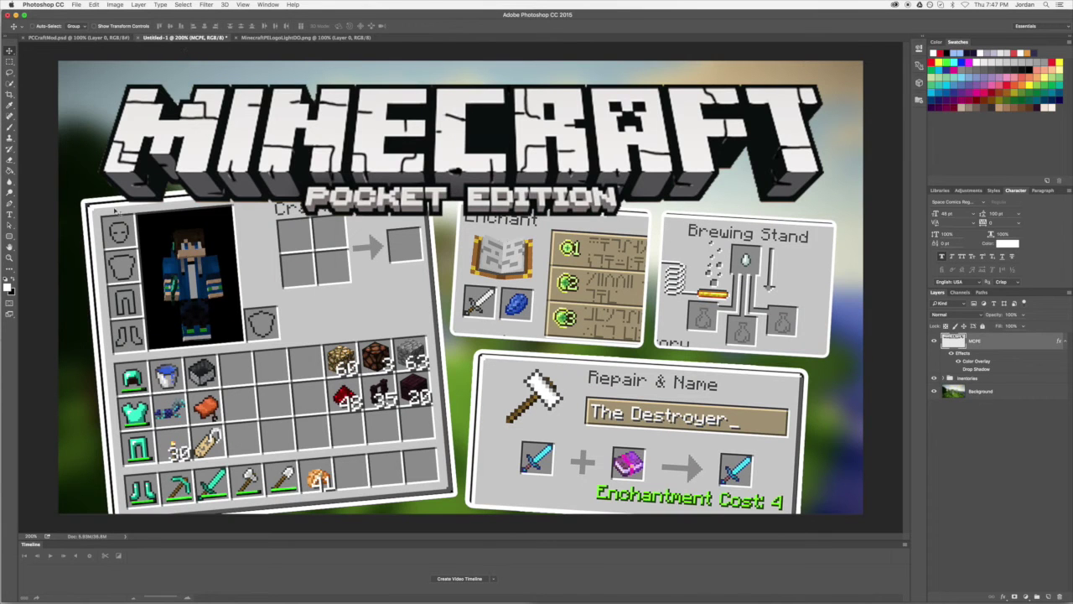
click(10, 215)
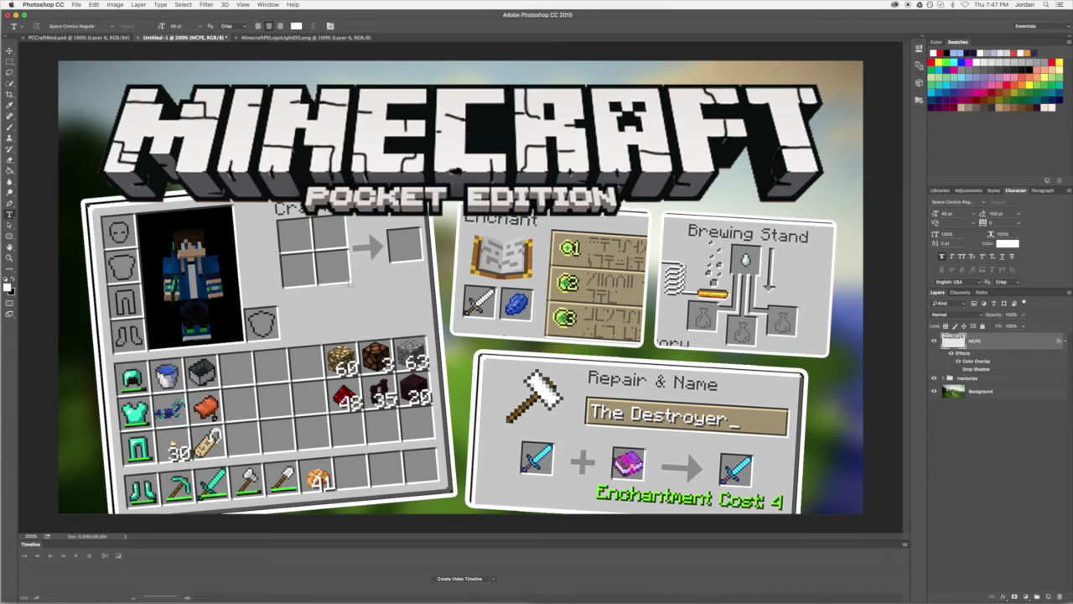
click(441, 274)
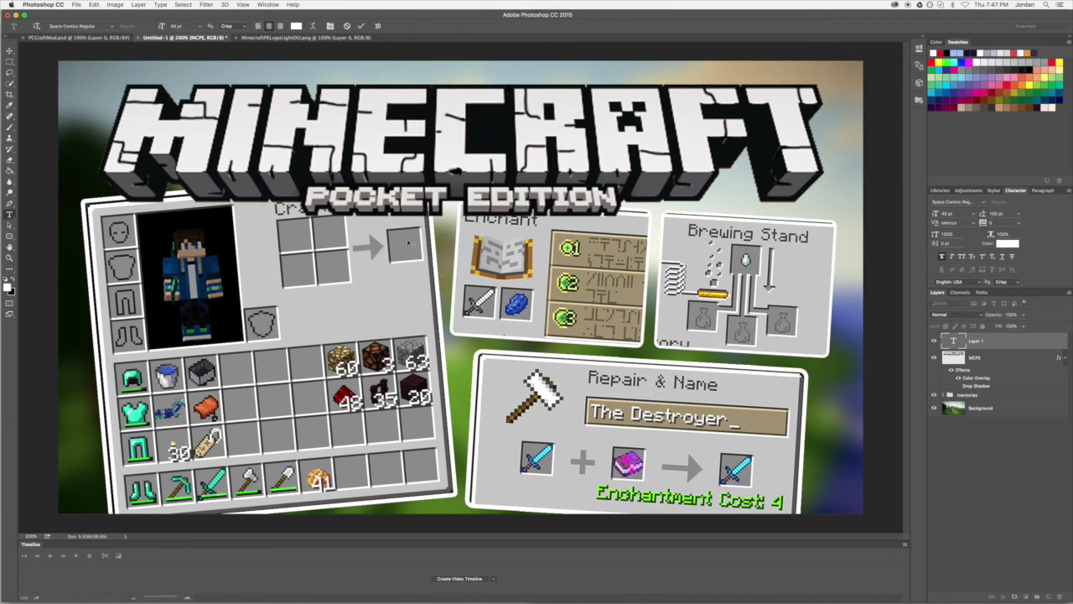
text(PC MOD)
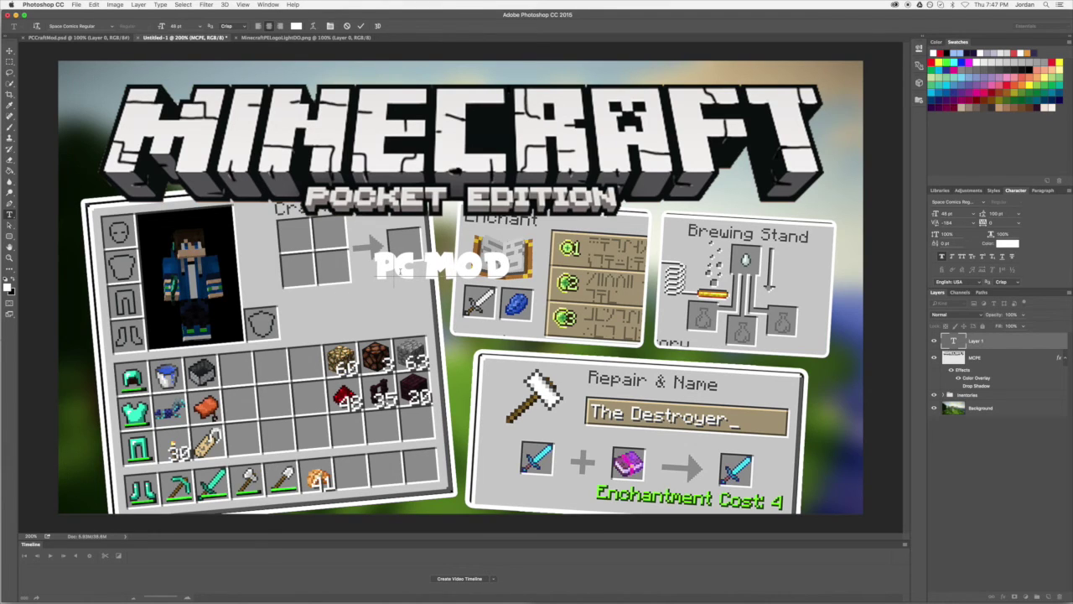
key(alt+Left)
key(alt+Left)
key(alt+Left)
key(alt+Left)
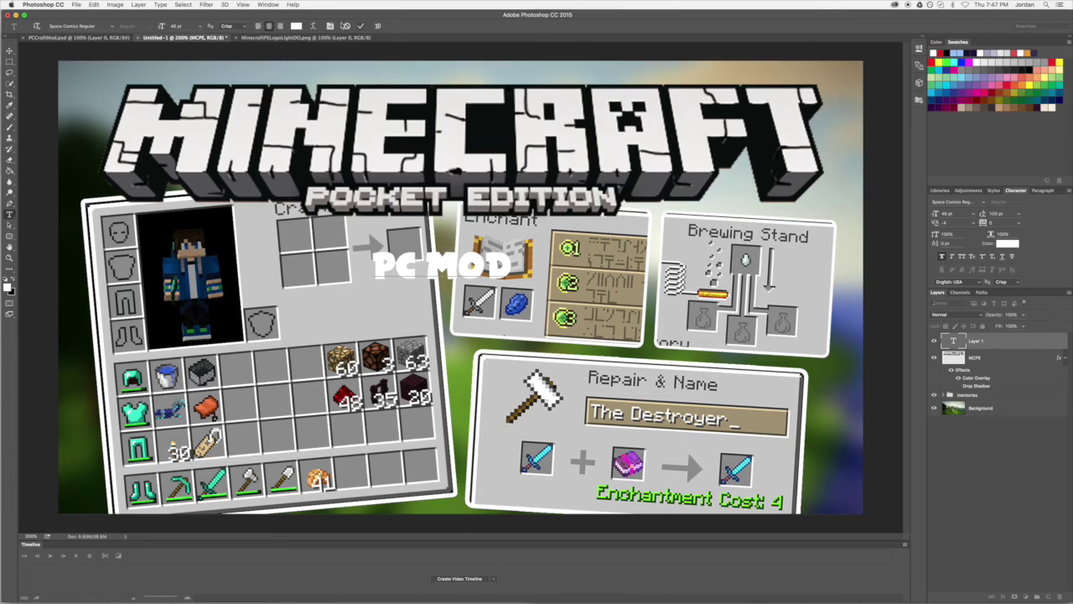
click(348, 26)
click(345, 285)
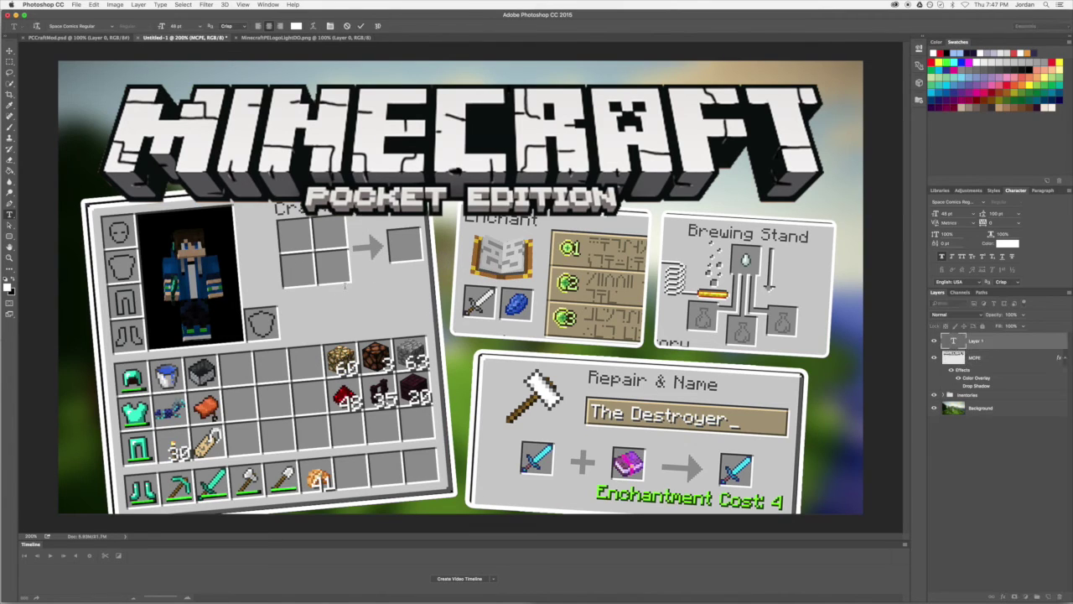
text(PC MOD)
key(BackSpace)
text(OD)
key(alt+Right)
key(alt+Right)
key(alt+Right)
key(alt+Right)
key(alt+Right)
key(alt+Right)
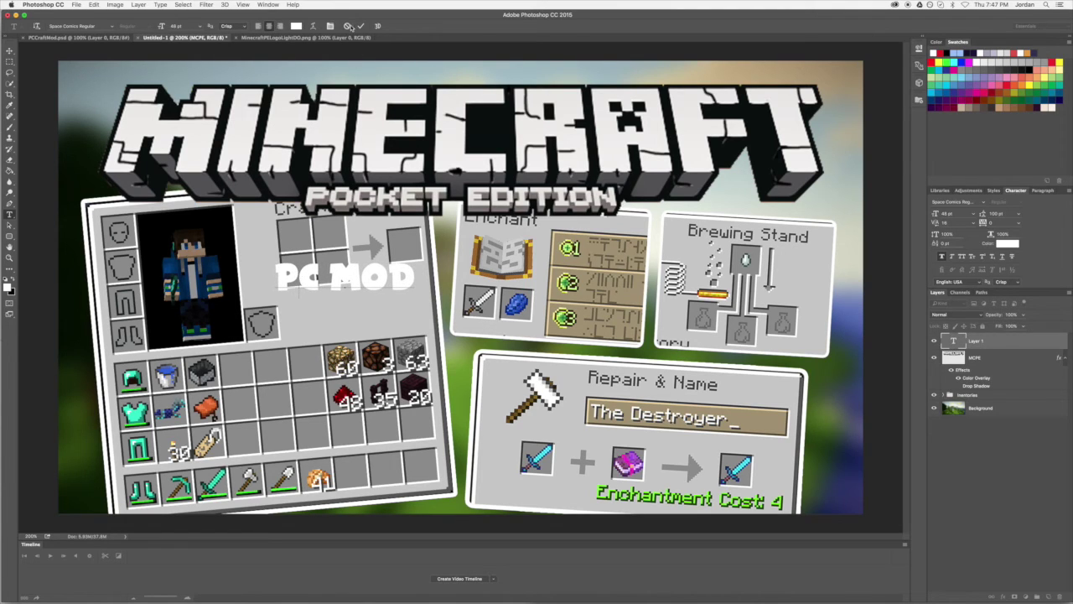
click(349, 26)
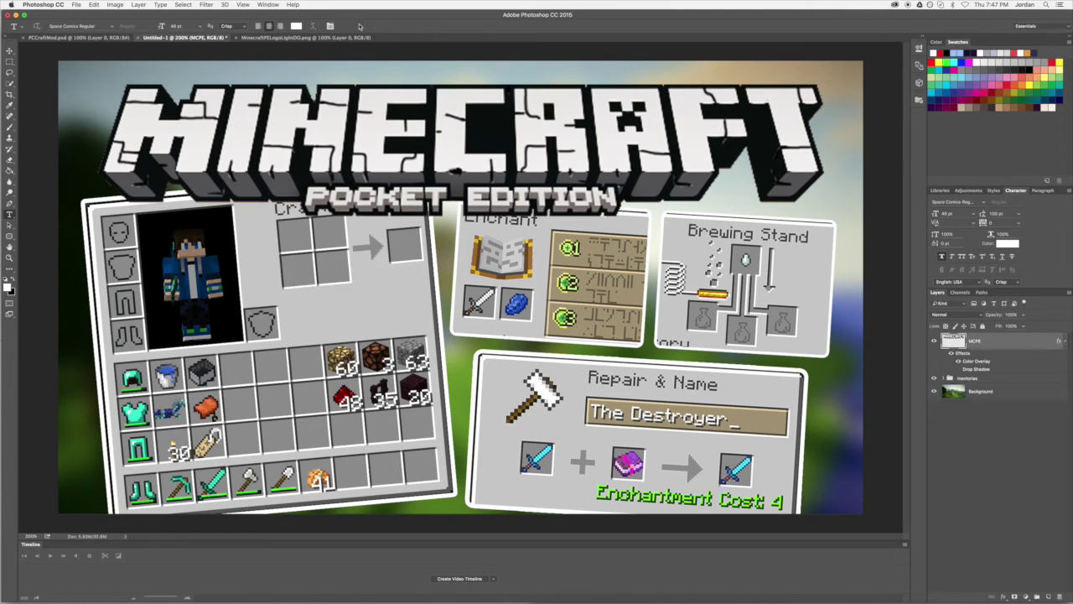
Add the text PC MOD over the inventory screenshots and widen the kerning between its letters
click(375, 276)
text(PC MOD)
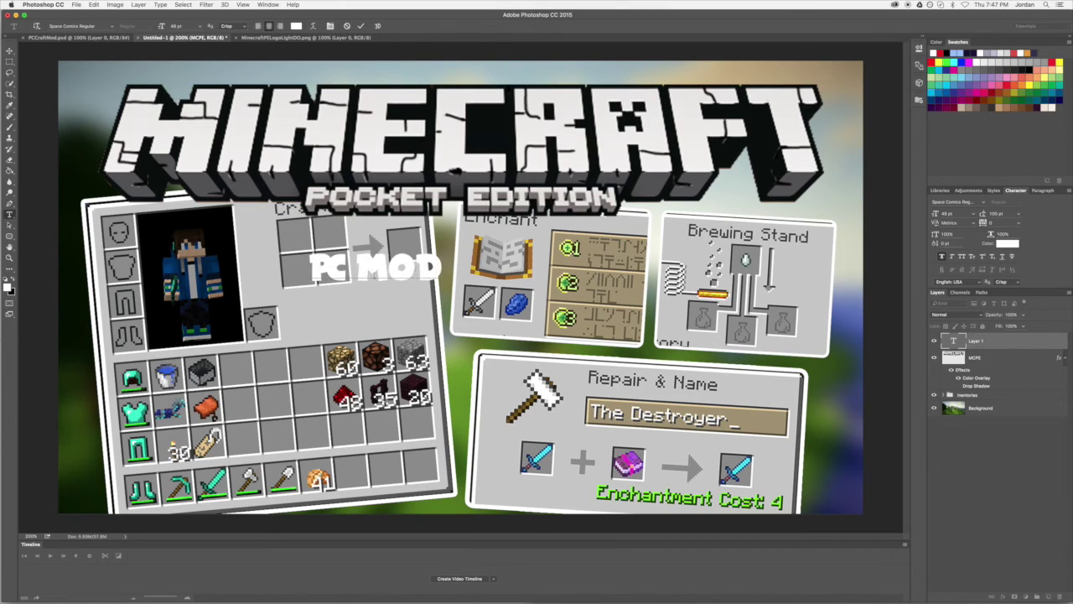
key(alt+Right)
key(alt+Right)
key(alt+Right)
key(alt+Right)
key(alt+Right)
key(alt+Right)
key(alt+Right)
key(alt+Right)
key(alt+Right)
key(alt+Right)
key(alt+Right)
key(alt+Right)
key(alt+Right)
key(alt+Right)
key(alt+Right)
key(alt+Right)
key(alt+Right)
key(alt+Right)
key(alt+Right)
key(alt+Right)
click(361, 25)
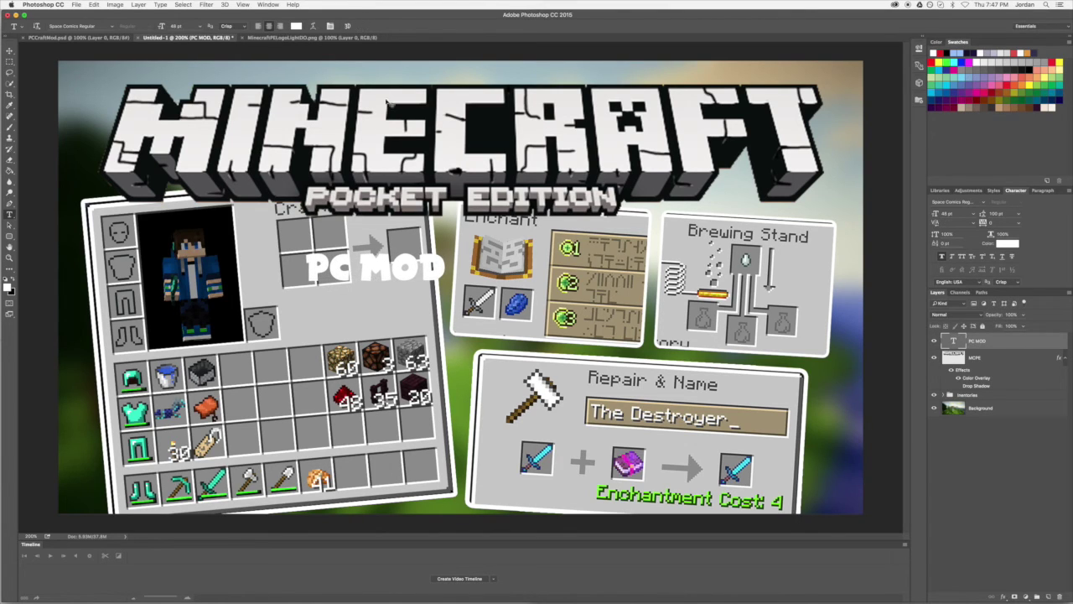
Scale the PC MOD text to about 236% beneath the Pocket Edition line and compare it with the lettering in PCCraftMod.psd
key(ctrl+t)
drag(444, 257, 648, 203)
drag(553, 245, 562, 265)
key(super+minus)
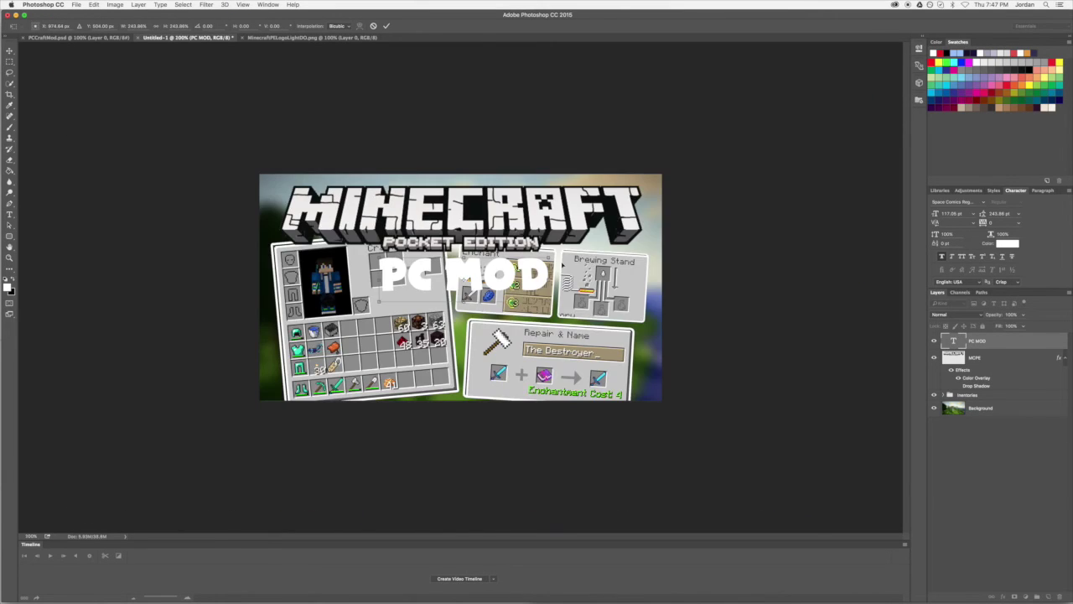
key(super+plus)
key(super+minus)
key(super+plus)
key(super+minus)
drag(500, 276, 506, 277)
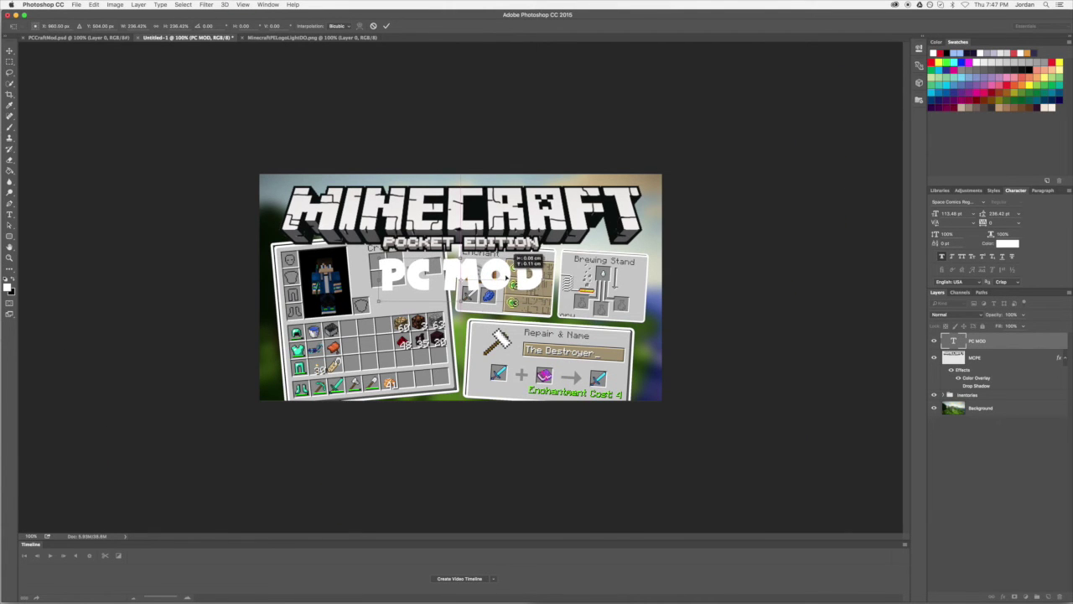
click(126, 37)
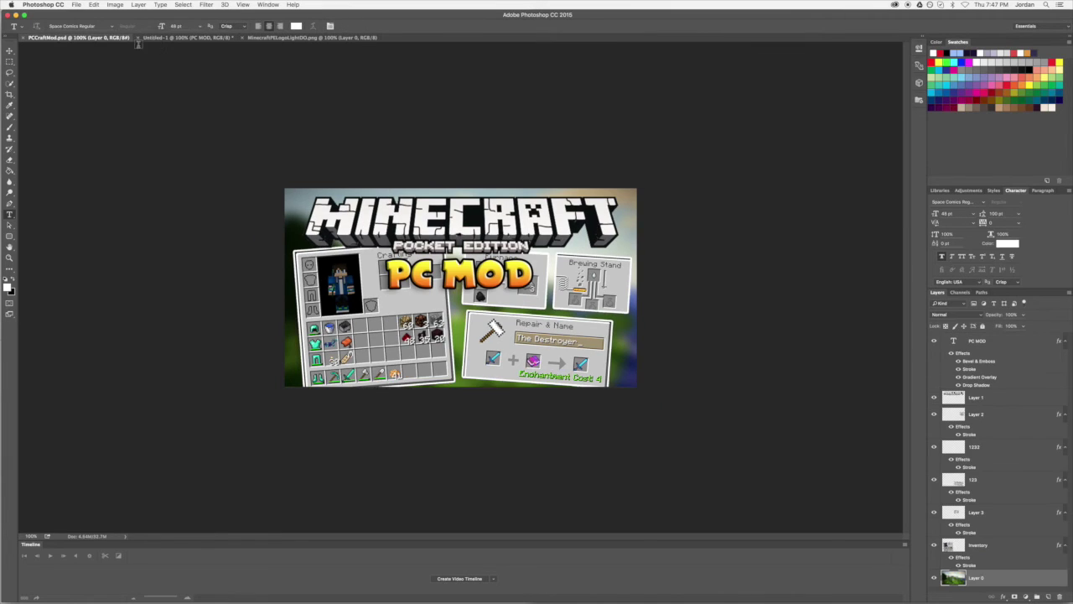
click(185, 37)
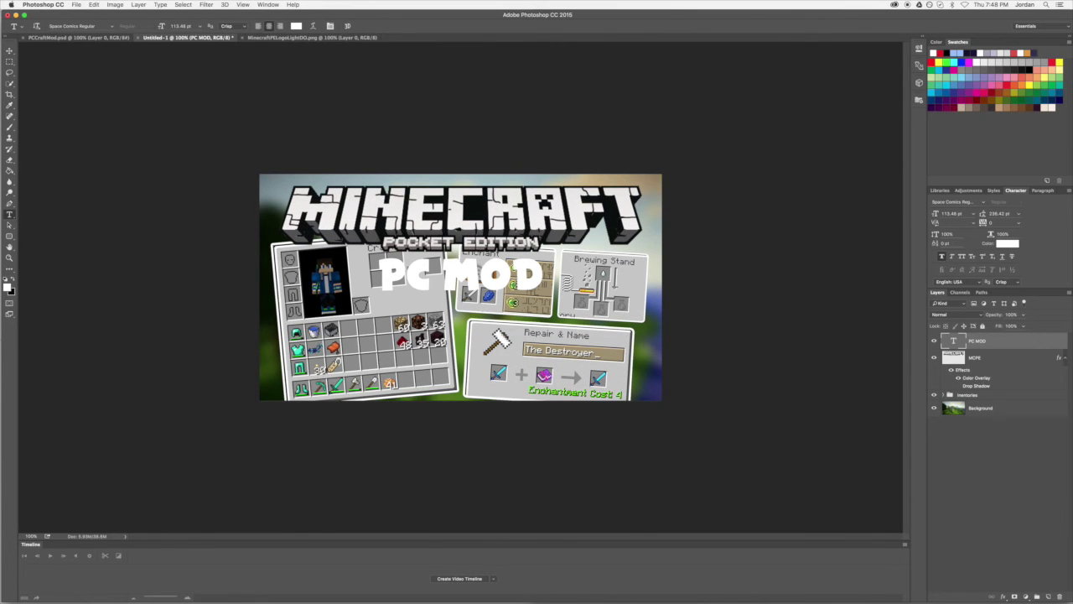
Tighten the letter spacing within the enlarged PC MOD text with a kerning of -60
mouse_move(540, 274)
mouse_down()
mouse_move(382, 275)
mouse_move(540, 275)
mouse_up()
key(alt+Left)
key(alt+Left)
key(alt+Left)
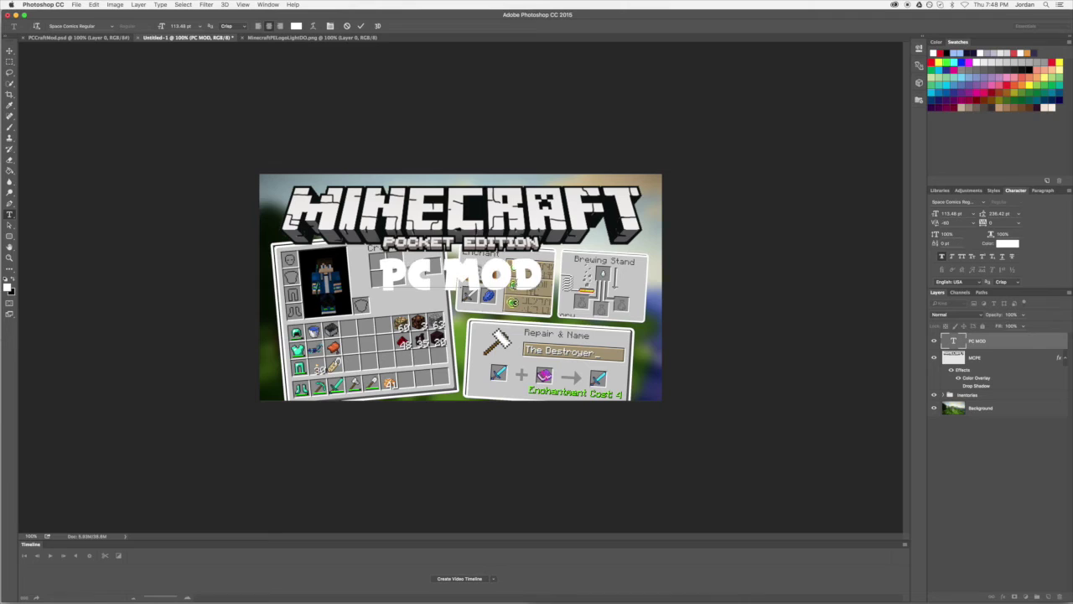
key(super+z)
click(361, 26)
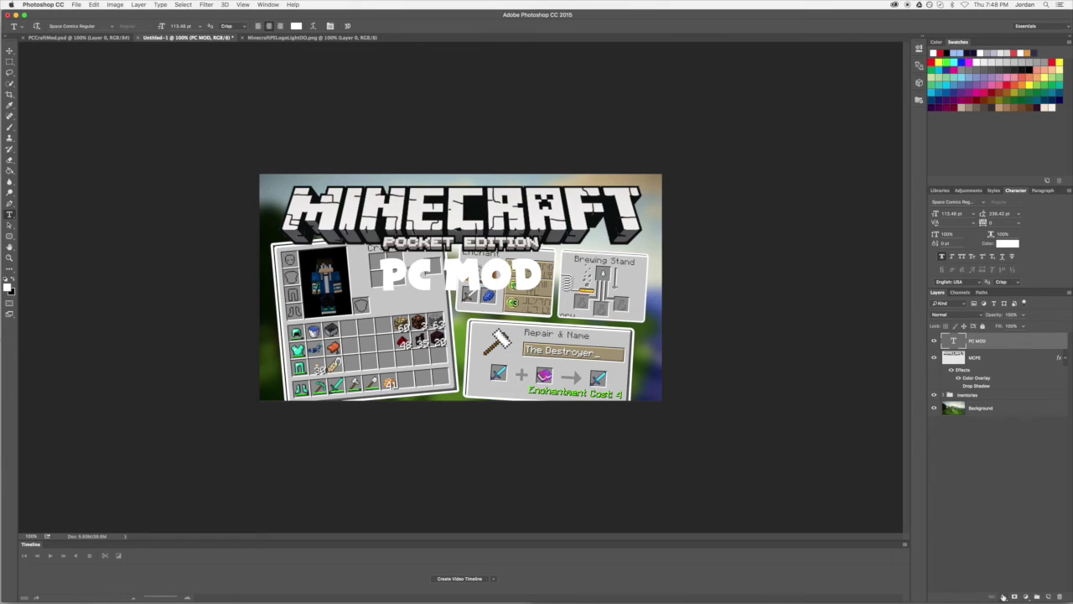
Add a Gradient Overlay to the PC MOD text and choose the Orange, Yellow, Orange preset for its gradient
click(1003, 596)
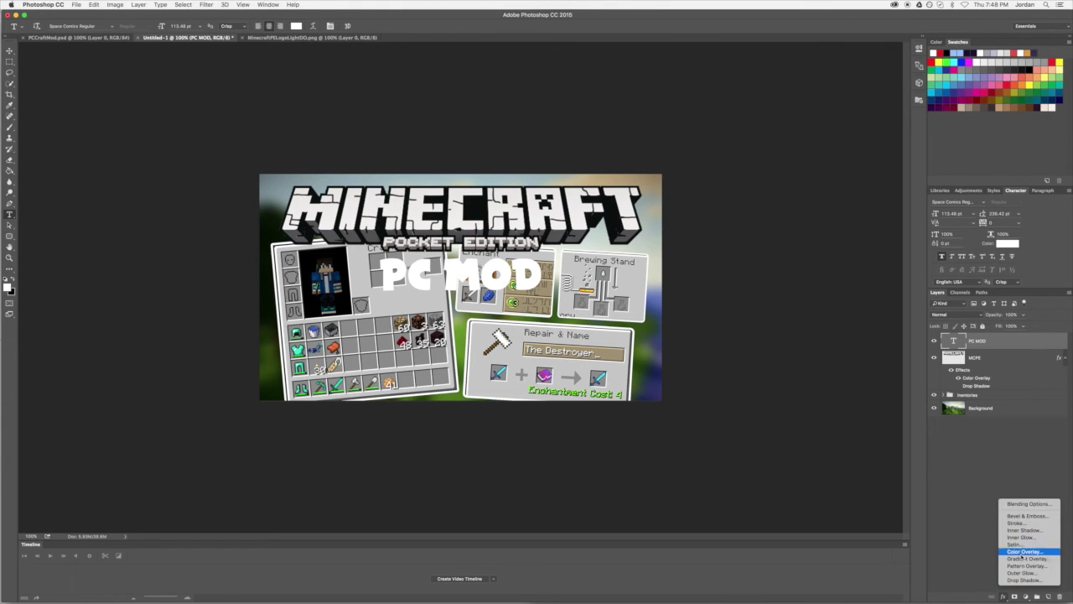
click(1025, 558)
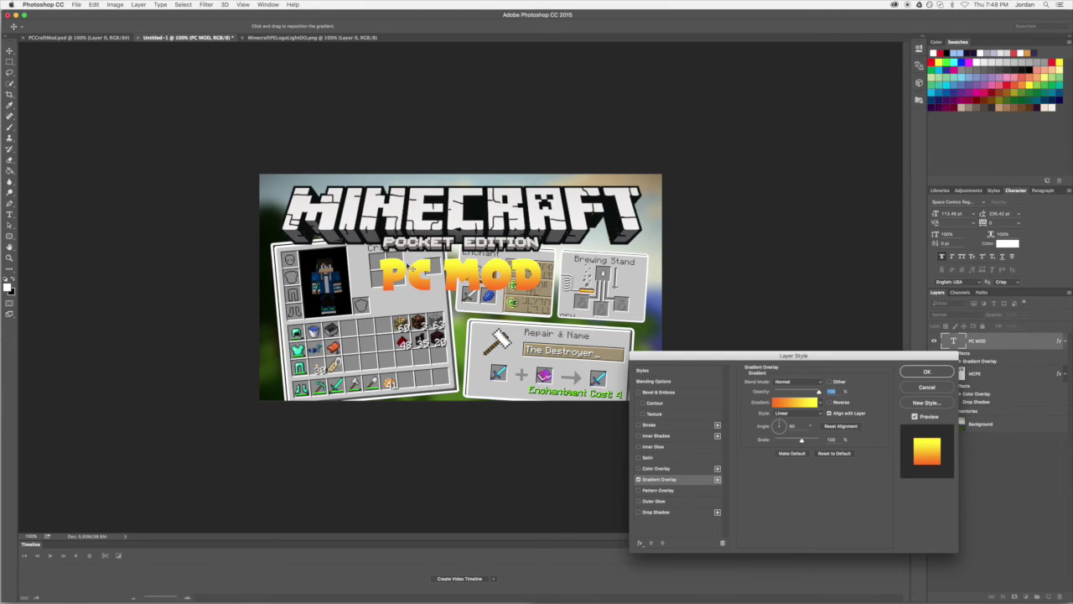
click(787, 405)
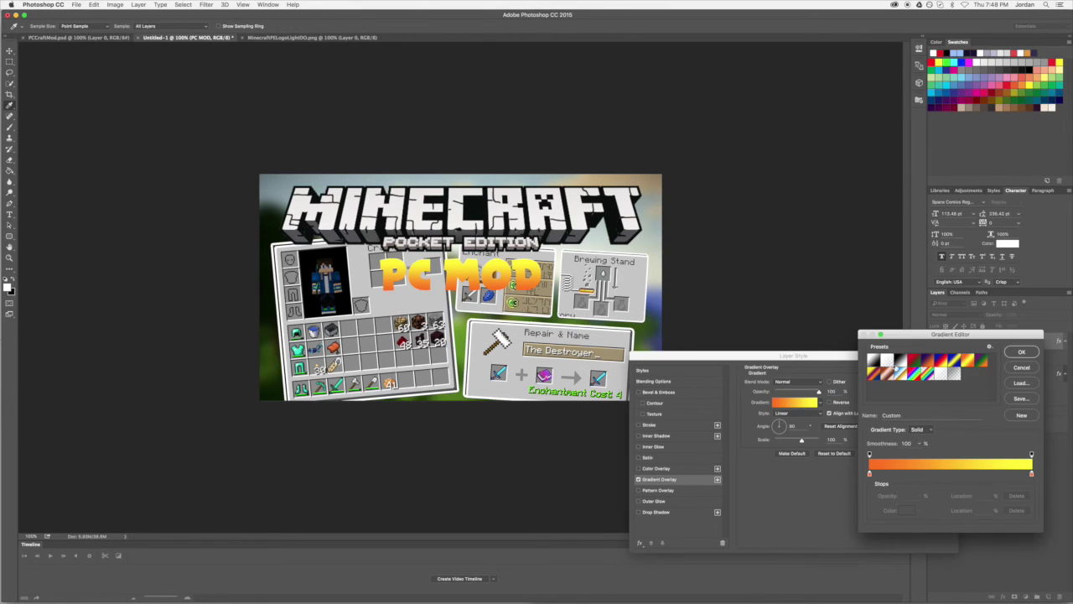
click(965, 363)
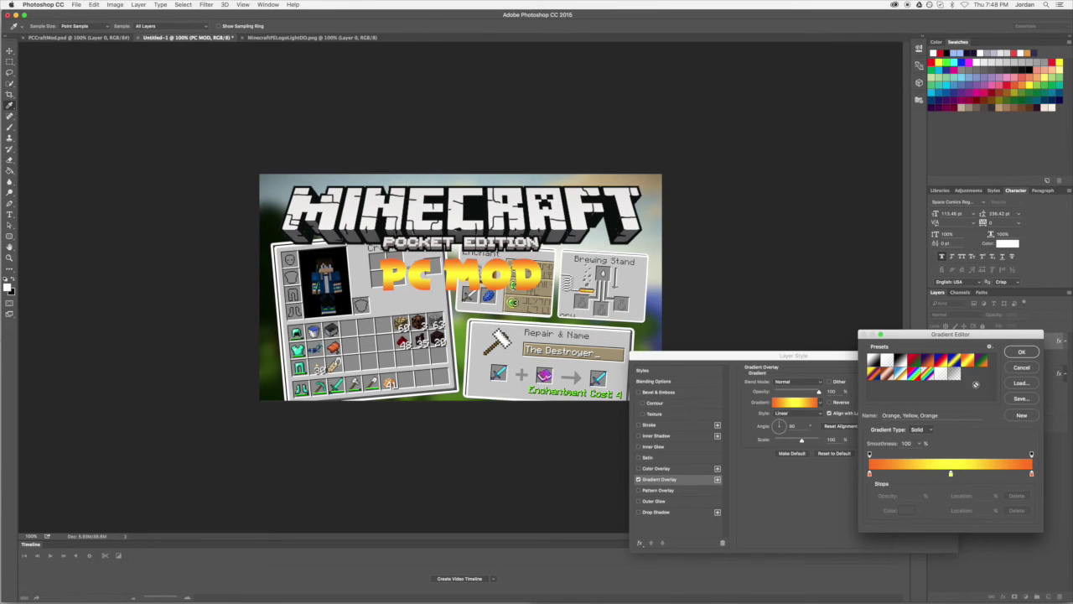
Change the gradient's orange end stop to yellow and remove the middle stop, leaving a linear orange-to-yellow blend
click(952, 475)
double_click(952, 475)
click(560, 415)
click(1031, 475)
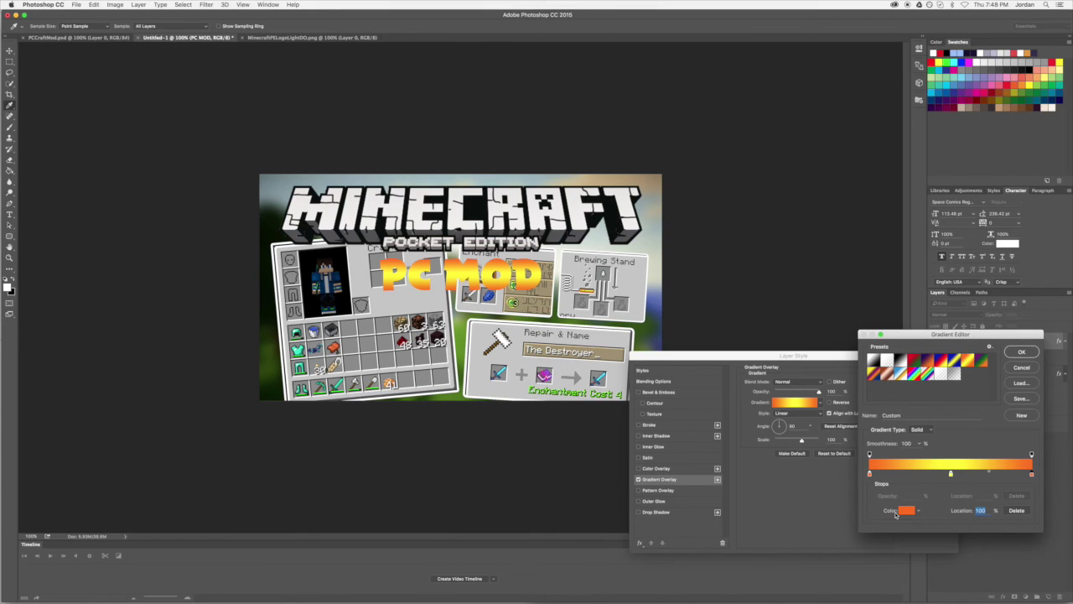
click(955, 463)
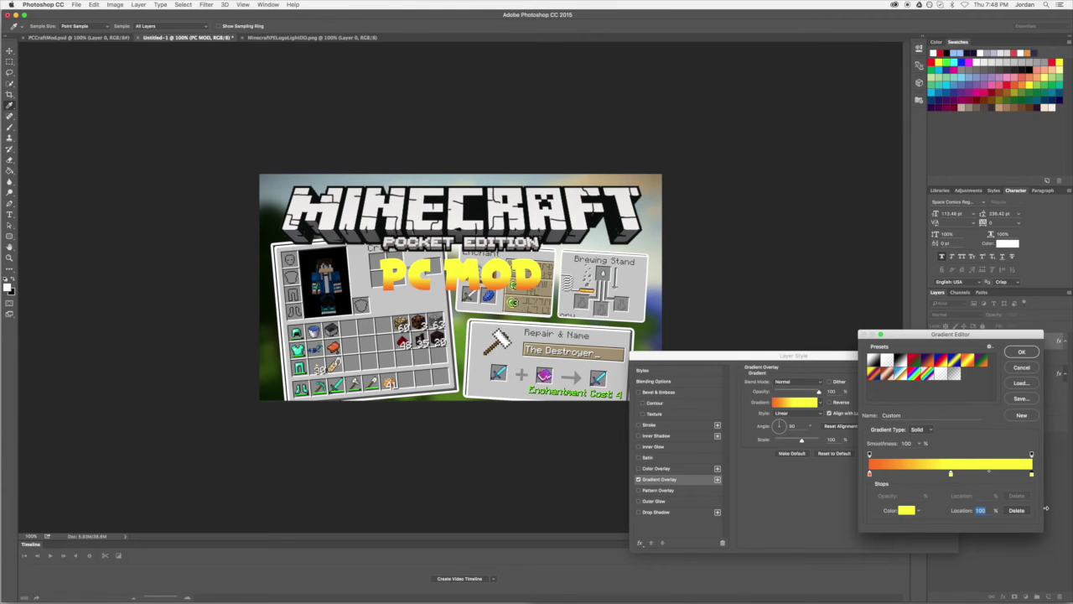
key(ctrl+z)
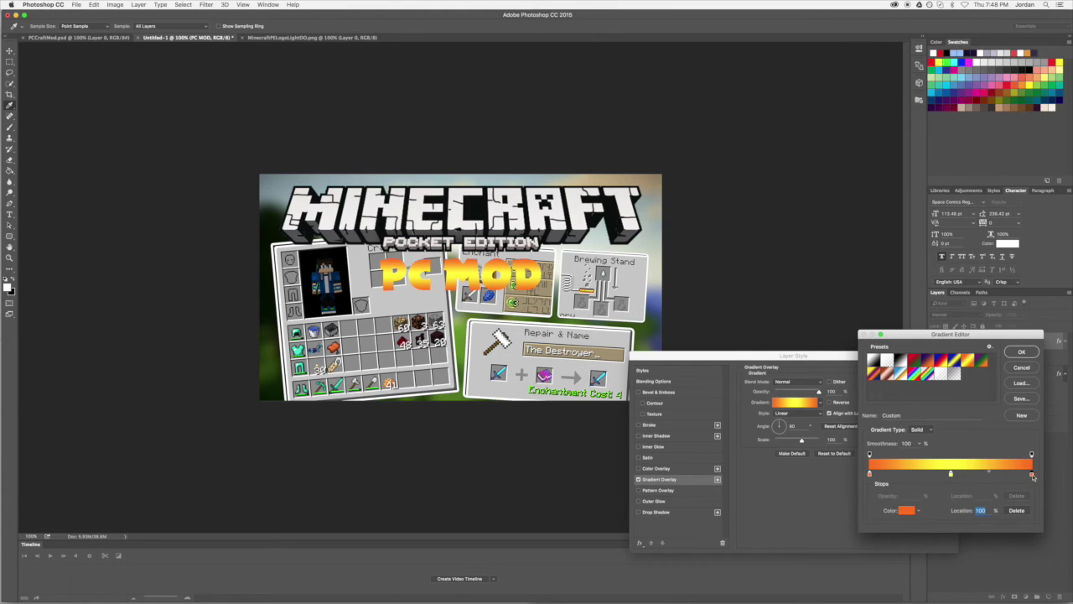
click(955, 460)
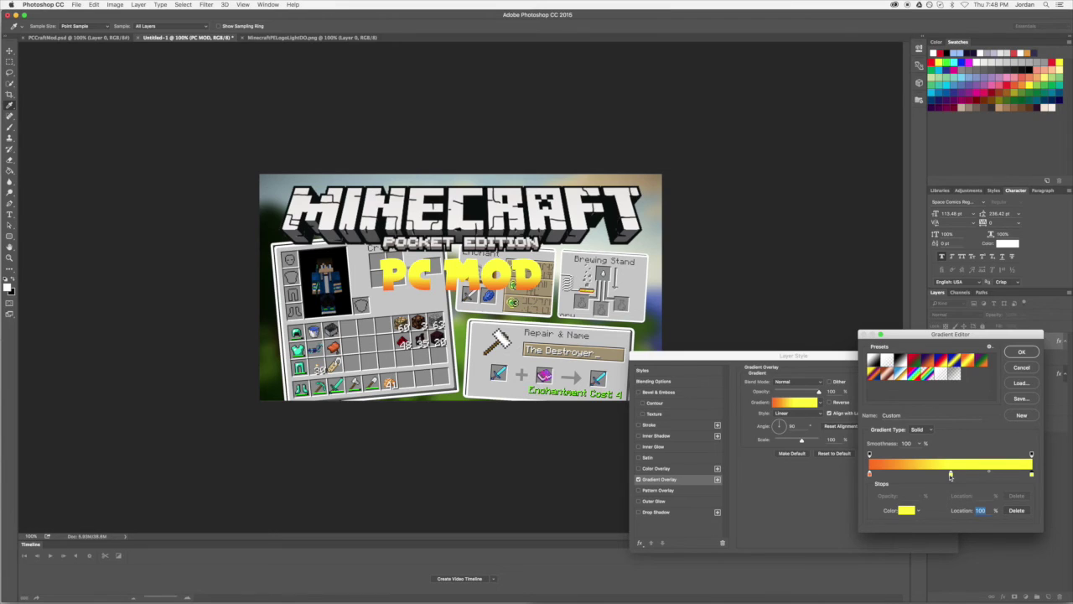
drag(951, 475, 1033, 476)
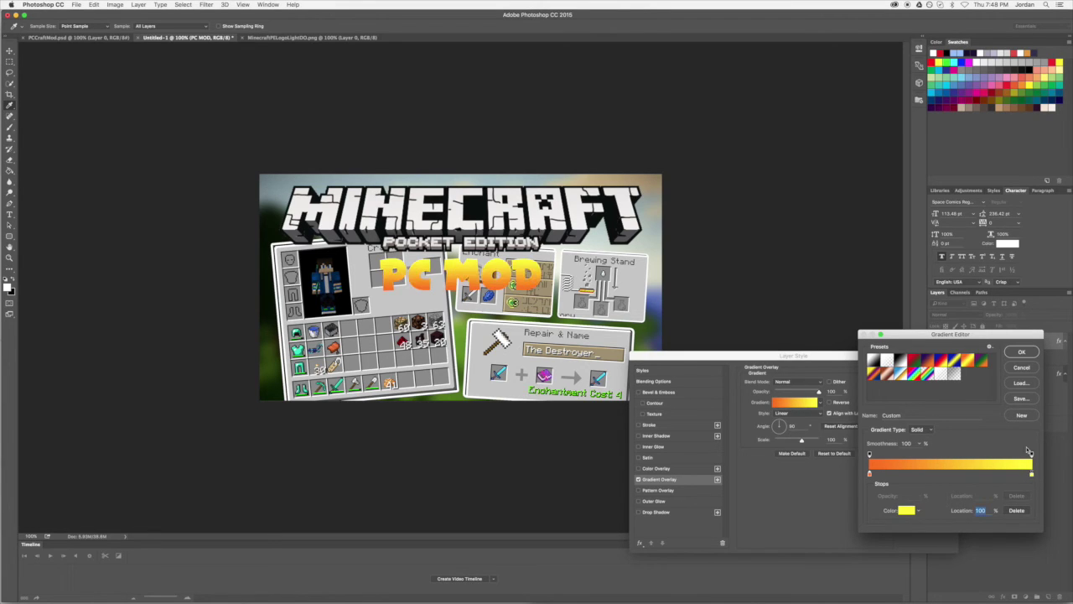
click(1028, 477)
click(1021, 353)
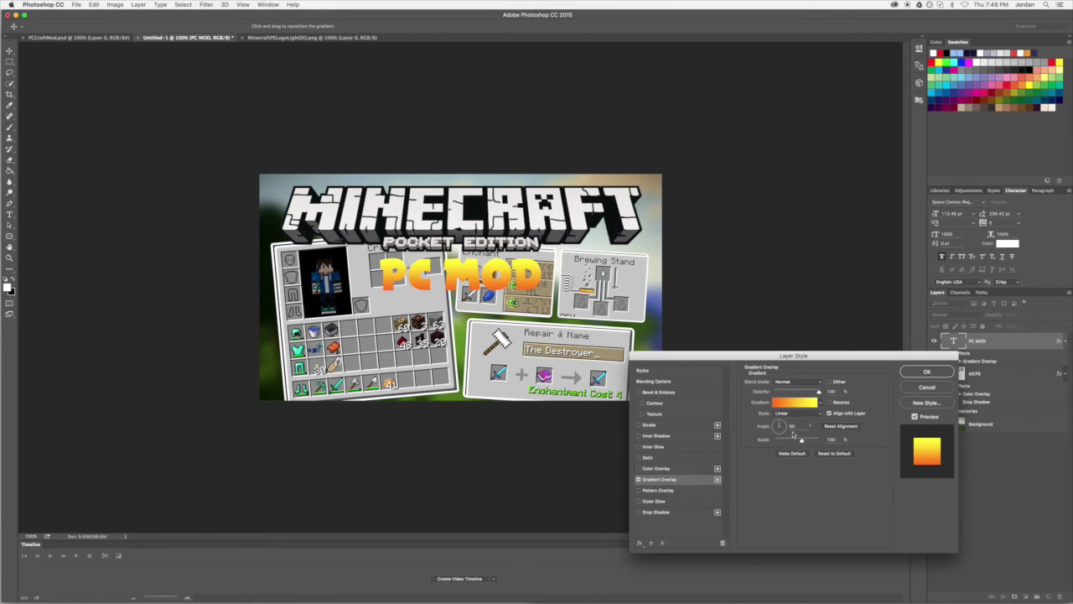
Add a black (000000) outside Stroke of 10 px to the PC MOD text and apply the layer style
click(640, 425)
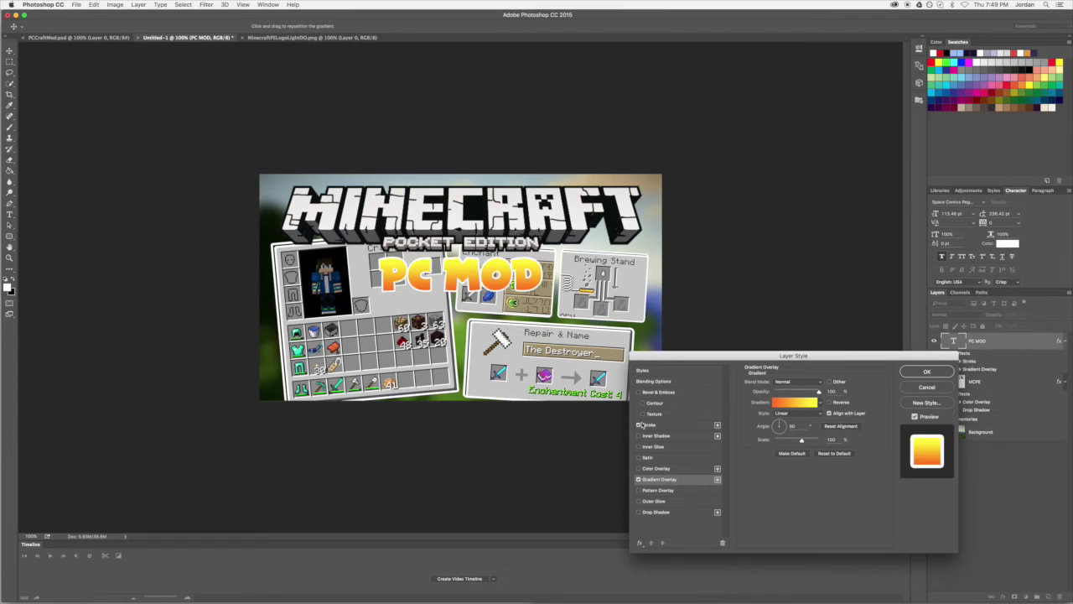
click(661, 425)
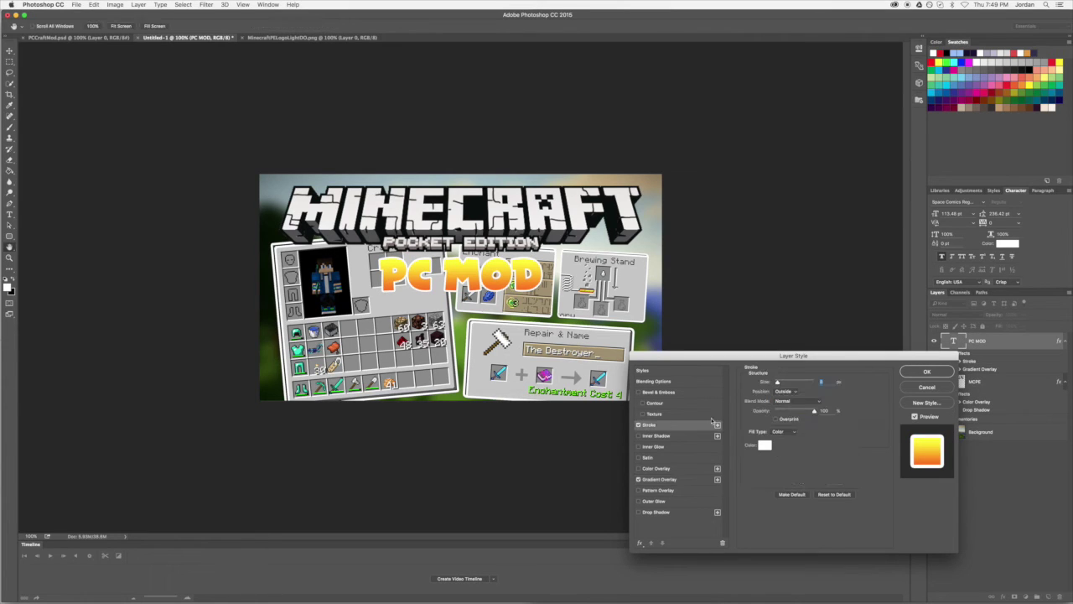
click(765, 445)
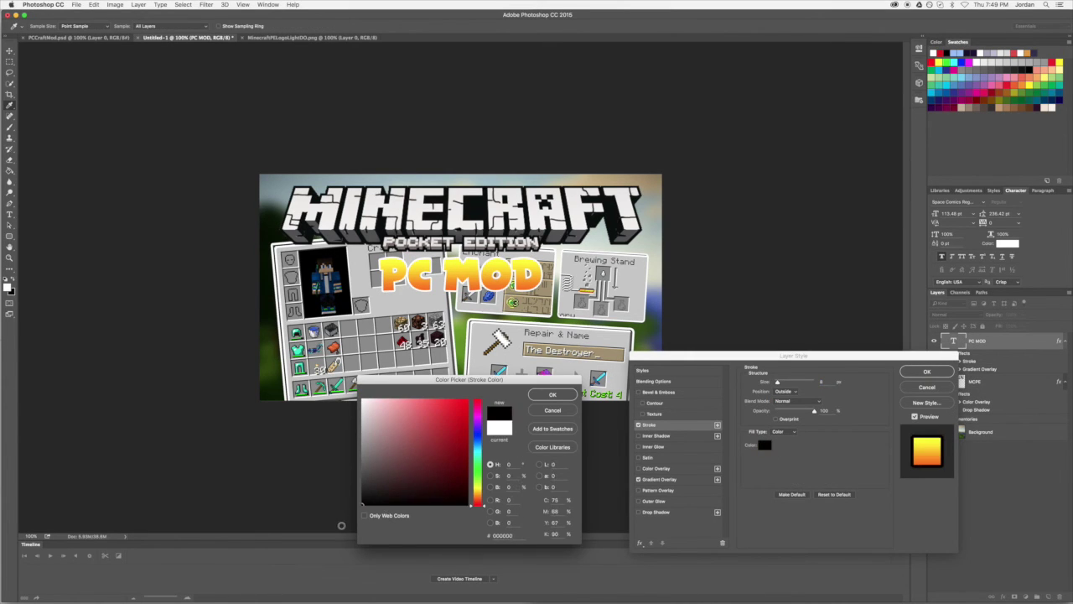
click(363, 505)
click(552, 395)
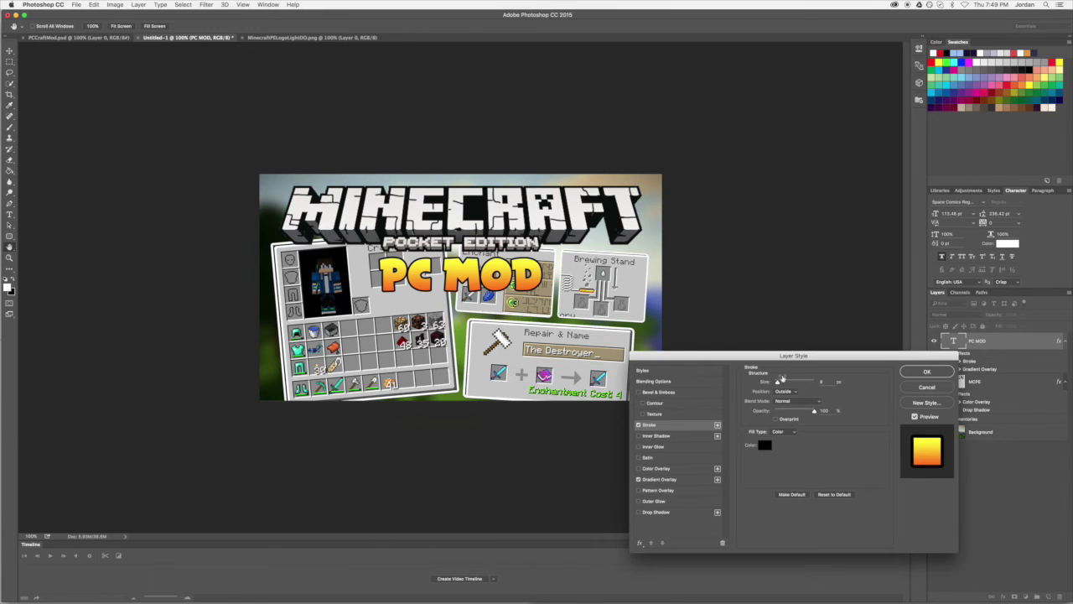
drag(778, 382, 779, 383)
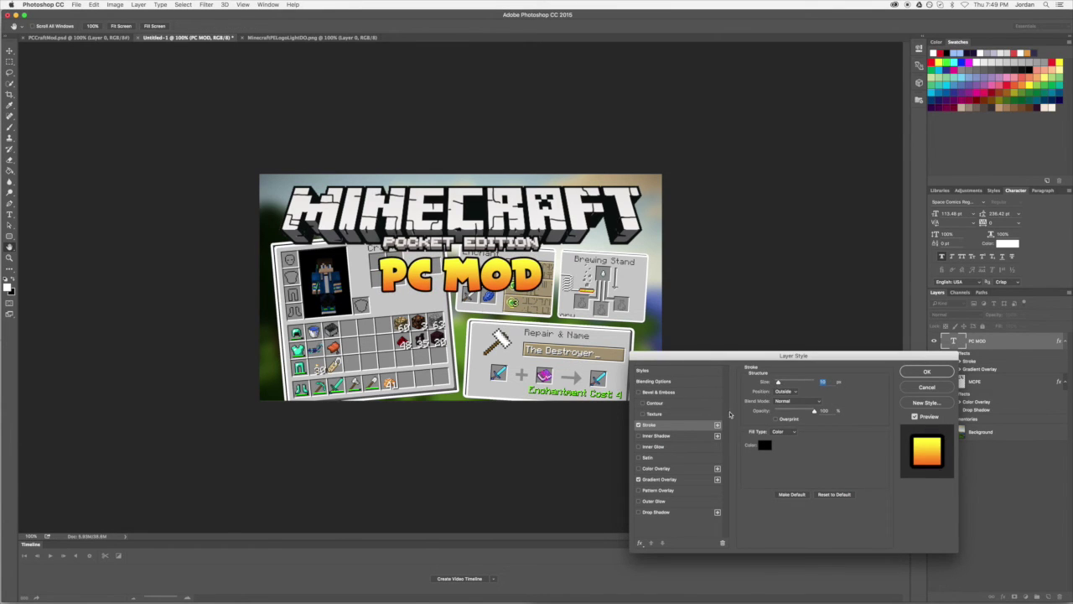
click(926, 371)
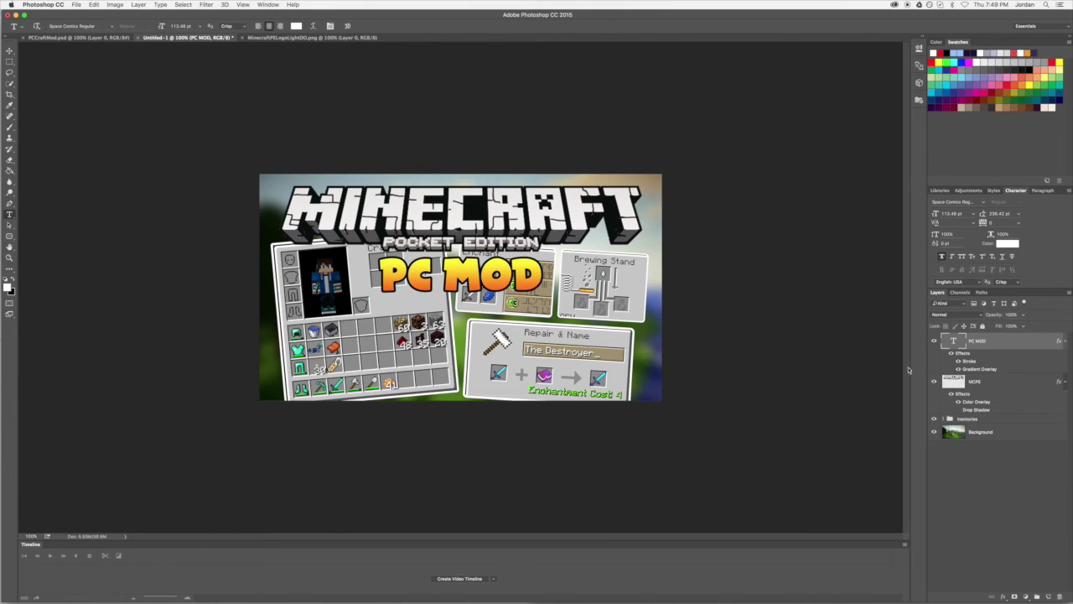
Fine-tune the kerning of the individual letter gaps in the PC MOD text and commit the text edit
click(482, 281)
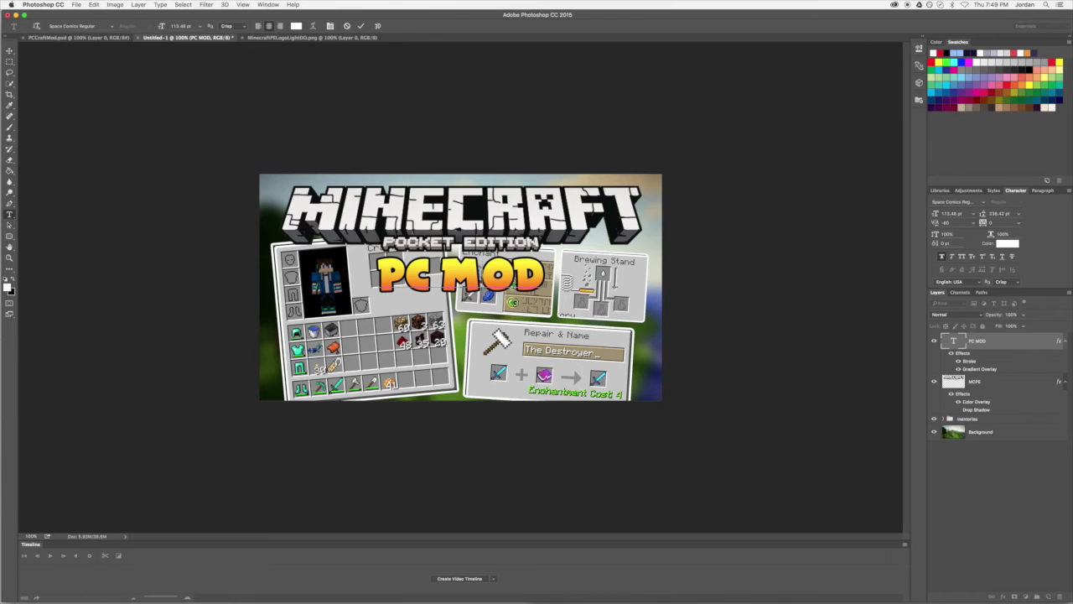
key(alt+Left)
key(alt+Left)
key(alt+Right)
key(alt+Right)
key(alt+Right)
key(alt+Right)
key(alt+Right)
key(alt+Right)
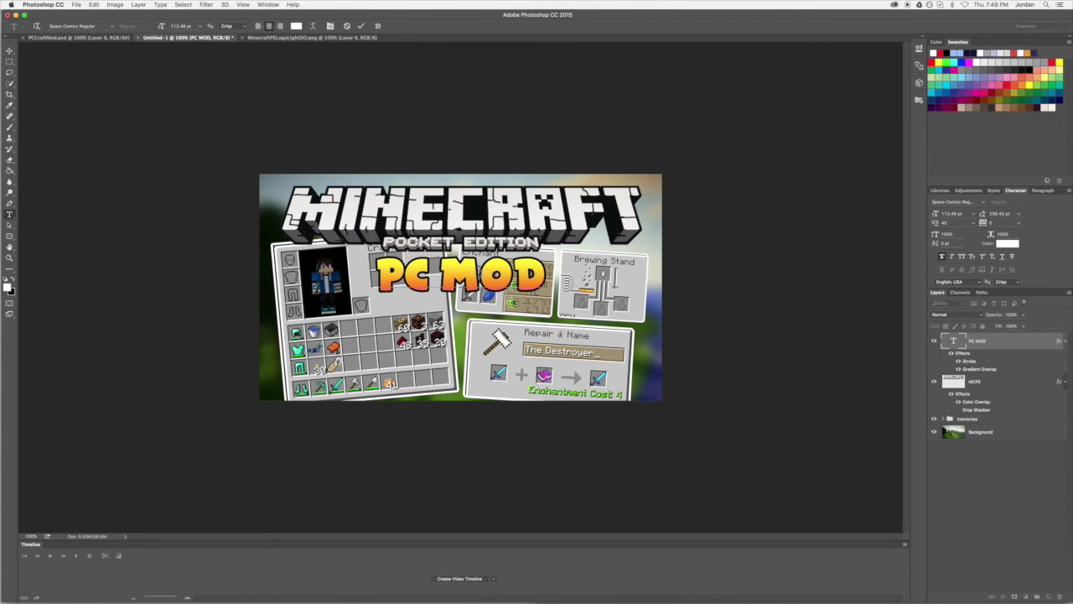
key(alt+Left)
key(alt+Left)
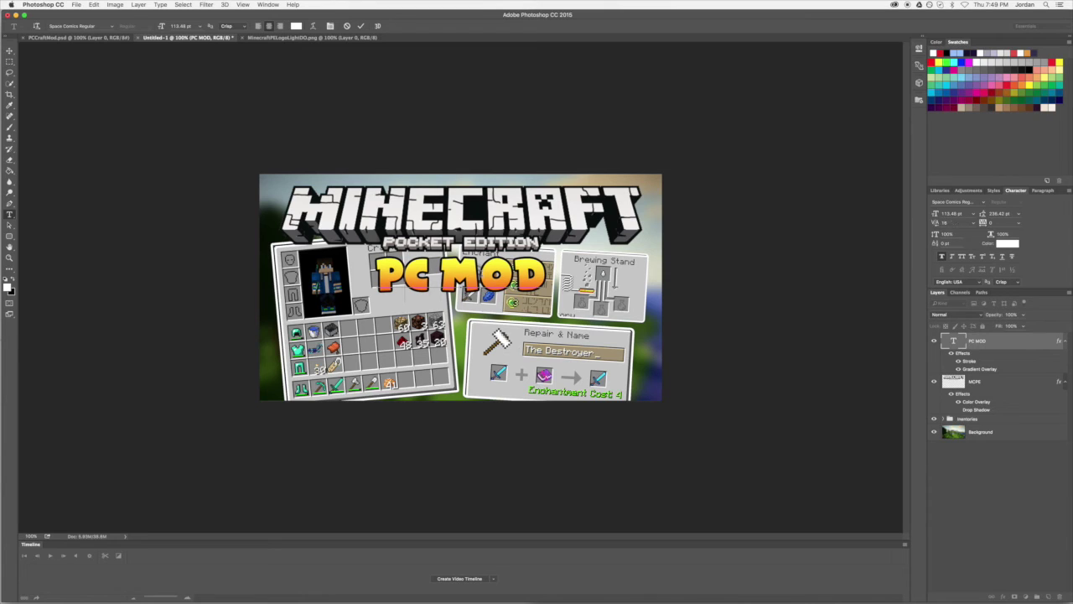
key(alt+Right)
key(alt+Right)
key(alt+Right)
key(Right)
key(alt+Left)
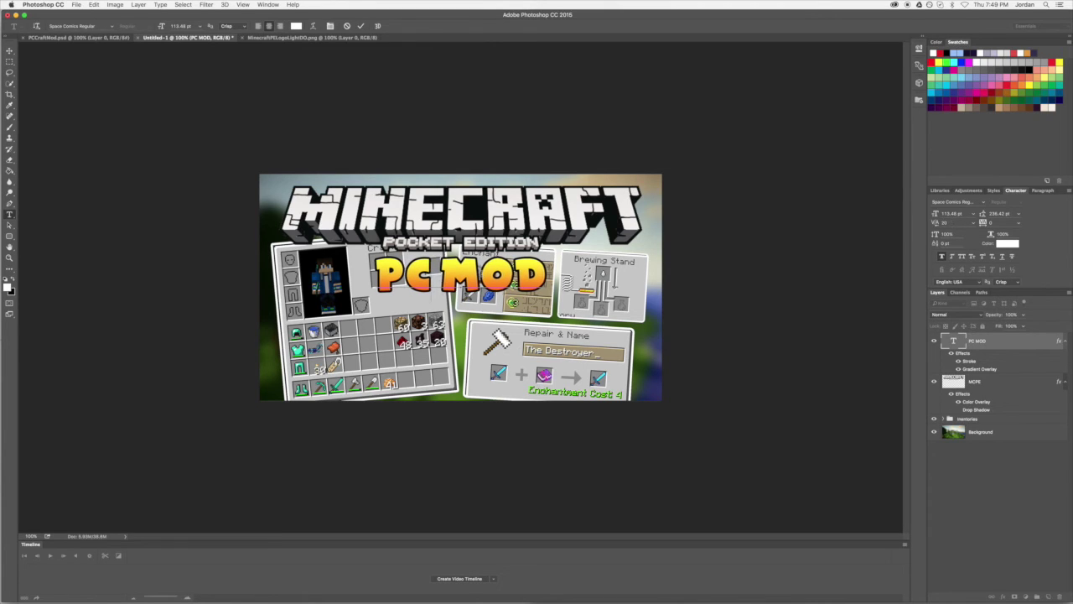
key(alt+Right)
key(alt+Right)
key(alt+Right)
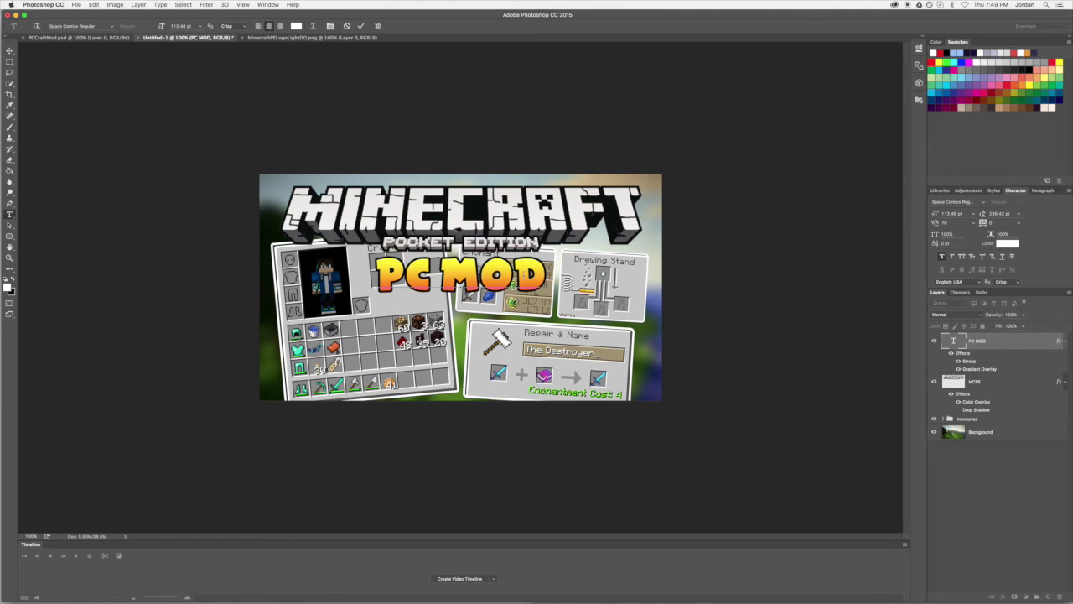
click(361, 26)
Compare the title with the one in PCCraftMod.psd, and turn off faux bold for all of the PC MOD text
click(120, 38)
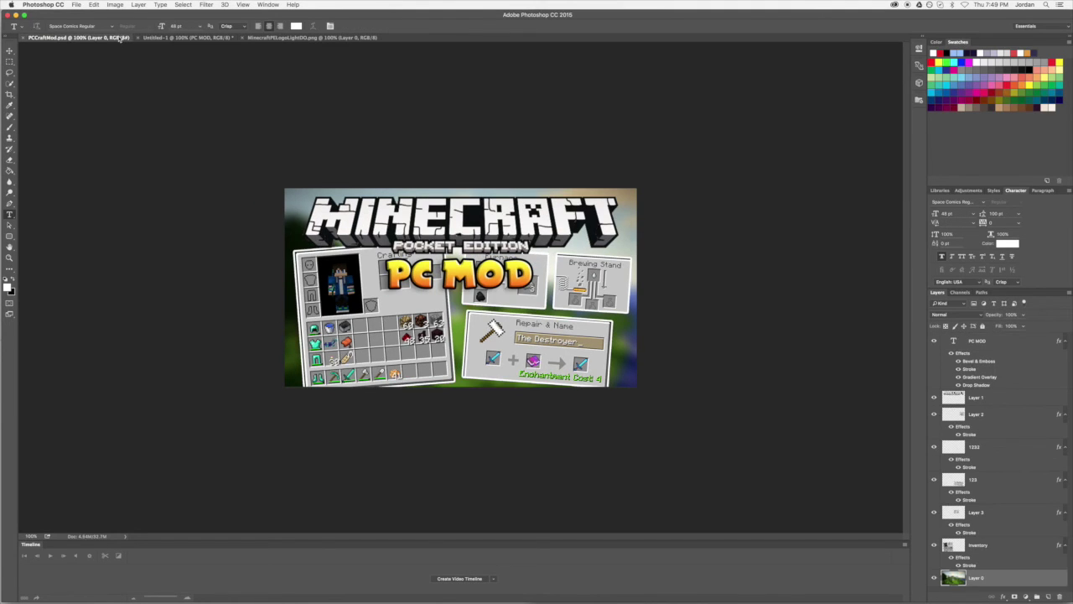
click(185, 38)
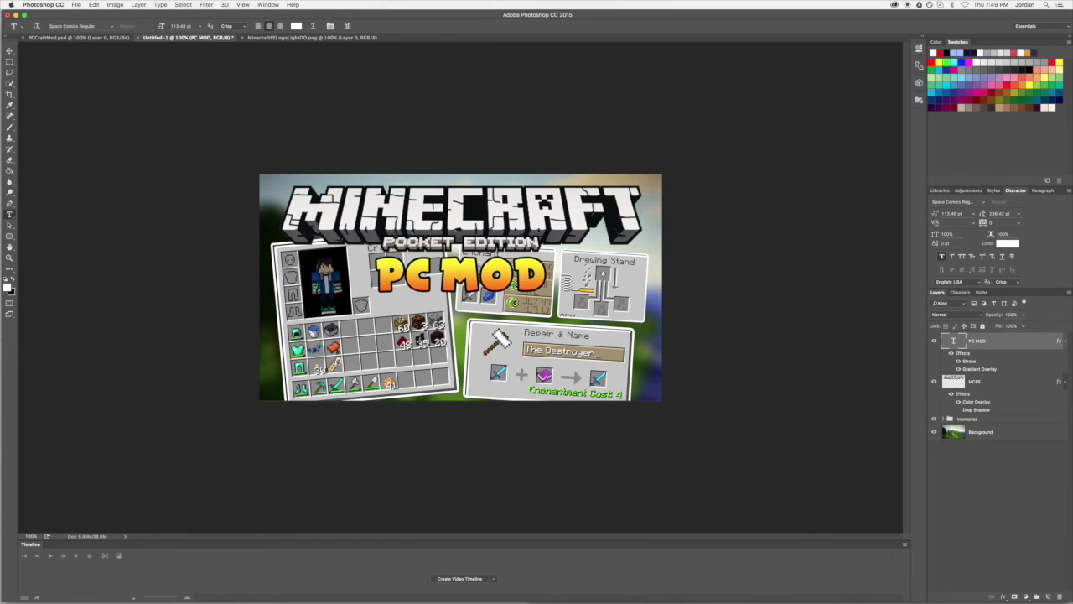
click(548, 275)
key(super+a)
key(super+h)
click(942, 256)
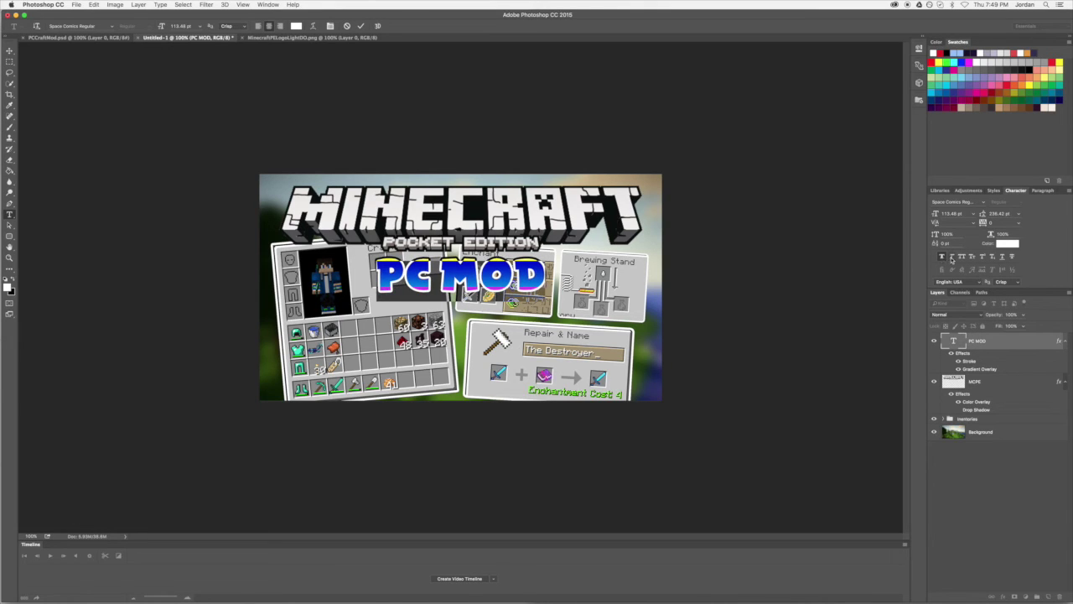
click(952, 258)
click(951, 258)
click(941, 255)
key(ctrl+h)
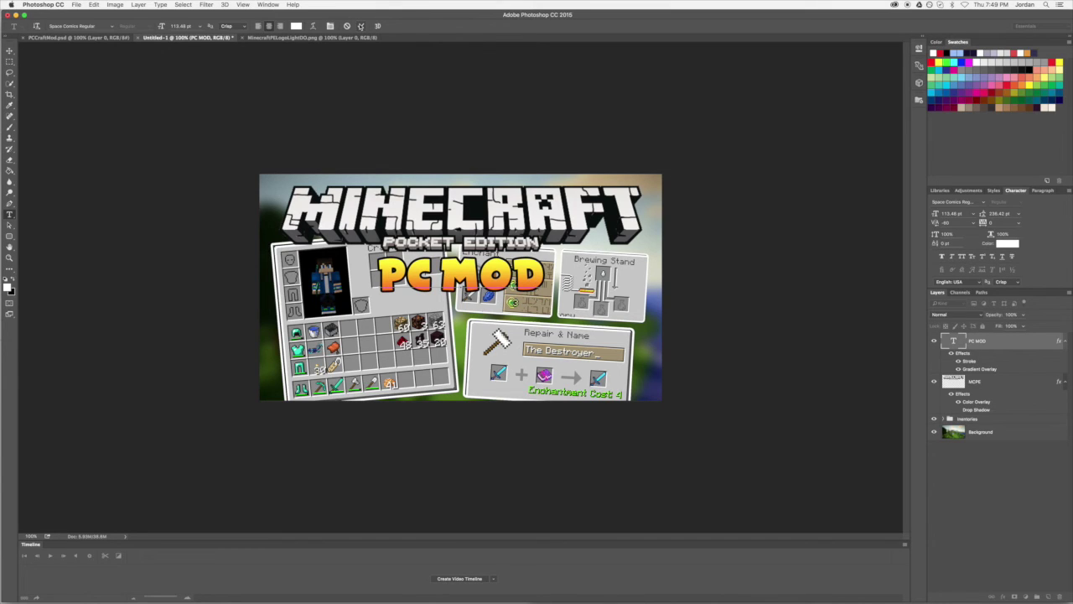
click(360, 26)
Add a smooth Inner Bevel to the PC MOD text with depth about 240%, size about 13 px and soften about 3 px
click(1004, 596)
click(1025, 517)
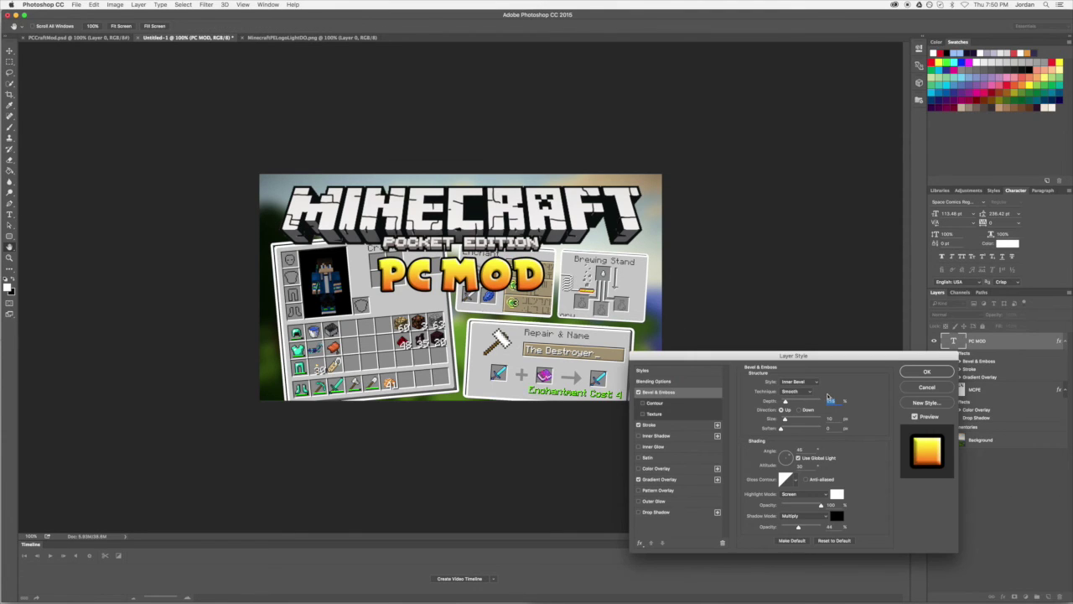
drag(789, 403, 784, 429)
drag(791, 426, 806, 438)
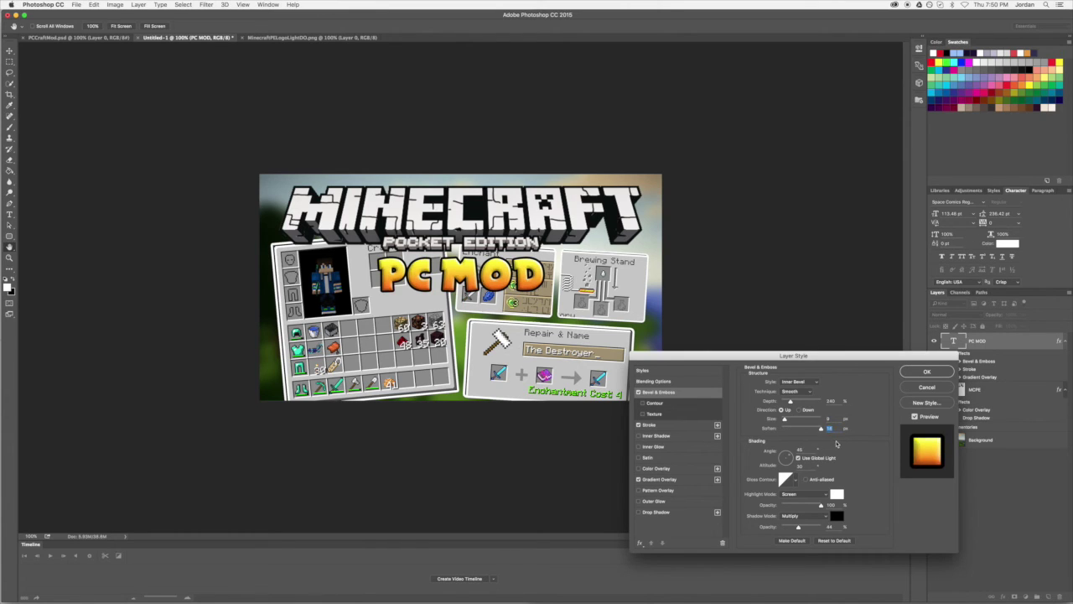
mouse_move(797, 430)
mouse_down()
mouse_move(784, 430)
mouse_move(786, 419)
mouse_up()
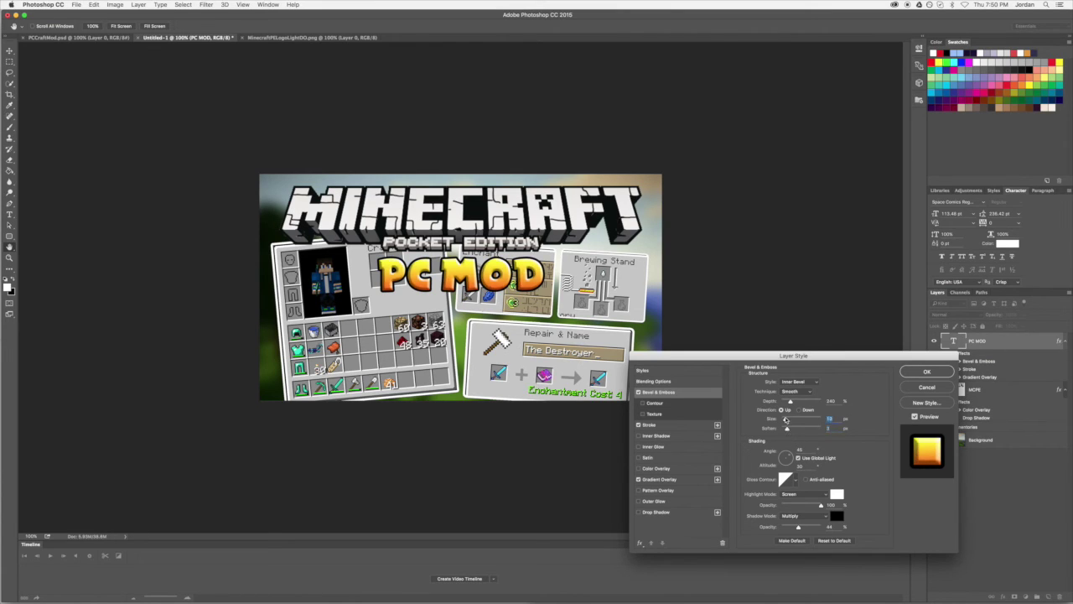
Adjust the angle and altitude of the light that shades the PC MOD text's bevel
drag(791, 459, 789, 462)
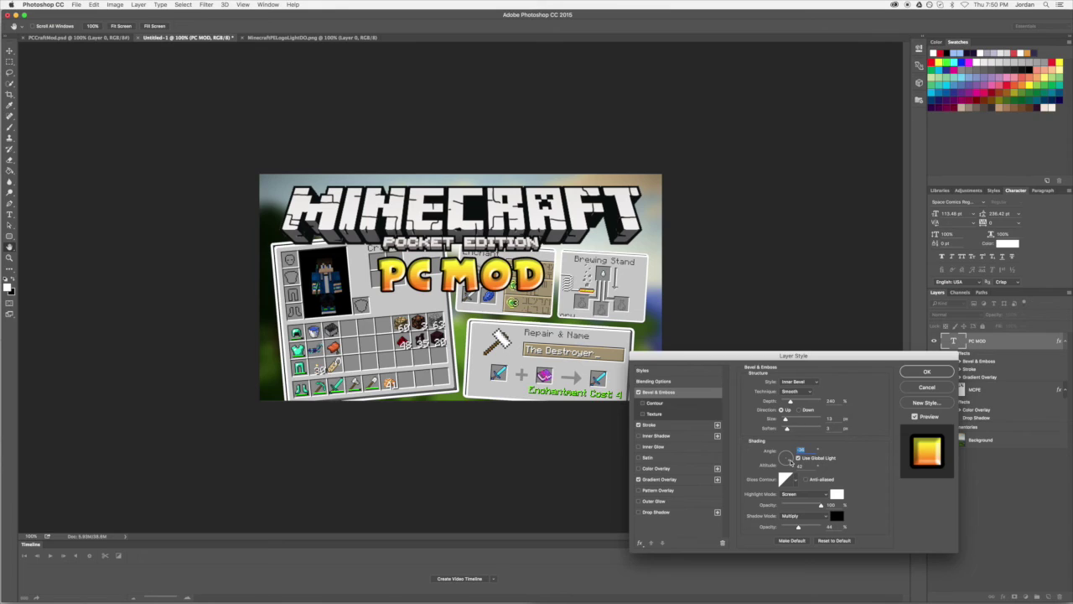
drag(790, 462, 794, 458)
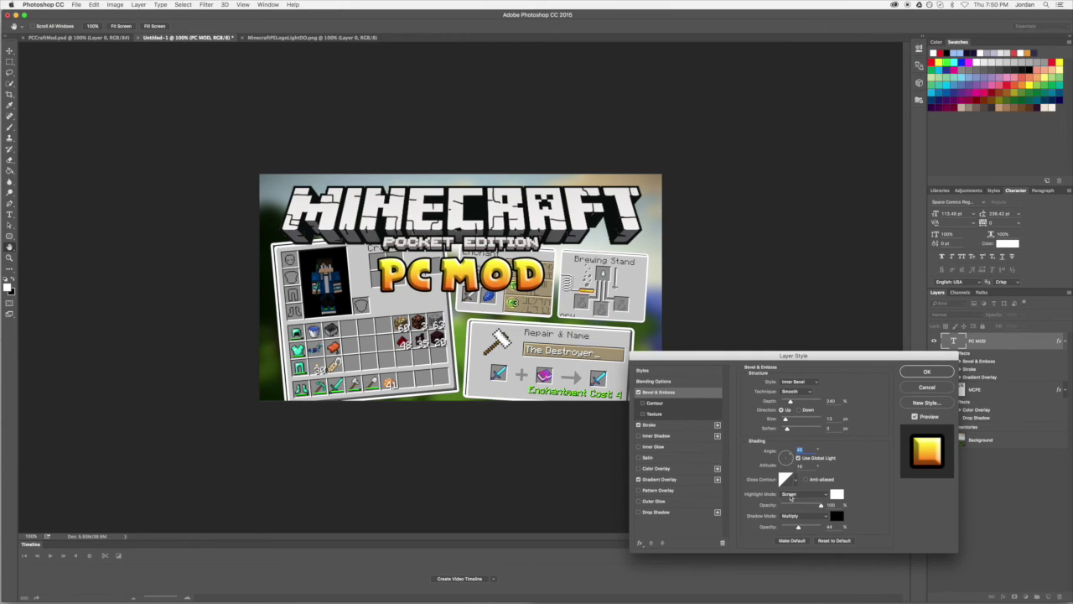
click(820, 506)
Try a bevel Texture with reduced scale and depth on the PC MOD text
click(650, 414)
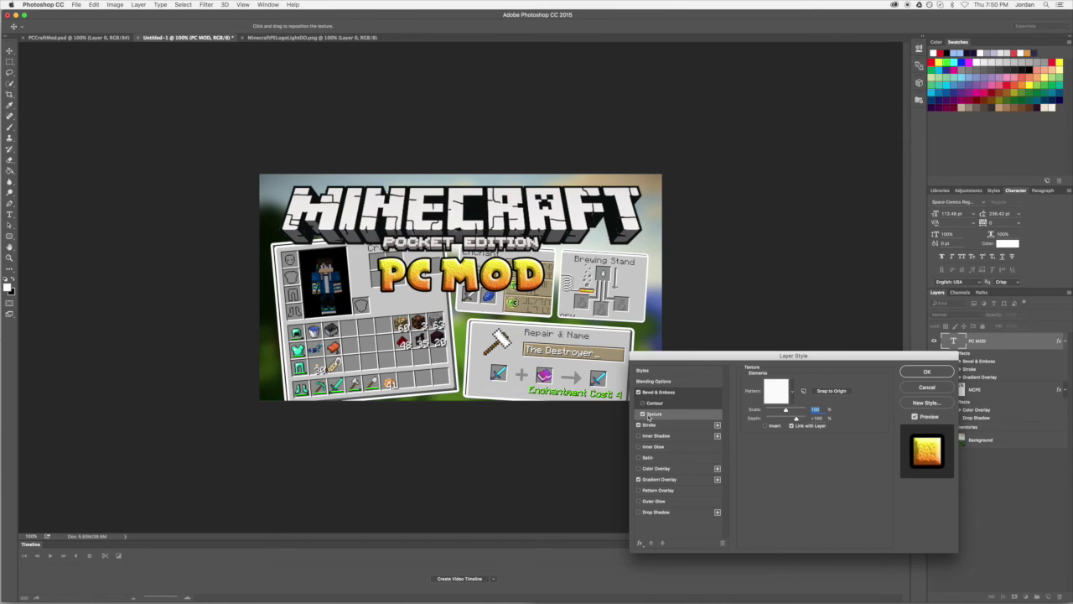
click(760, 390)
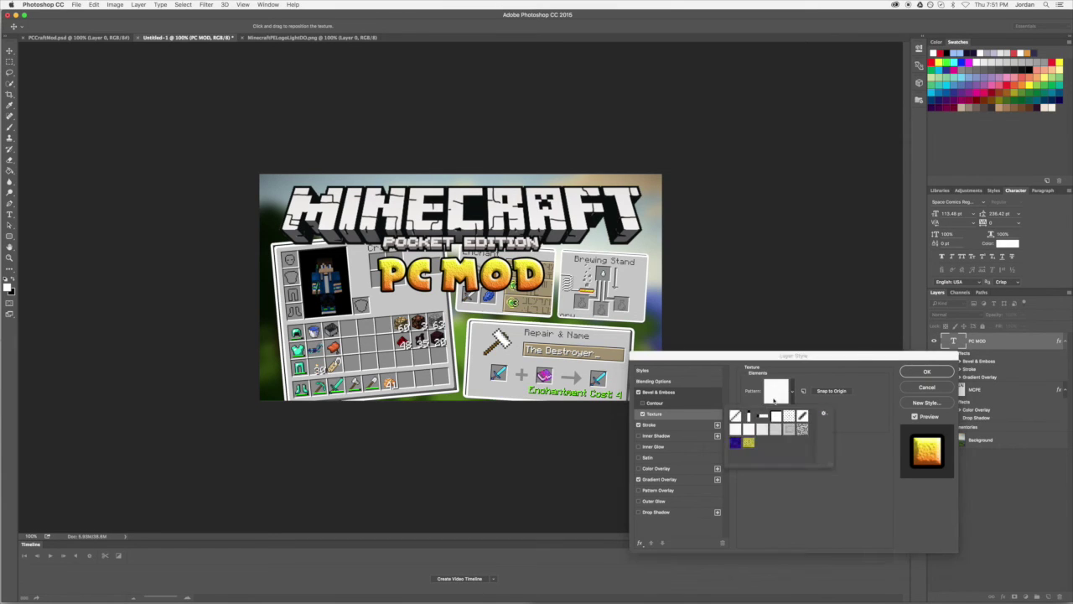
click(770, 395)
mouse_move(781, 411)
mouse_down()
mouse_move(769, 419)
mouse_move(791, 426)
mouse_up()
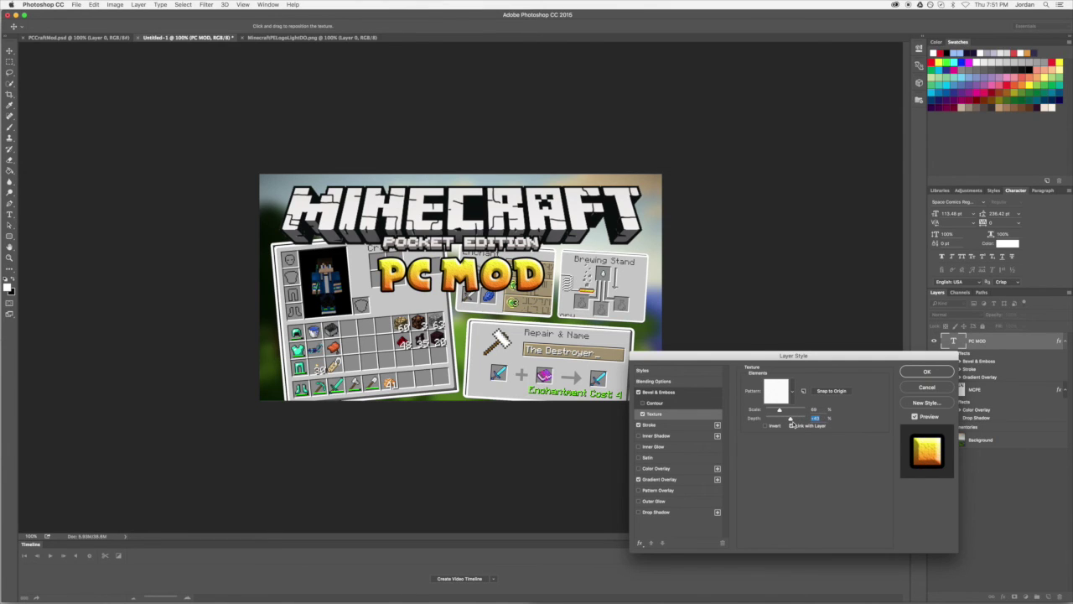
click(792, 425)
click(653, 436)
click(638, 436)
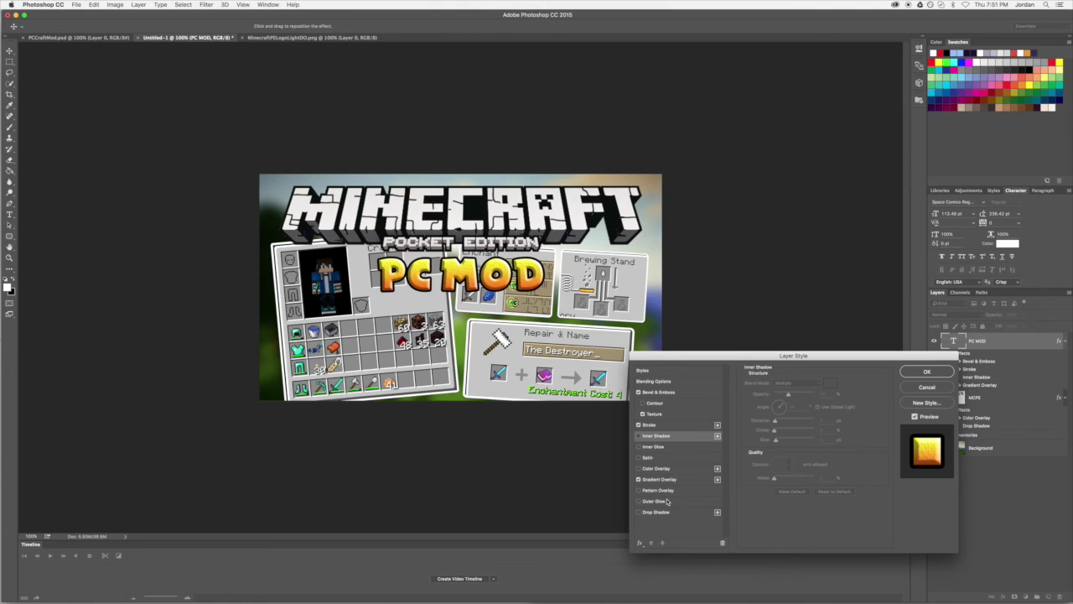
click(665, 491)
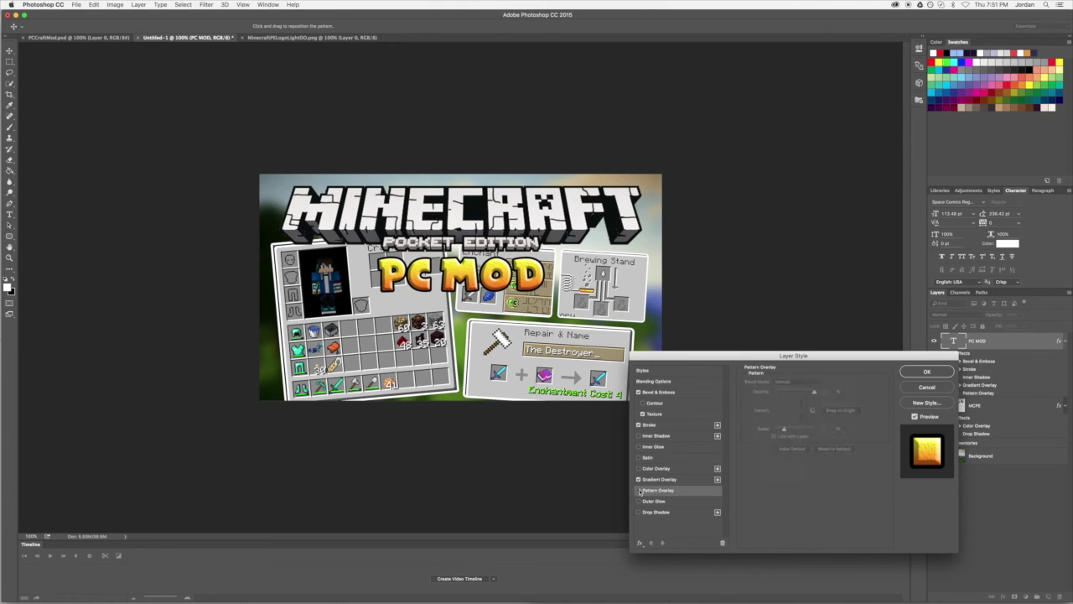
Add a black Drop Shadow to the PC MOD text, adjust its opacity and apply the layer style
click(647, 512)
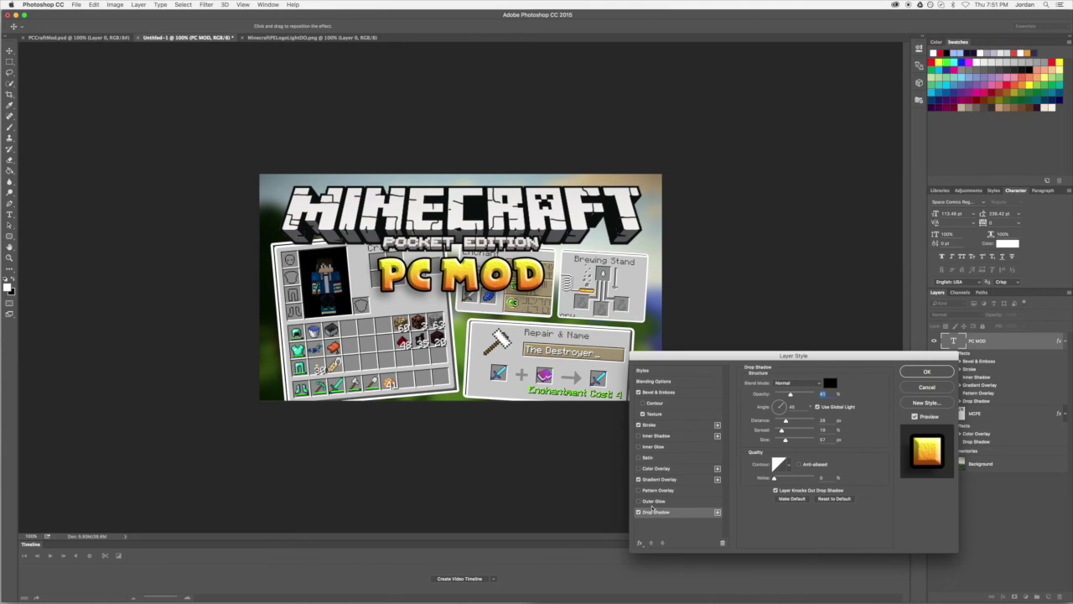
drag(789, 395, 791, 400)
click(910, 371)
Scale the PC MOD text up uniformly to about 108% and commit the transform
key(ctrl+t)
drag(513, 261, 522, 261)
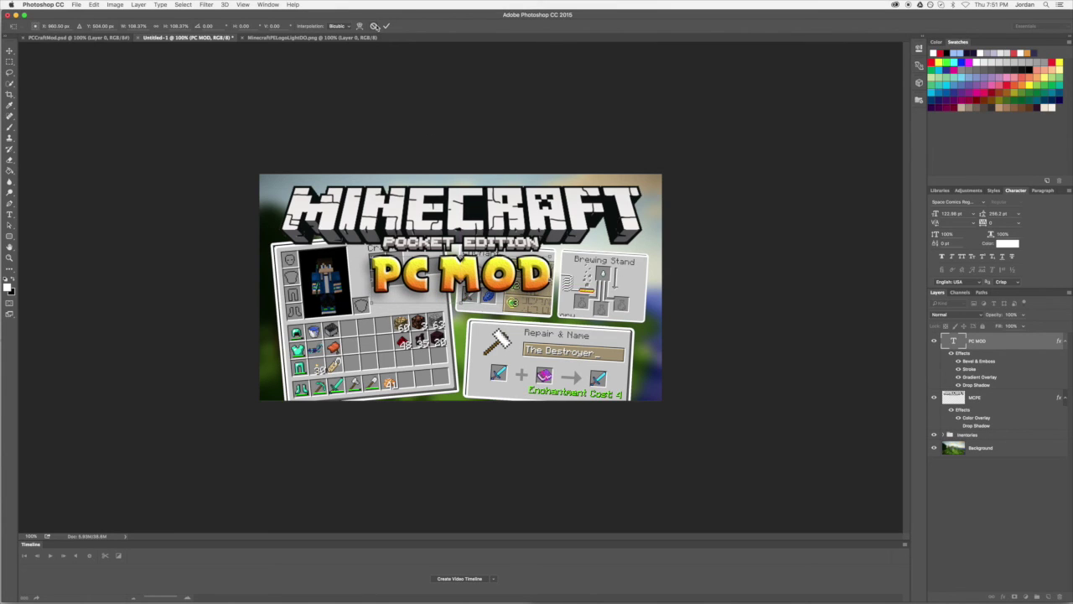
click(386, 27)
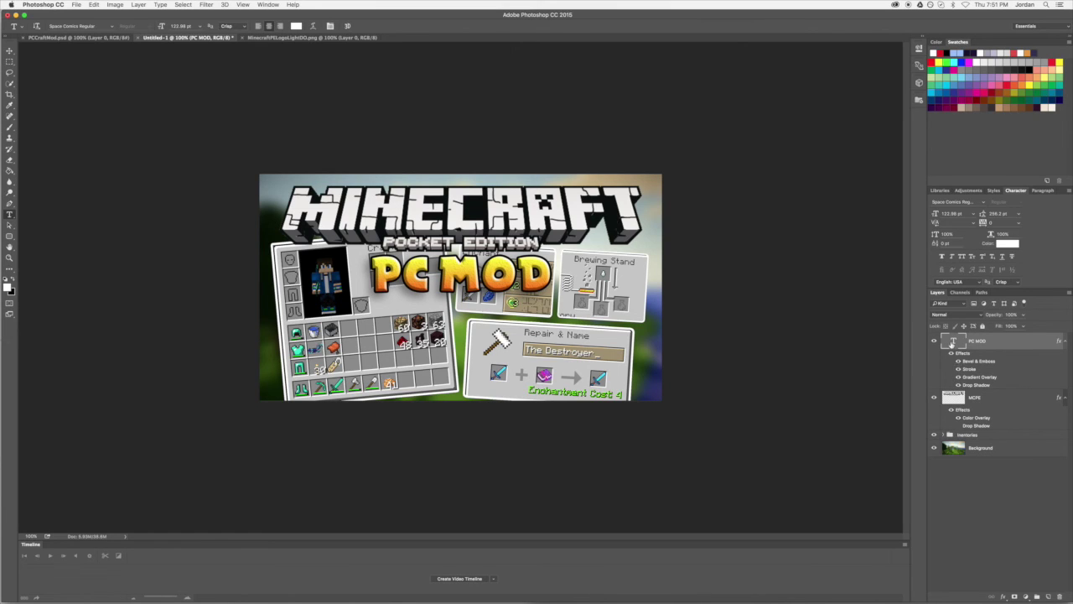
Review the PC MOD text's Gradient Overlay settings and compare the finished thumbnail with PCCraftMod.psd and the logo document
double_click(978, 377)
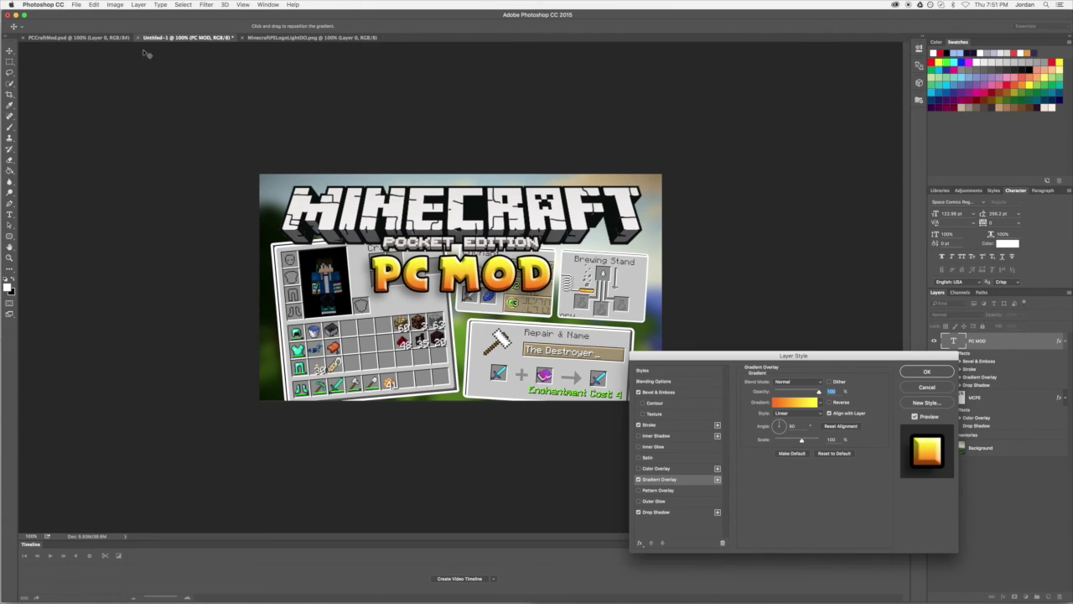
click(924, 371)
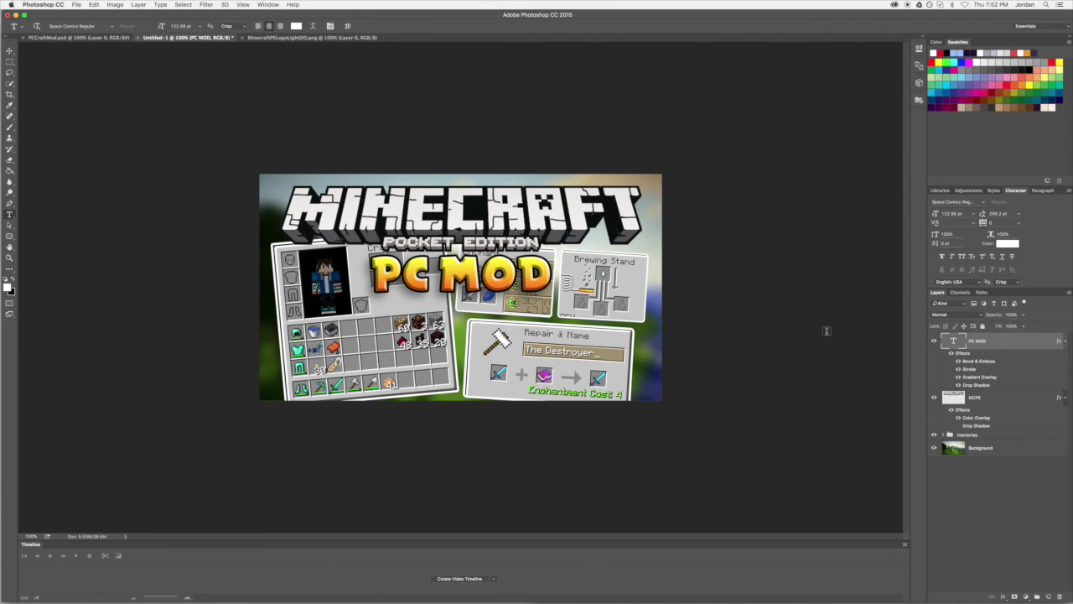
click(104, 39)
click(178, 39)
click(73, 37)
click(281, 40)
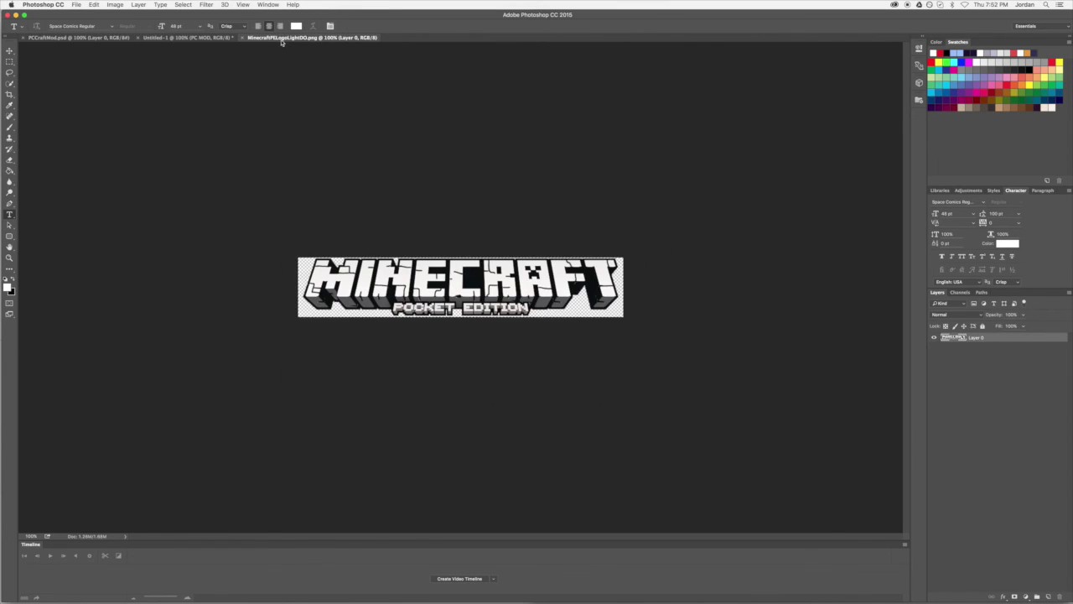
click(186, 38)
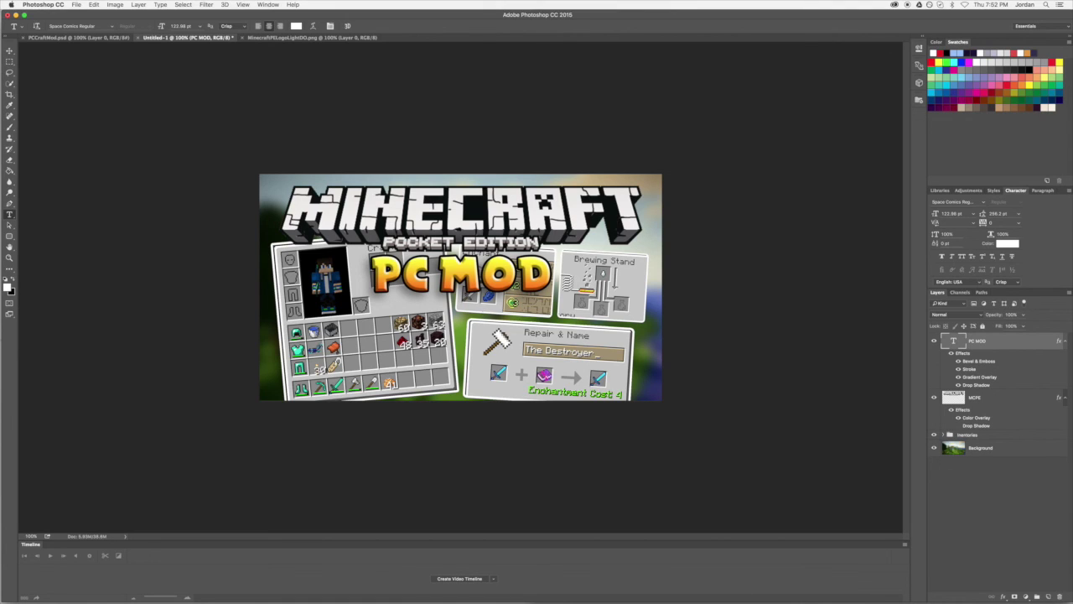
click(972, 436)
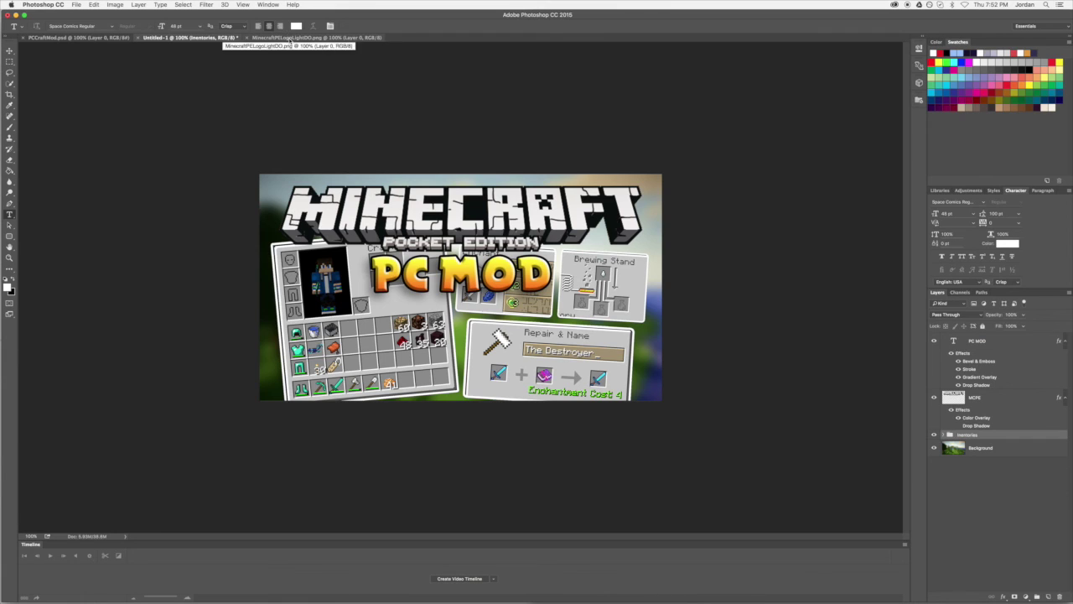
click(102, 3)
click(100, 22)
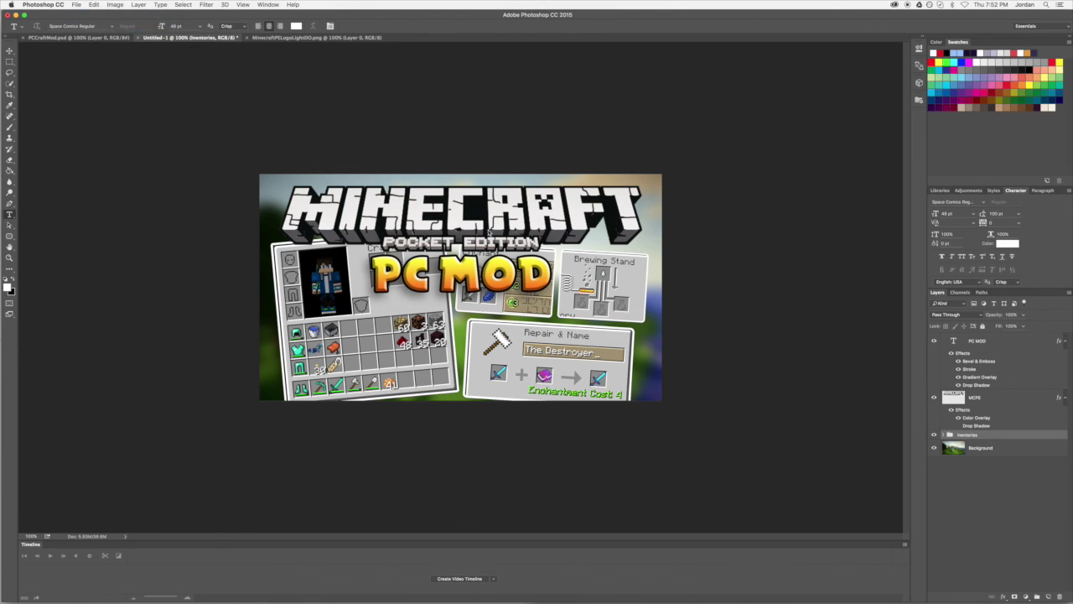
Open Thumbnails.psd from the Desktop's Thumbnails folder, decline creating a library from it, and view the whole thumbnail at 33.3%
key(super+o)
click(418, 159)
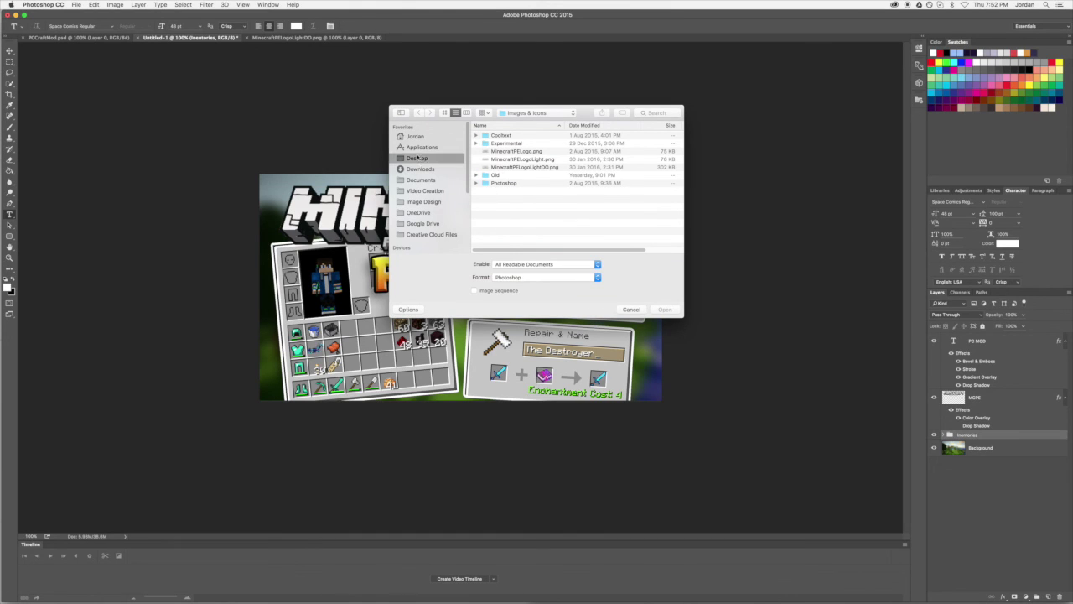
click(517, 223)
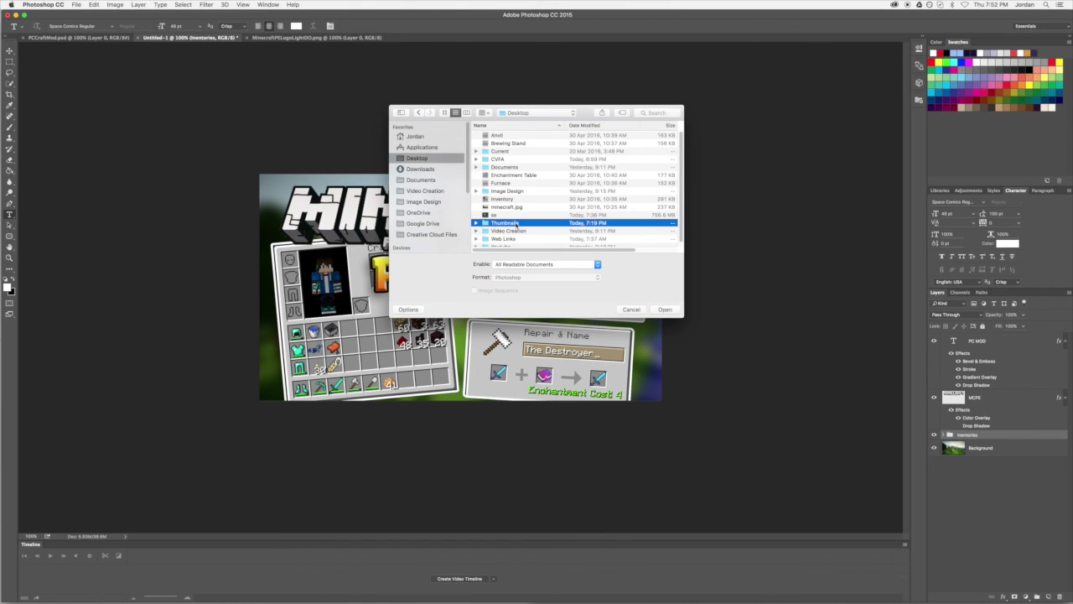
double_click(517, 223)
click(524, 161)
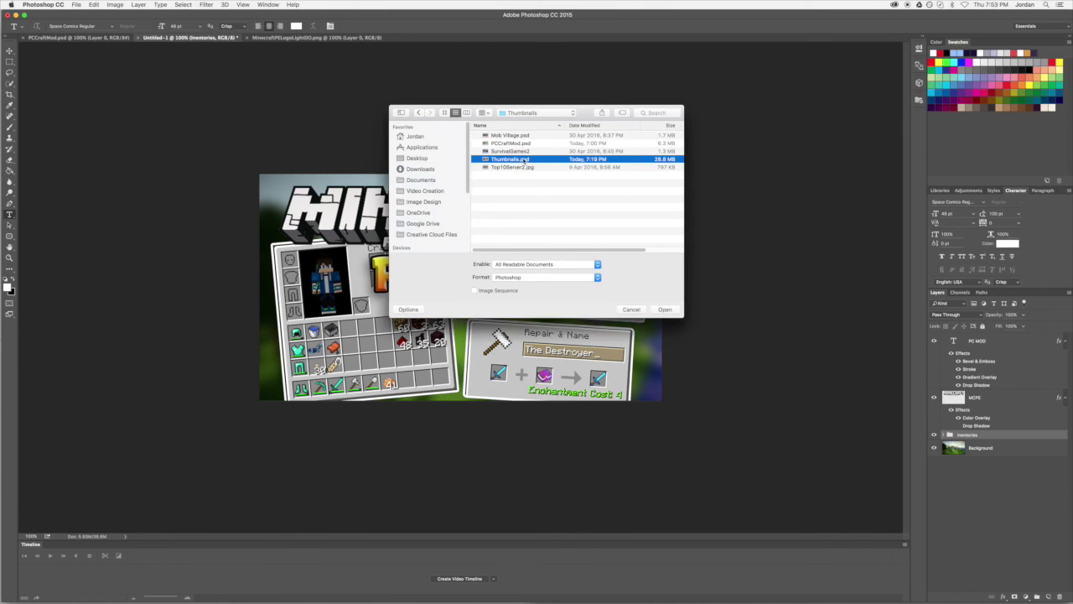
double_click(526, 160)
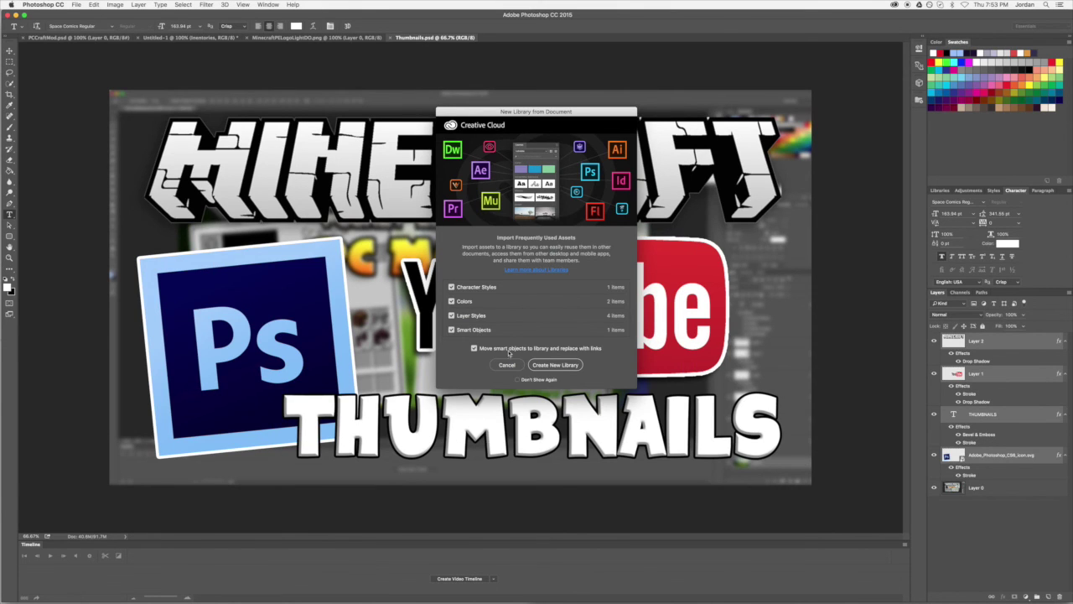
click(508, 364)
key(super+0)
key(super+minus)
key(super+minus)
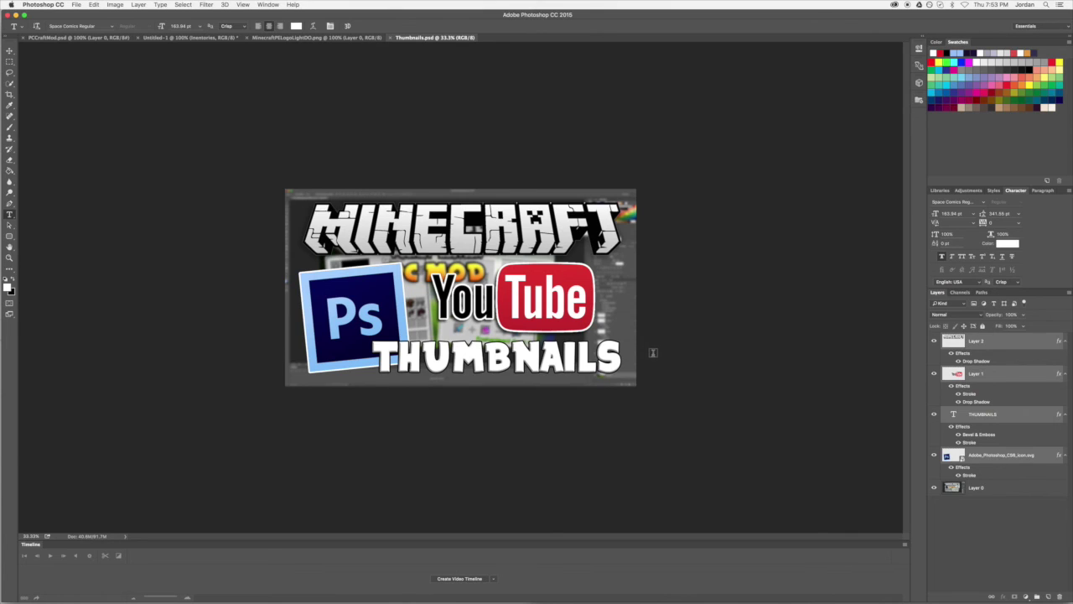
Open the SurvivalGames2 image from the Thumbnails folder to view it as another thumbnail example
click(76, 5)
click(76, 6)
click(76, 5)
click(461, 151)
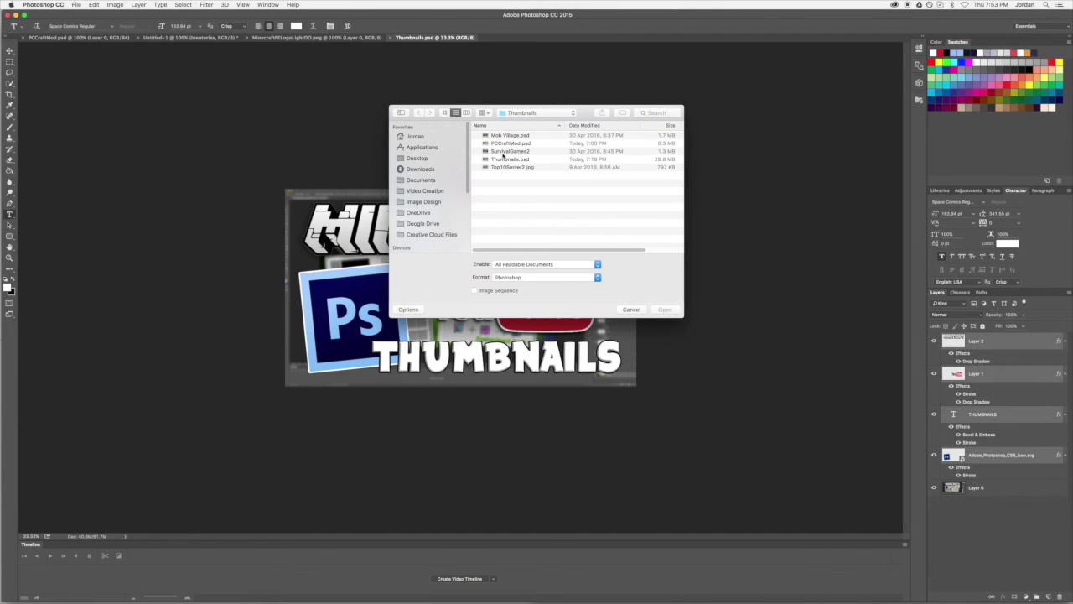
double_click(506, 151)
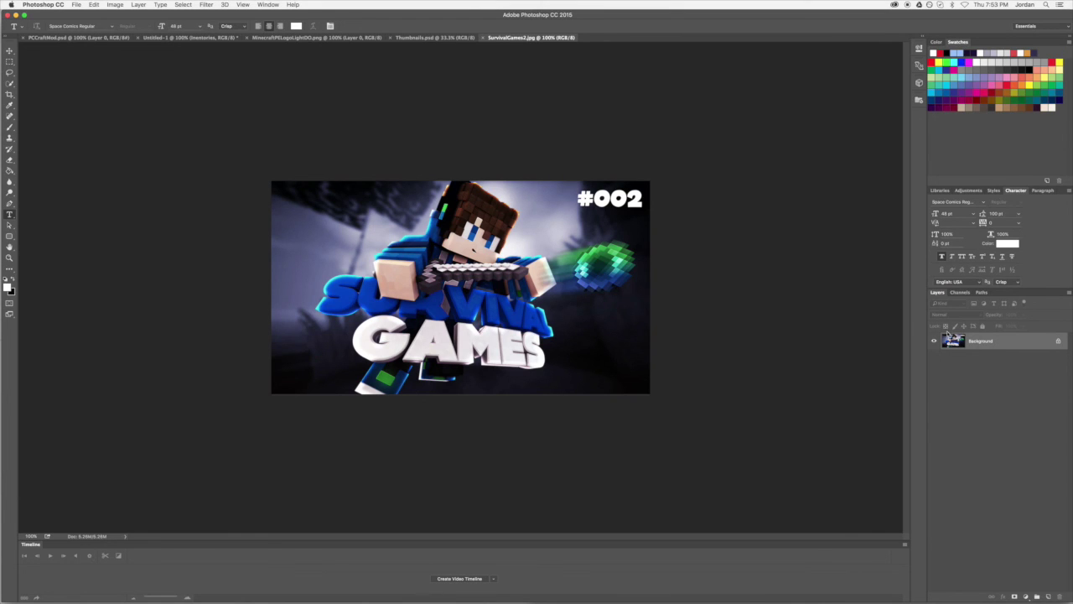
Open SurvivalGames.psd from the Desktop's Youtube/Thumbnails folder and decline creating a library from it
click(485, 42)
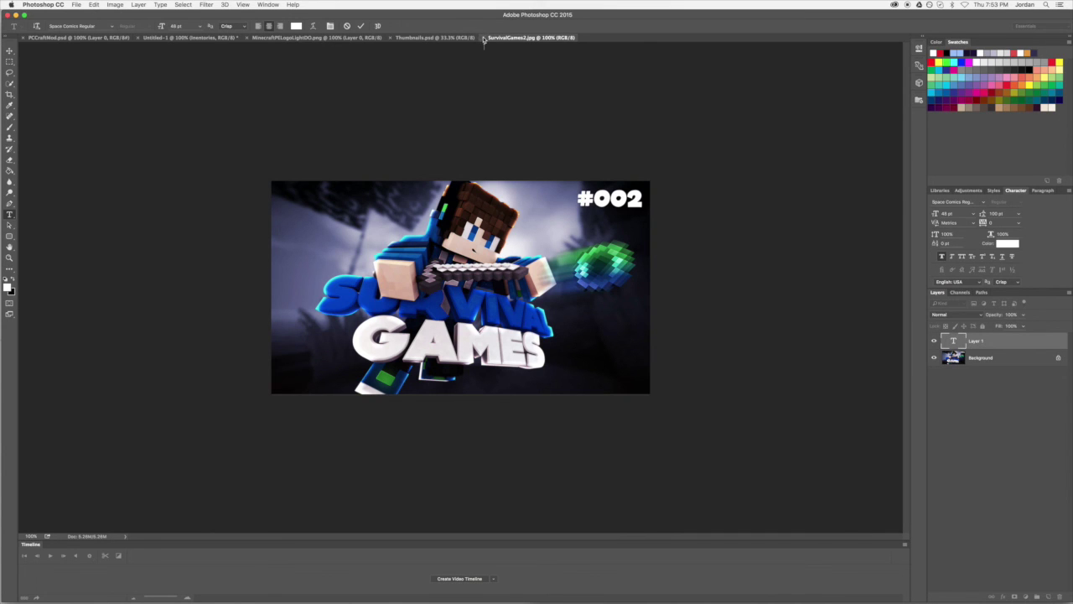
click(435, 38)
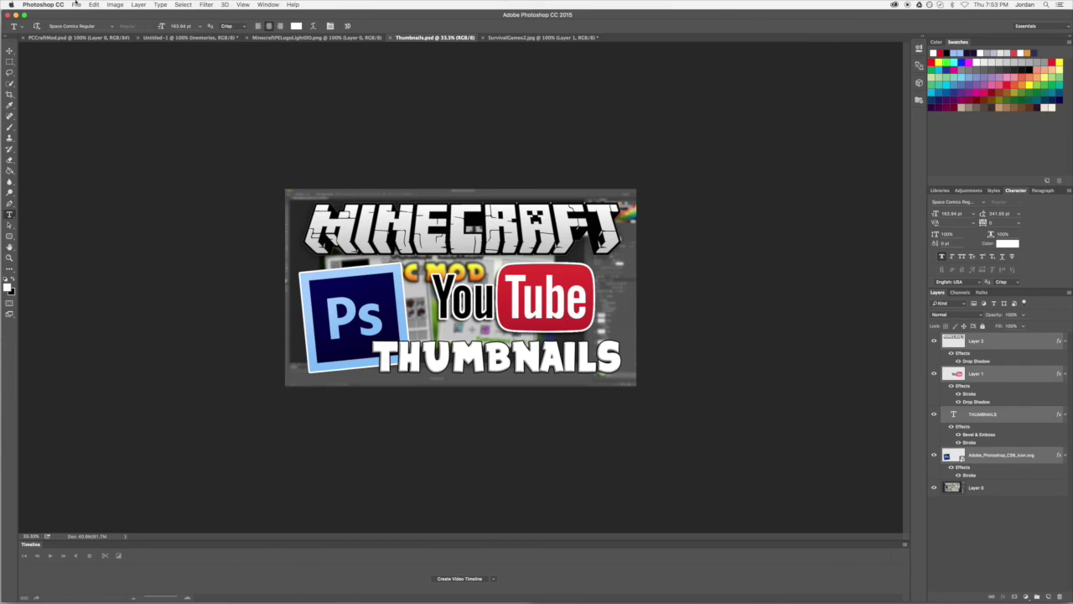
click(76, 5)
click(85, 21)
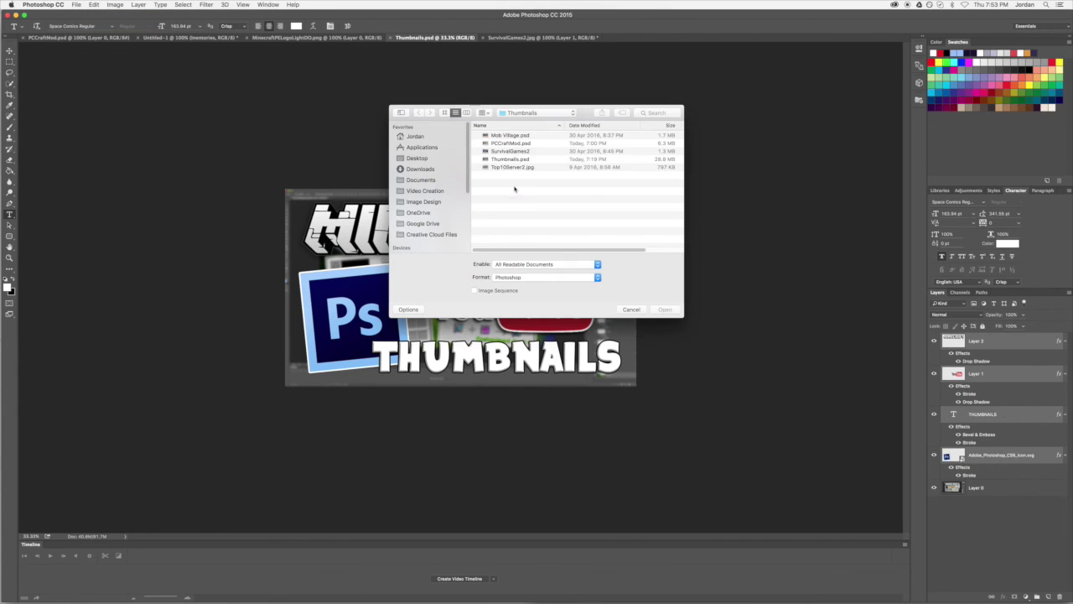
click(413, 158)
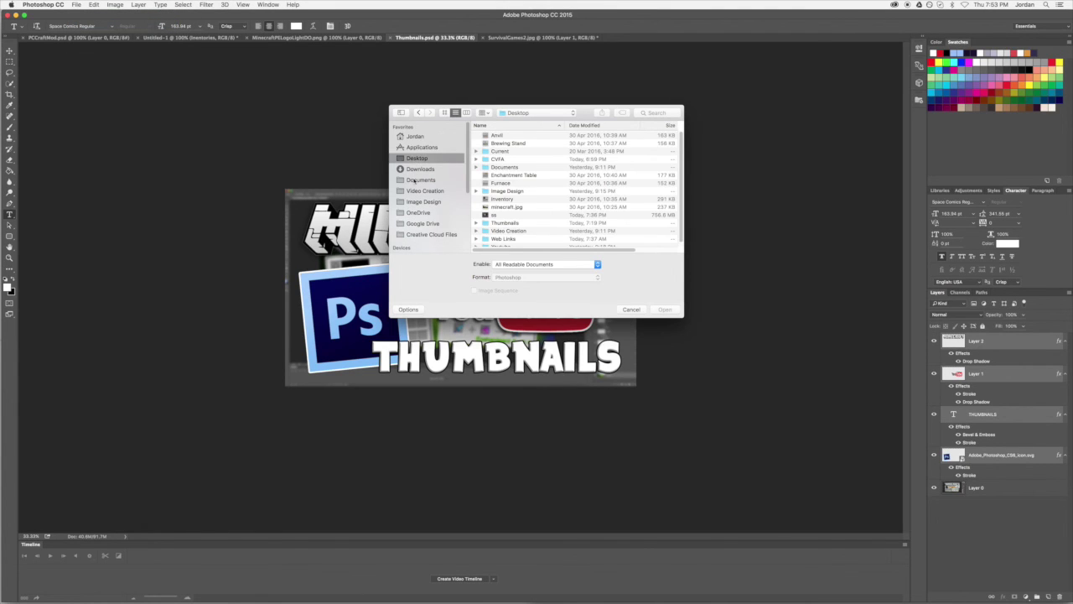
scroll(538, 191, down, 1)
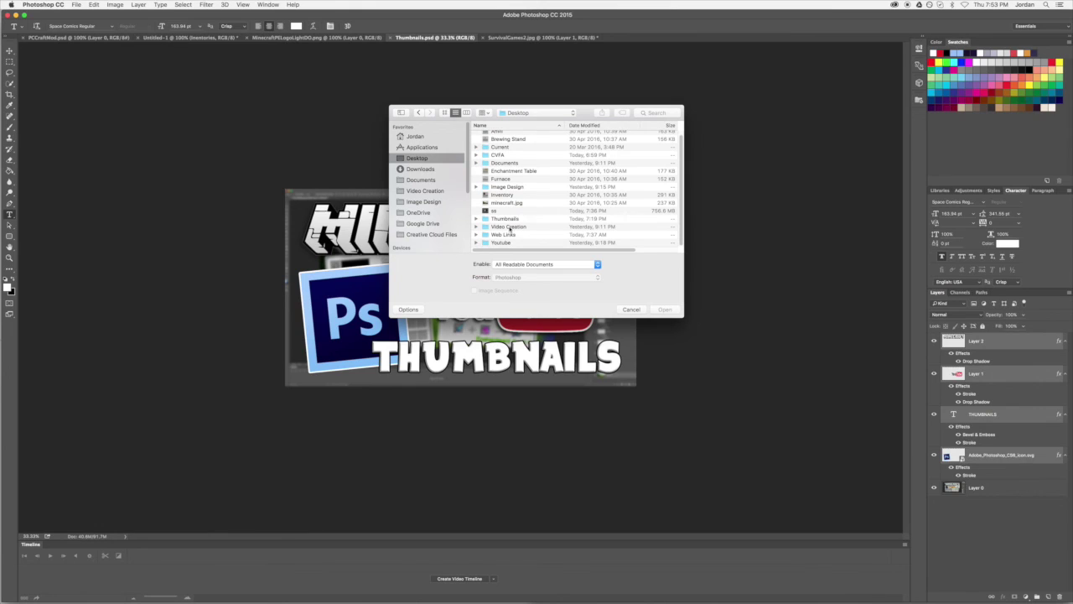
double_click(503, 243)
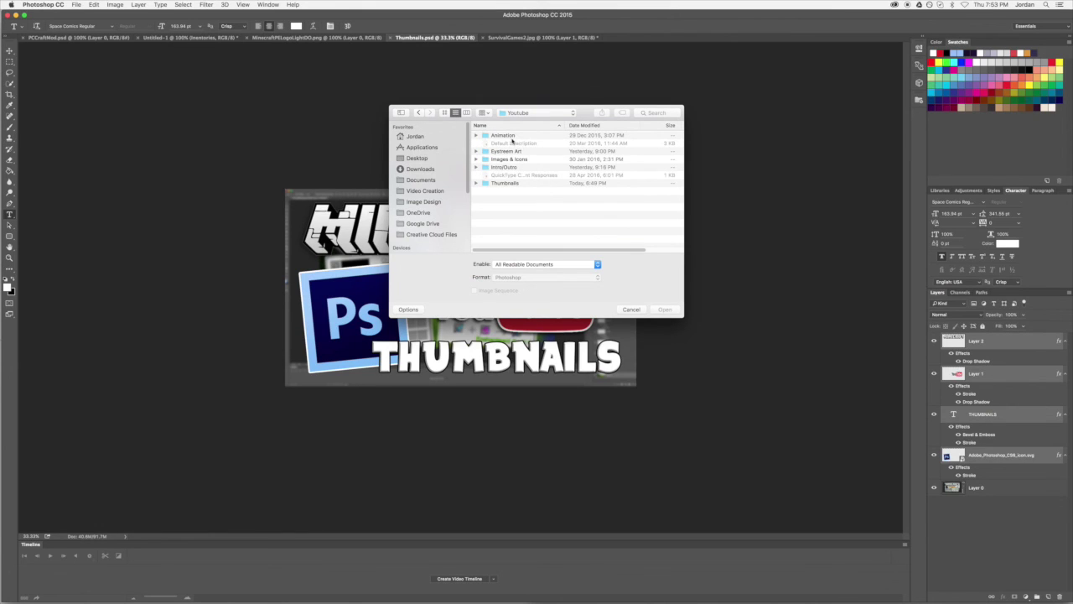
double_click(503, 183)
click(507, 160)
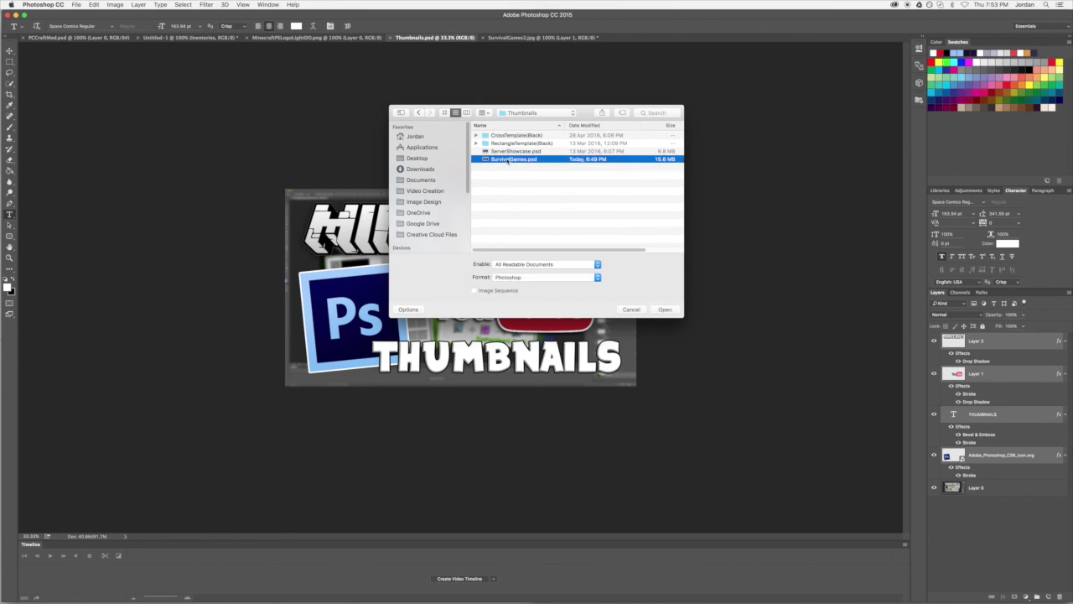
double_click(507, 159)
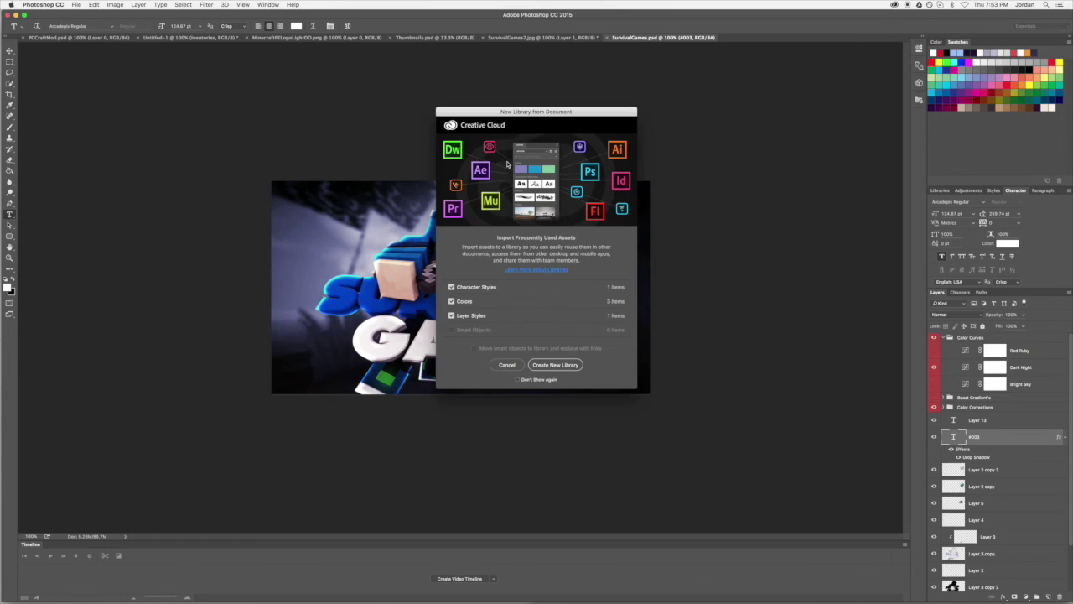
click(507, 365)
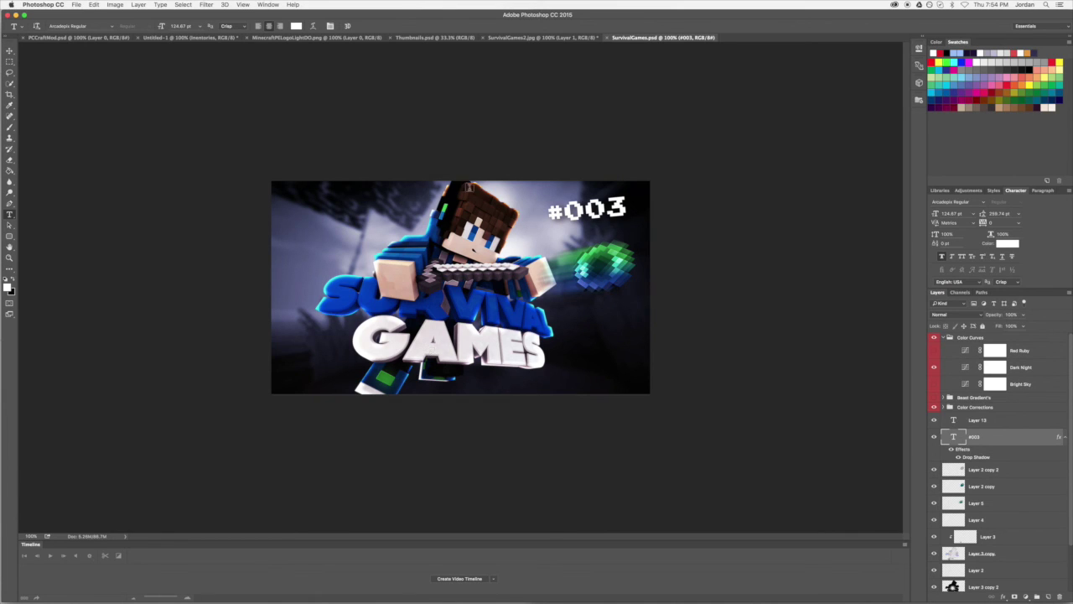
Examine the SurvivalGames.psd layer stack, briefly hiding and reshowing Layer 1, Layer 2 copy 2, Layer 2 copy and Layer 5
scroll(944, 458, down, 3)
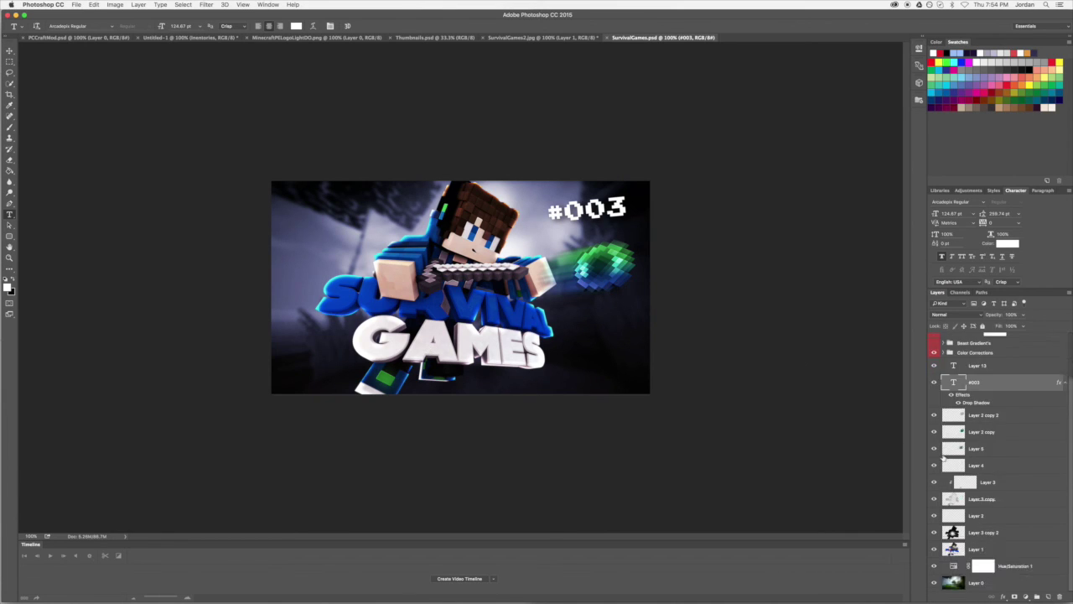
click(934, 549)
click(934, 549)
drag(935, 415, 934, 457)
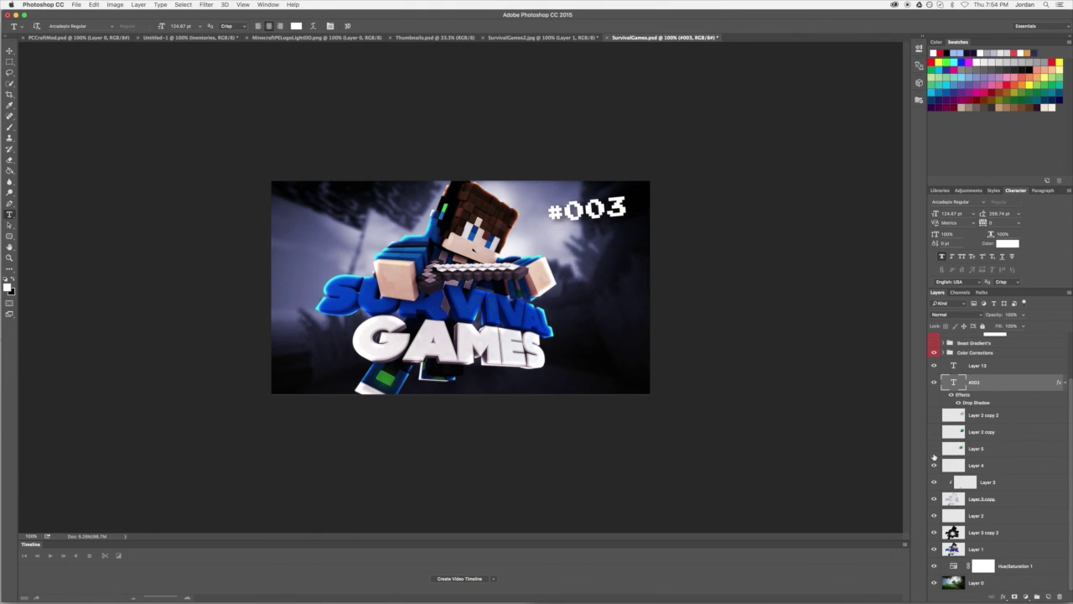
drag(934, 457, 935, 415)
scroll(973, 470, up, 3)
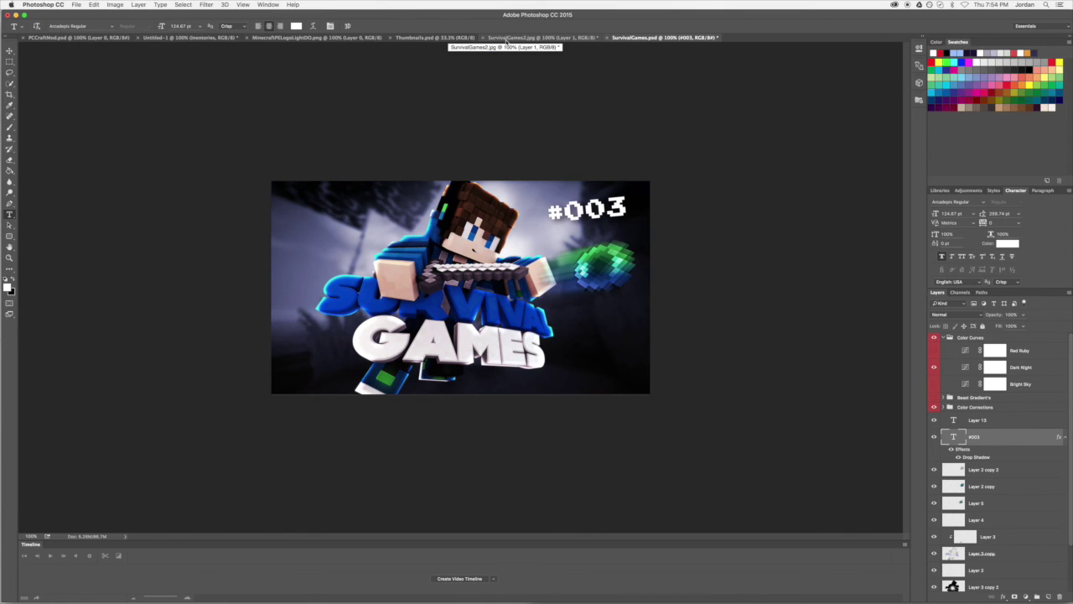
Review the open example thumbnails and the Minecraft logo document, ending on the recreated PC MOD thumbnail in Untitled-1
mouse_move(689, 597)
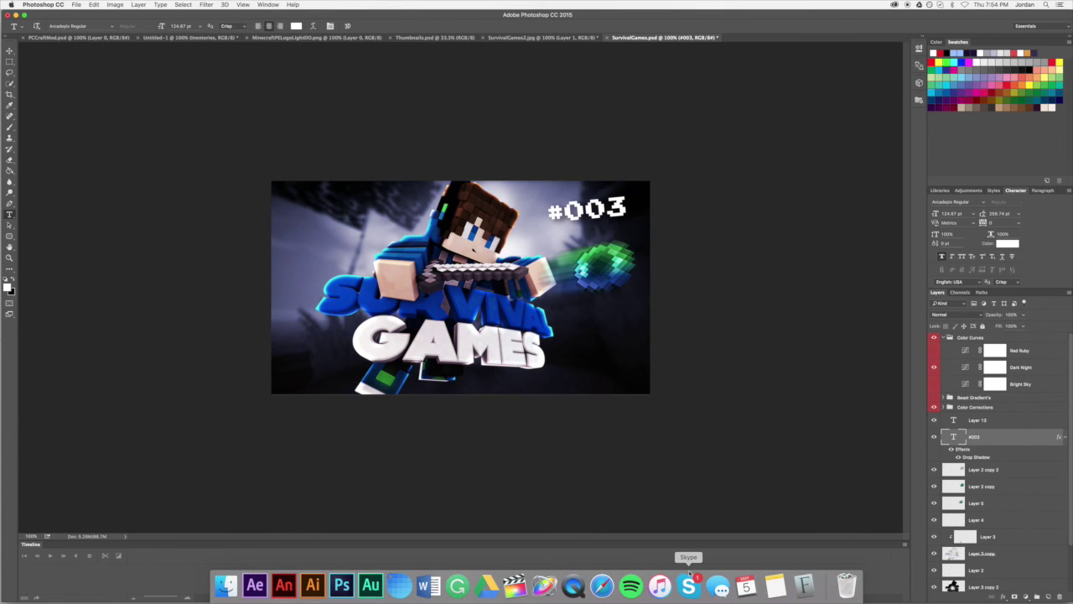
click(428, 37)
click(670, 40)
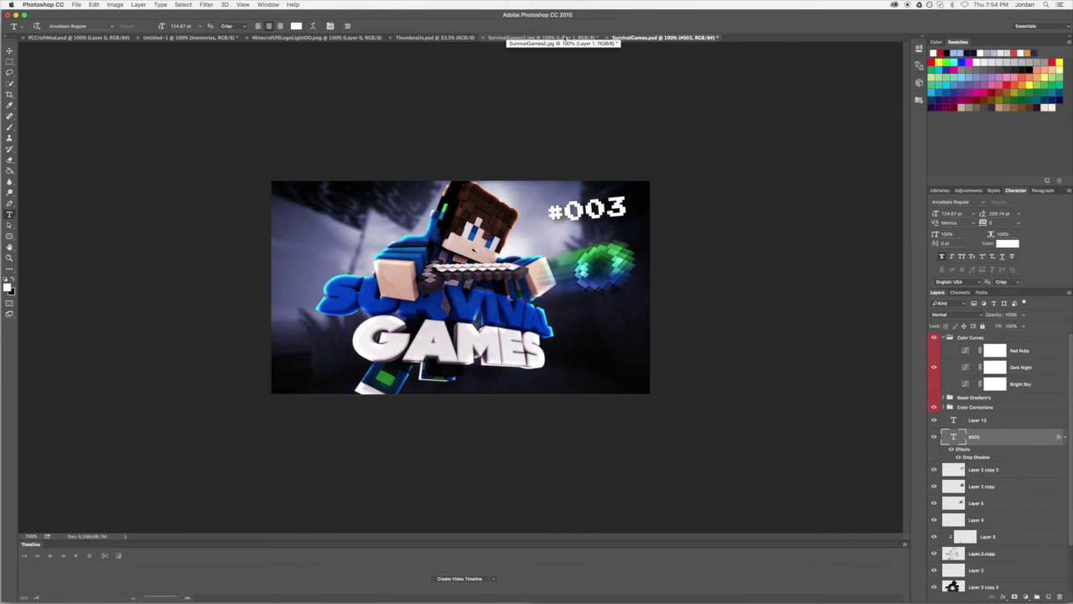
click(566, 38)
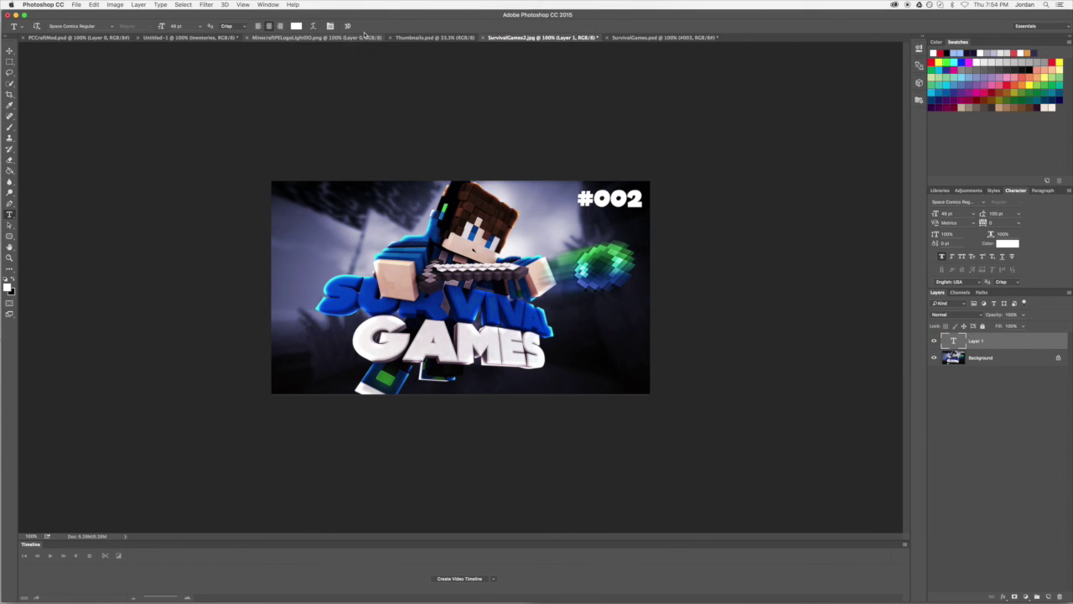
click(338, 39)
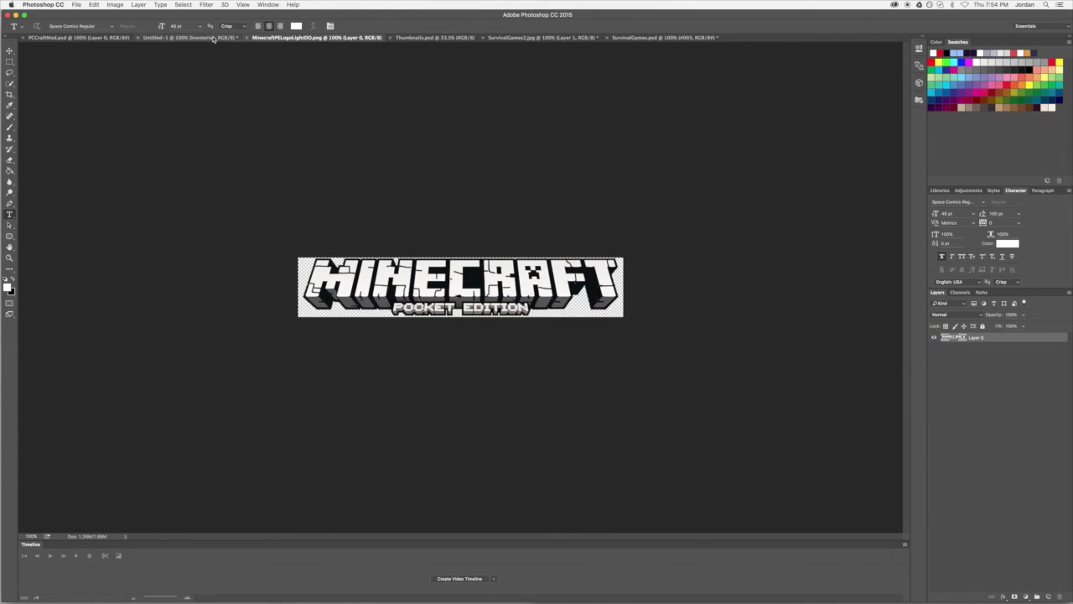
click(187, 39)
click(508, 38)
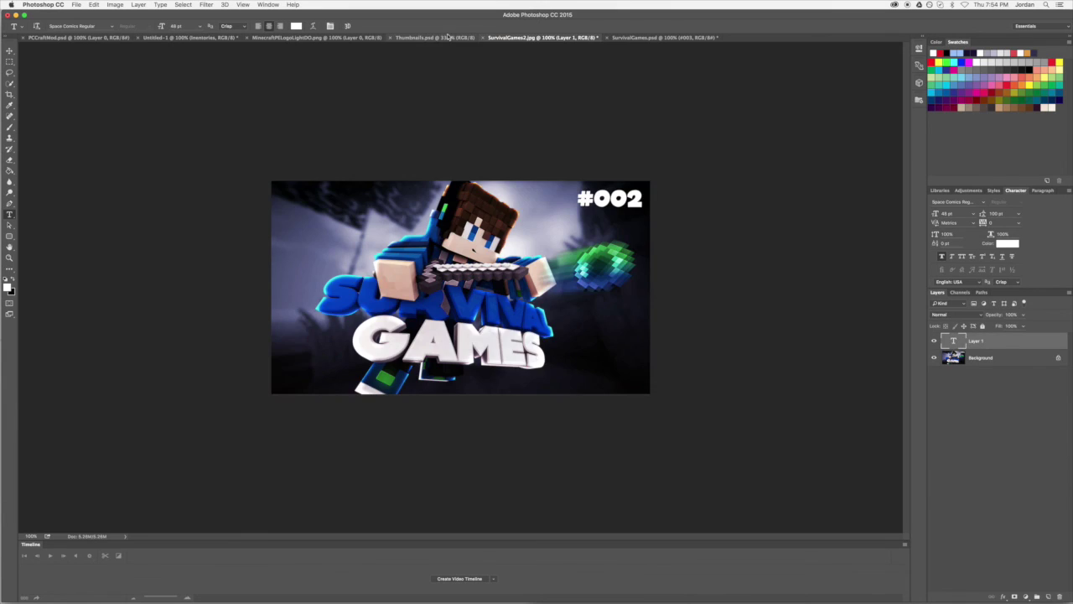
click(435, 38)
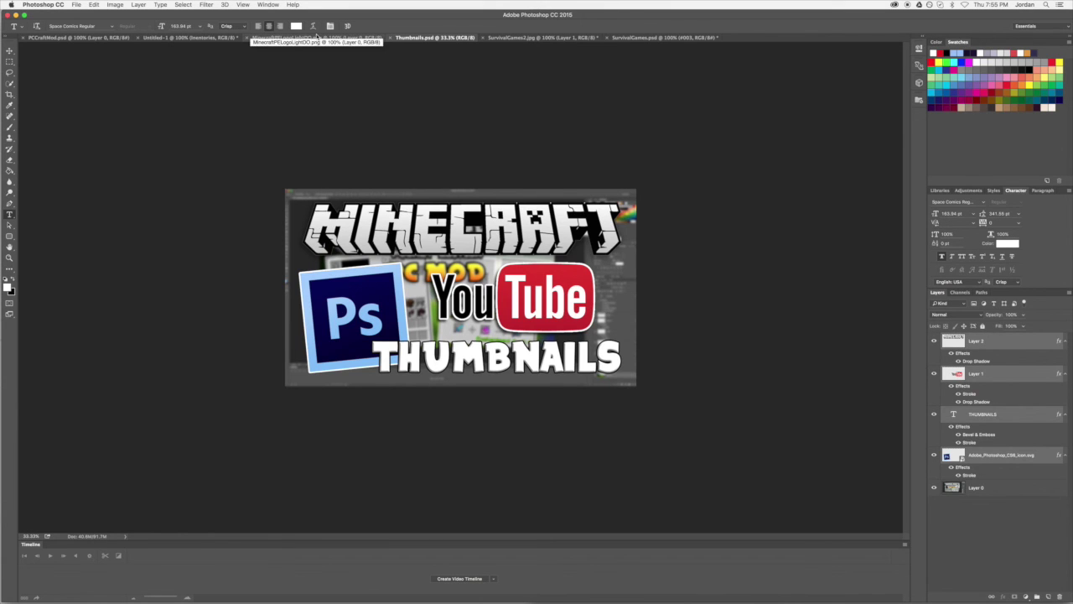
click(156, 39)
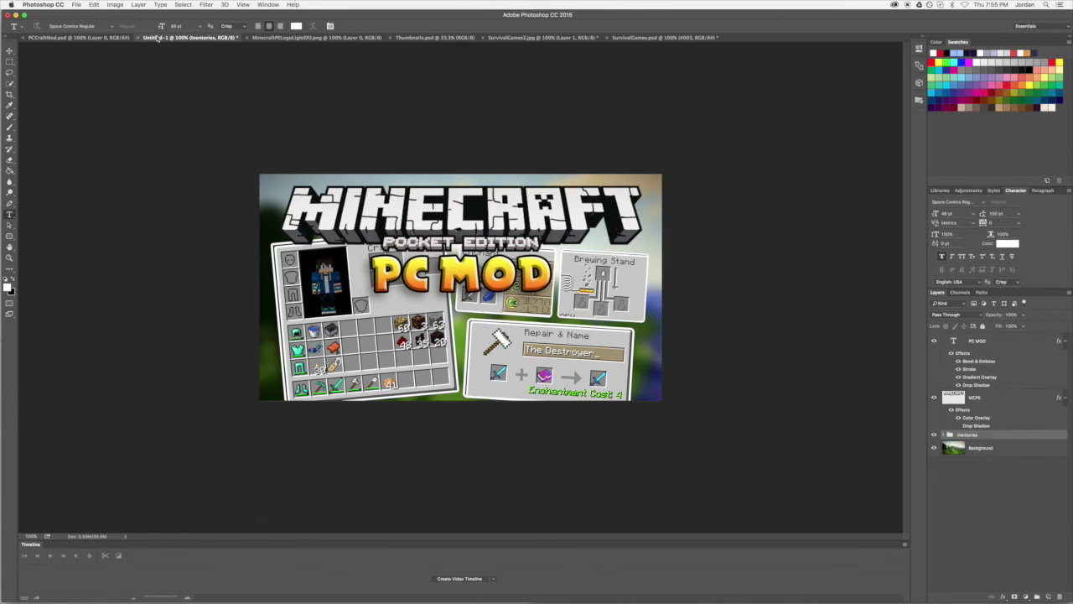